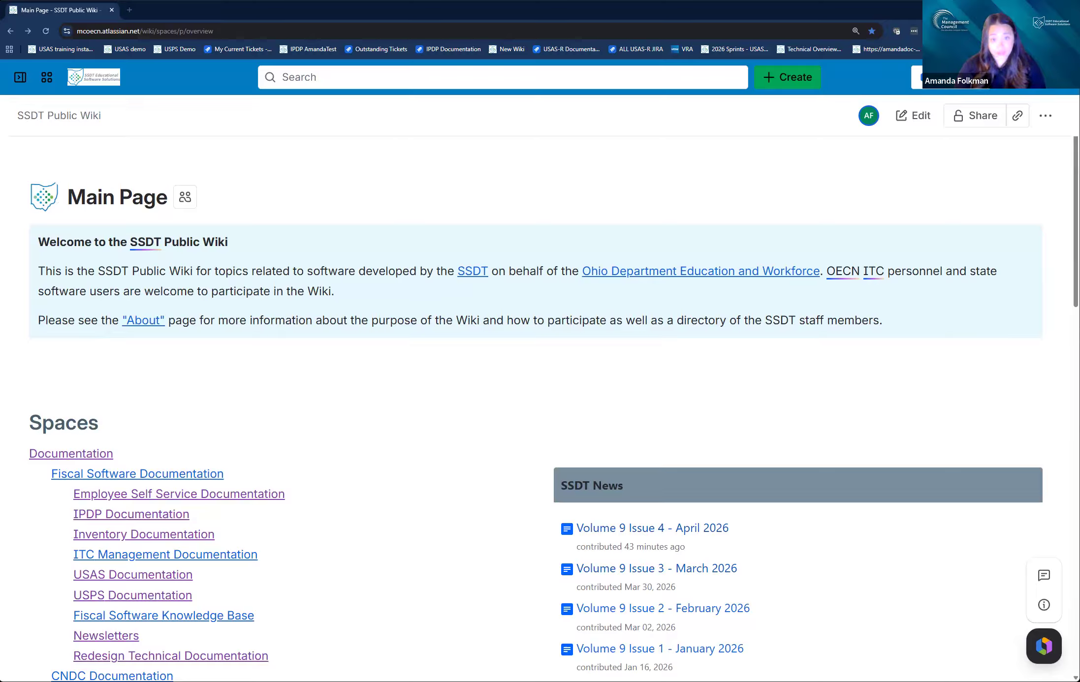
Look through the spaces listed on the SSDT Public Wiki main page and open SSDT Meetings and Trainings
scroll(268, 505, "down", 5)
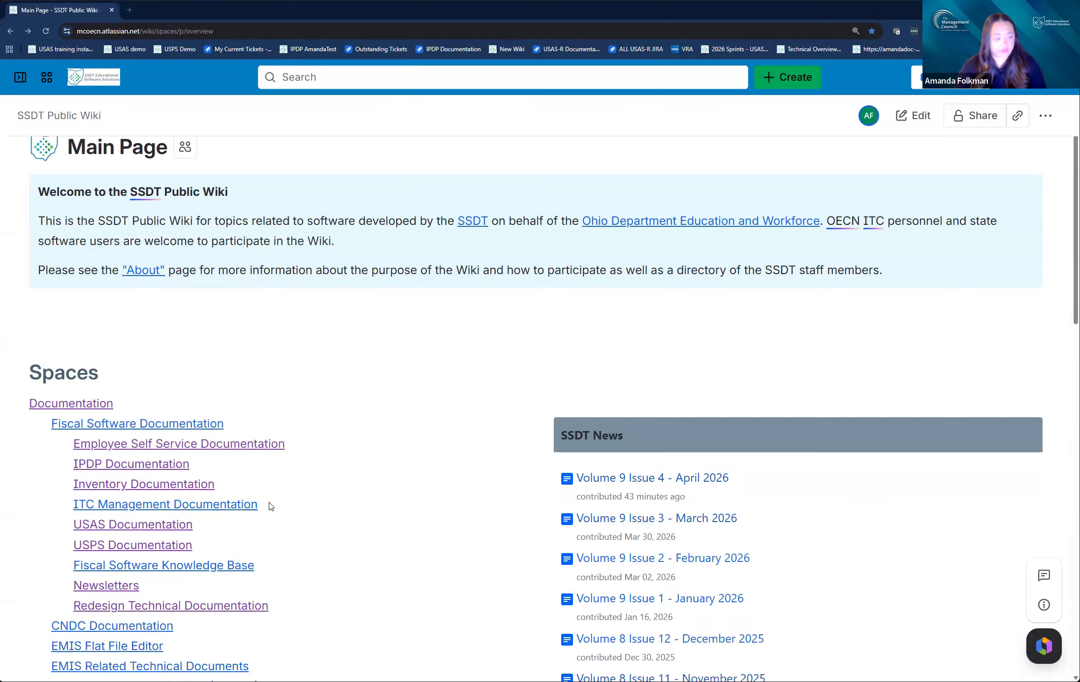
scroll(270, 505, "down", 8)
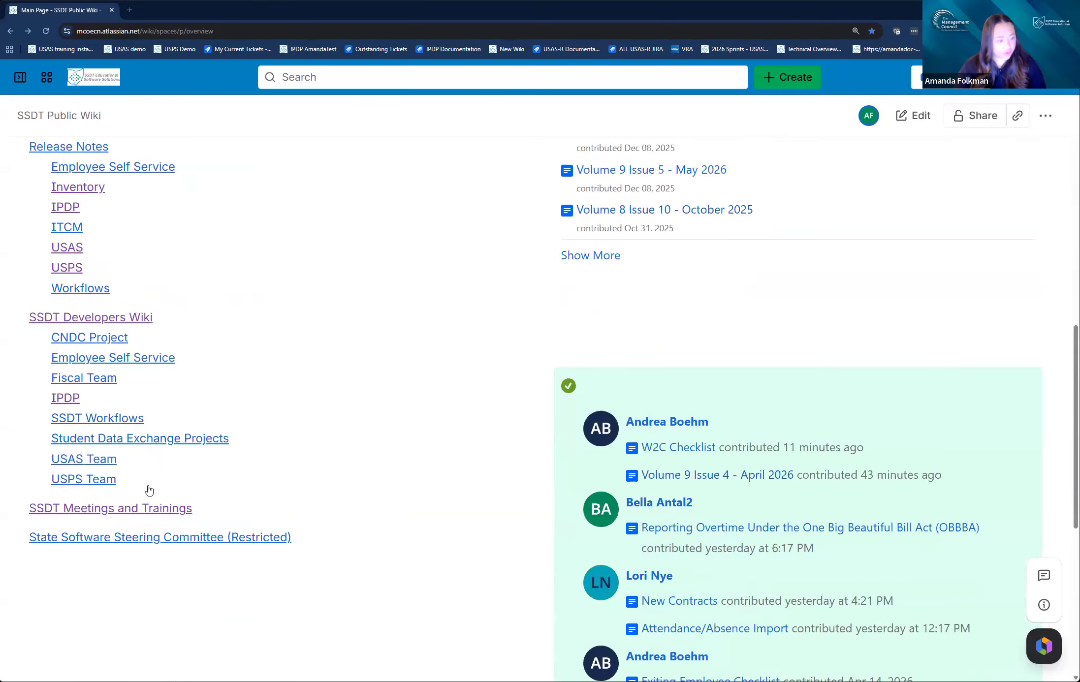
scroll(186, 403, "up", 1)
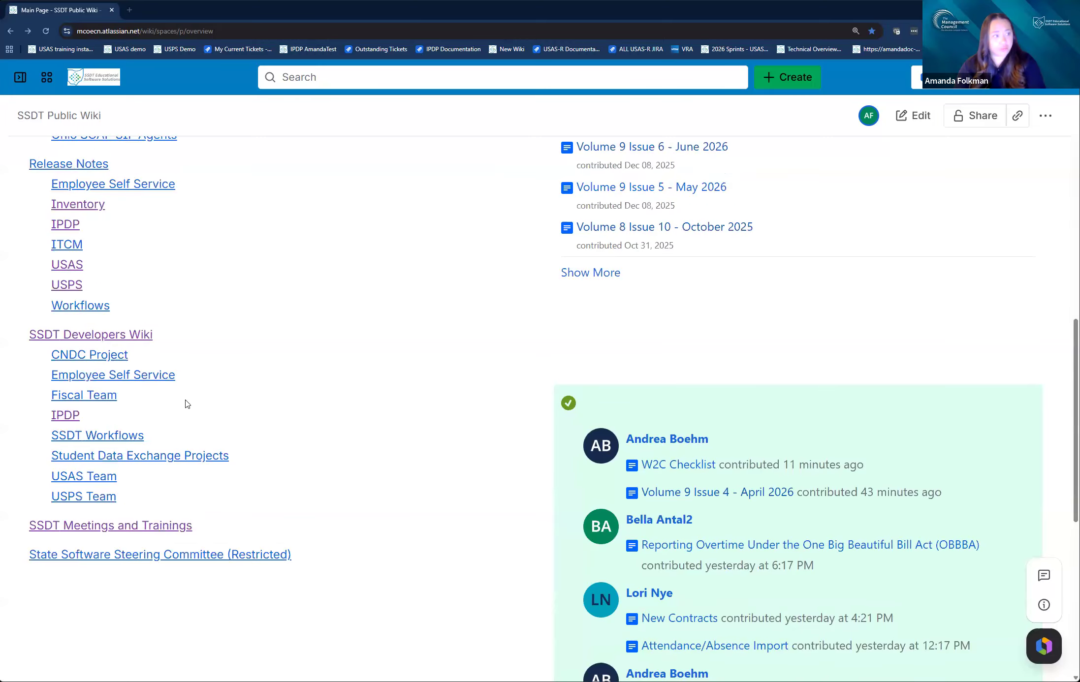
scroll(186, 404, "up", 10)
scroll(186, 403, "up", 2)
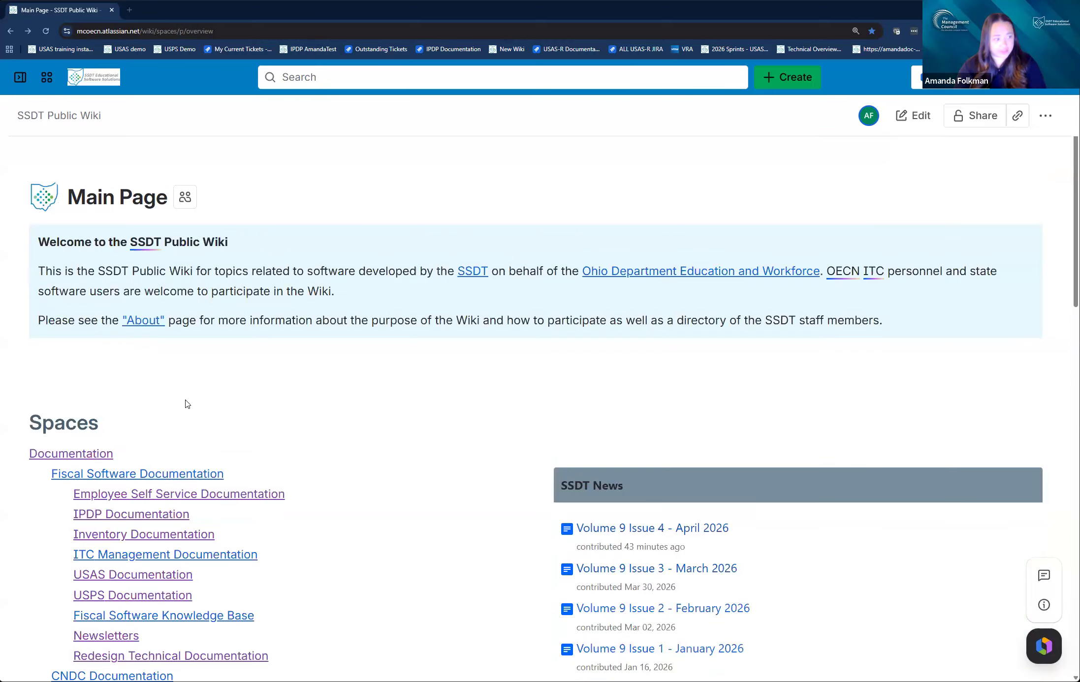
scroll(186, 403, "down", 11)
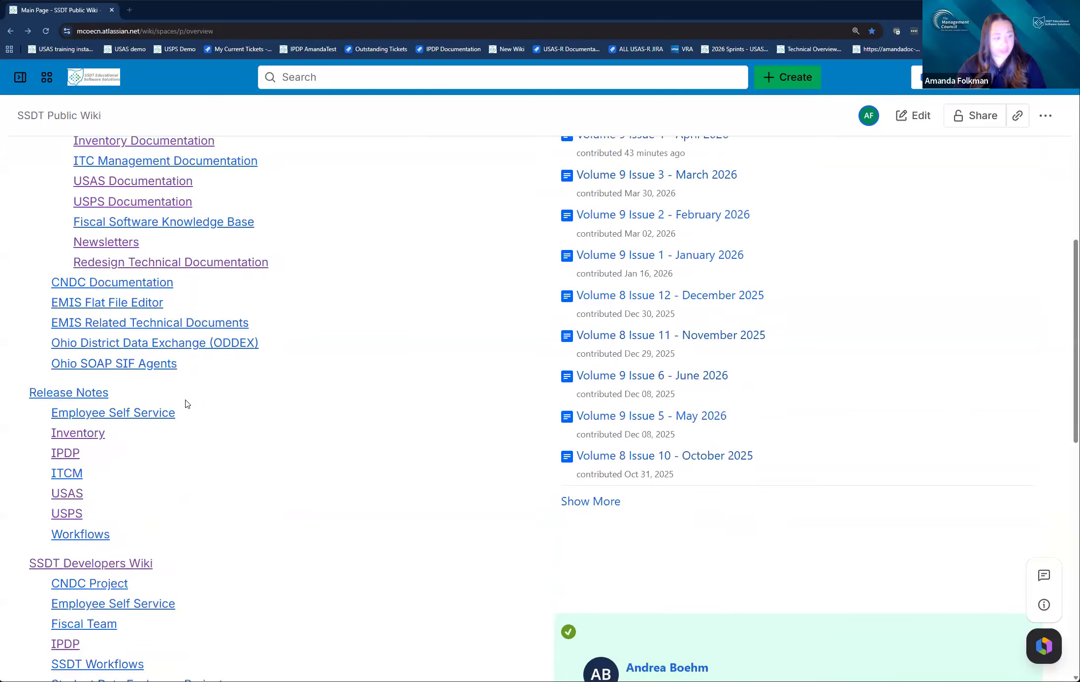
scroll(136, 413, "down", 3)
left_click(138, 412)
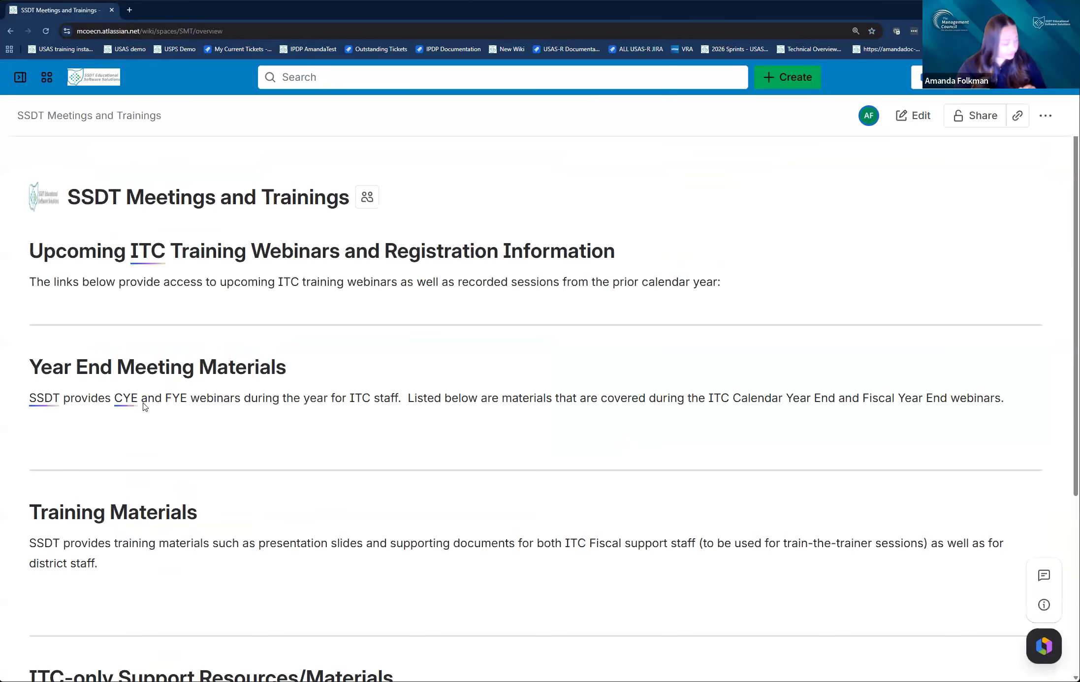
Open the State Software Applications Overview Training & Materials page from the Training Materials section
scroll(230, 406, "down", 4)
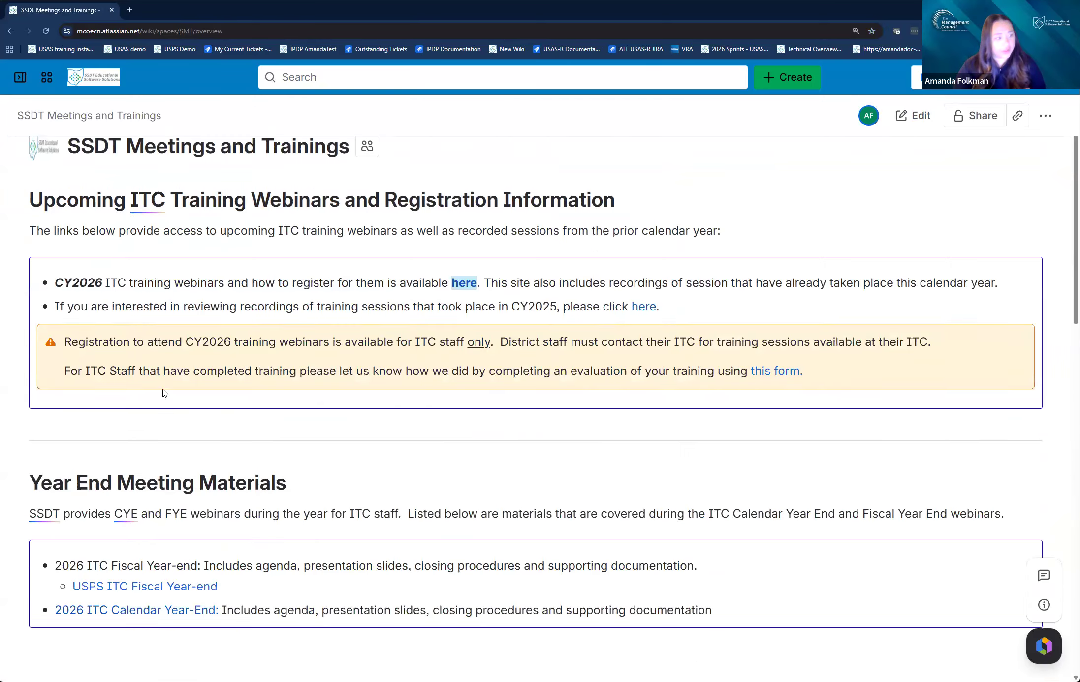
scroll(229, 406, "down", 5)
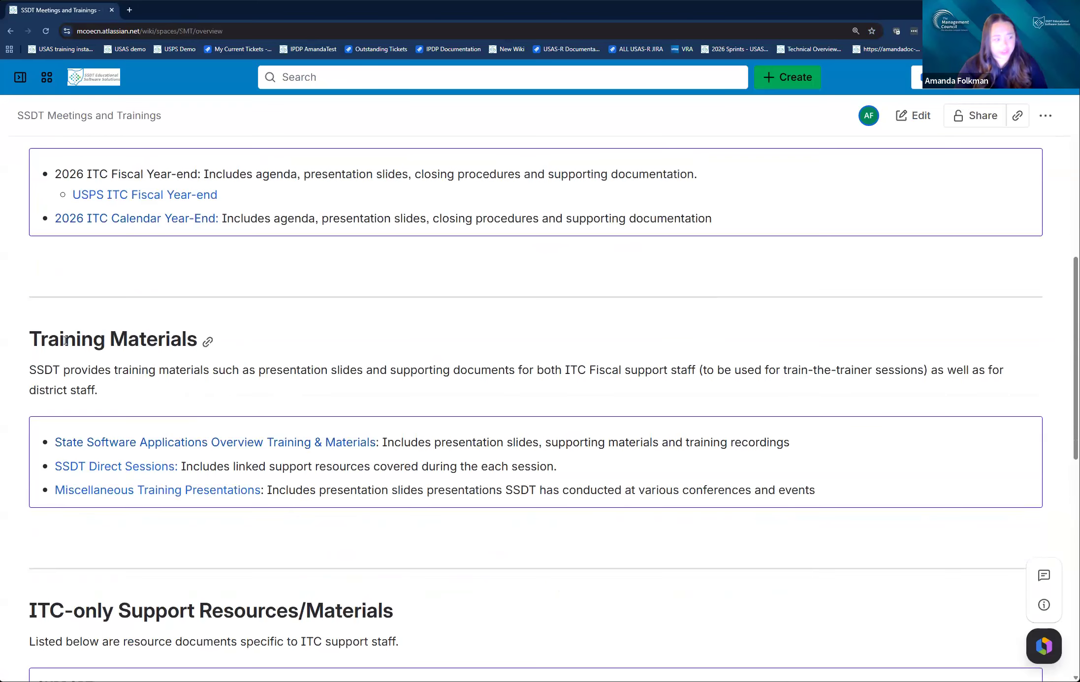
left_click_drag(64, 339, 147, 340)
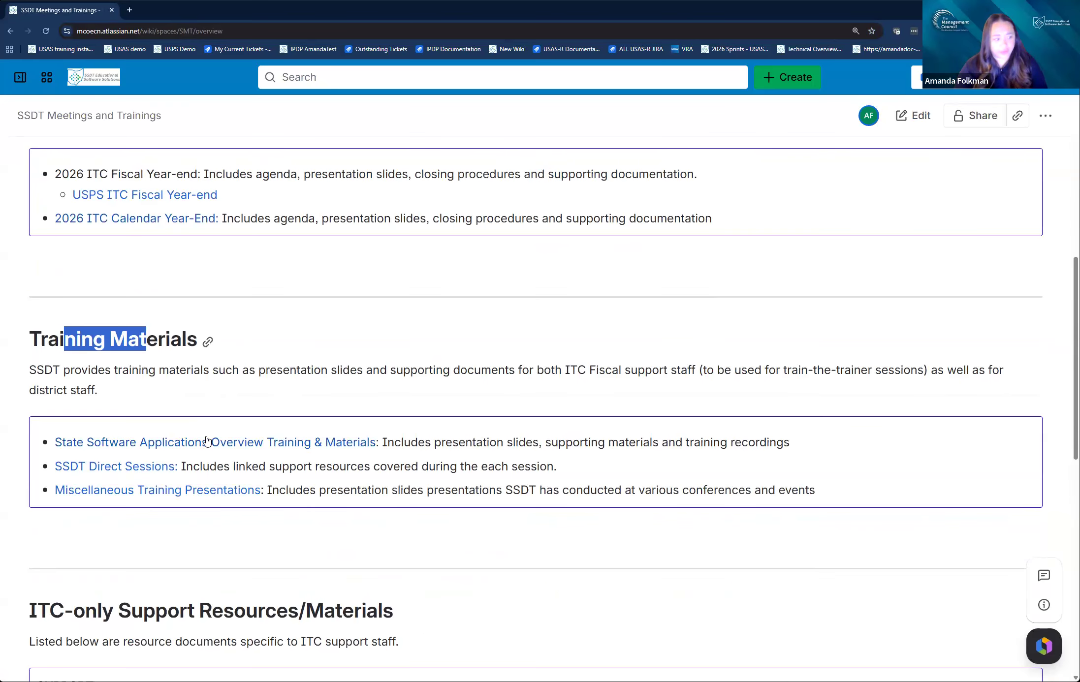
left_click(245, 445)
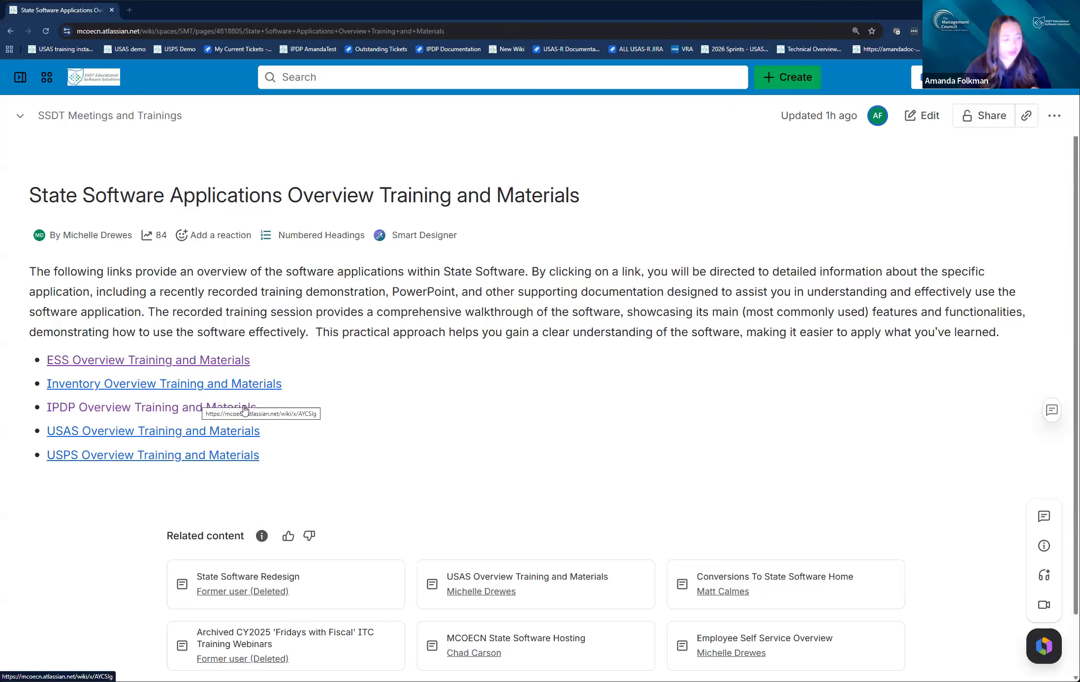
Open the ESS Overview Training and Materials page and review its agenda, presentation, user manual and recorded training resources
left_click(208, 363)
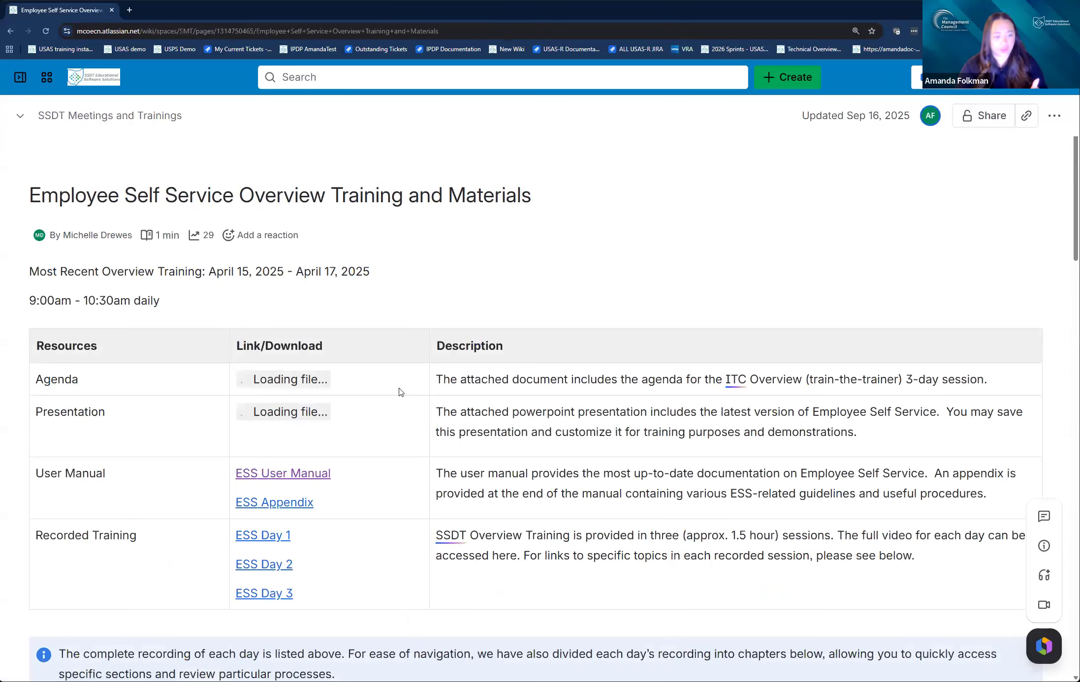
scroll(450, 397, "down", 3)
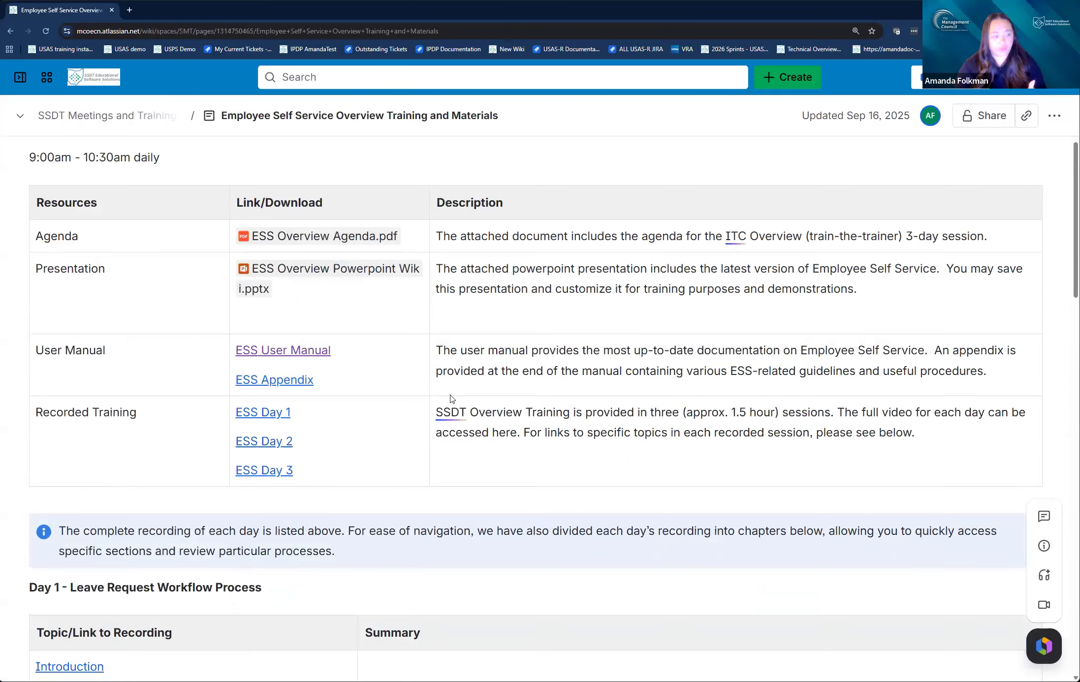
scroll(450, 398, "down", 1)
scroll(255, 369, "up", 3)
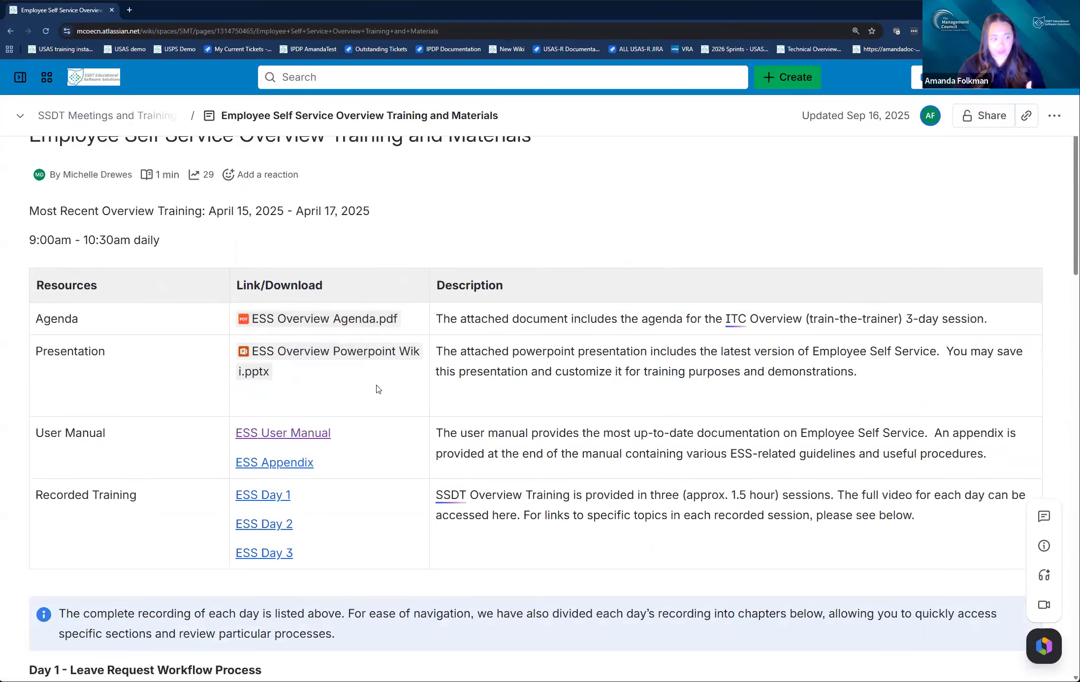
scroll(378, 388, "down", 2)
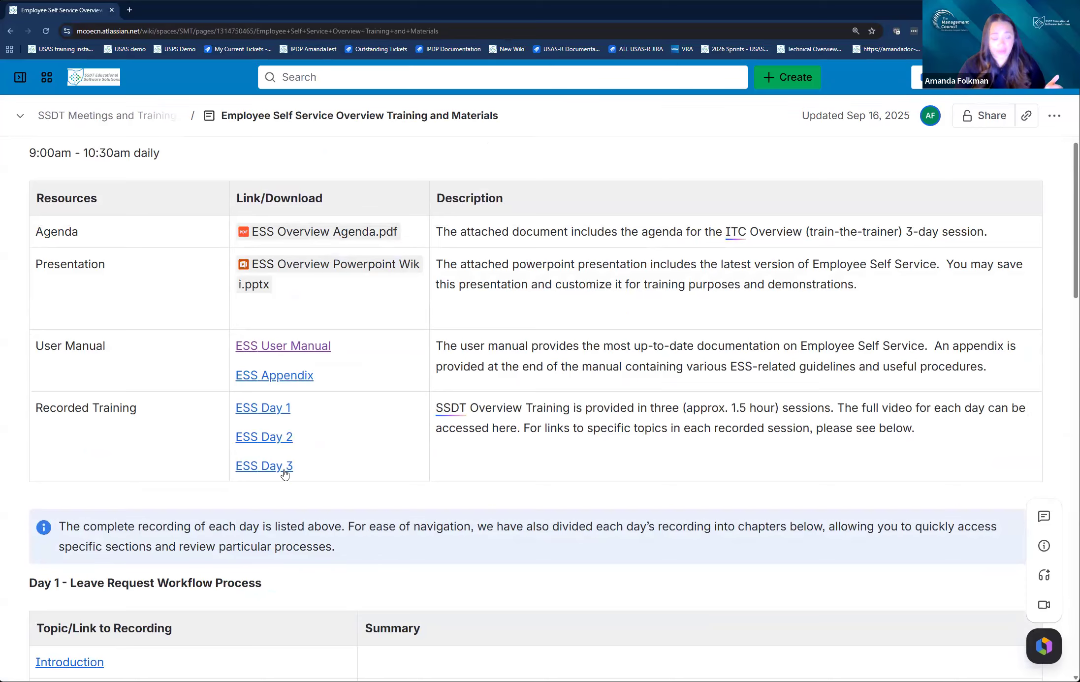
Examine the Day 1 - Leave Request Workflow Process chapter recordings, finishing back at the resources table
scroll(284, 452, "down", 6)
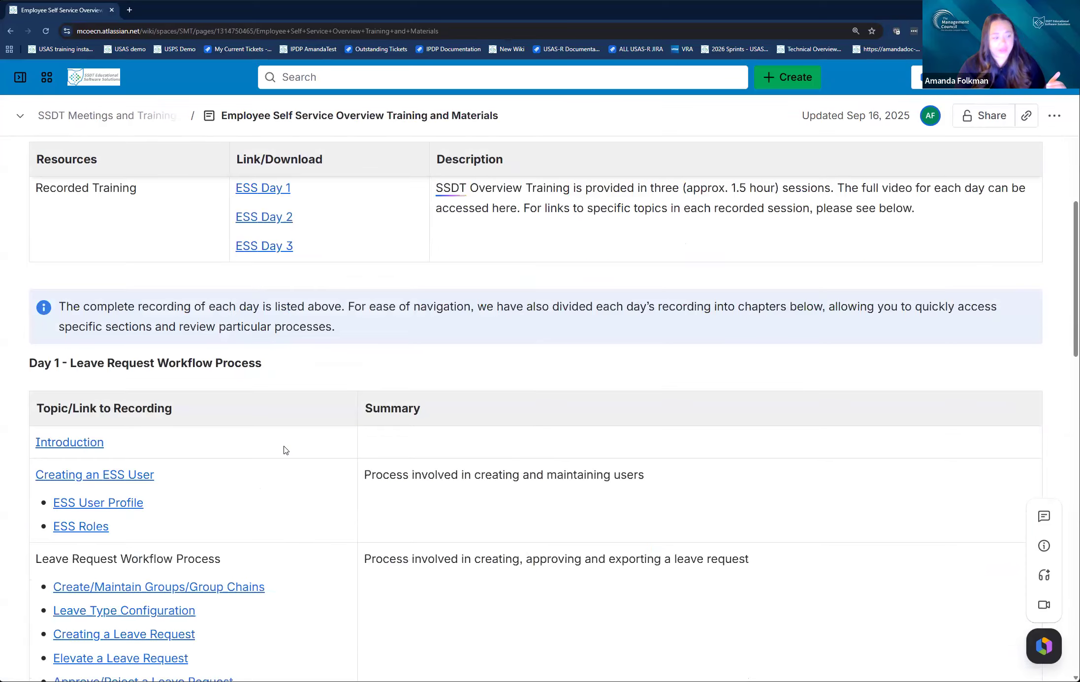
scroll(284, 450, "down", 1)
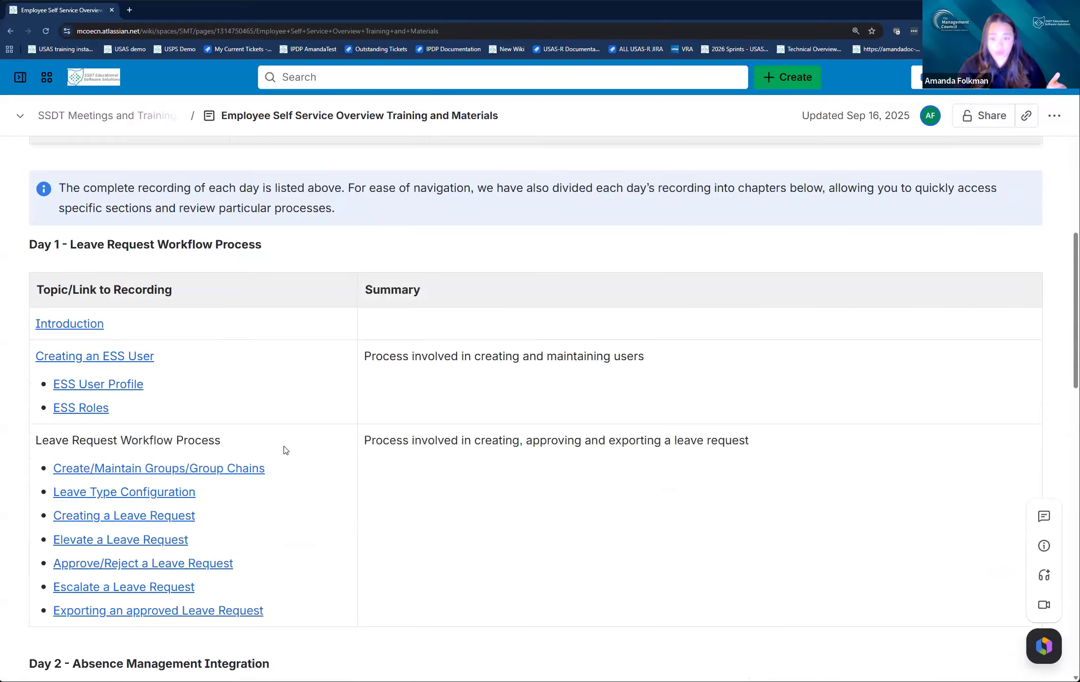
scroll(269, 434, "down", 1)
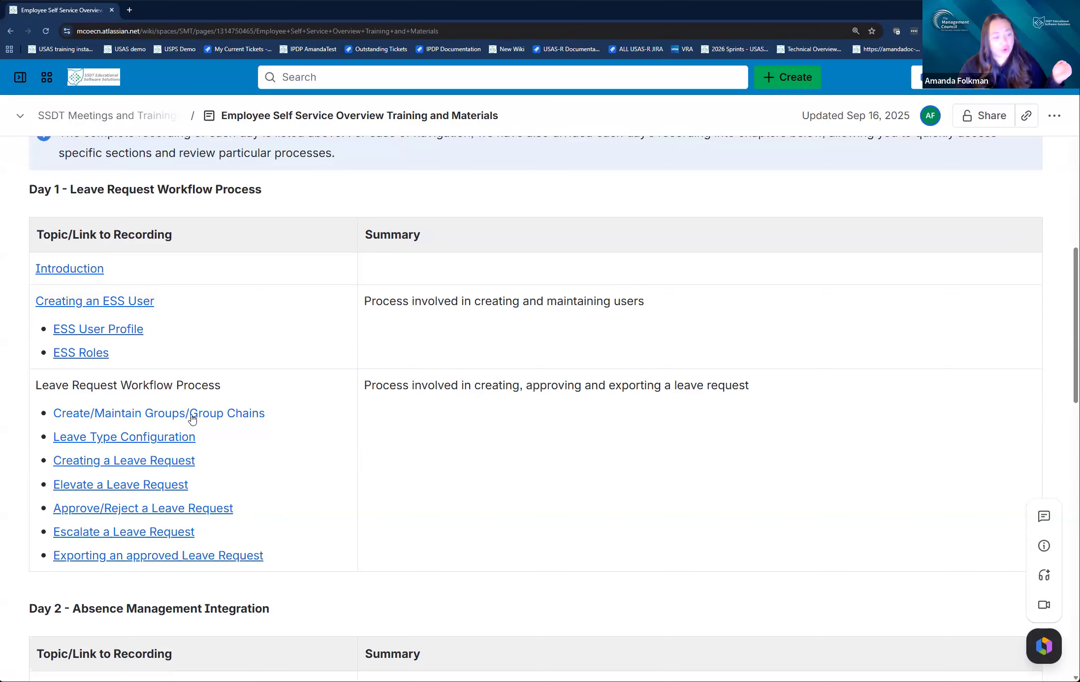
scroll(192, 415, "down", 1)
scroll(191, 412, "up", 6)
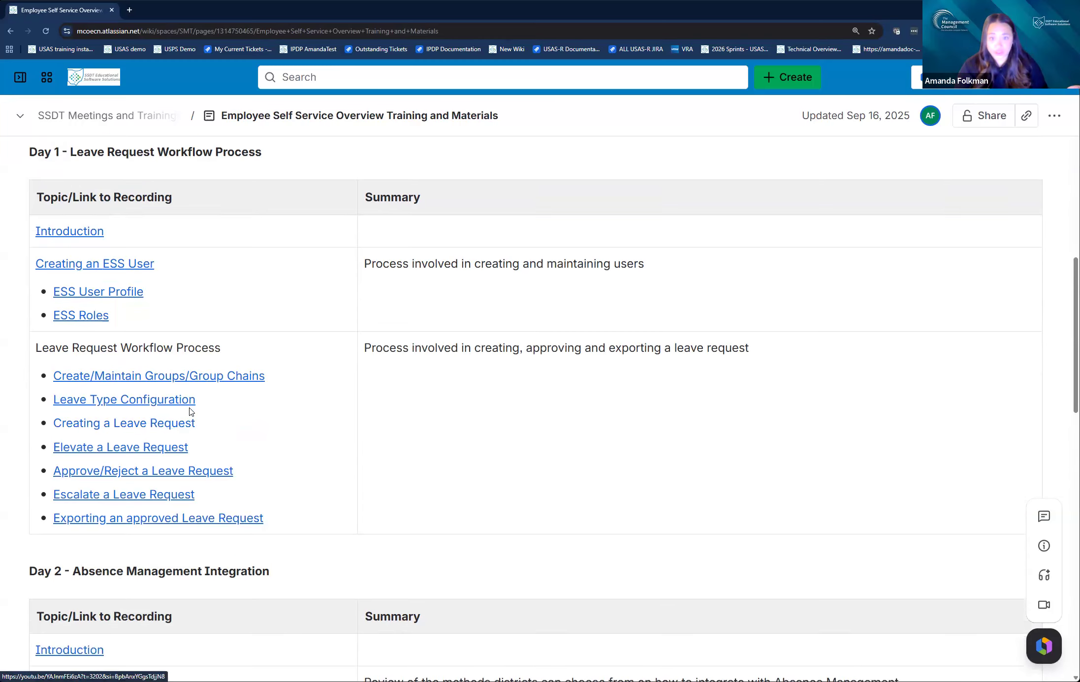
scroll(191, 412, "up", 2)
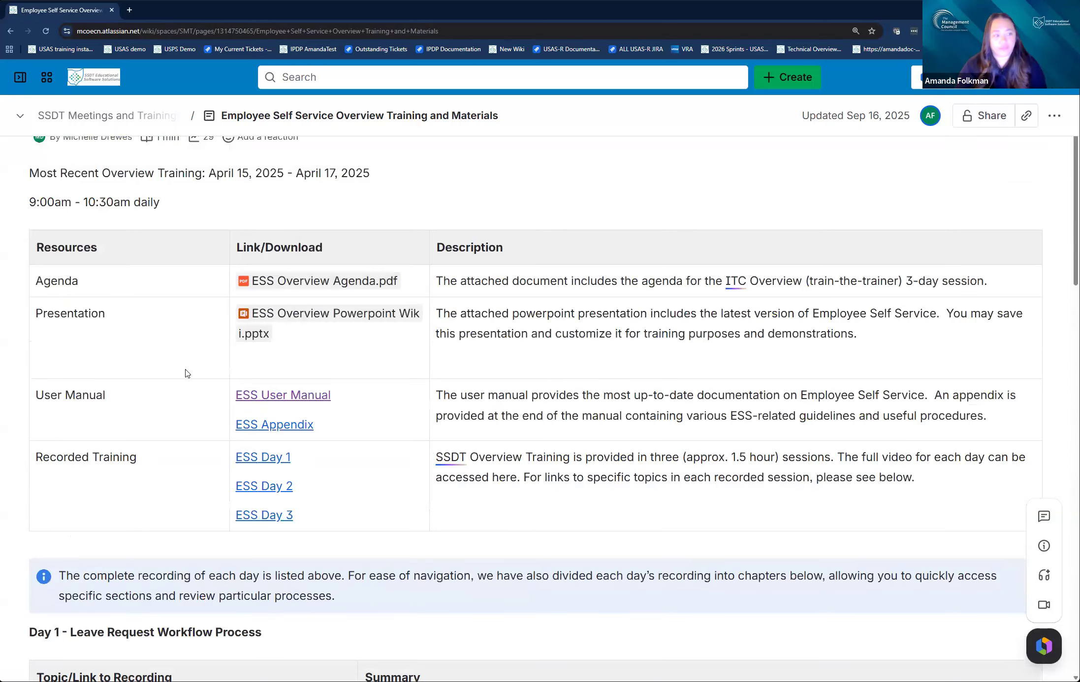
scroll(185, 374, "up", 1)
Return from the Employee Self Service overview page to the SSDT Public Wiki main page
left_click(12, 31)
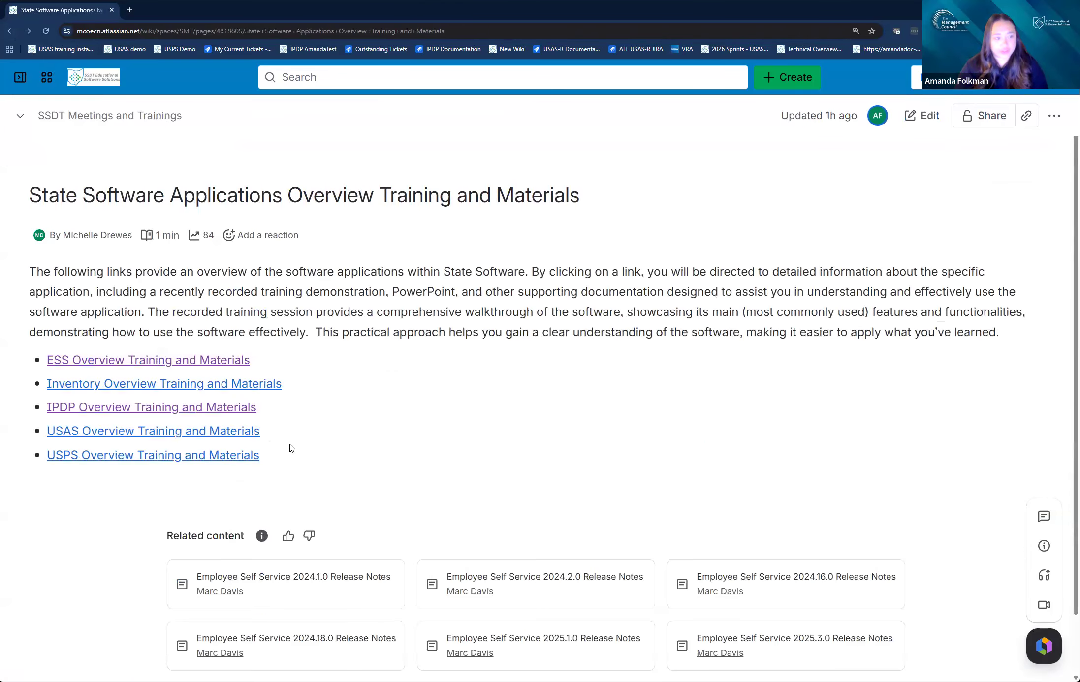
left_click(8, 33)
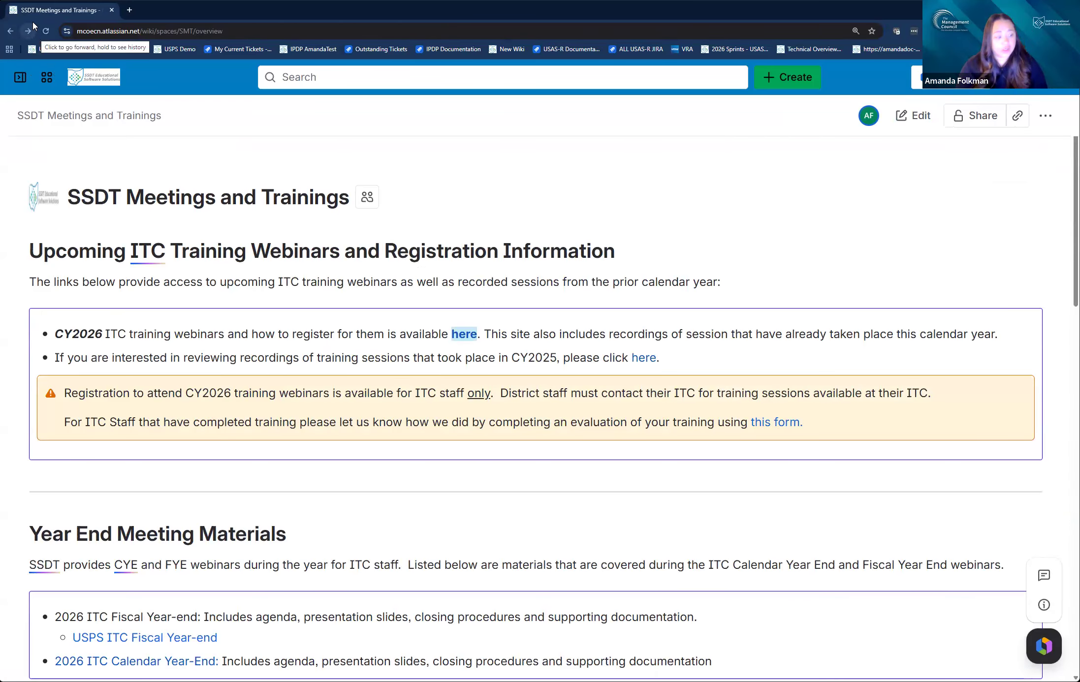
left_click(10, 32)
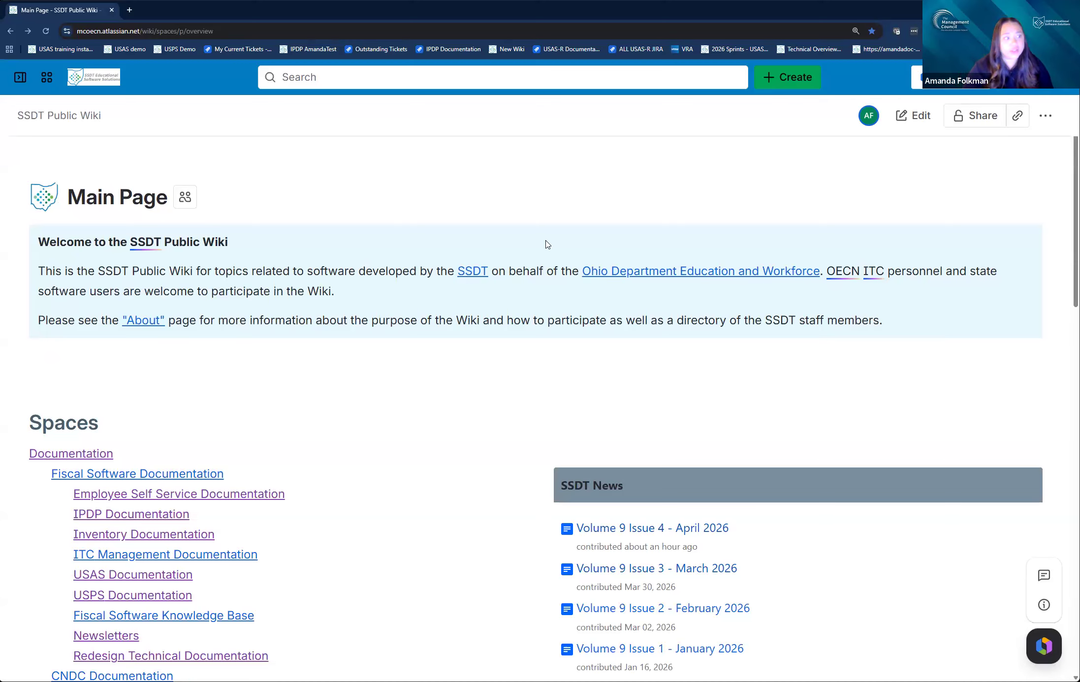
Open the IPDP Documentation space from the main page and show its page tree
scroll(546, 244, "down", 1)
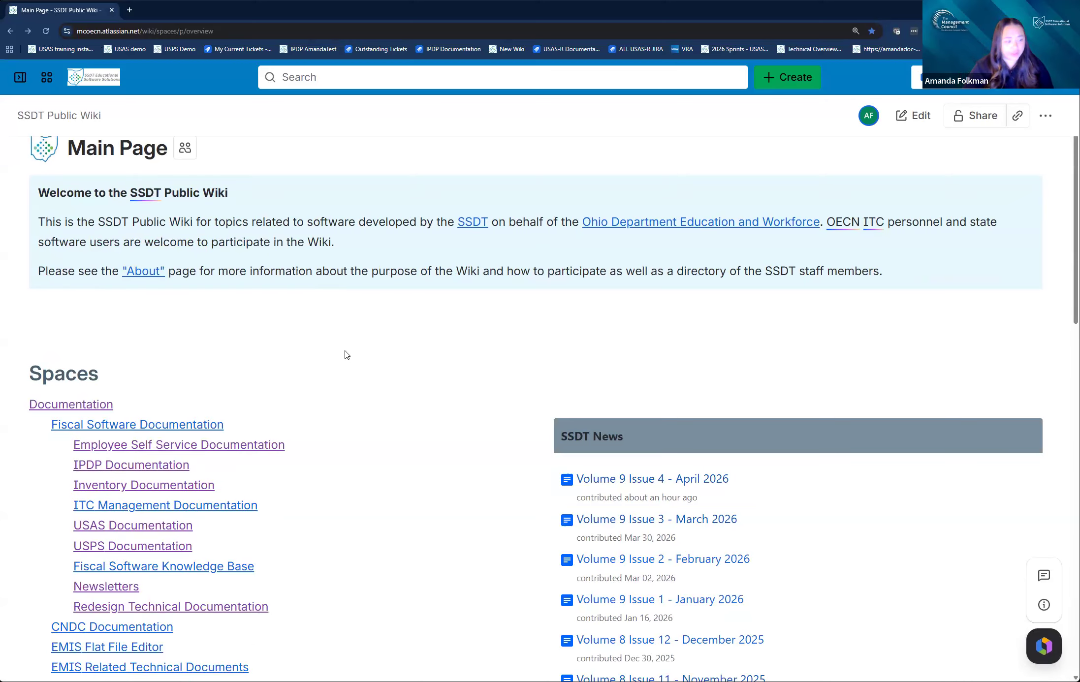
scroll(260, 351, "down", 1)
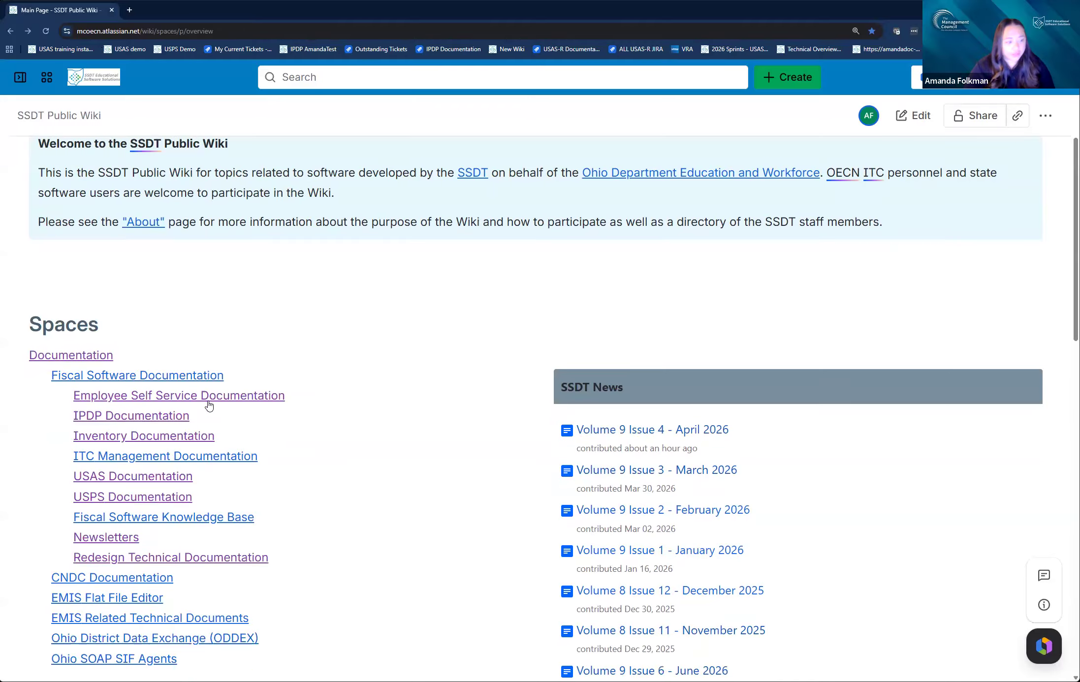
left_click(184, 416)
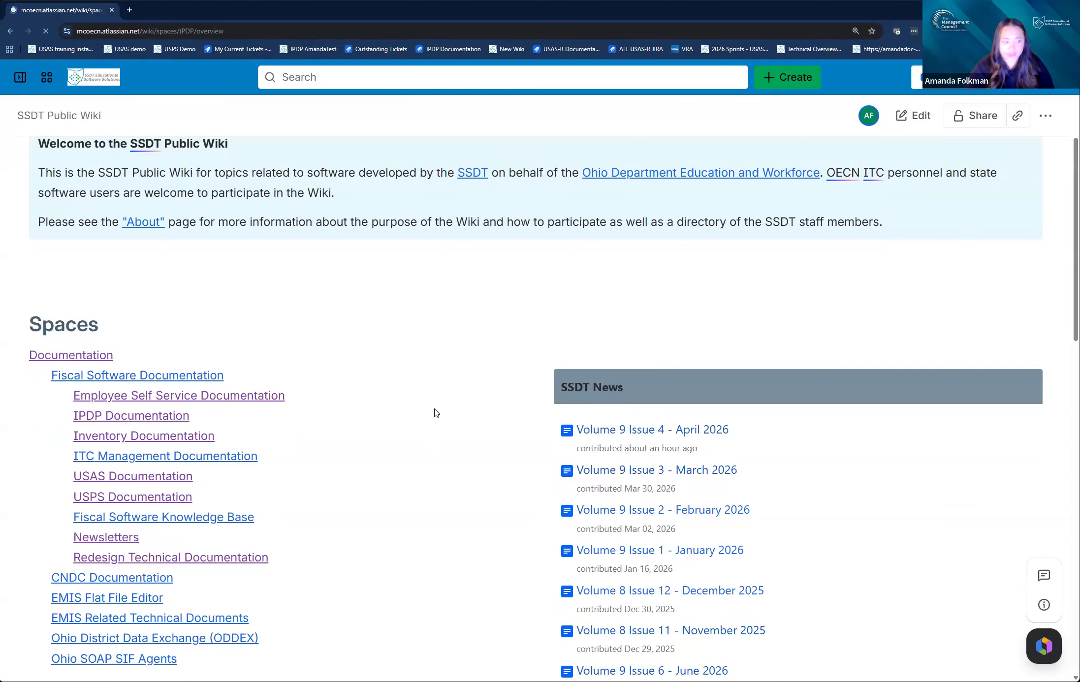
left_click(20, 77)
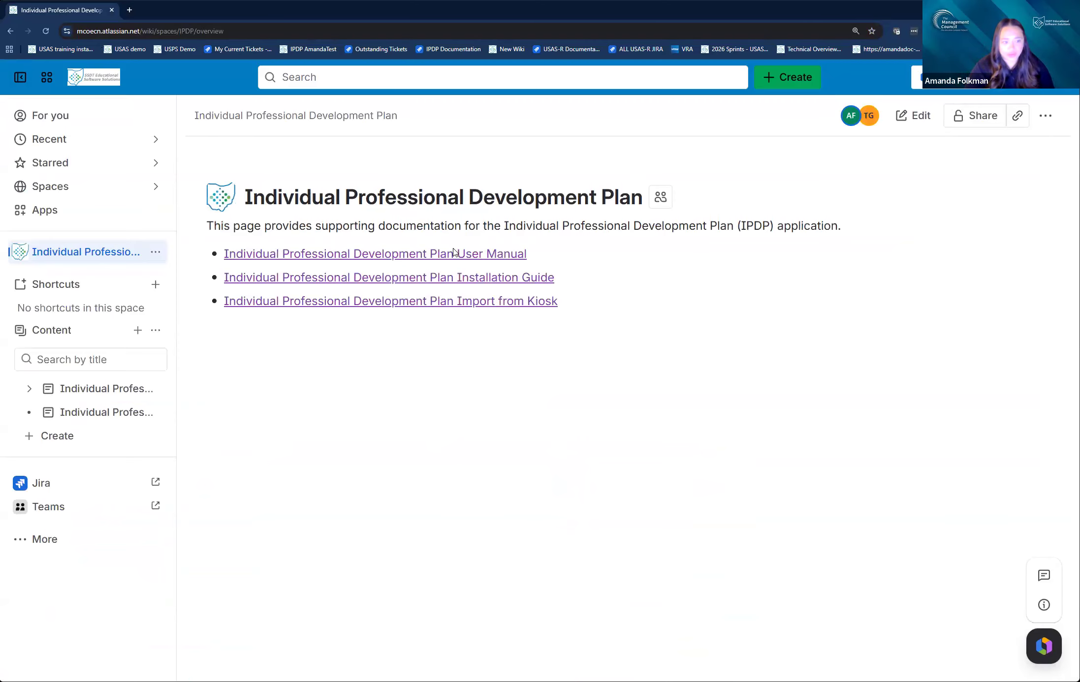
Open the Individual Professional Development Plan User Manual and go to User Procedures in its Appendix
left_click(363, 259)
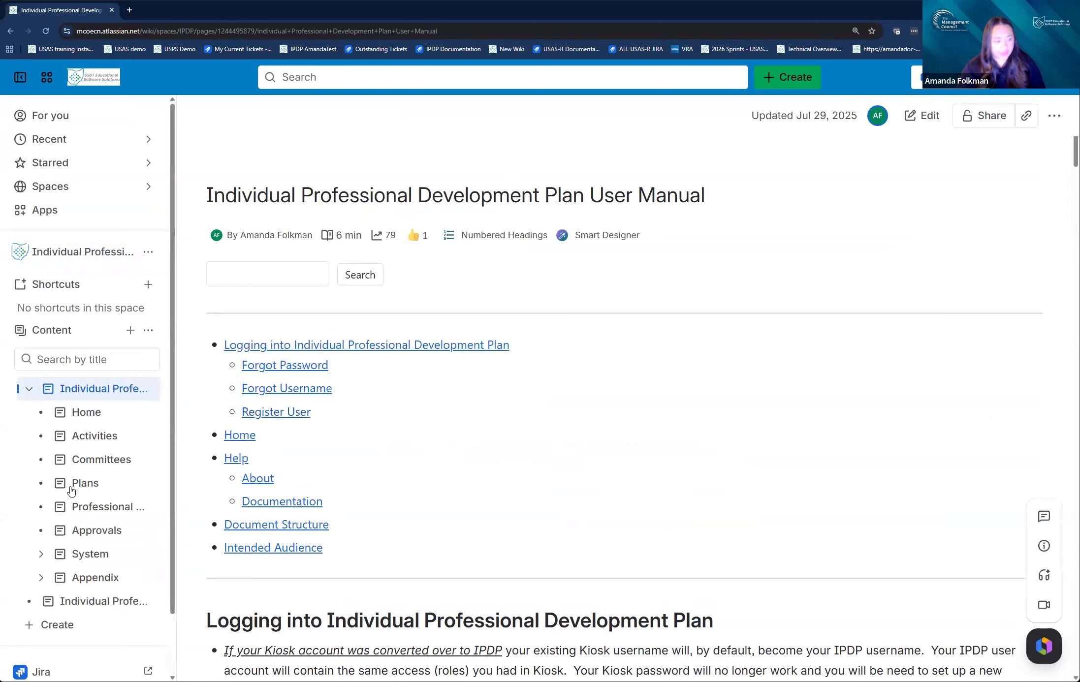
scroll(35, 516, "down", 2)
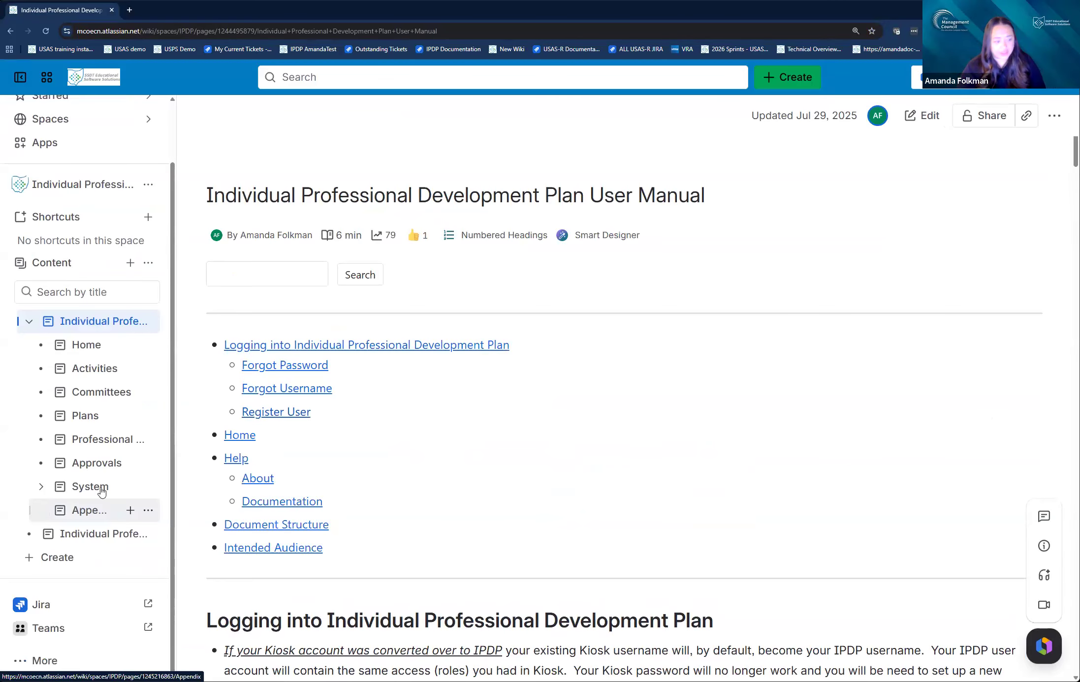
left_click(85, 512)
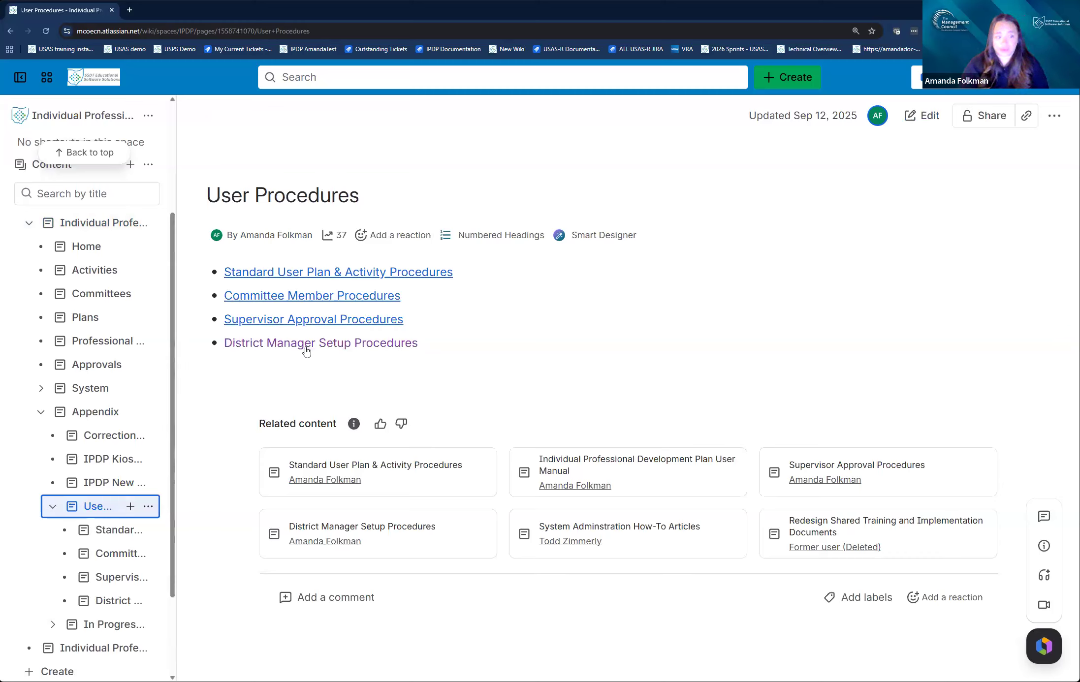
Open Standard User Plan & Activity Procedures and review the Create a Plan instructions
left_click(315, 274)
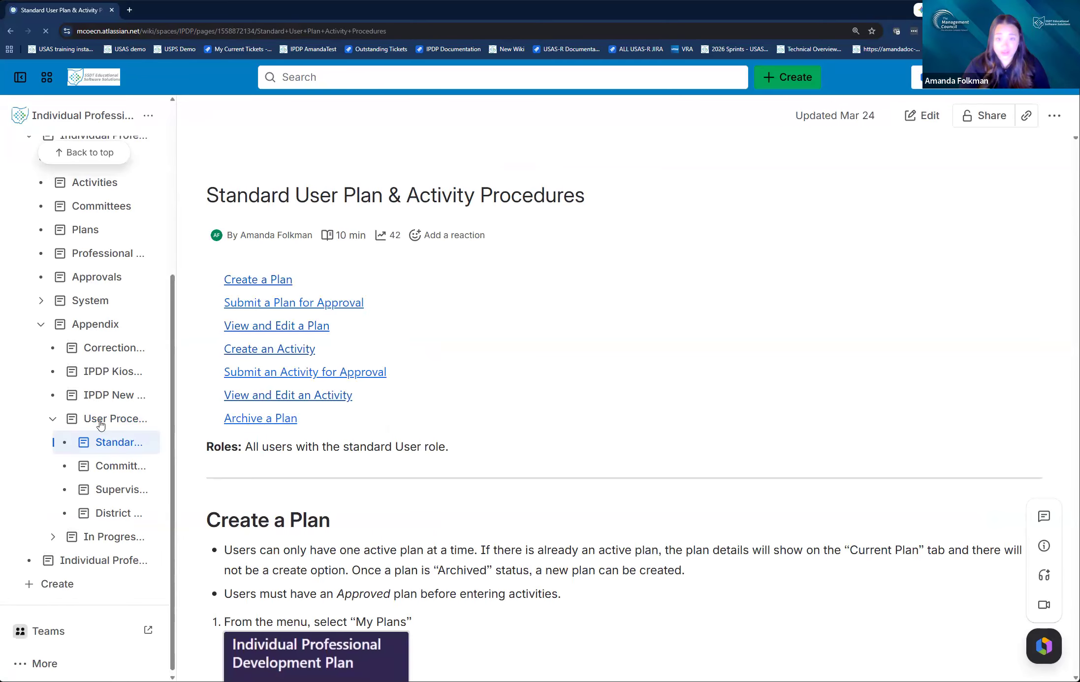
scroll(100, 412, "up", 3)
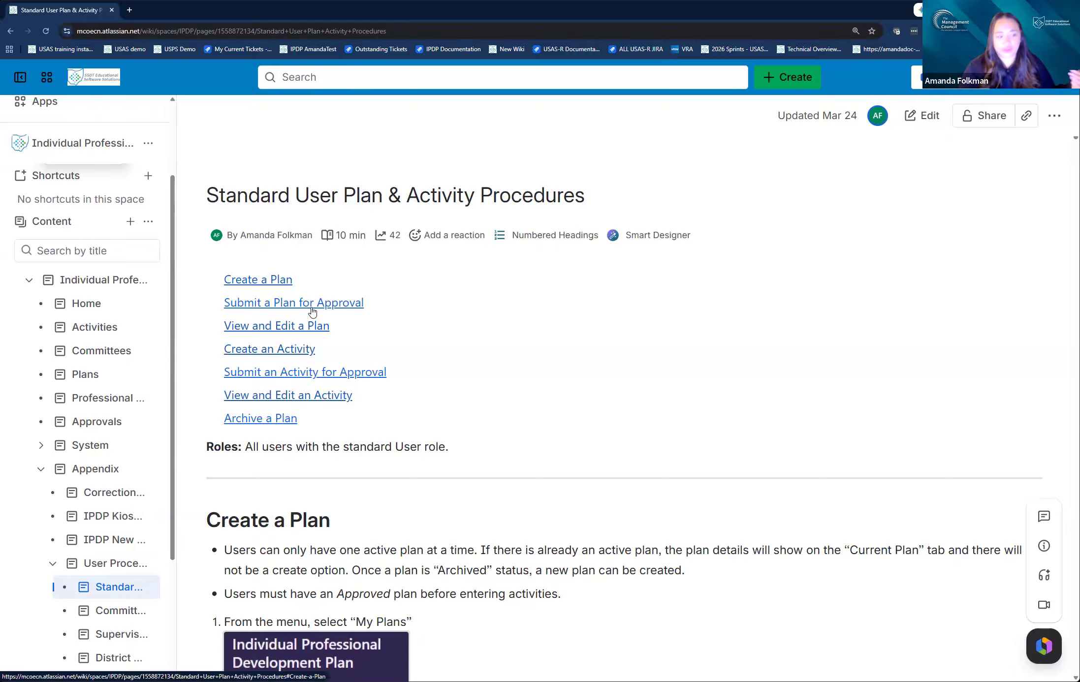
scroll(570, 373, "down", 2)
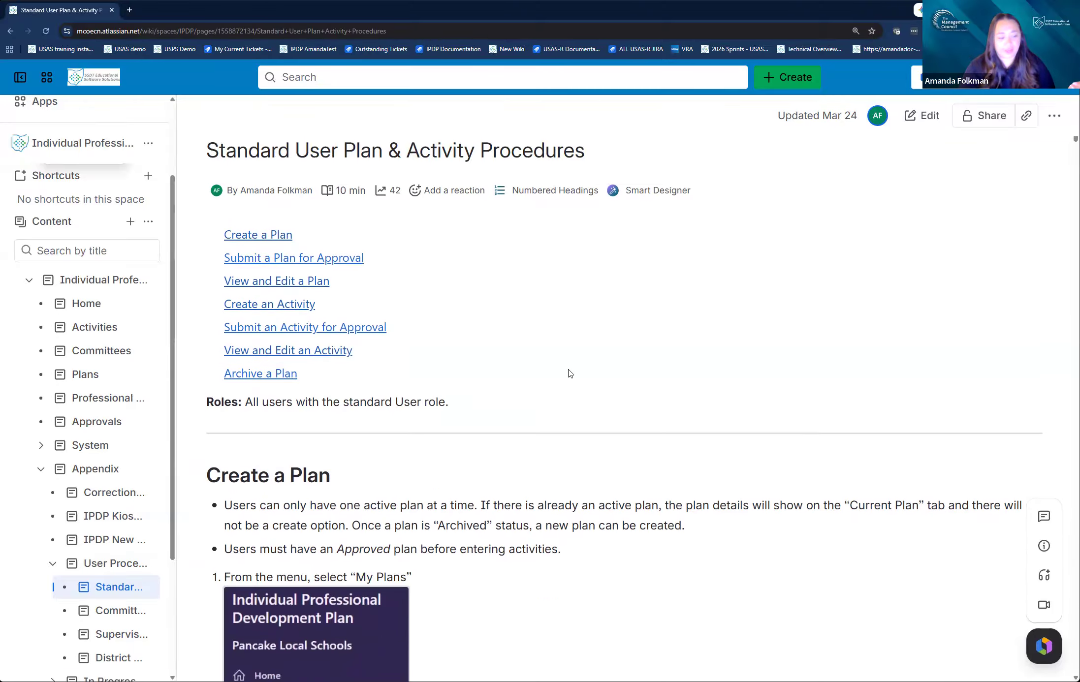
scroll(569, 373, "down", 5)
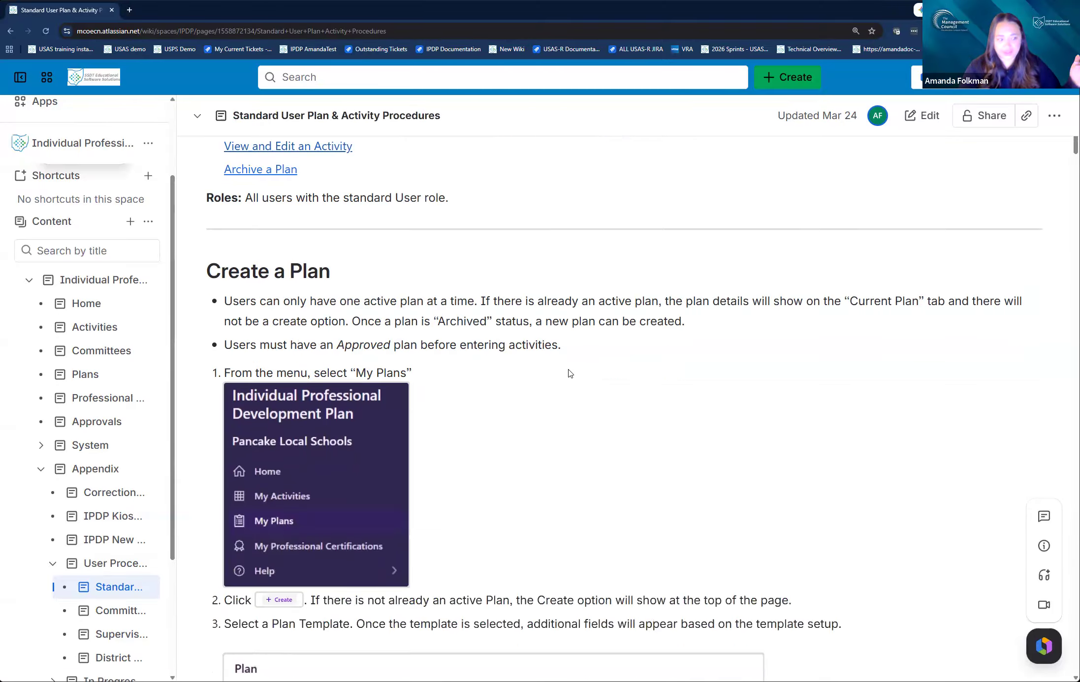
scroll(569, 373, "down", 4)
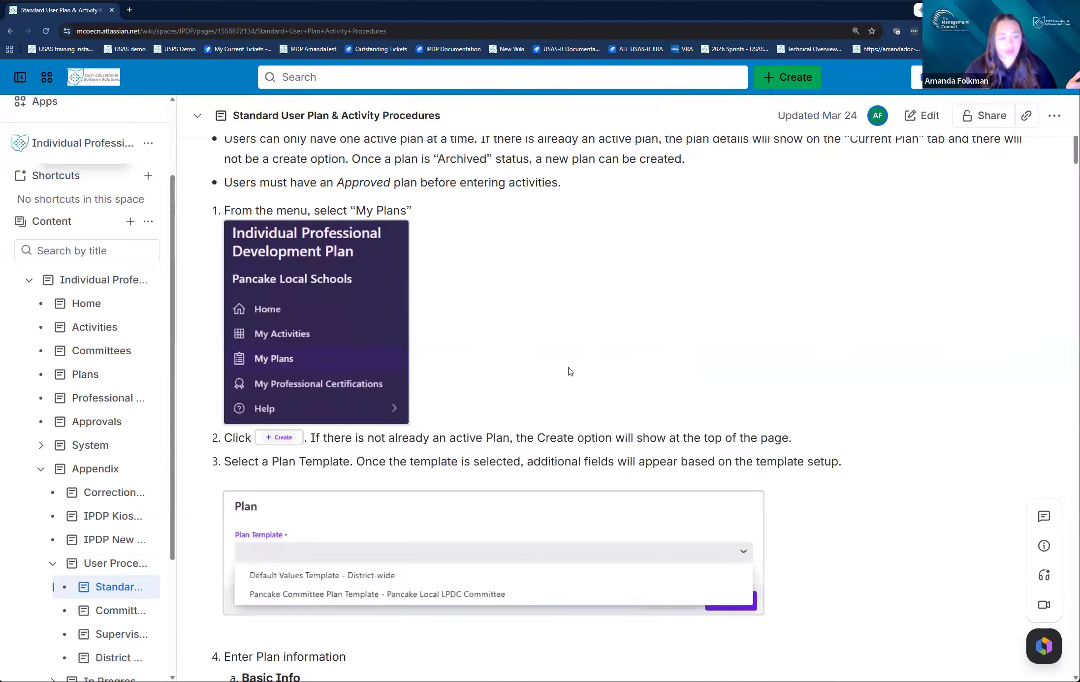
scroll(569, 371, "down", 2)
scroll(570, 373, "down", 6)
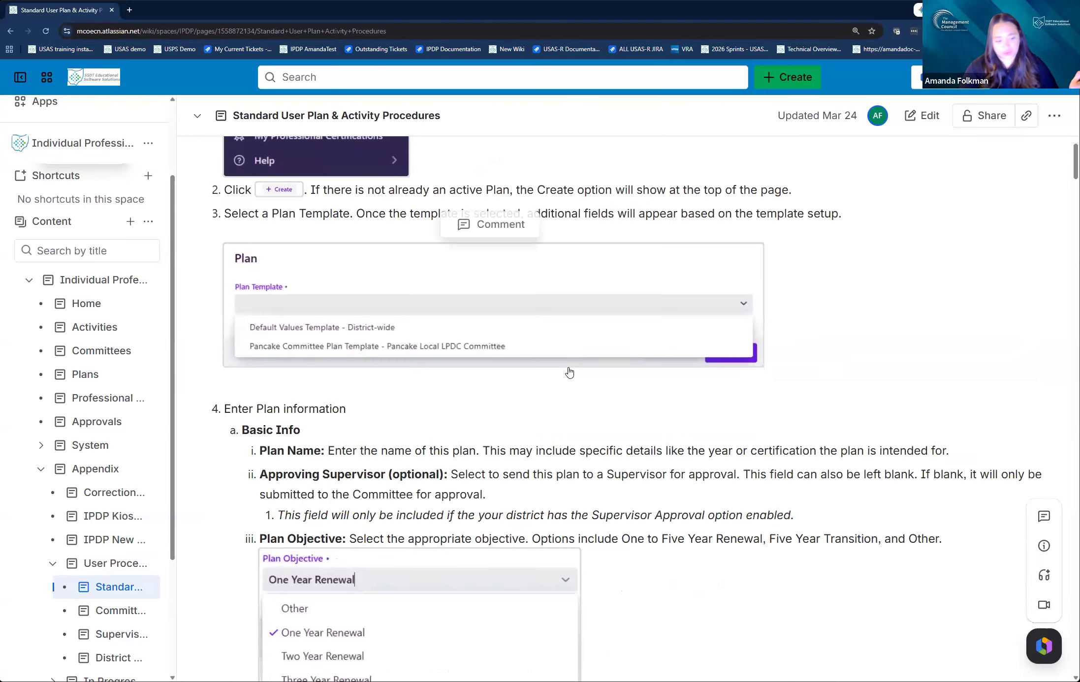
Review the Enter Plan information section of the Create a Plan instructions and return to the start of the procedures page
scroll(569, 372, "down", 2)
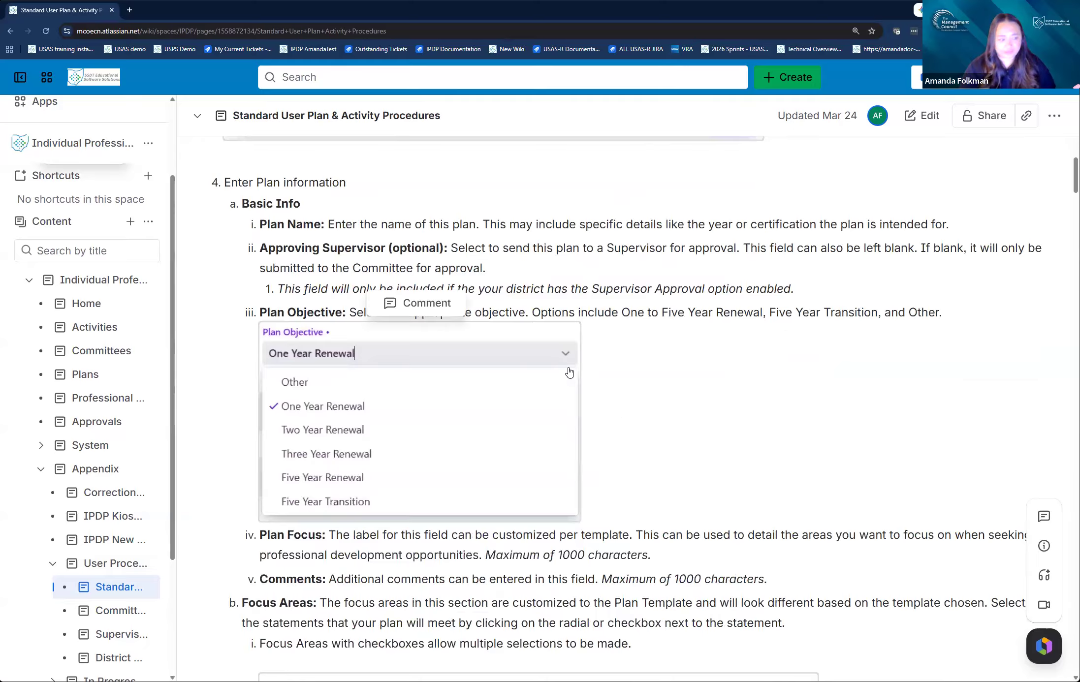
scroll(569, 373, "up", 2)
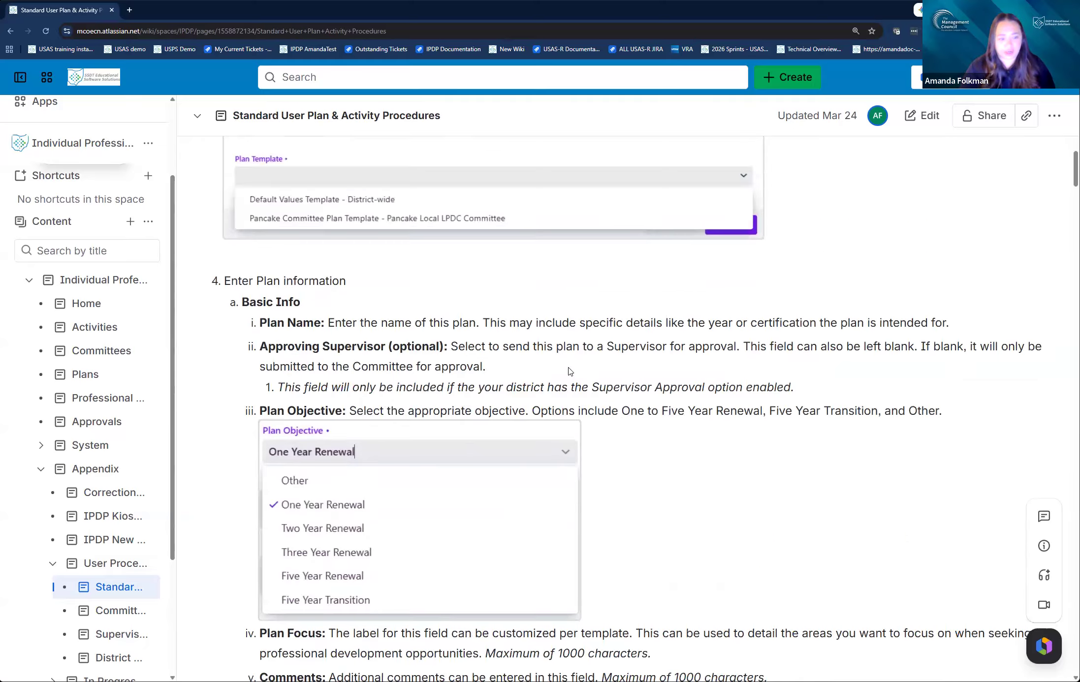
scroll(569, 371, "up", 7)
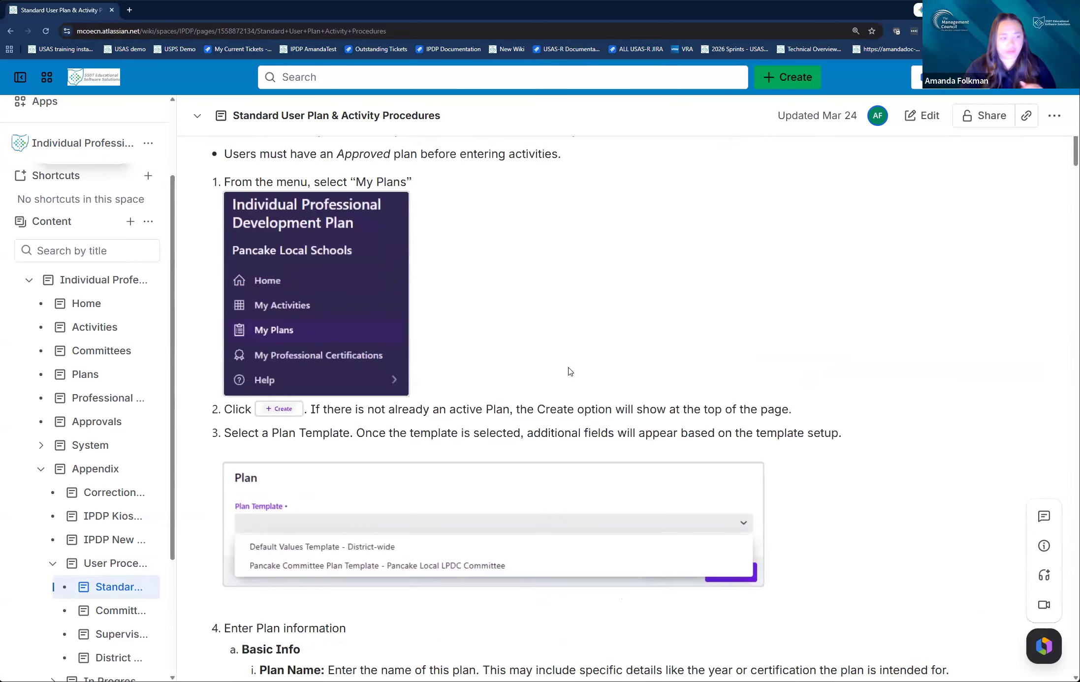
scroll(569, 371, "up", 9)
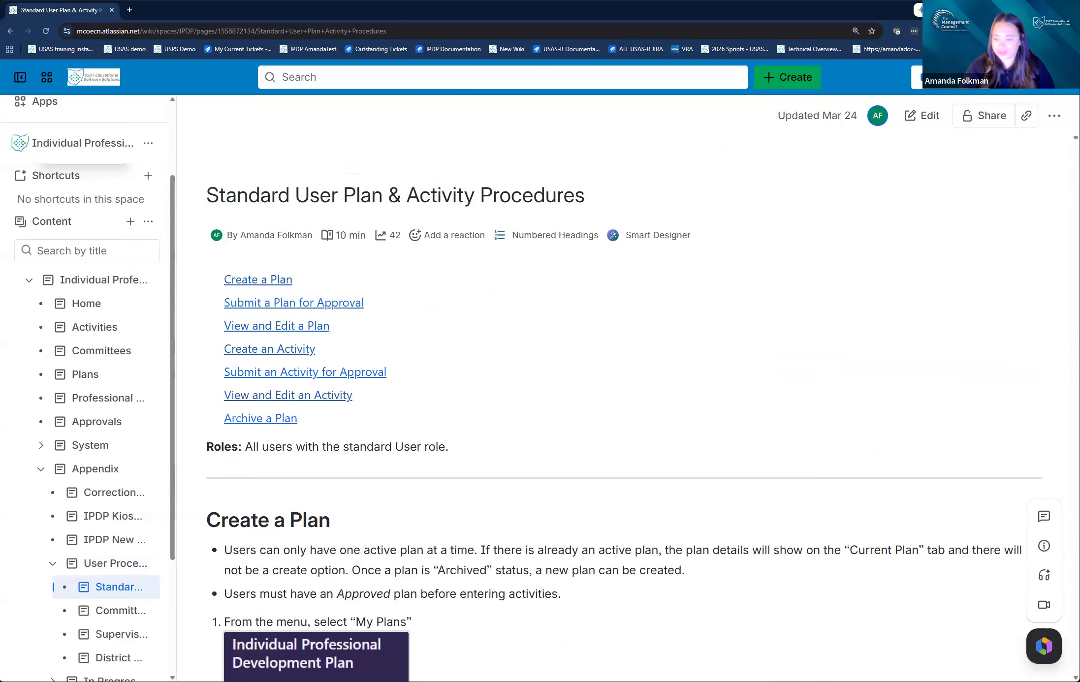
Open the bookmarked IPDP test site in a new tab and fill in the standard user's username and password
left_click(131, 10)
left_click(320, 49)
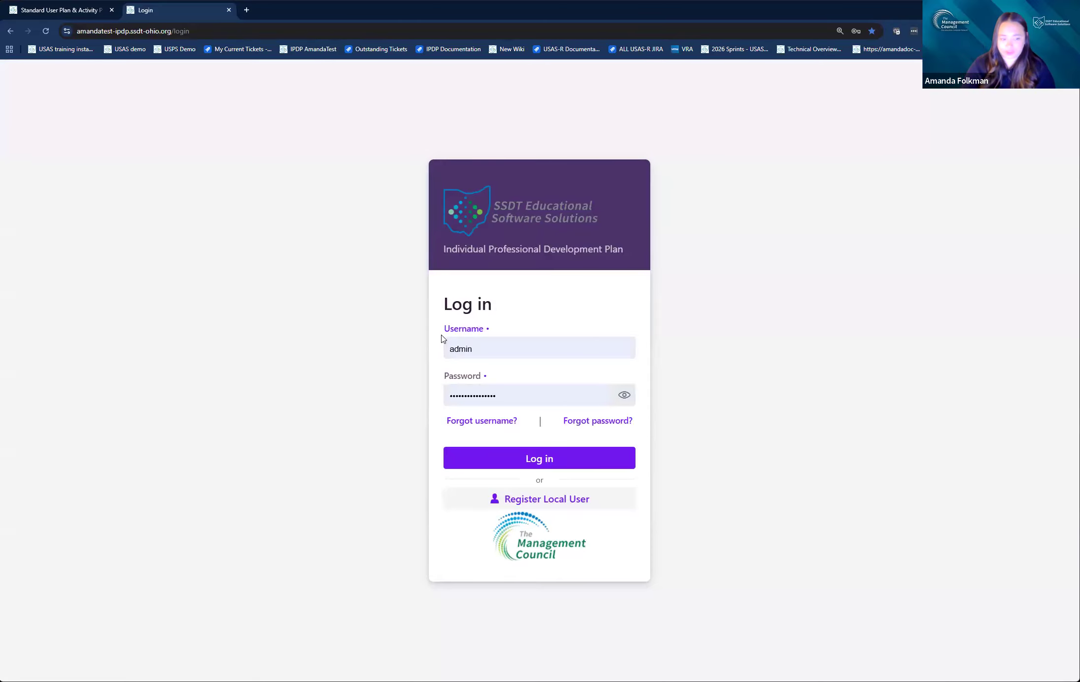
double_click(461, 347)
key("BackSpace")
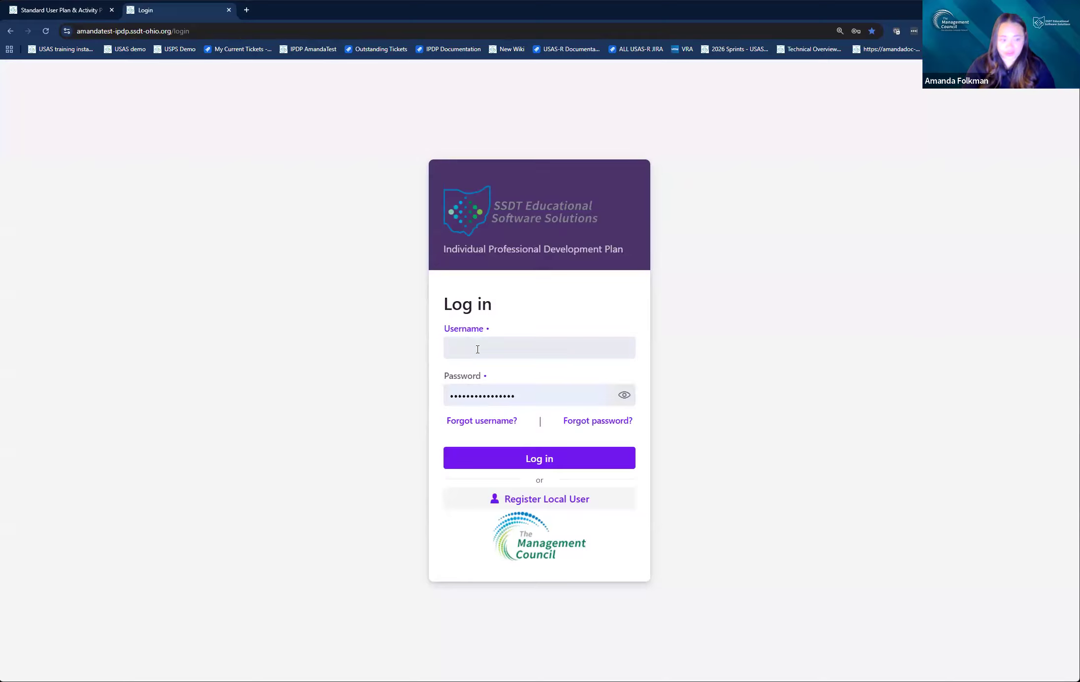
left_click(478, 349)
type("kat")
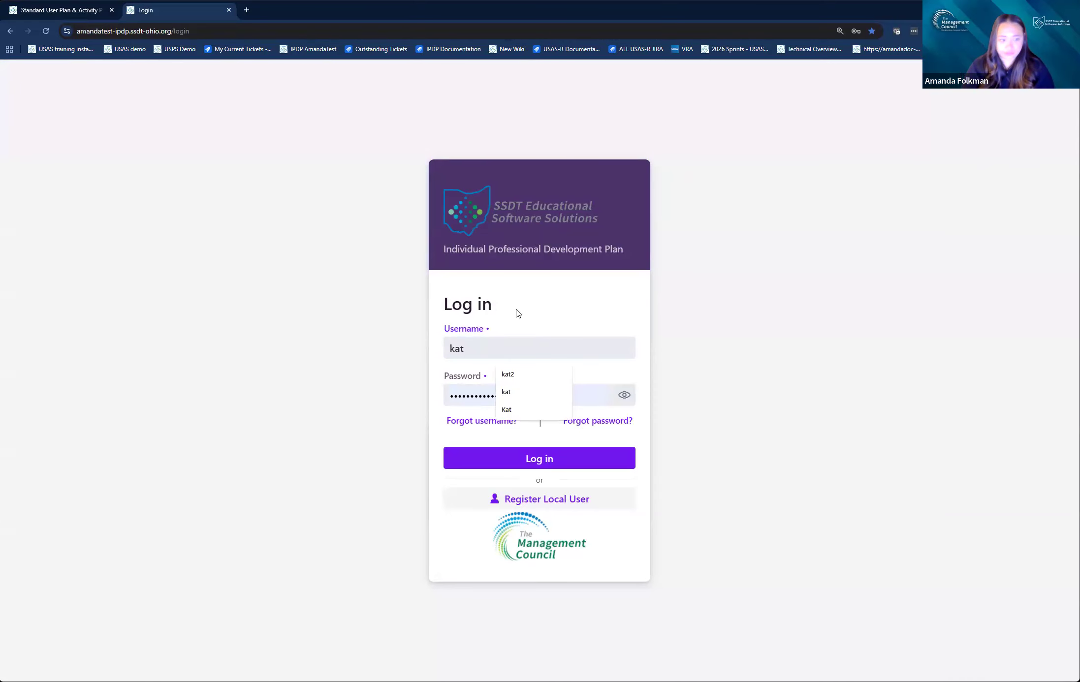
key("Tab")
type("•••••••")
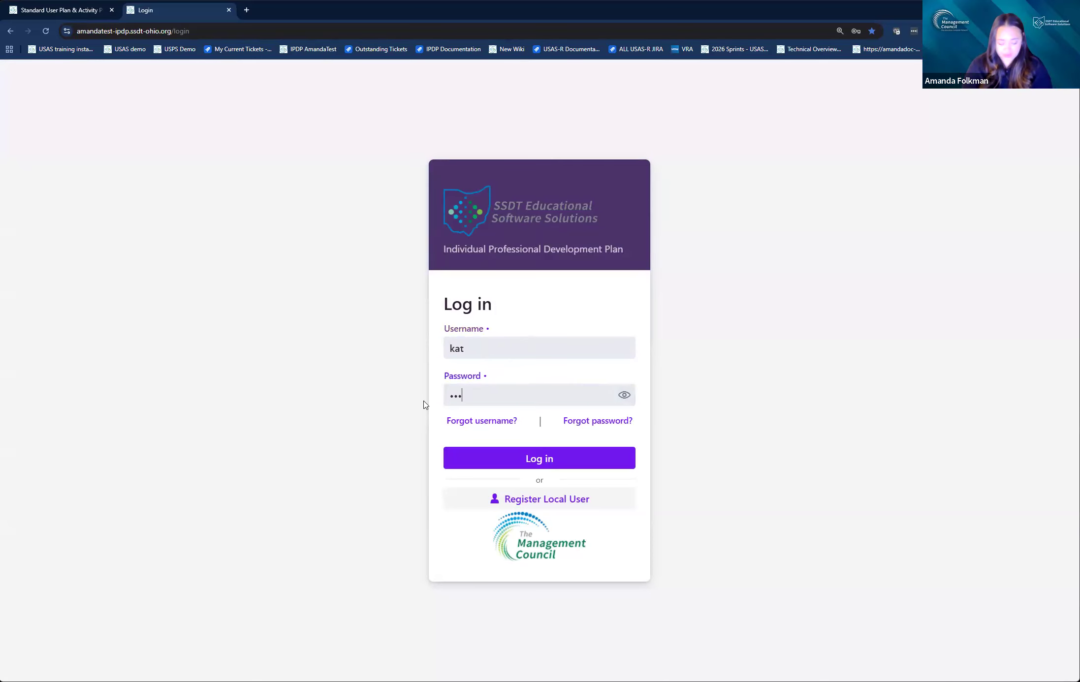
type("•")
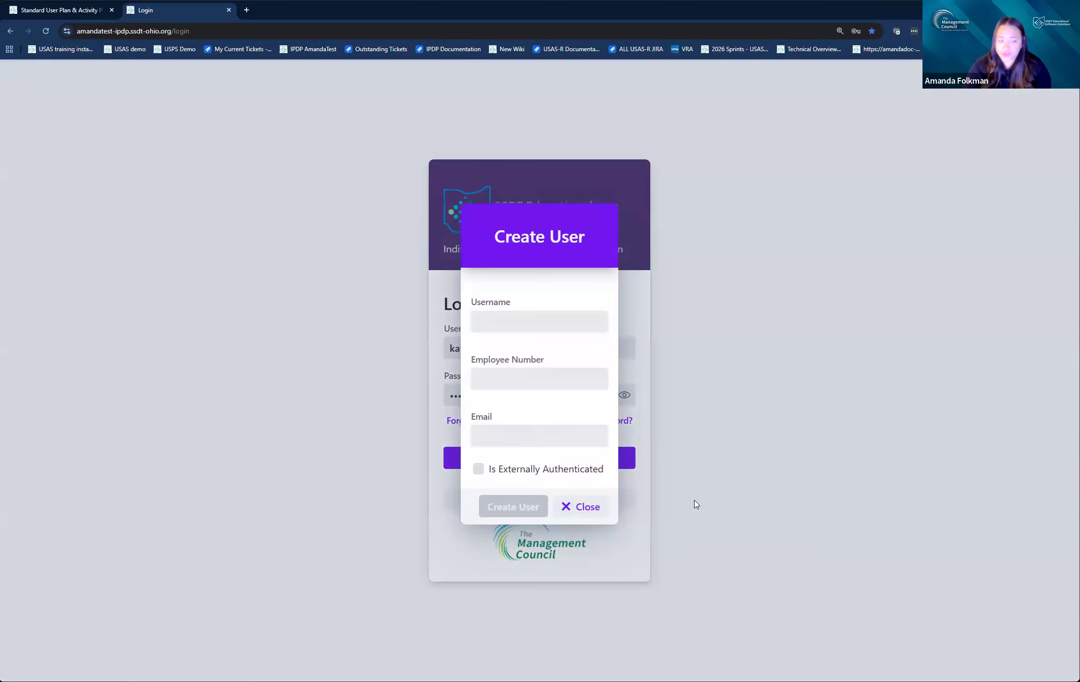
Examine what the Username, Employee Number and Email fields of the local user registration form require, and close the form
mouse_move(547, 318)
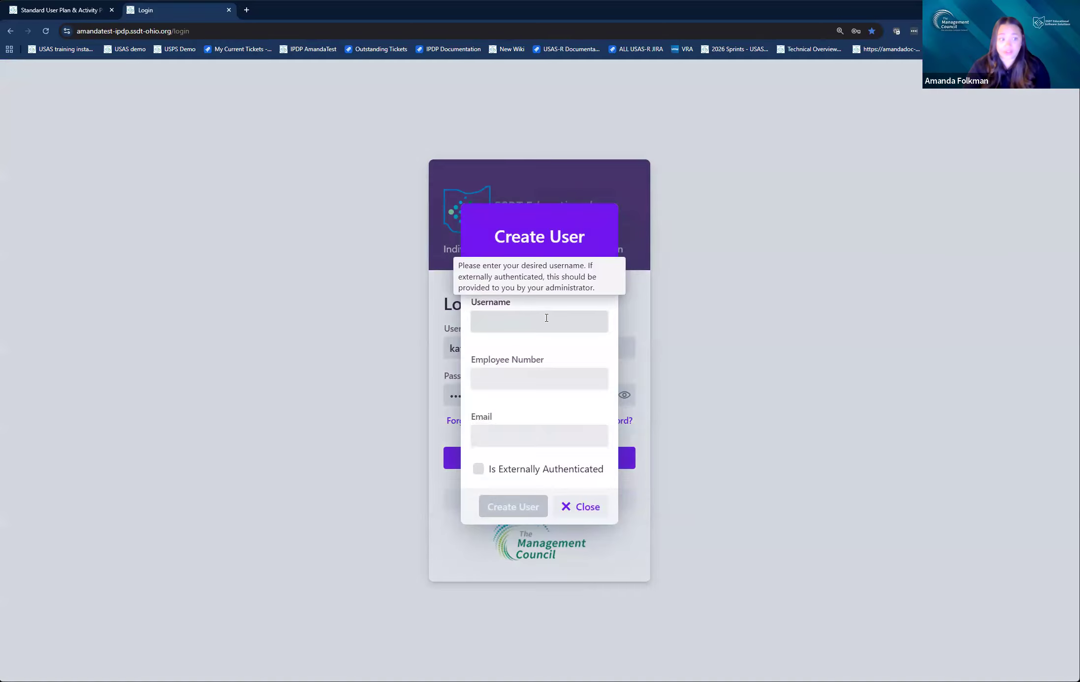
left_click(516, 386)
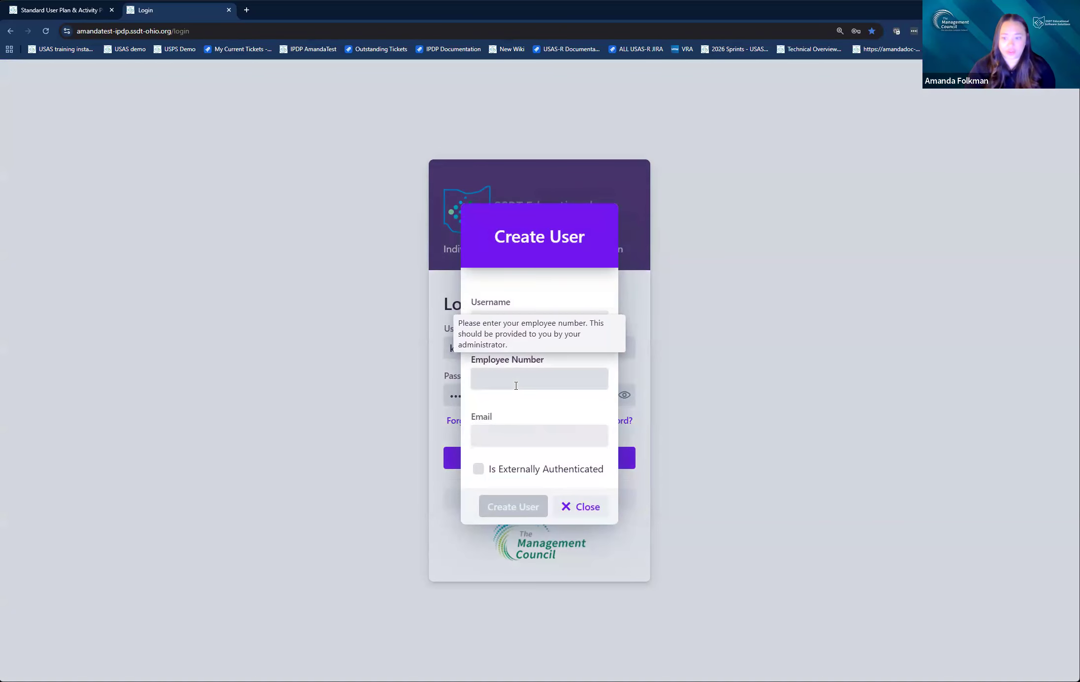
mouse_move(521, 430)
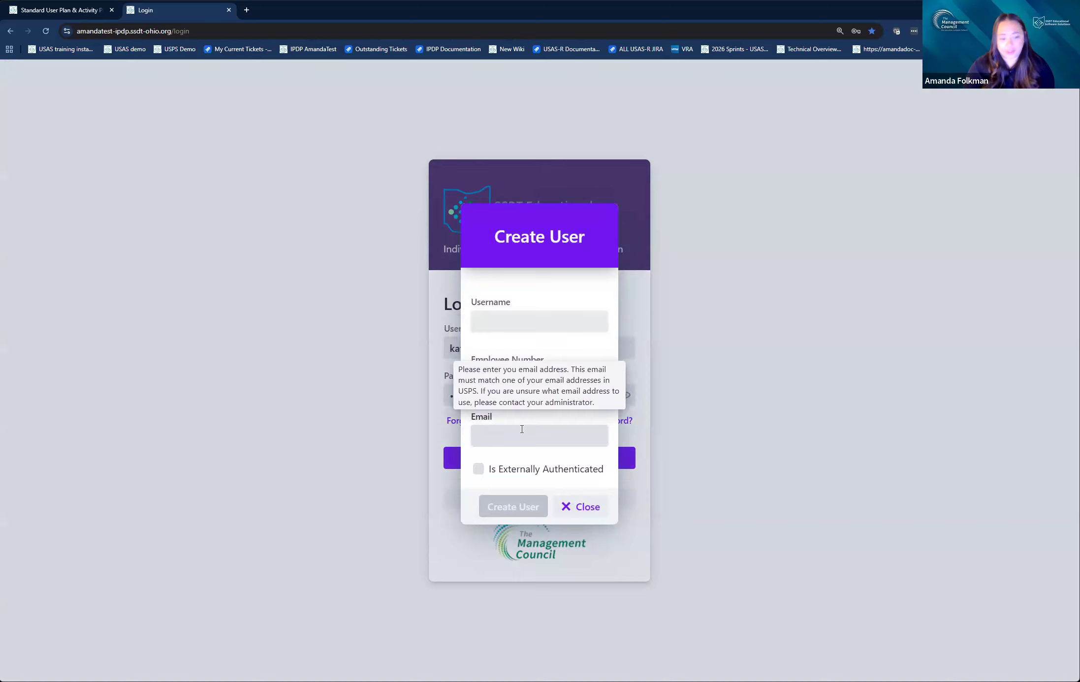
mouse_move(528, 475)
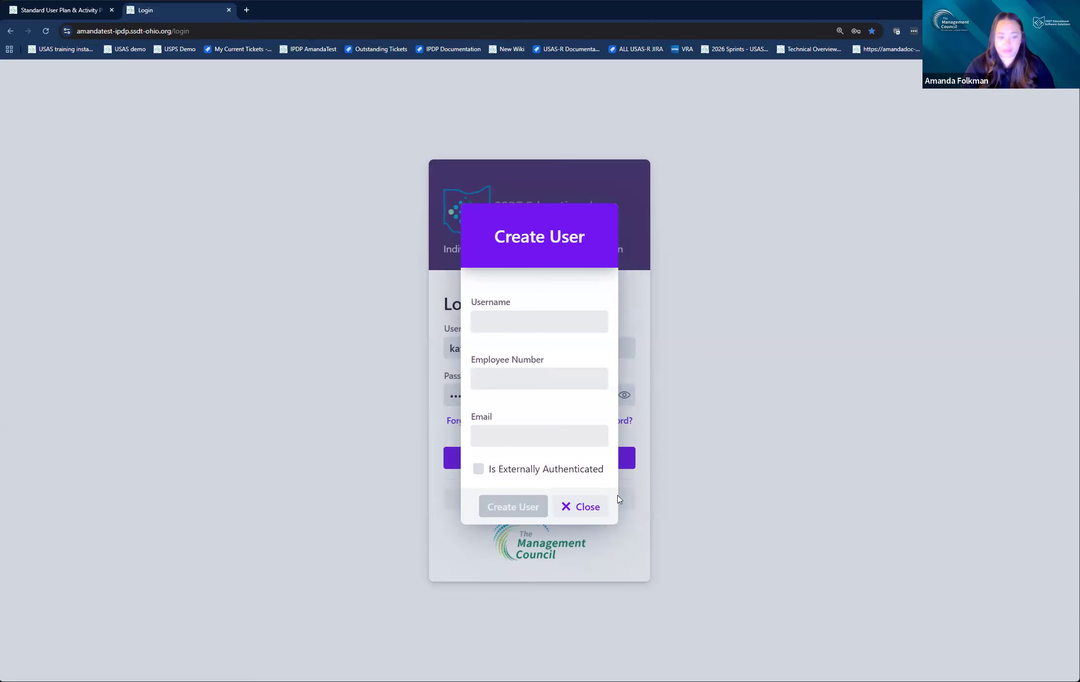
left_click(592, 512)
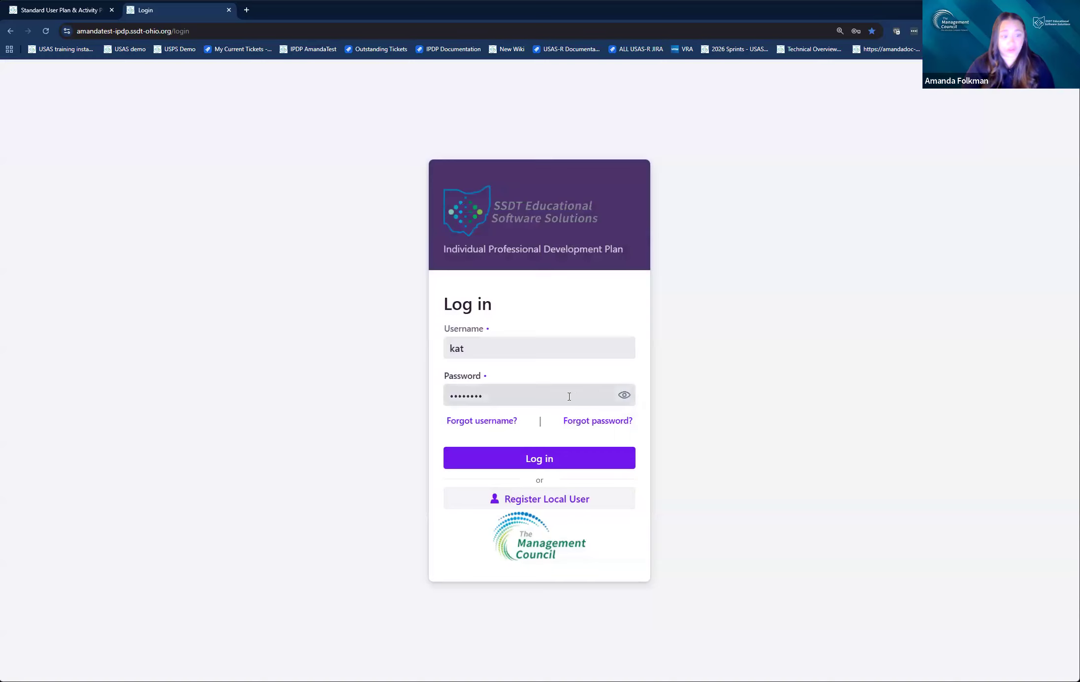
Log in and look through the Help entries, recent certifications and recent activities on the home page
left_click(551, 460)
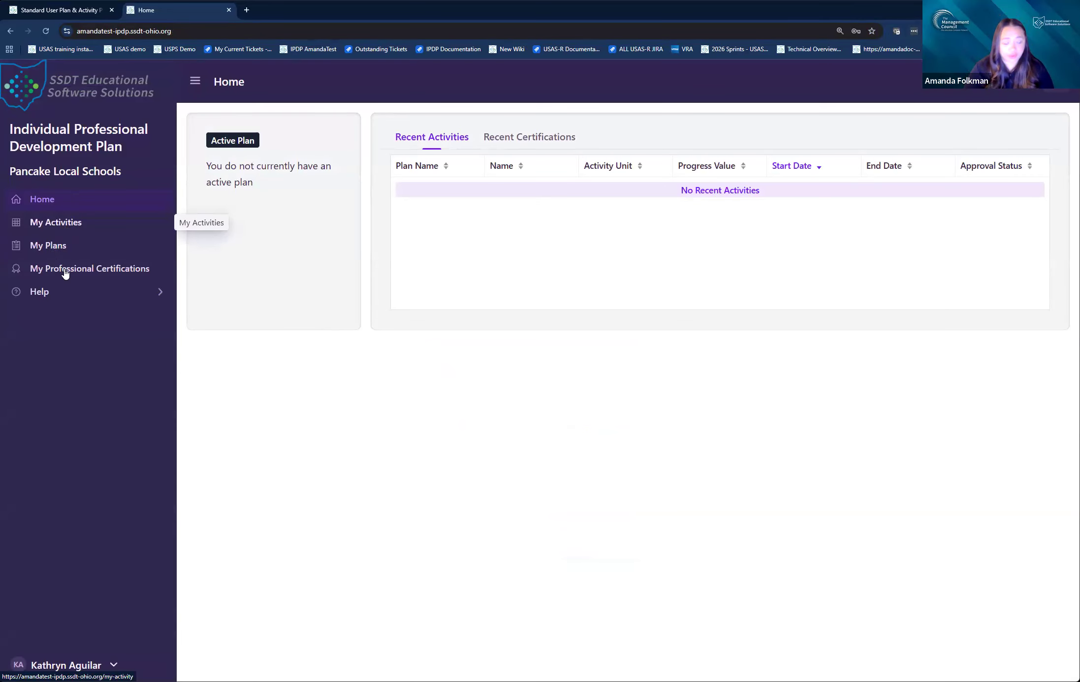
left_click(140, 292)
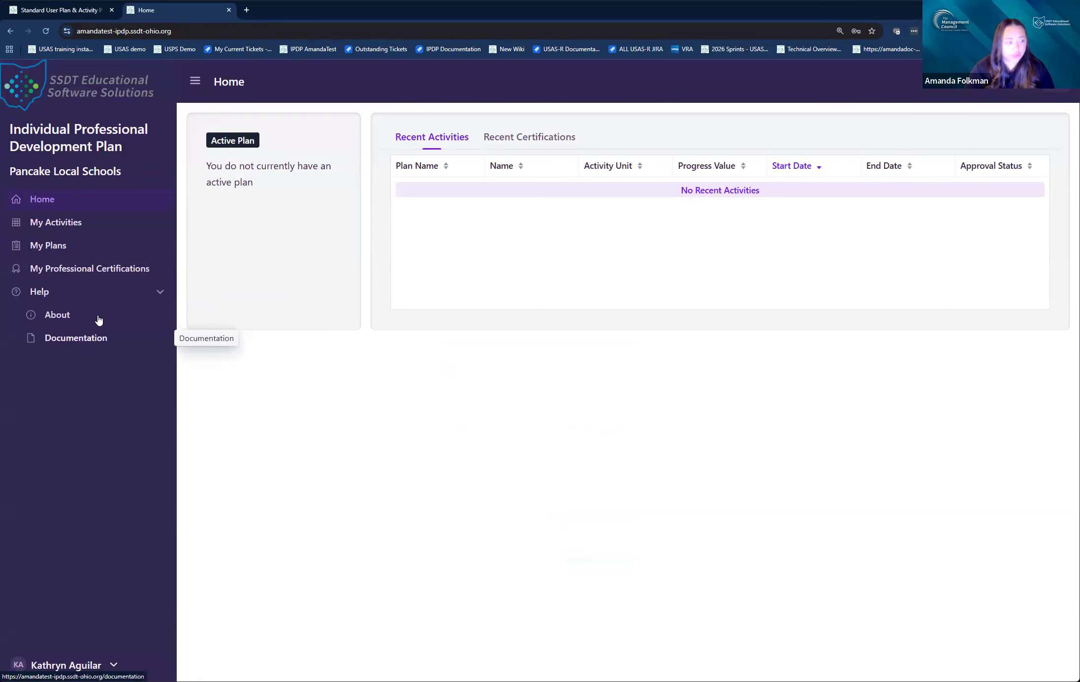
left_click(99, 294)
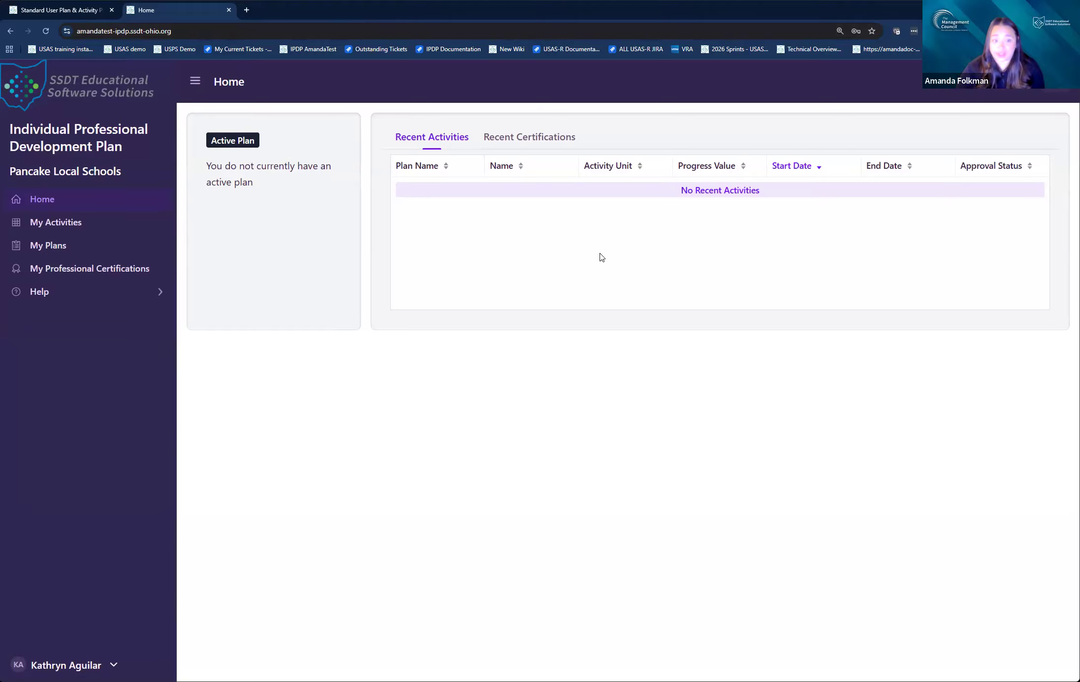
left_click(512, 143)
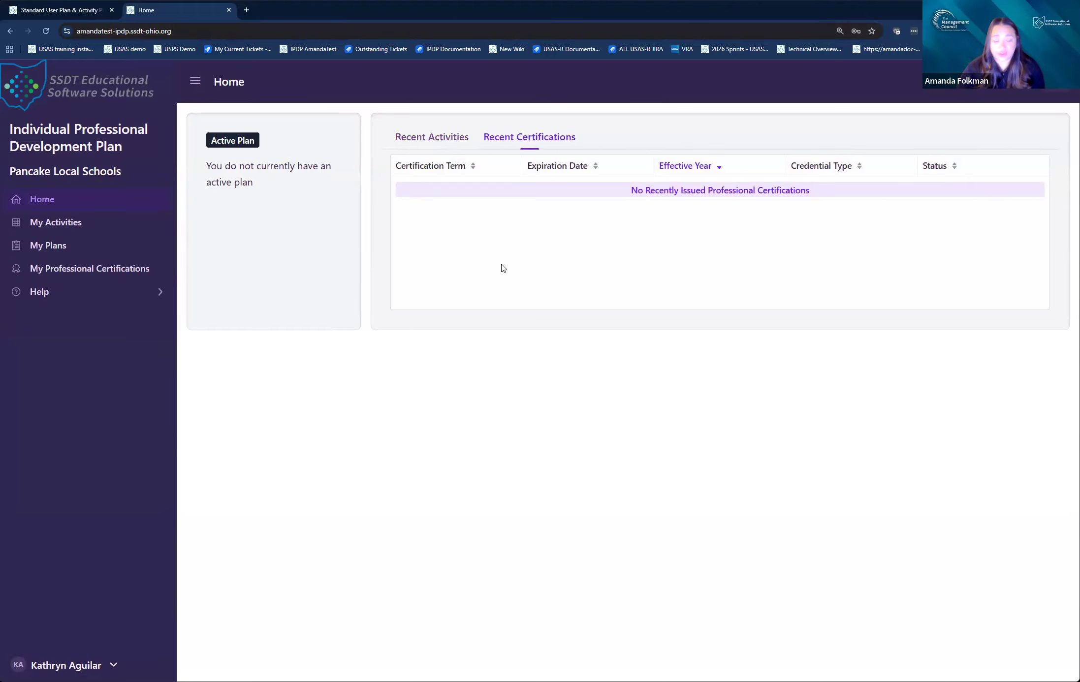
left_click(438, 139)
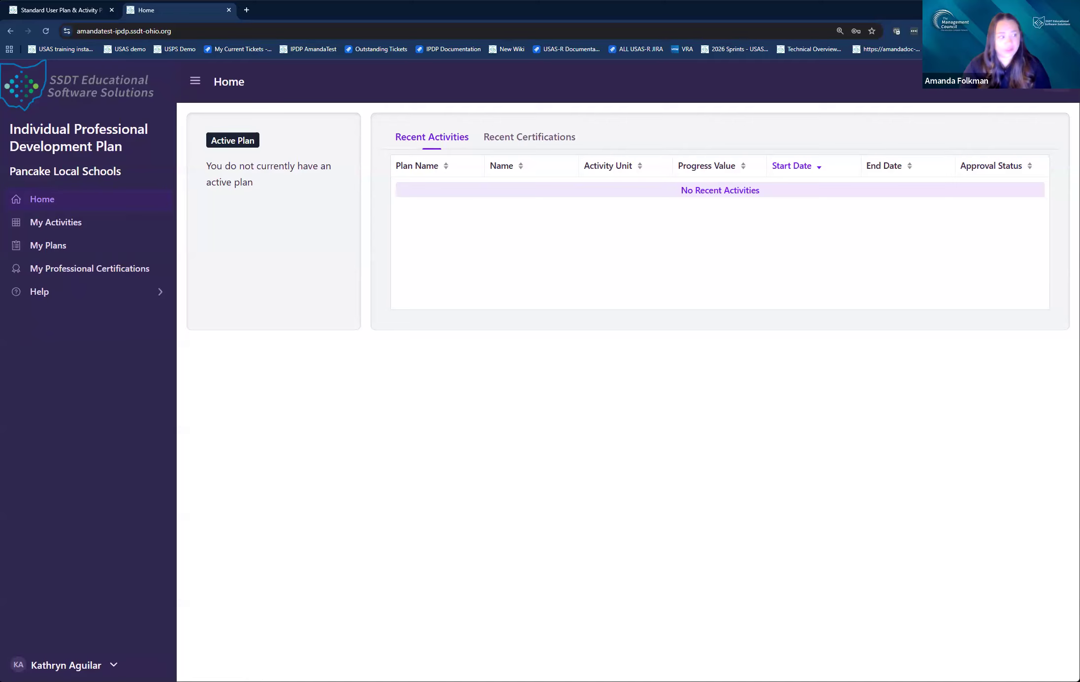
Start a new plan in My Plans using the template Rose Elementary Plans - Rose Elementary School
left_click(70, 249)
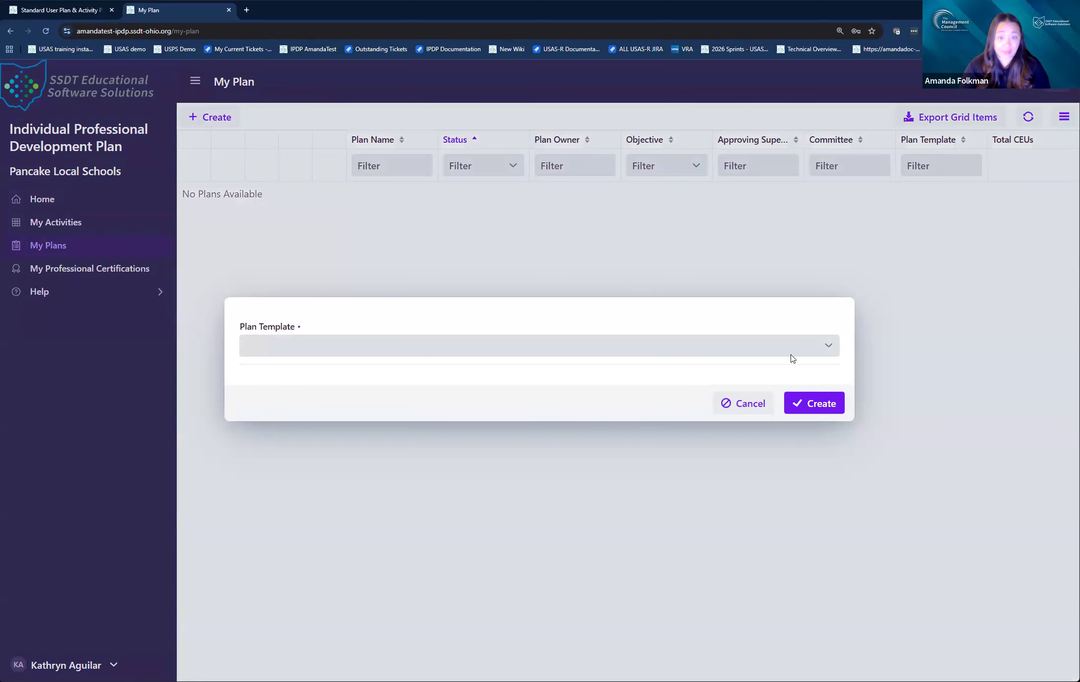
left_click(829, 347)
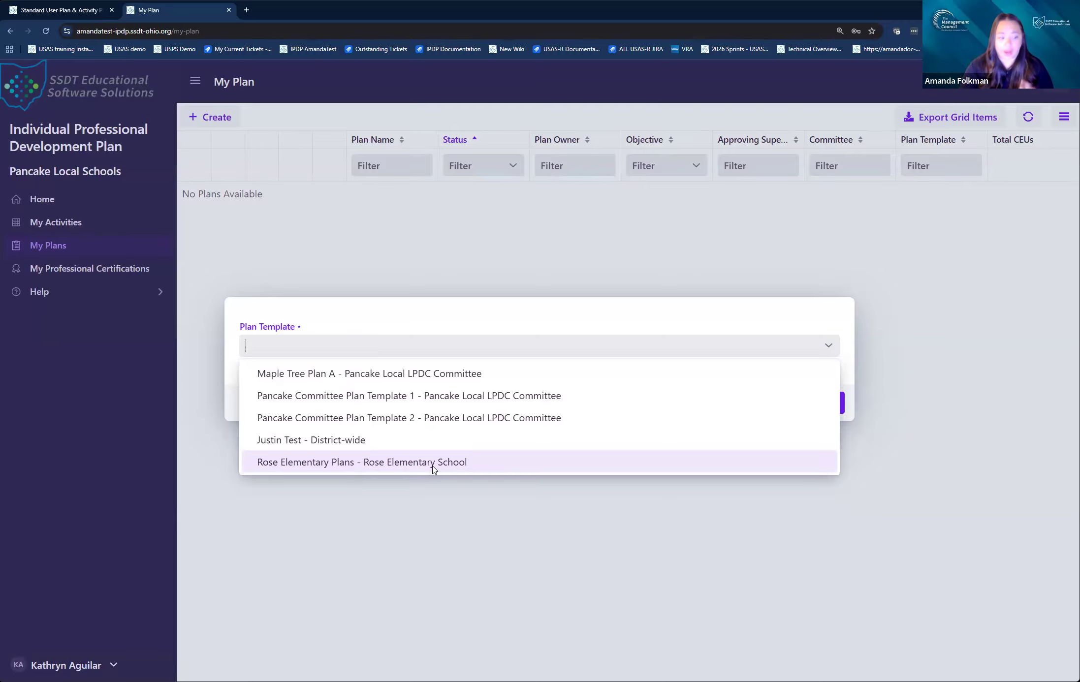
left_click(434, 467)
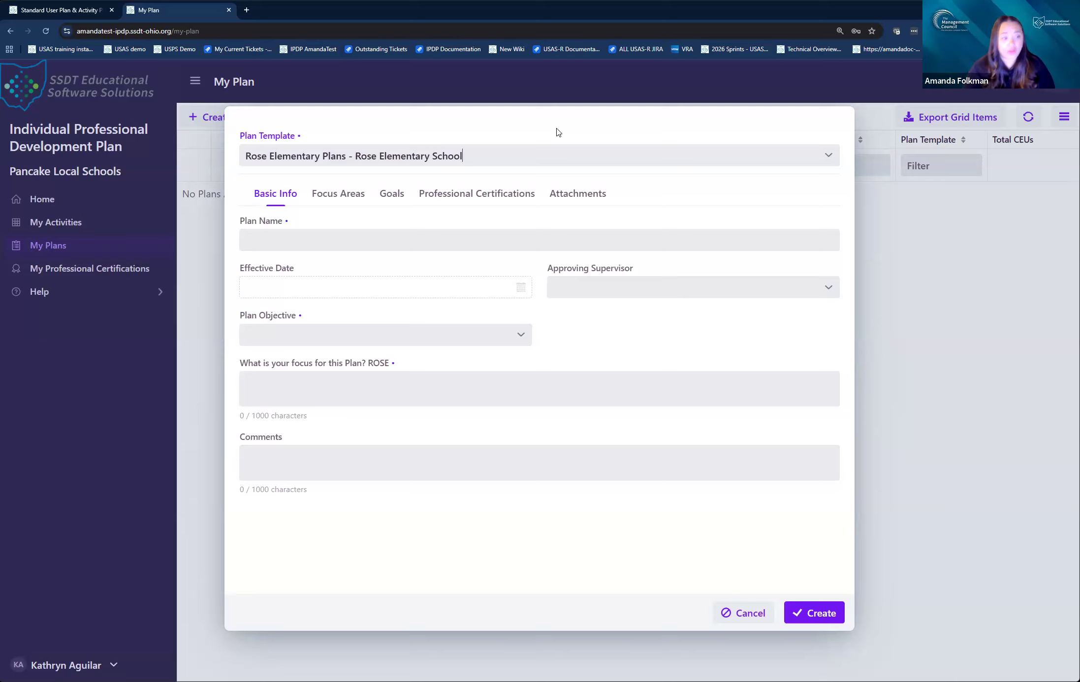
Name the plan with its owner's first name and "Plan 2026-2028", and set the Plan Objective to Two Year Renewal
left_click(332, 241)
left_click(377, 211)
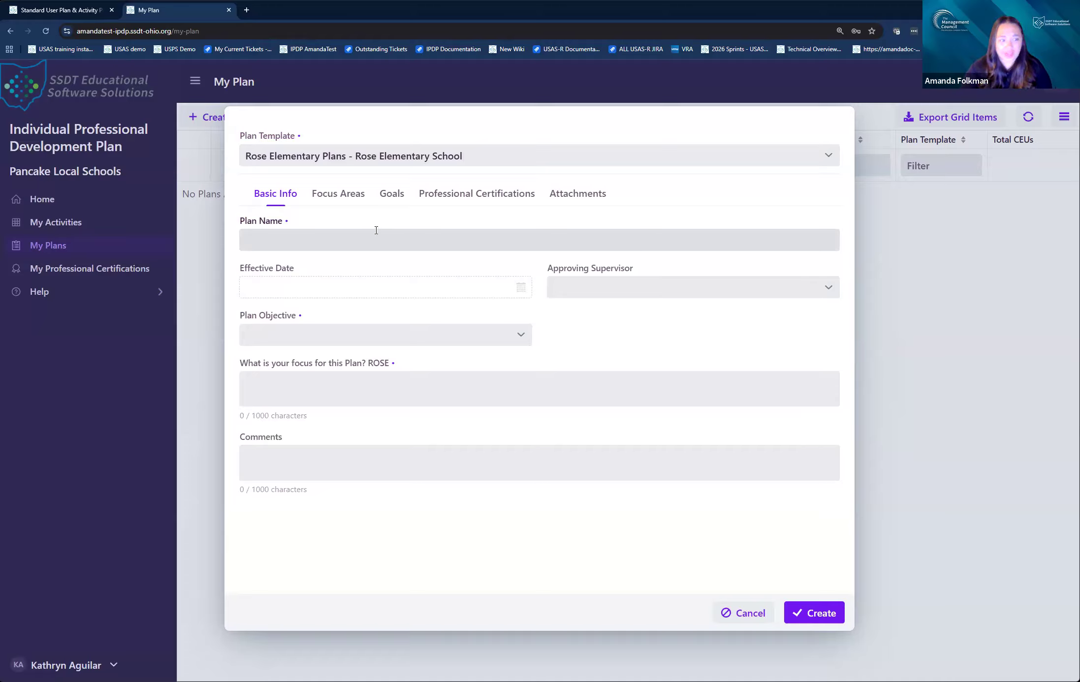
left_click(378, 236)
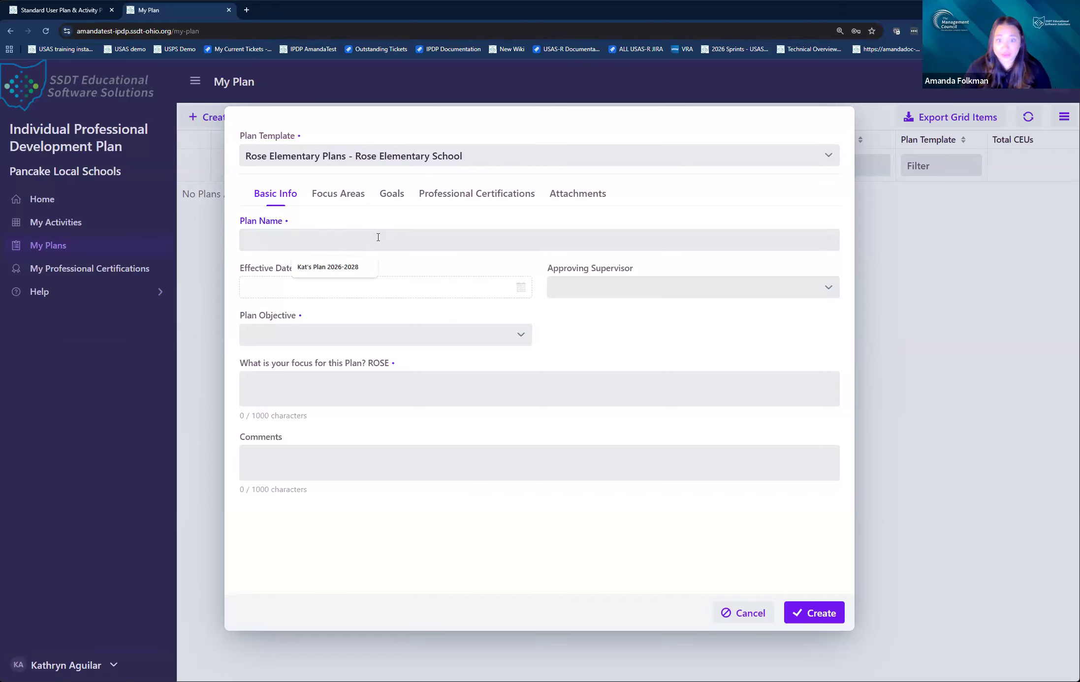
left_click(348, 267)
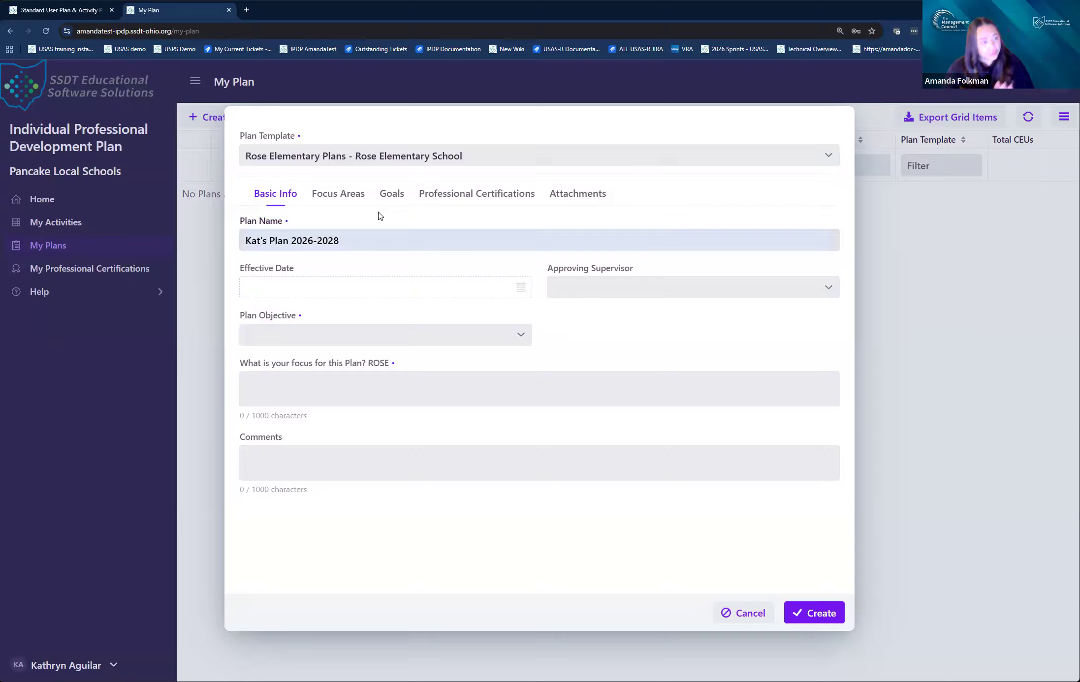
left_click(398, 200)
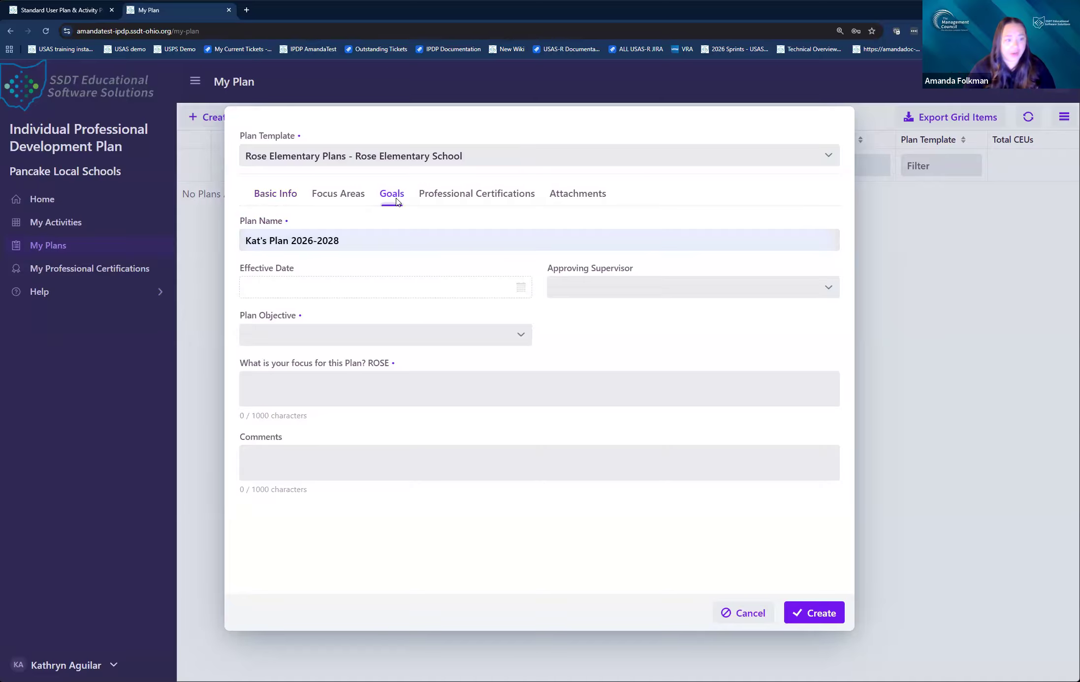
left_click(279, 198)
left_click(372, 249)
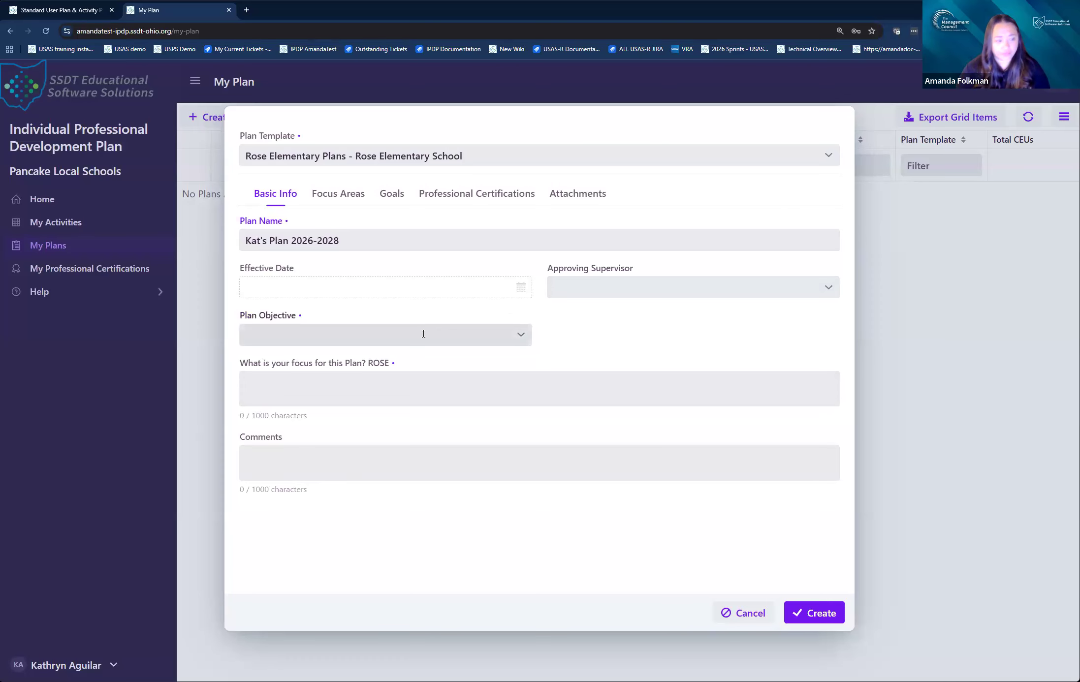
left_click(503, 338)
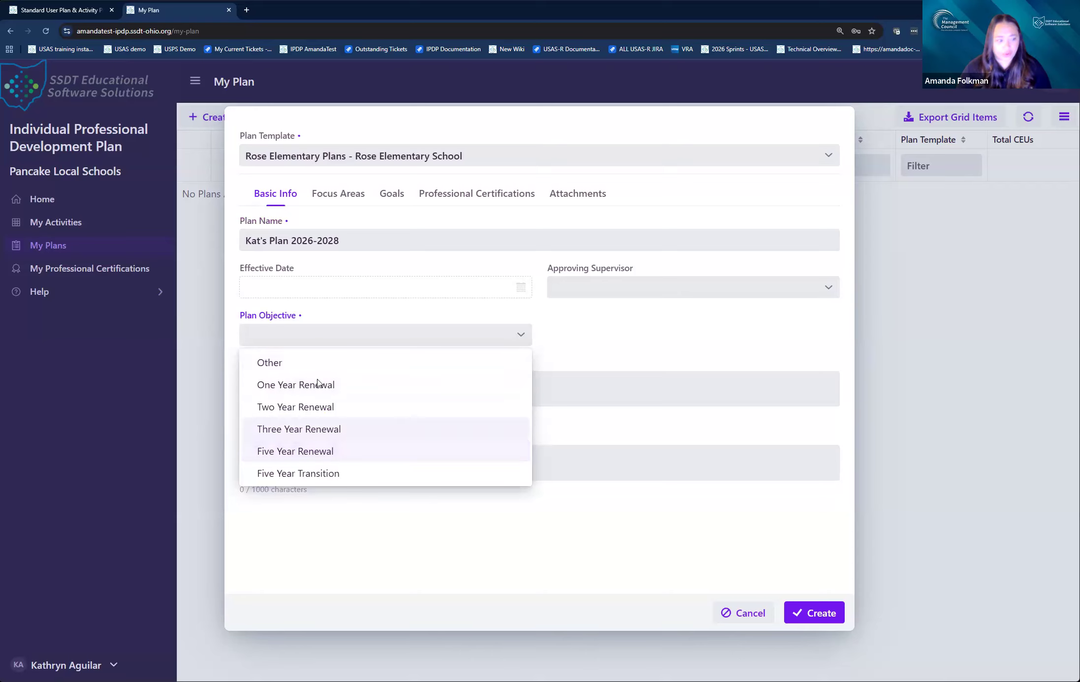
left_click(313, 413)
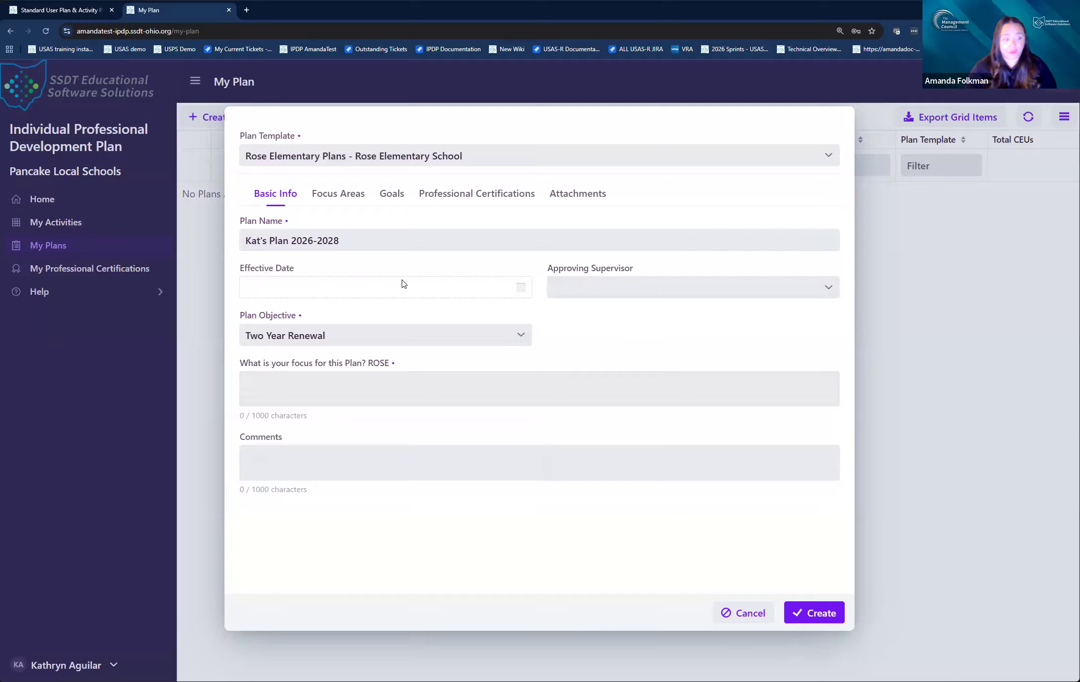
Enter "This is my focus for the plan. I want to renew my license" as the answer to the plan focus question
double_click(376, 363)
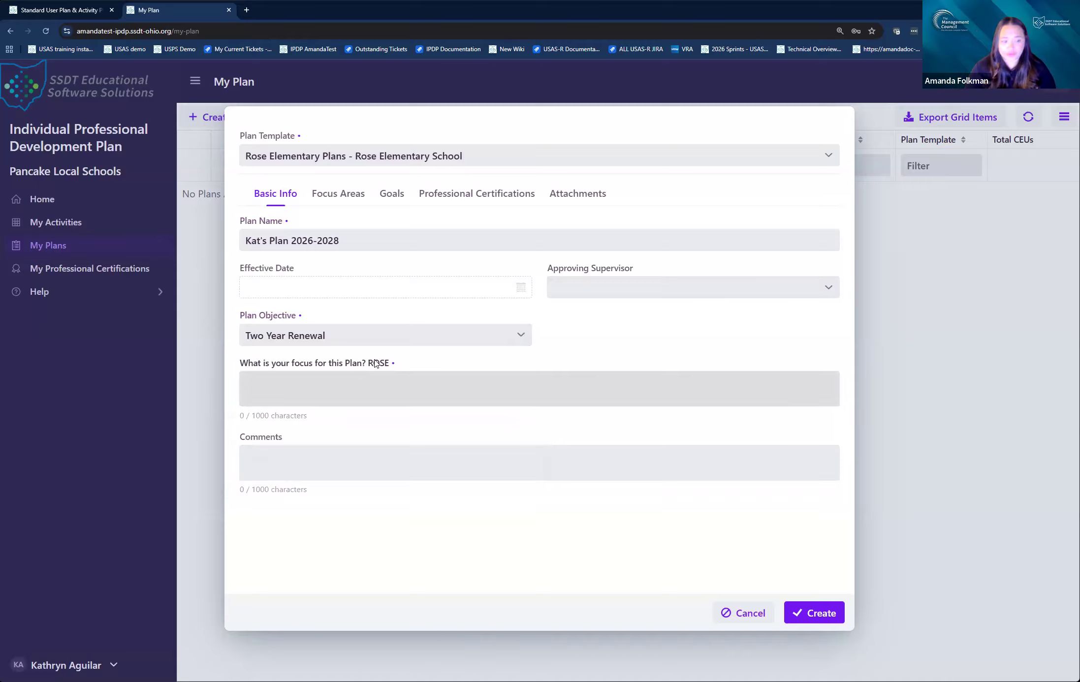
left_click(406, 373)
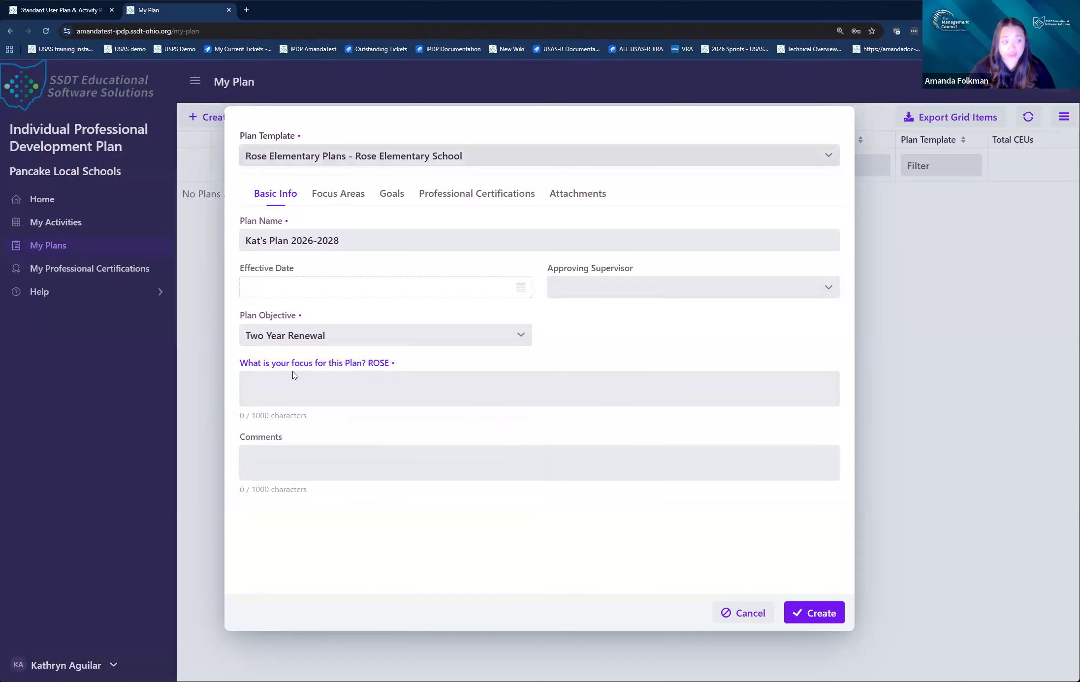
left_click_drag(235, 369, 421, 373)
left_click(421, 370)
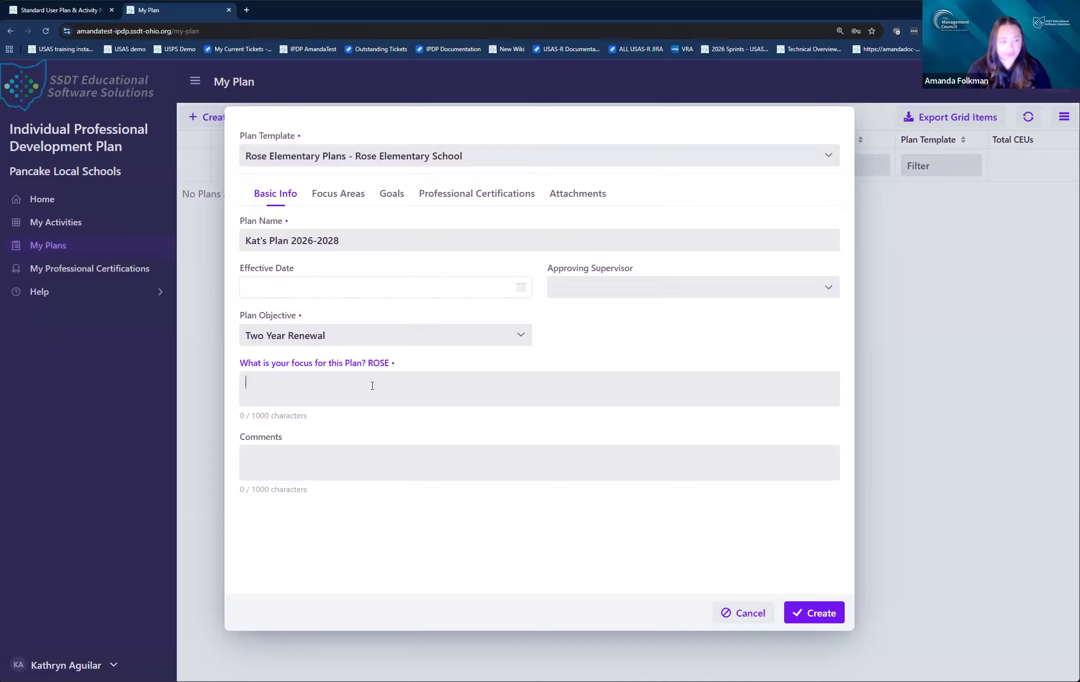
type("This is my focus fo")
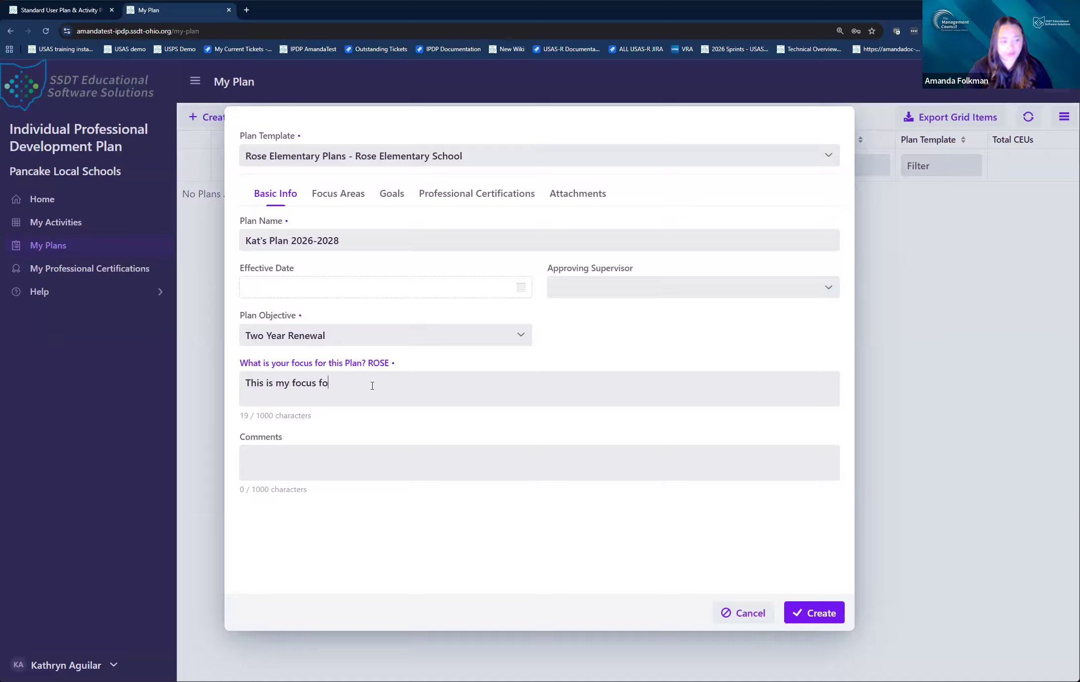
type("r the plan. ")
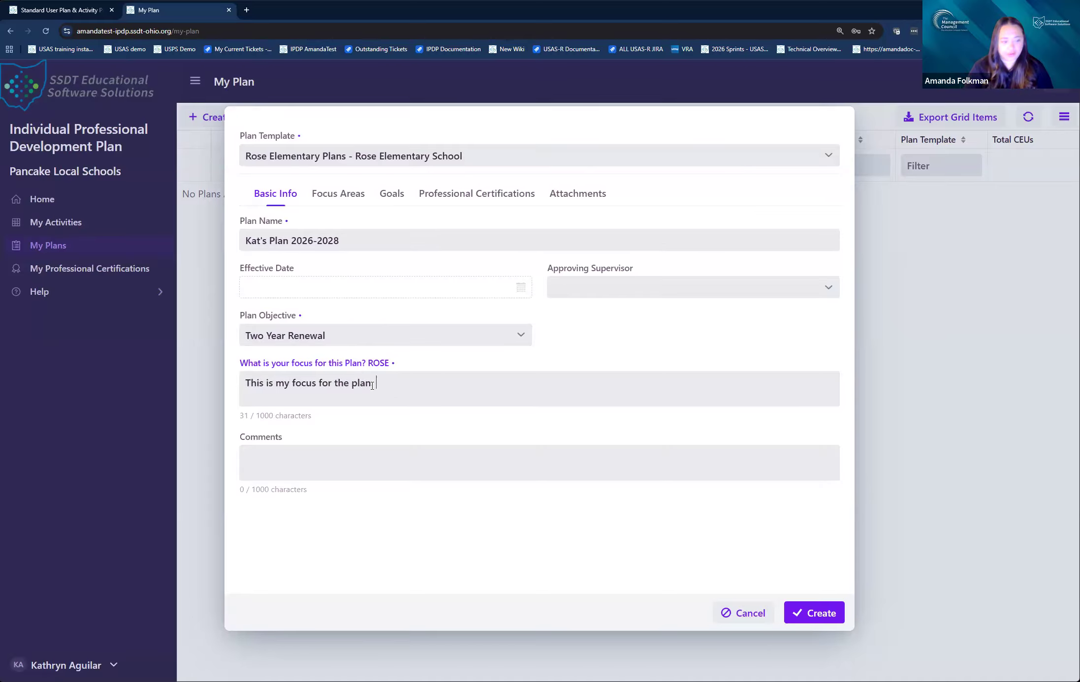
type("I want to renew my license ")
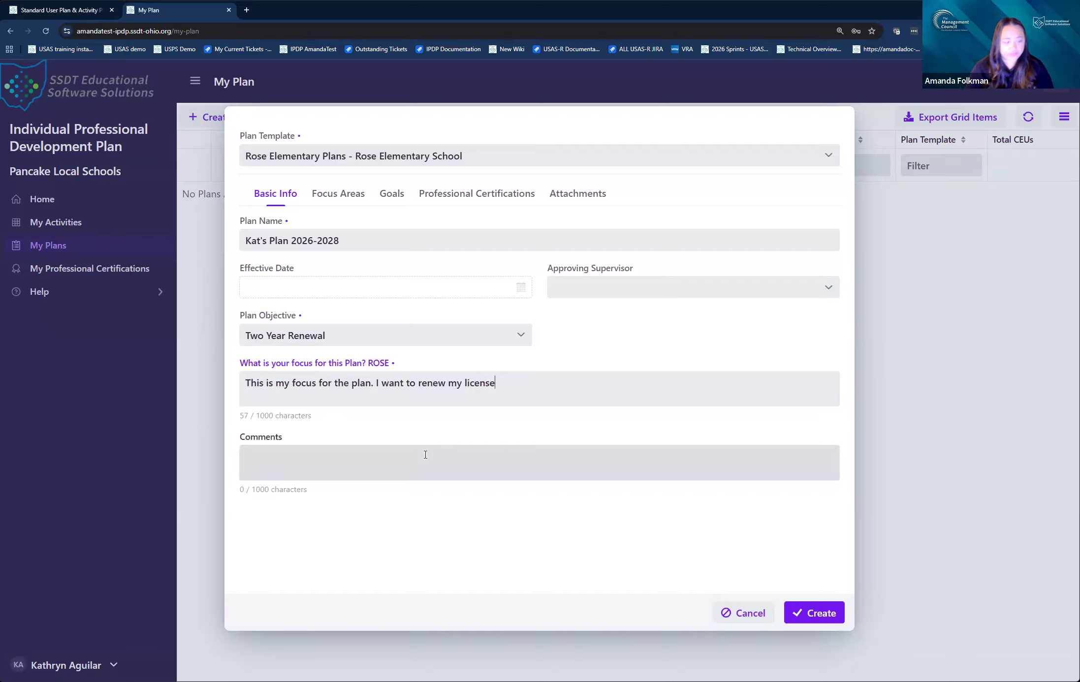
End the plan focus answer with a period and enter the comment "I have some more comments to enter."
type(".")
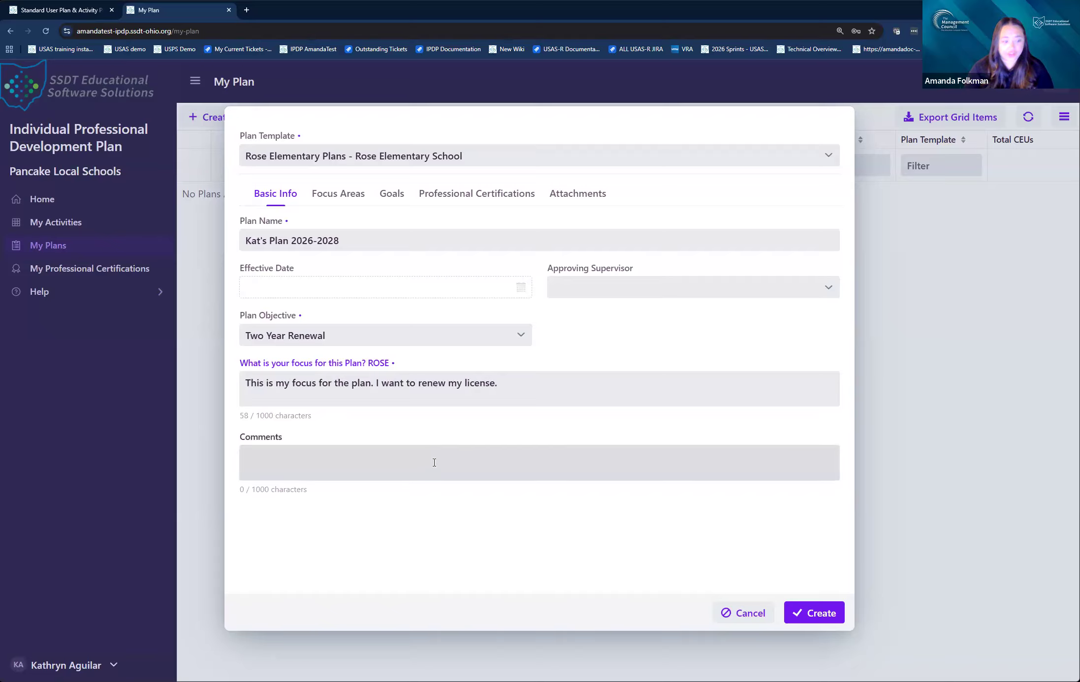
left_click(434, 462)
type("I hva")
key("BackSpace")
key("BackSpace")
type("ave some more comments to enter.")
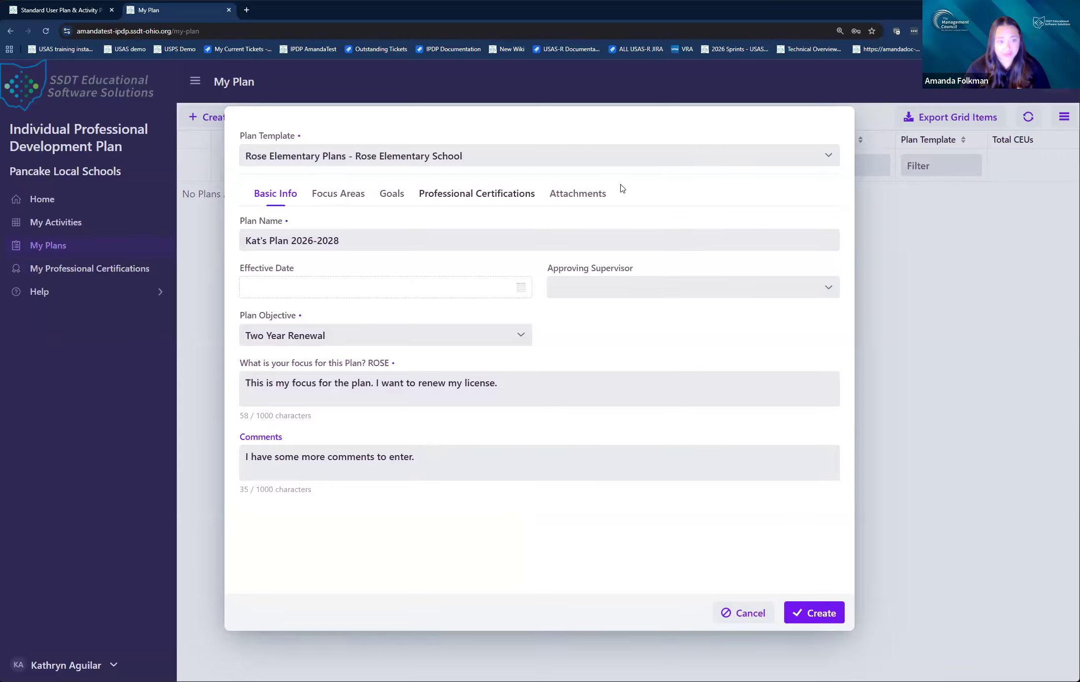
Select "The first selection" and "The second selection" under Focus Area Number One in the plan's focus areas
left_click(335, 198)
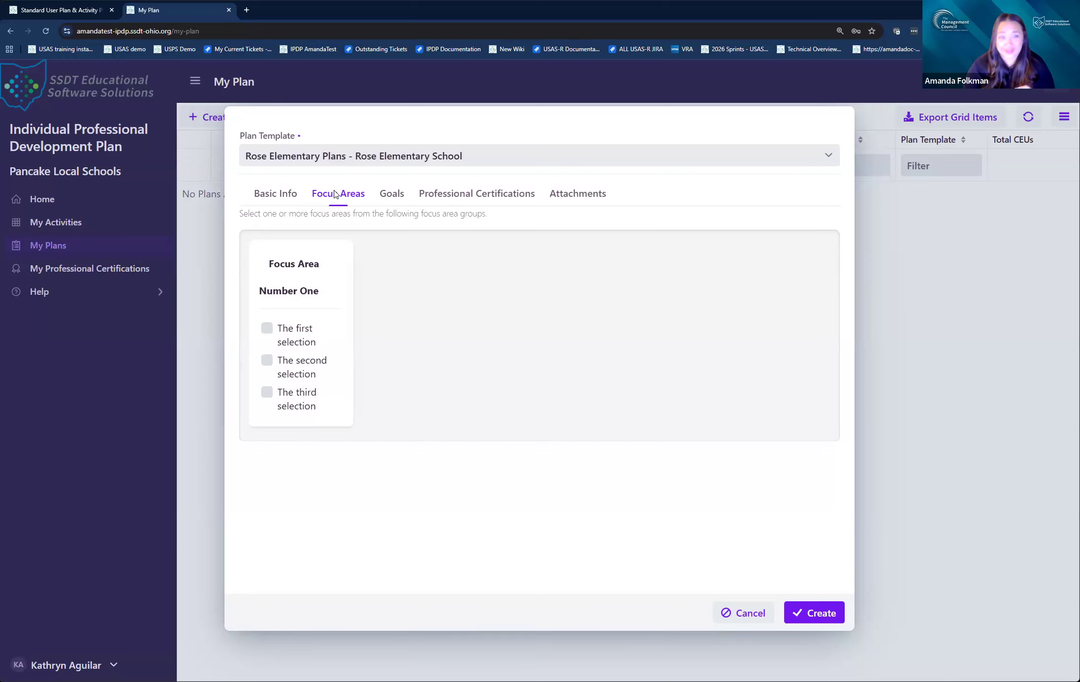
left_click(266, 328)
left_click(267, 361)
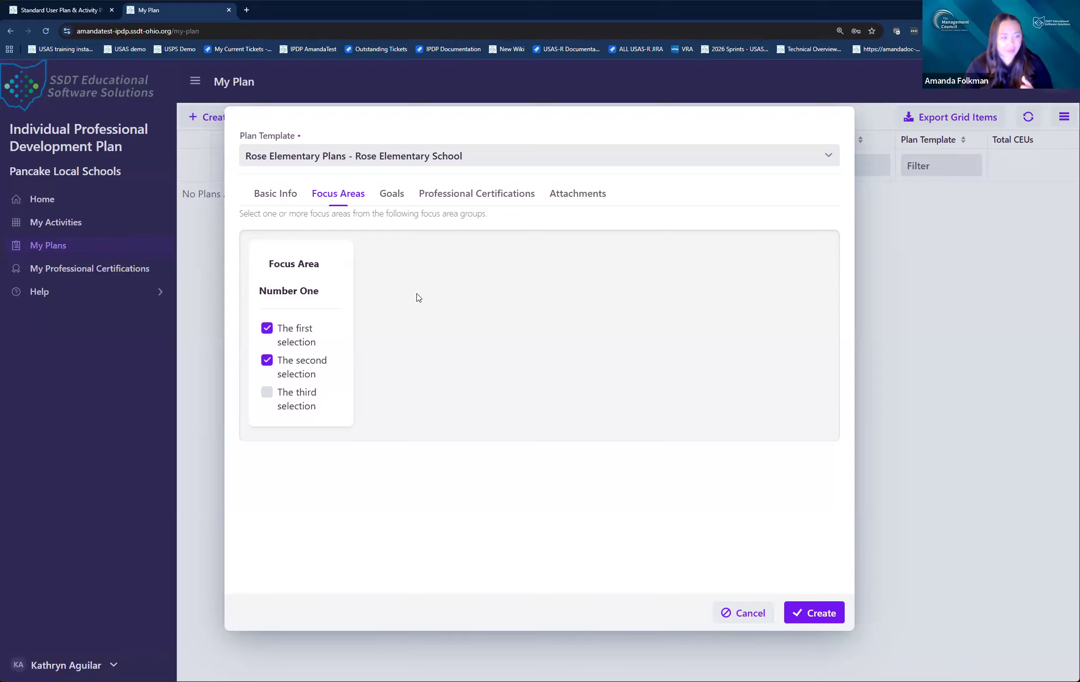
Add the goals "What would you like to improve overall?" and "What is your goal for specific area A?" to the plan
left_click(393, 193)
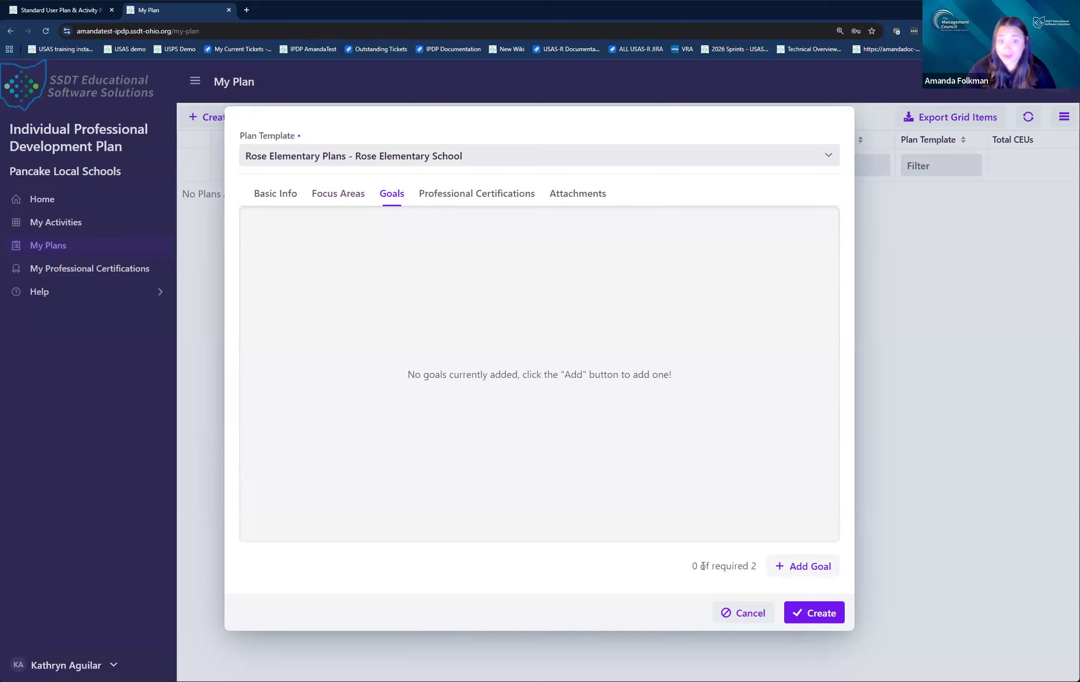
left_click(794, 569)
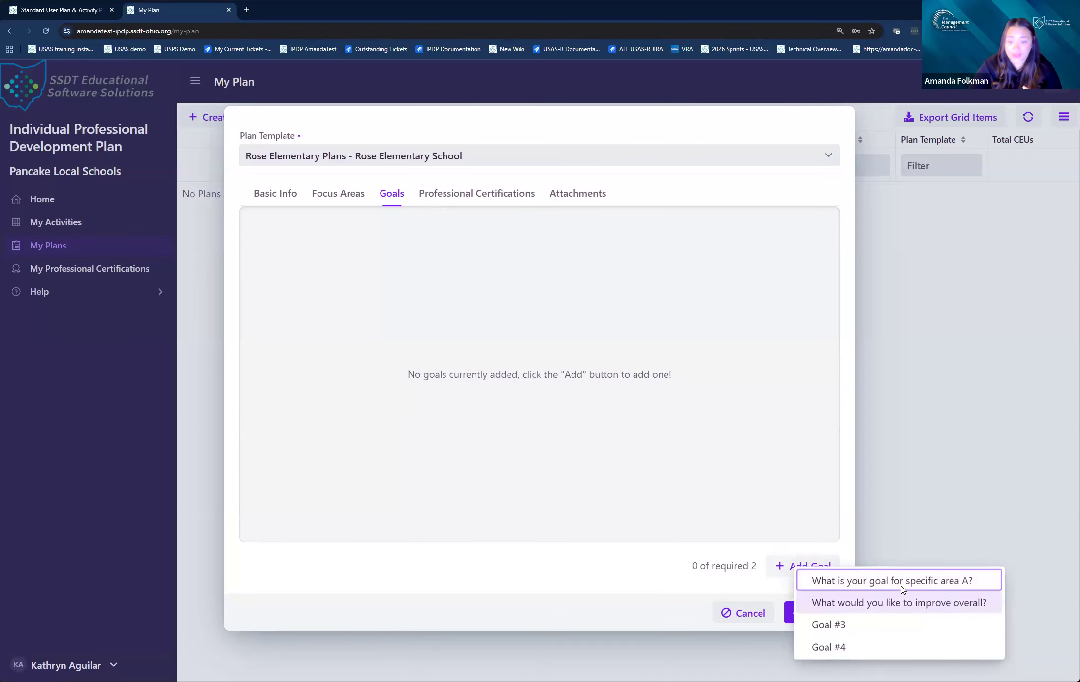
left_click(925, 603)
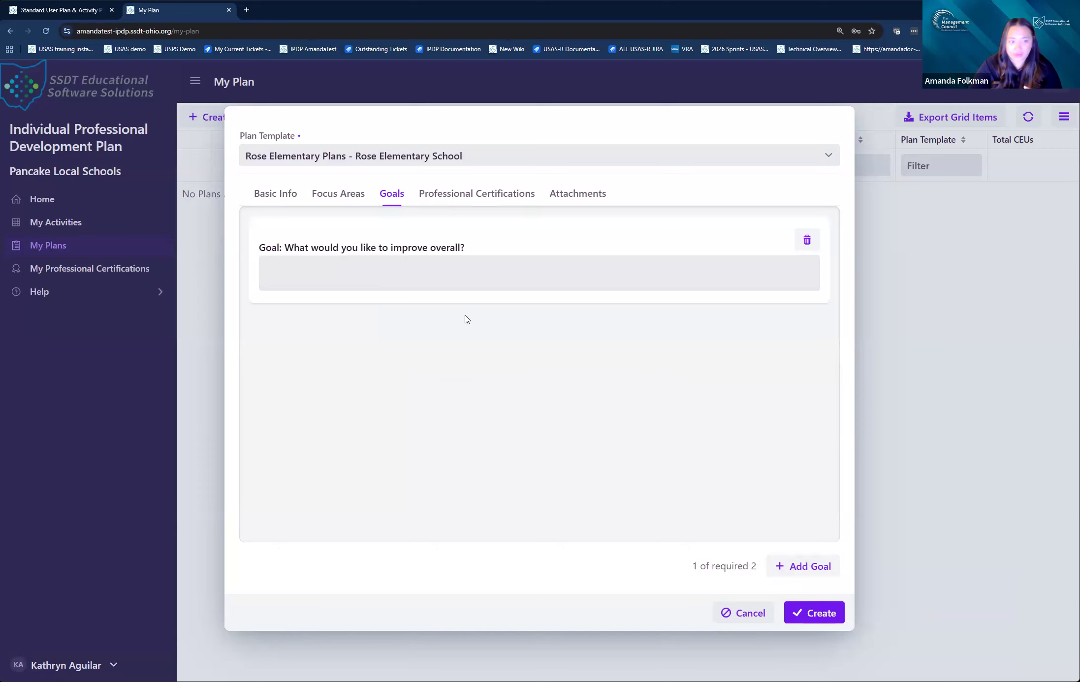
left_click(792, 572)
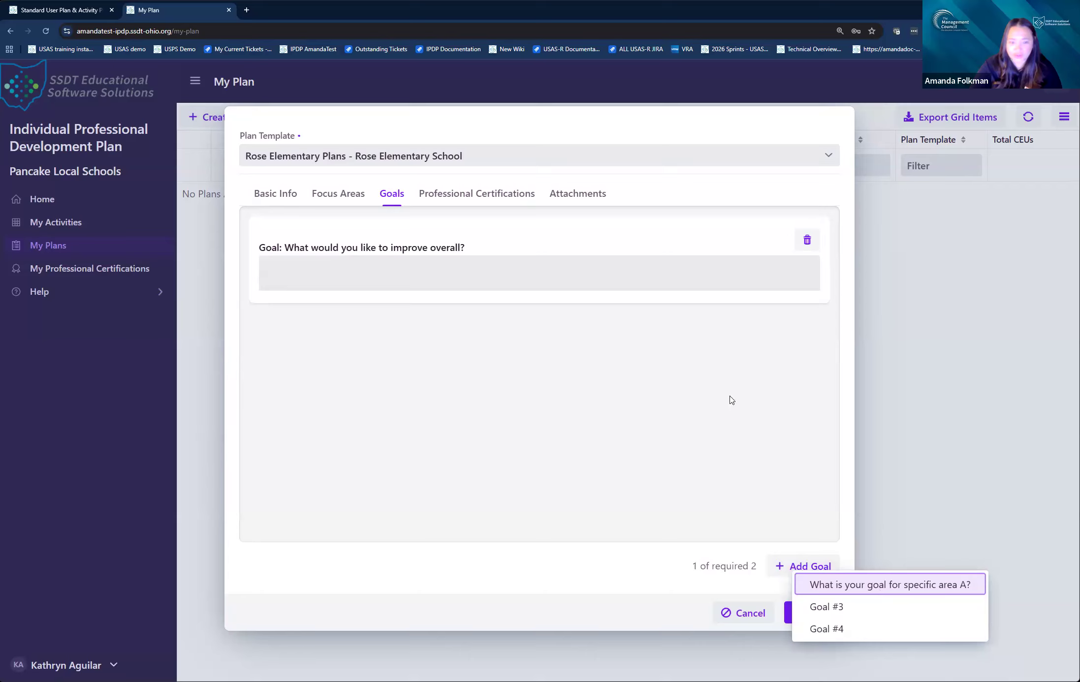
key("Return")
Add Goal #3 to the plan's goals and remove that goal again
left_click(816, 571)
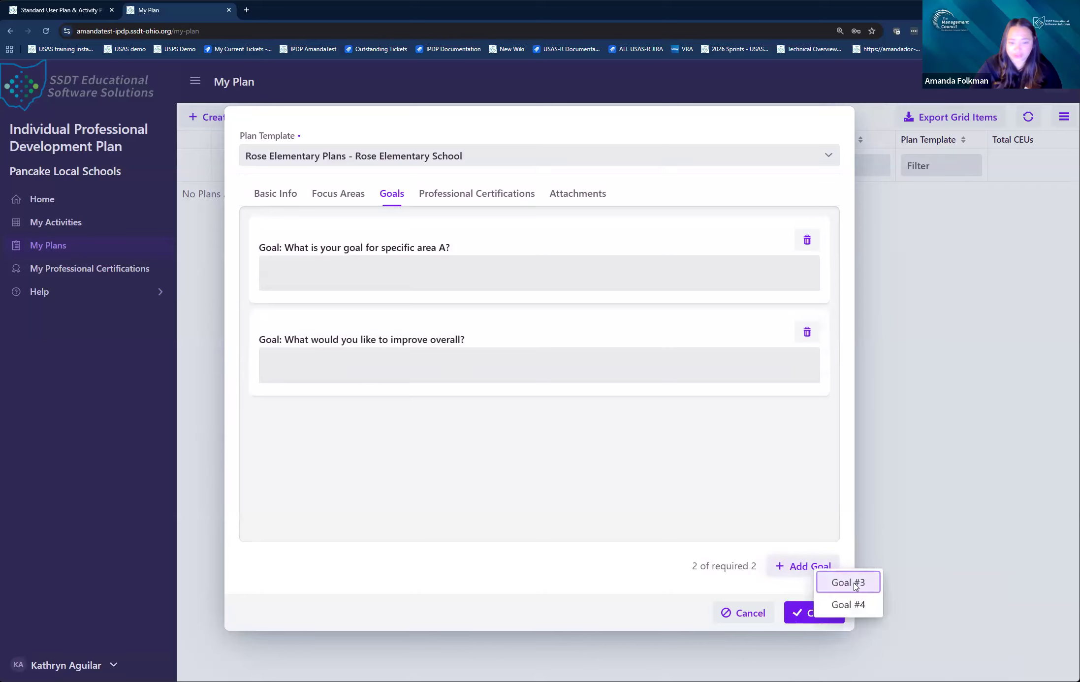
left_click(854, 584)
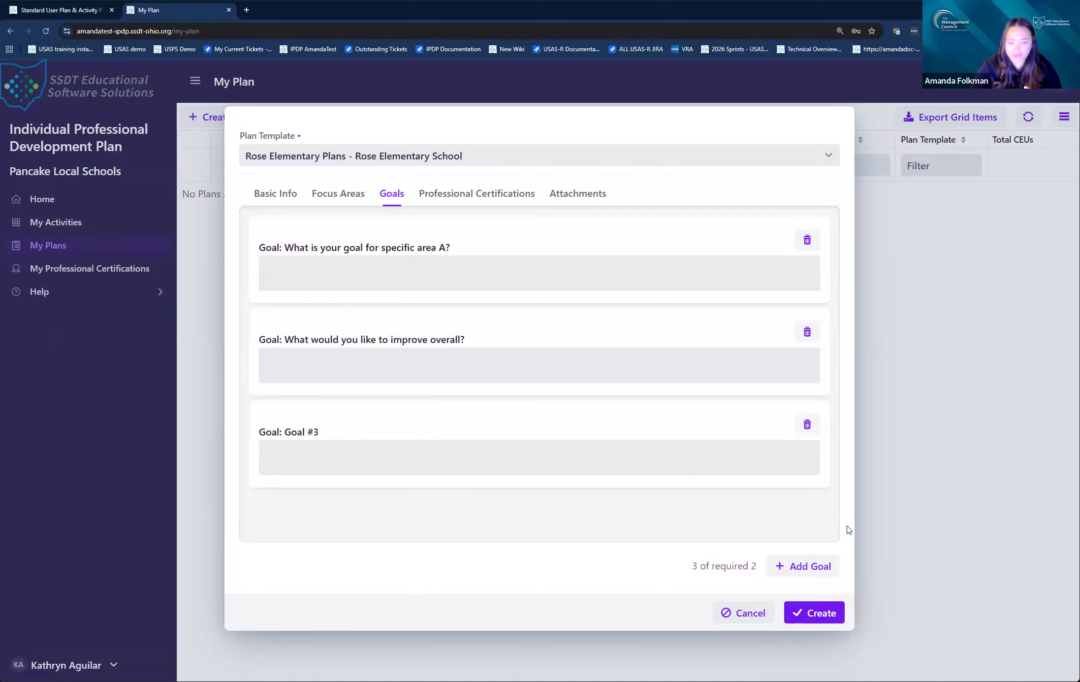
left_click(827, 566)
left_click(651, 572)
left_click(298, 282)
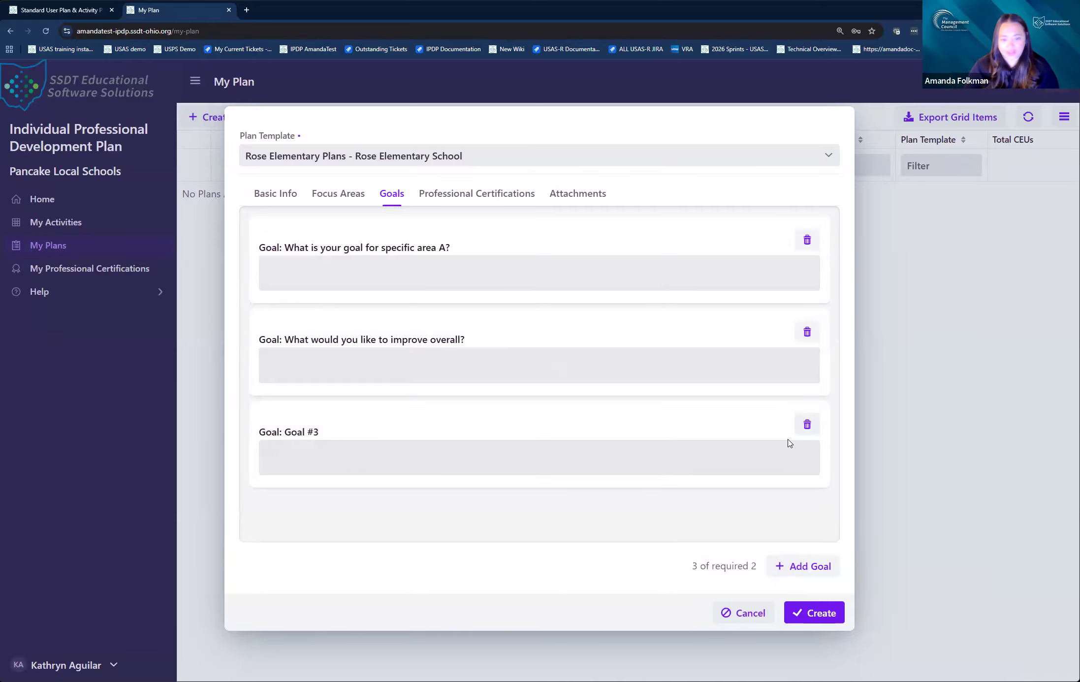
left_click(808, 425)
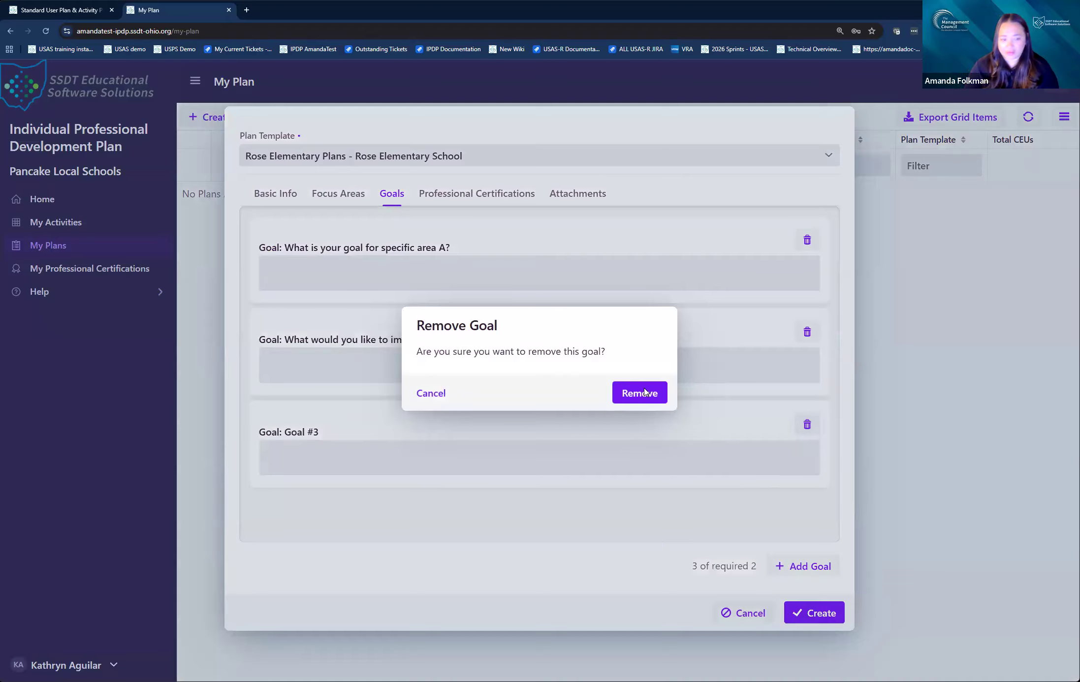
left_click(655, 399)
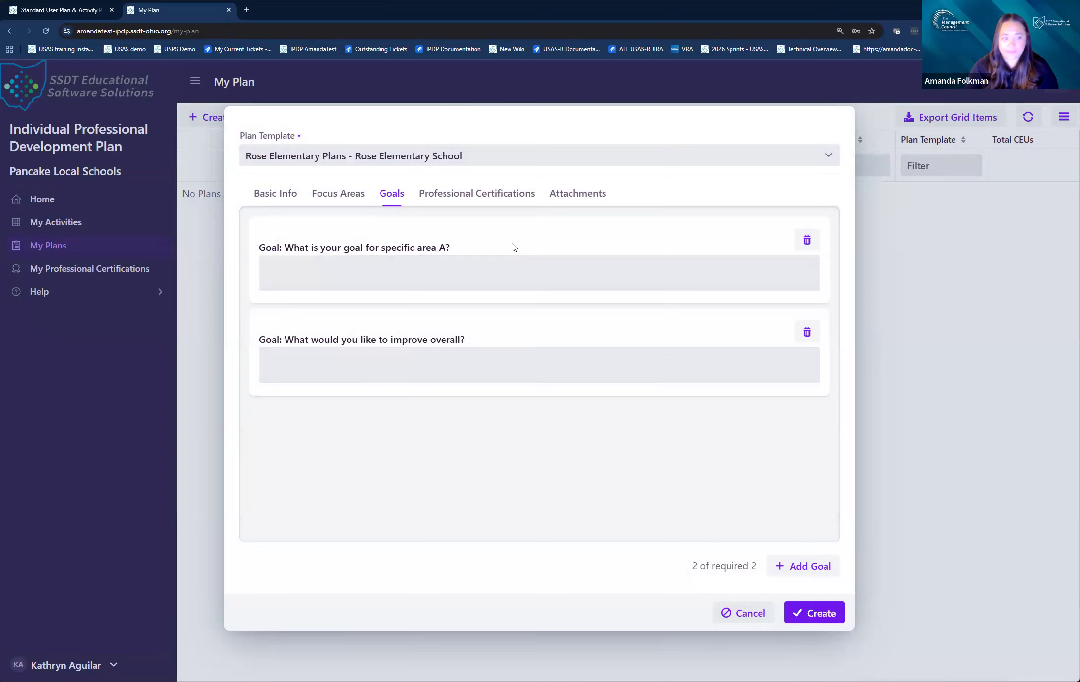
left_click(435, 269)
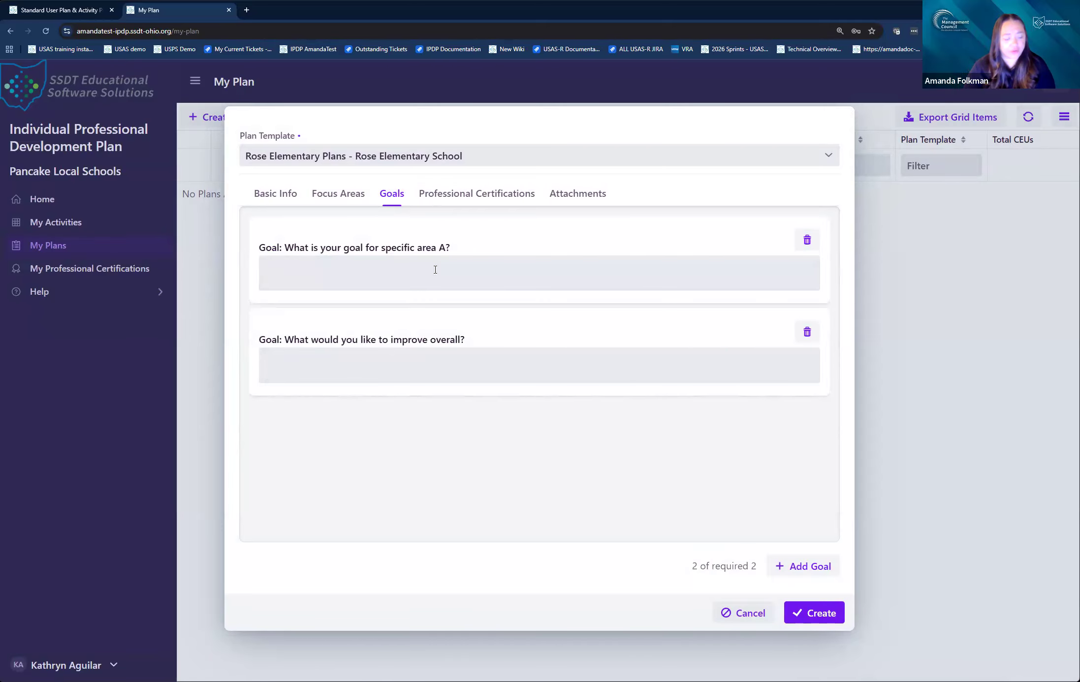
type("My goal for this area is")
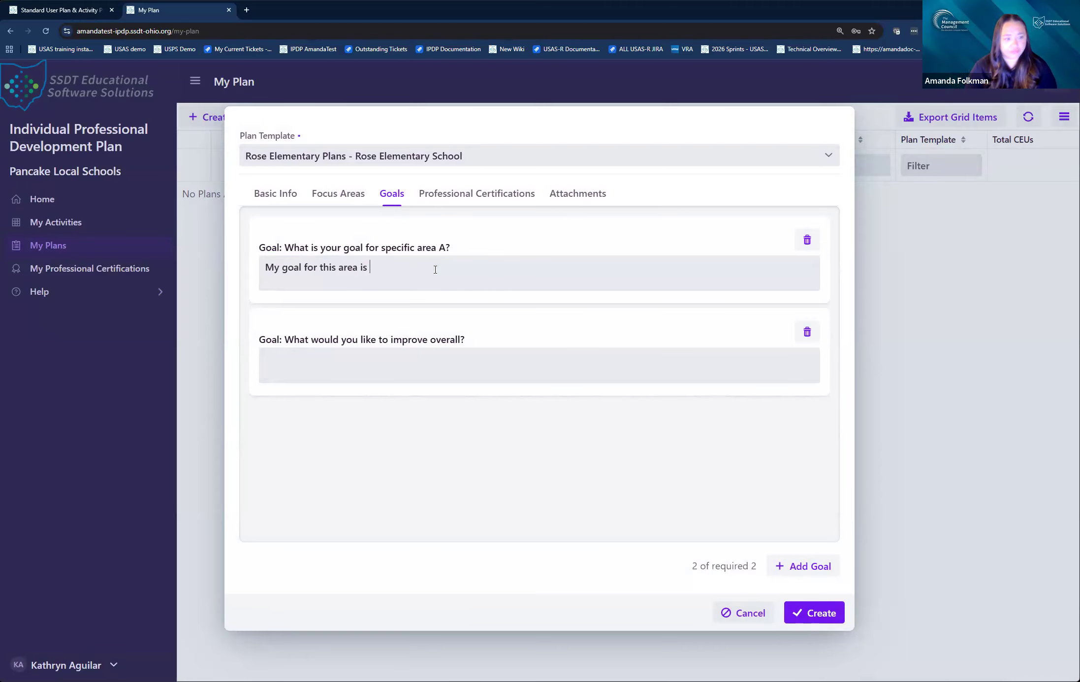
type(" this")
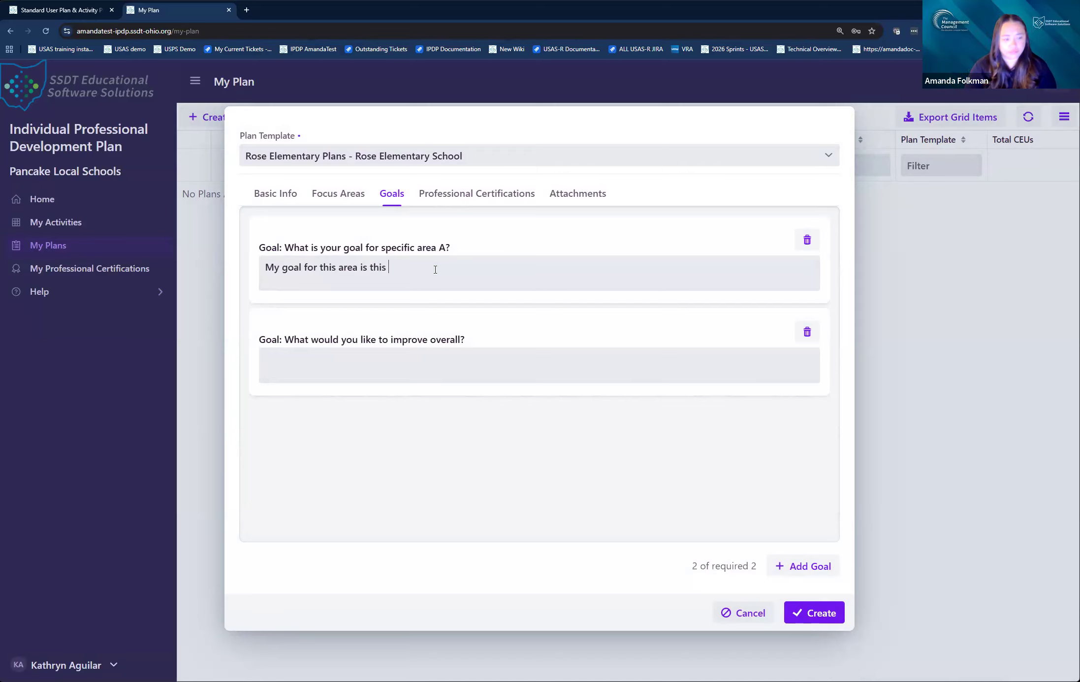
key("BackSpace")
key("BackSpace")
key("BackSpace")
key("BackSpace")
key("BackSpace")
key("BackSpace")
key("BackSpace")
key("BackSpace")
key("BackSpace")
key("BackSpace")
key("BackSpace")
key("BackSpace")
key("BackSpace")
key("BackSpace")
key("BackSpace")
key("BackSpace")
key("BackSpace")
key("BackSpace")
key("BackSpace")
key("BackSpace")
key("BackSpace")
key("BackSpace")
key("BackSpace")
key("BackSpace")
key("BackSpace")
Answer the specific area A goal with "This is my first goal for this area." and the overall goal with "Overall I would like to improve...."
type("This i")
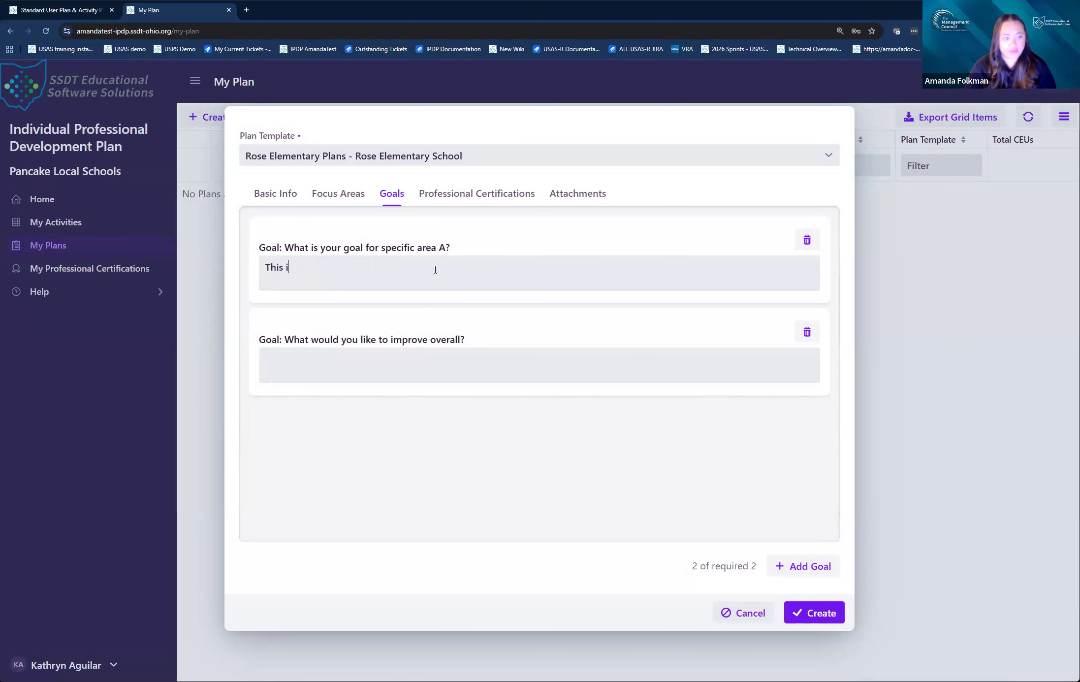
type("s my first goa")
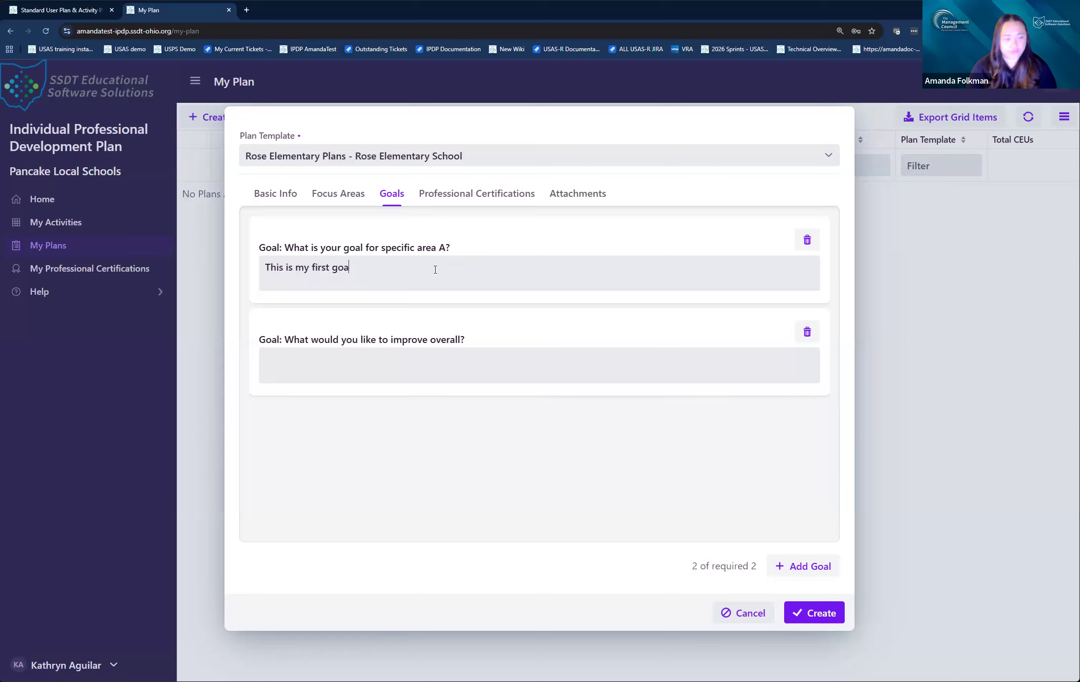
type("l for this area.")
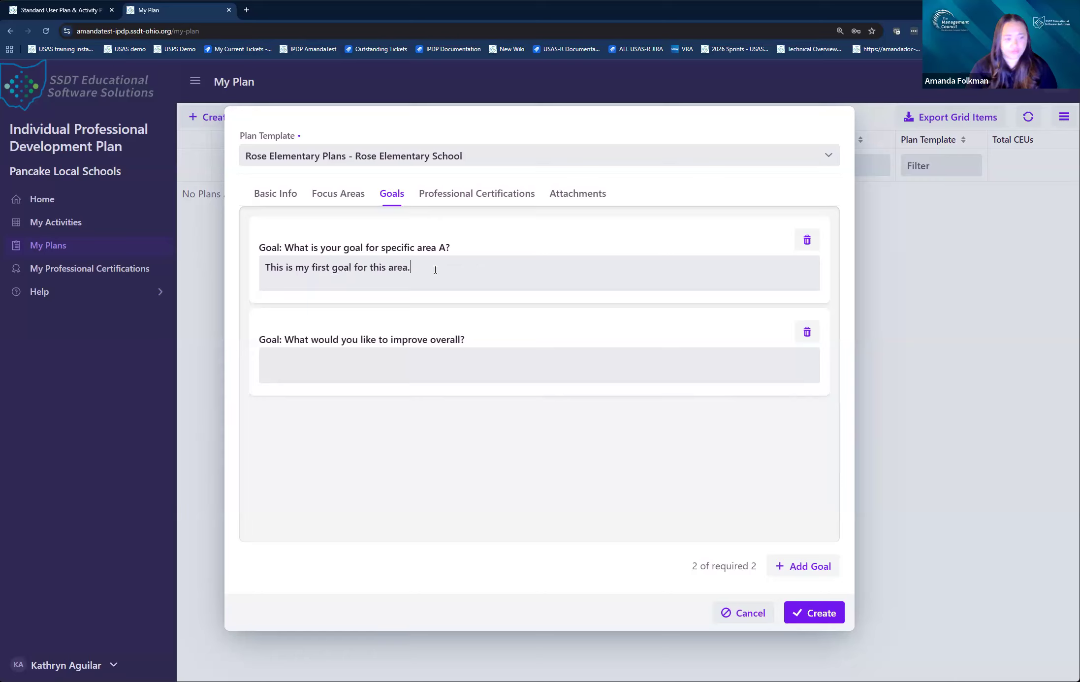
left_click(460, 367)
type("Overall I would like to improve....")
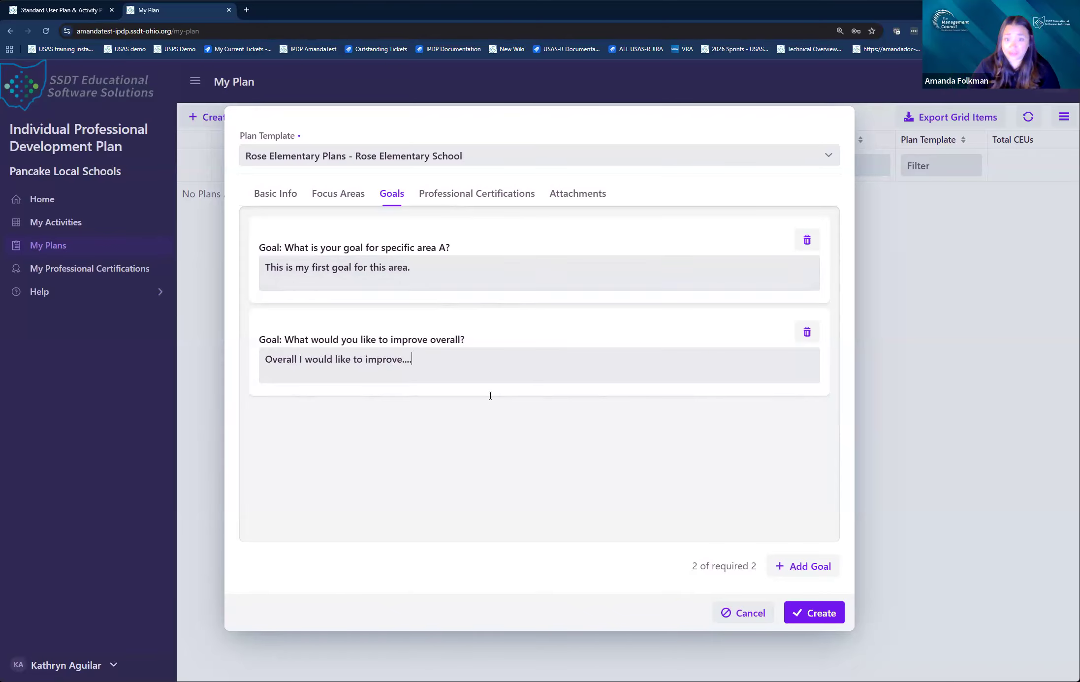
left_click(474, 274)
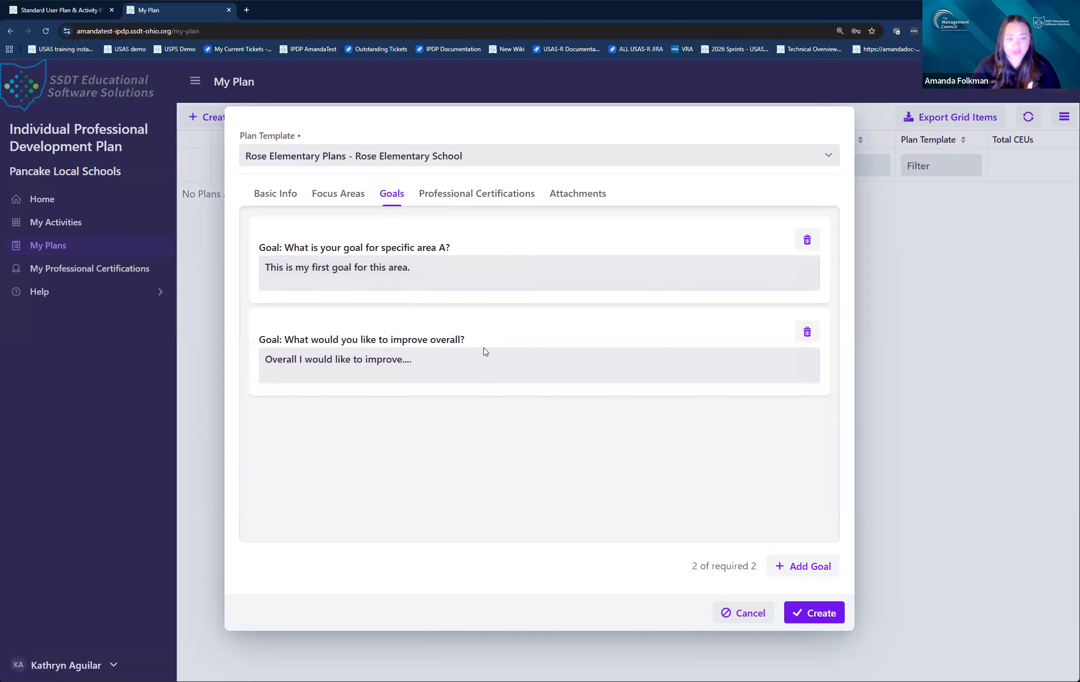
Check the plan's certification choices and attachment section, and create the plan without adding either
left_click(463, 196)
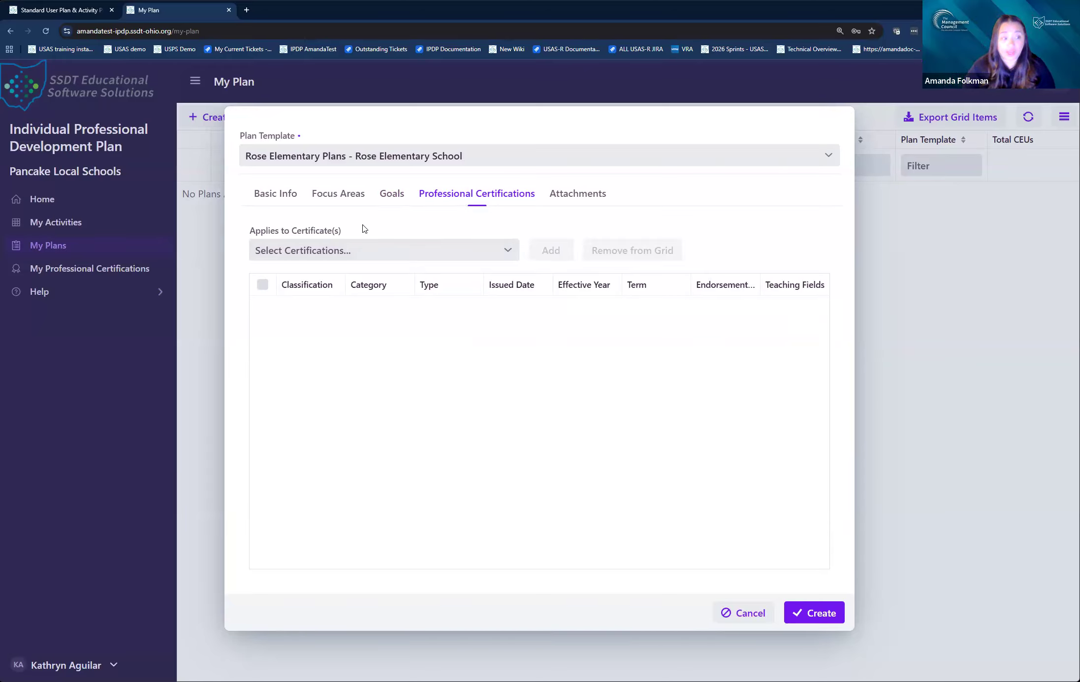
left_click(507, 253)
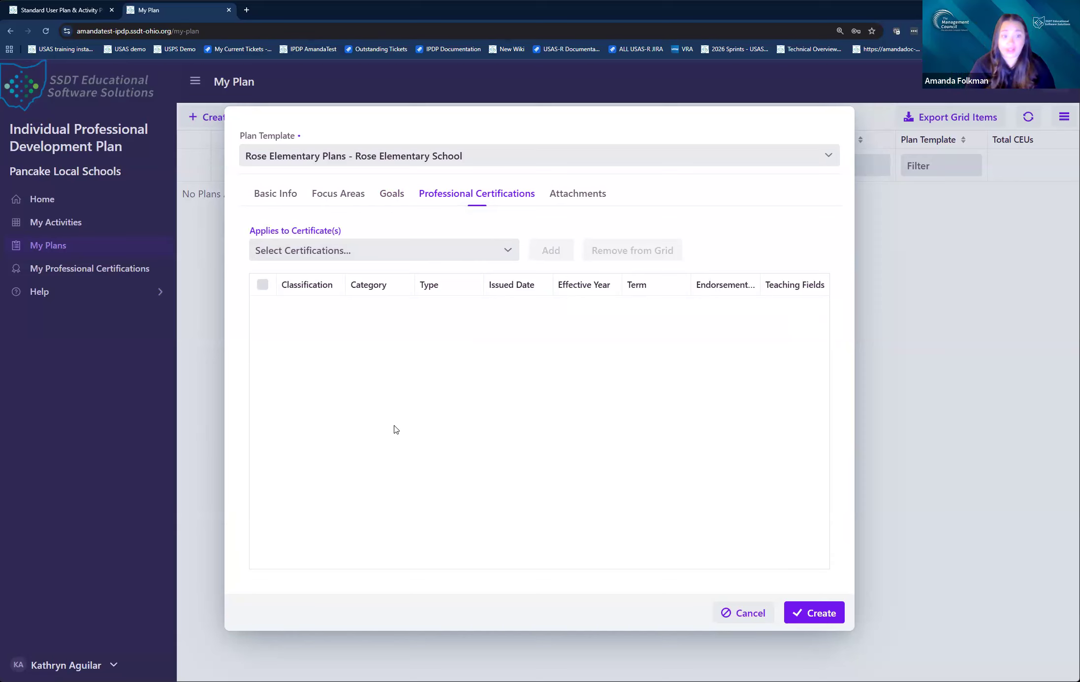
left_click(347, 250)
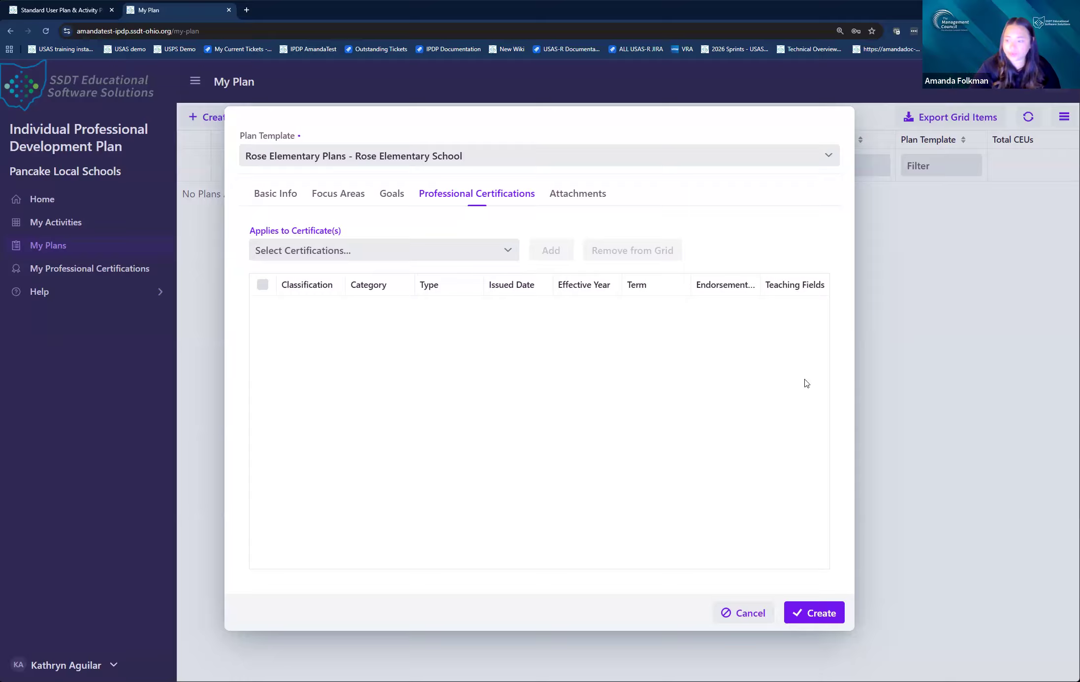
left_click(580, 197)
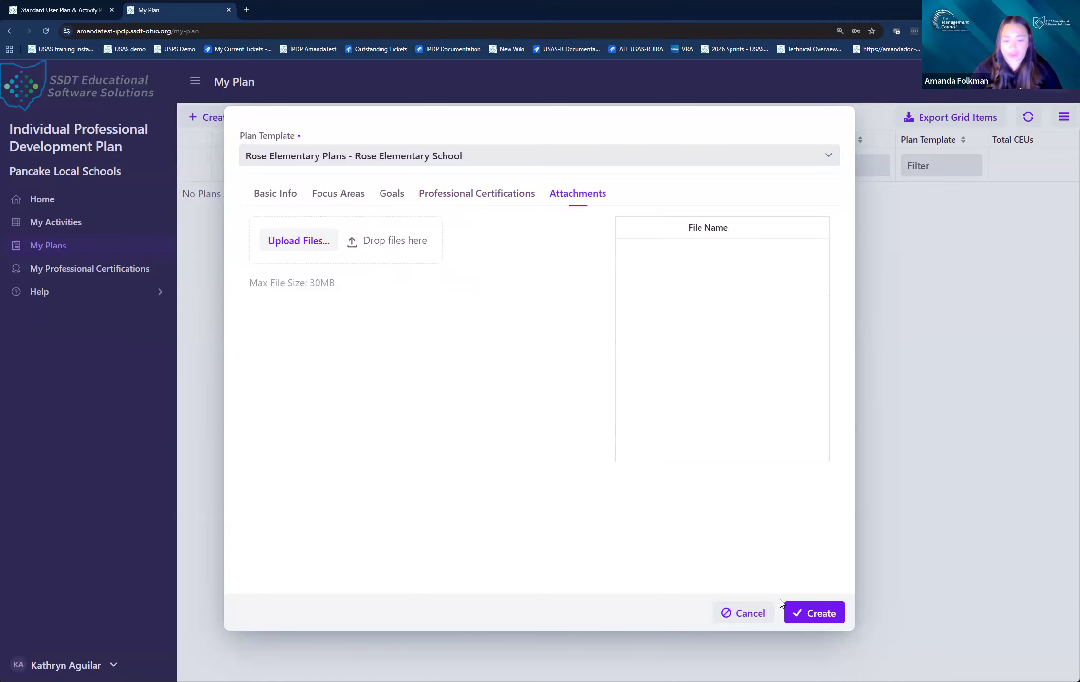
left_click(811, 615)
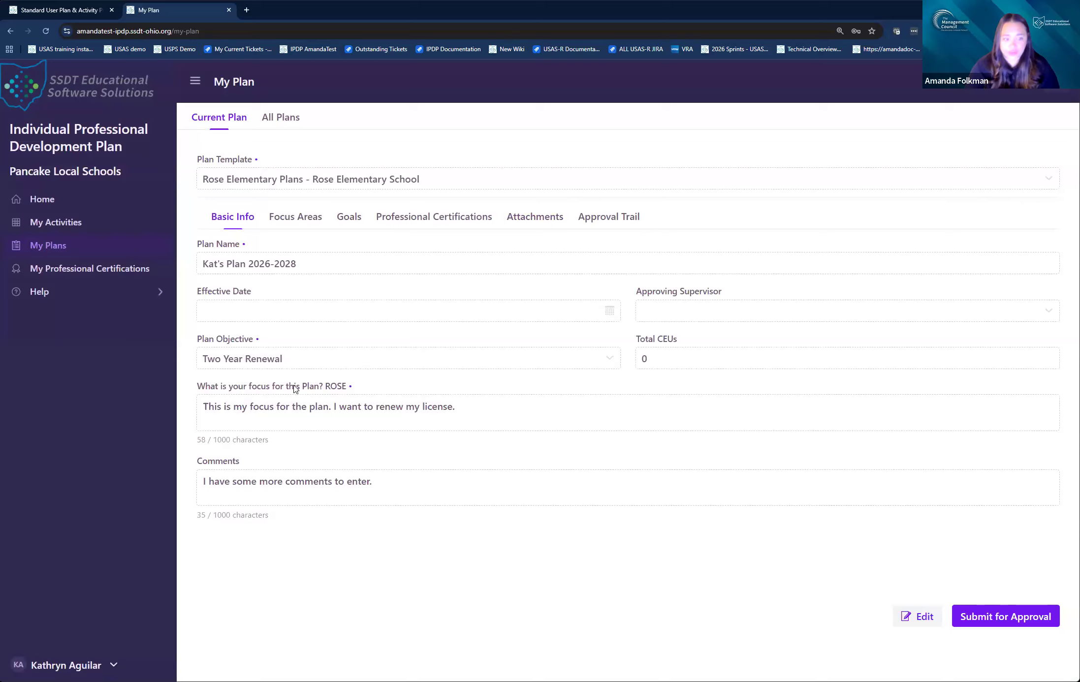
Review the created plan's focus areas and goals, and the Active Plan summary on the home page
left_click(308, 224)
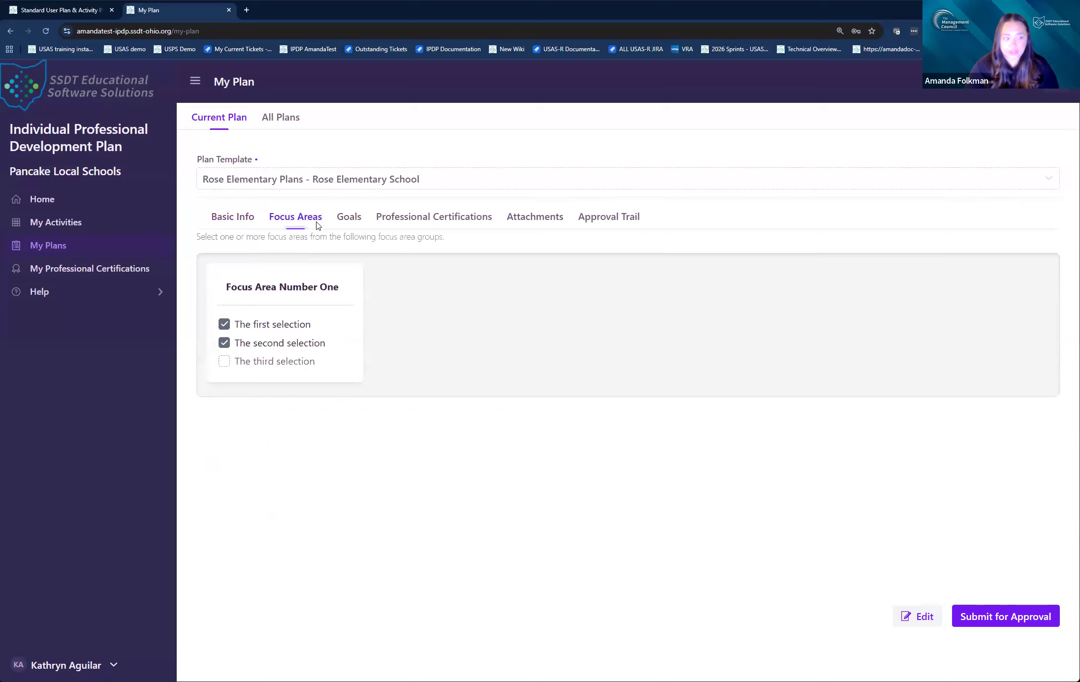
left_click(404, 219)
left_click(352, 222)
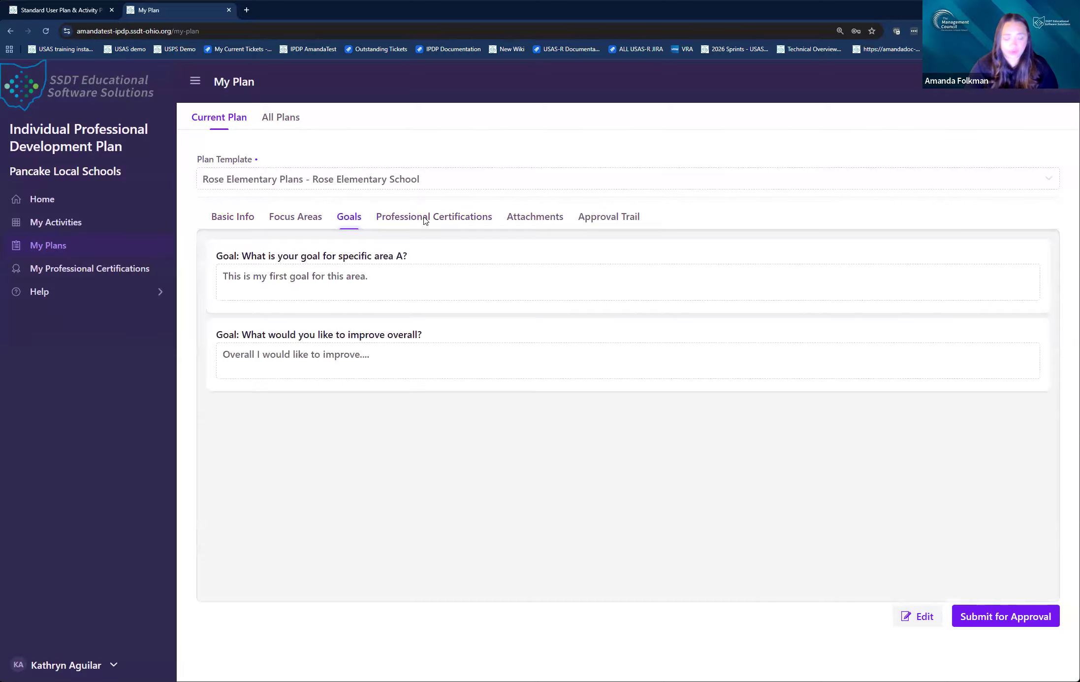
left_click(47, 204)
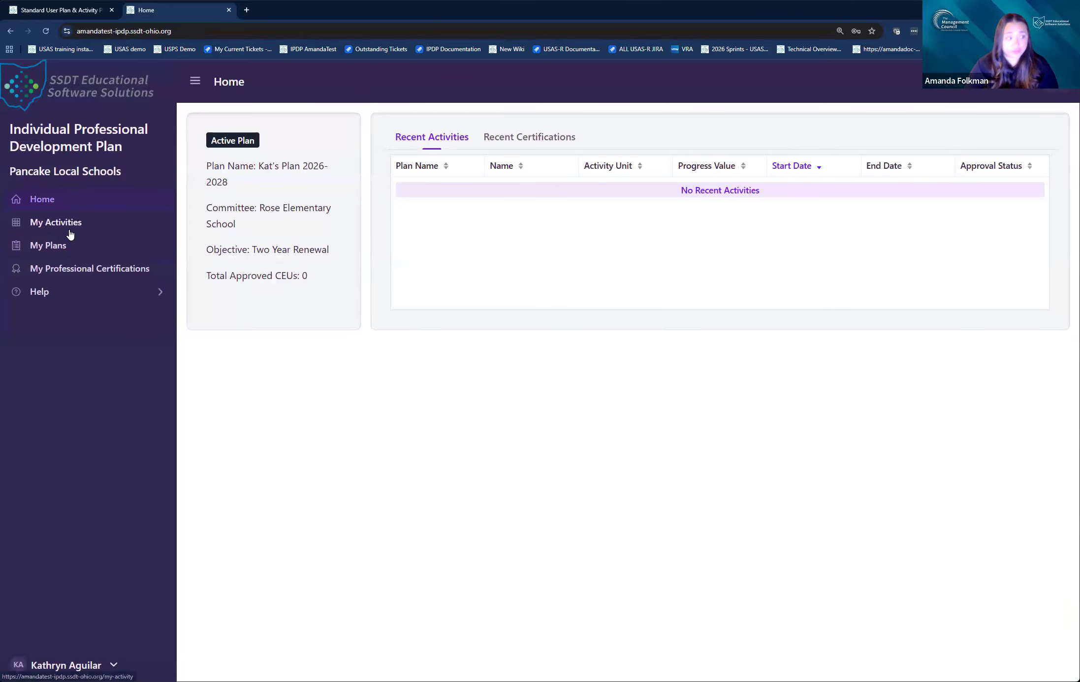
In My Plans, examine the current plan's basic info with its Total CEUs field and the list of all plans
left_click(64, 250)
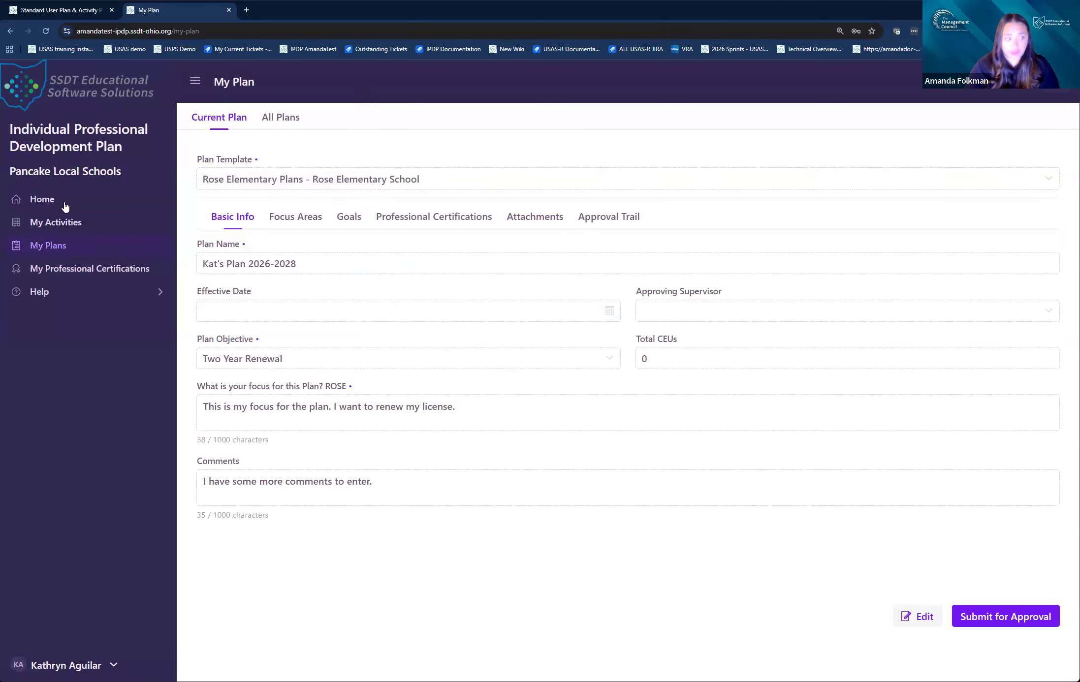
left_click(61, 250)
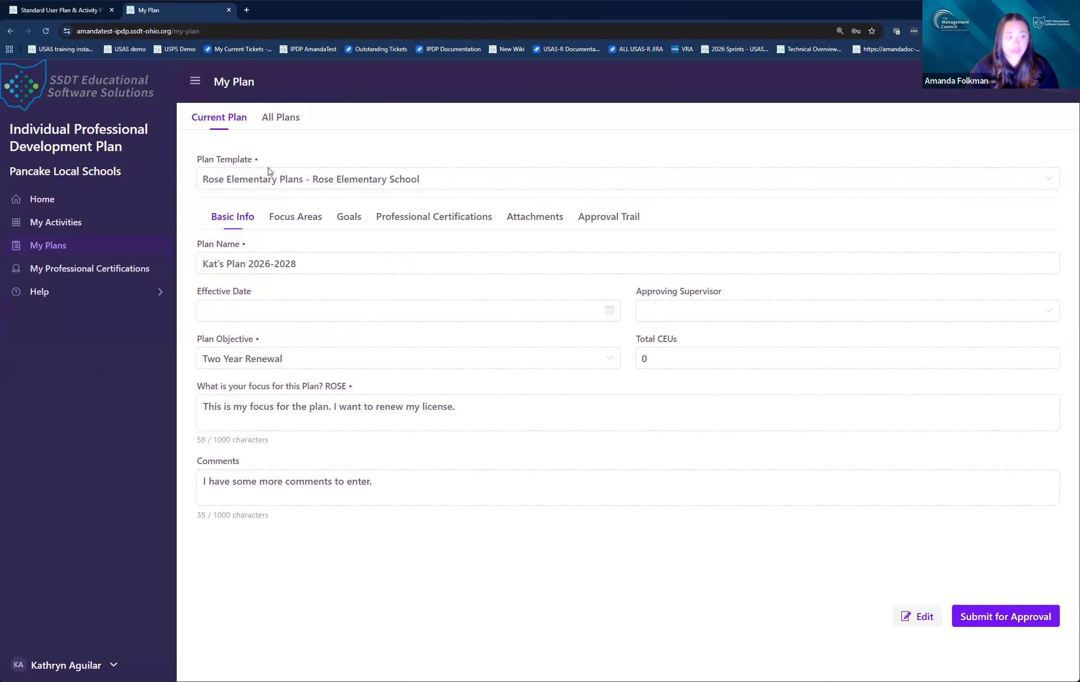
left_click_drag(638, 342, 689, 345)
left_click(690, 346)
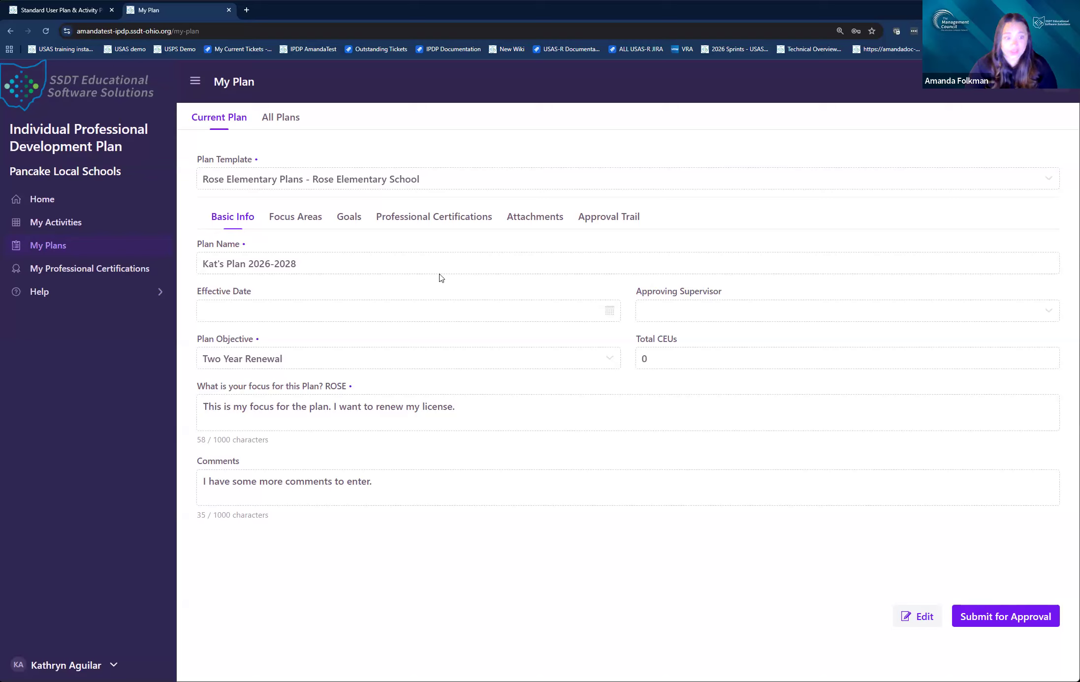
left_click(273, 121)
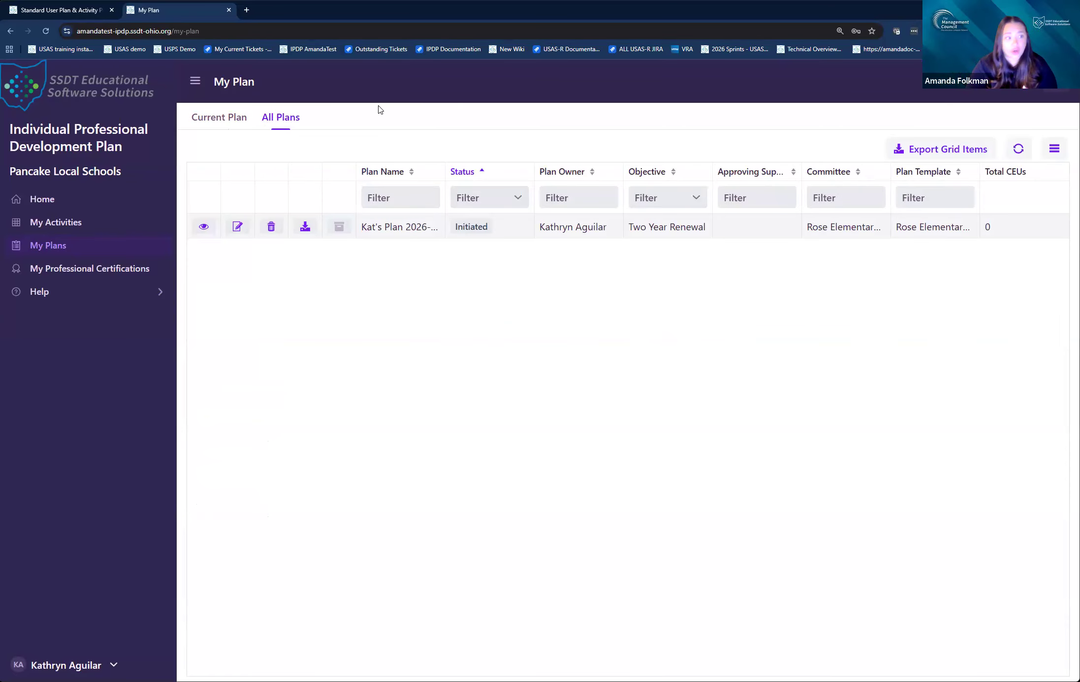
left_click(227, 122)
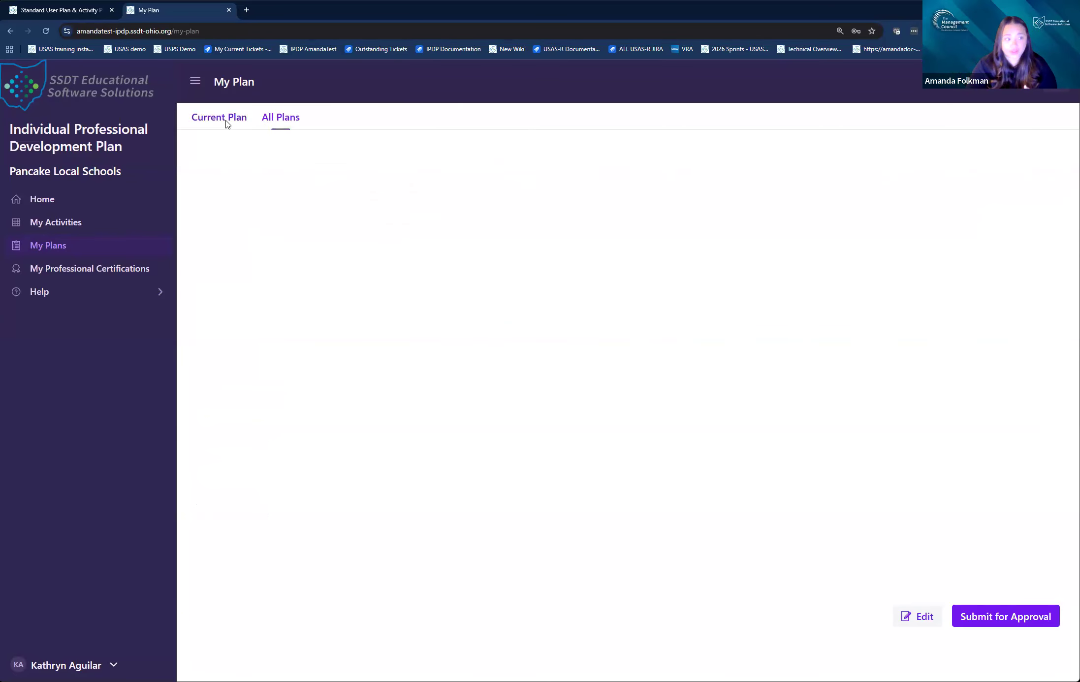
left_click(274, 121)
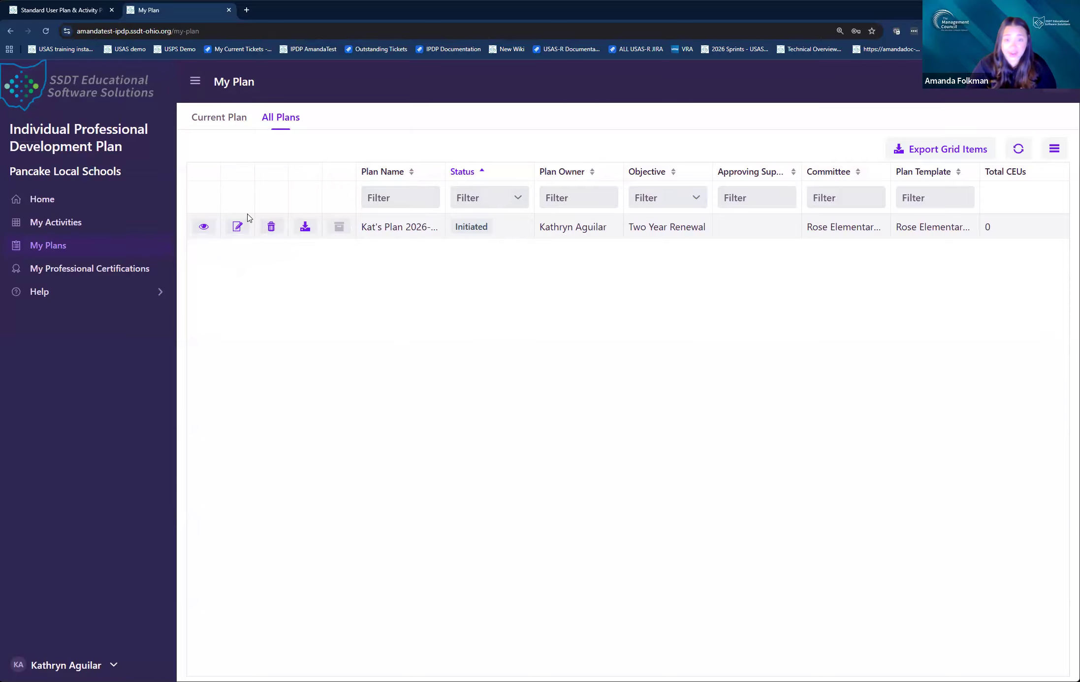
Open the plan from the all-plans list for editing, examine its basic info and focus areas, and leave without saving
left_click(235, 232)
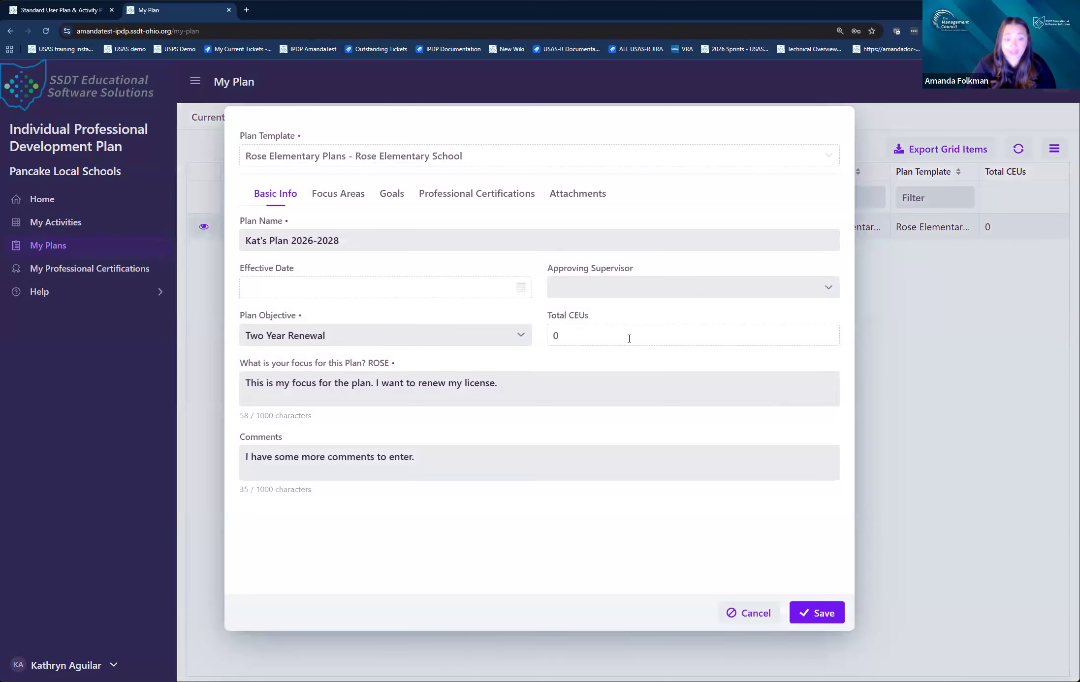
left_click(359, 336)
left_click(566, 389)
left_click(345, 199)
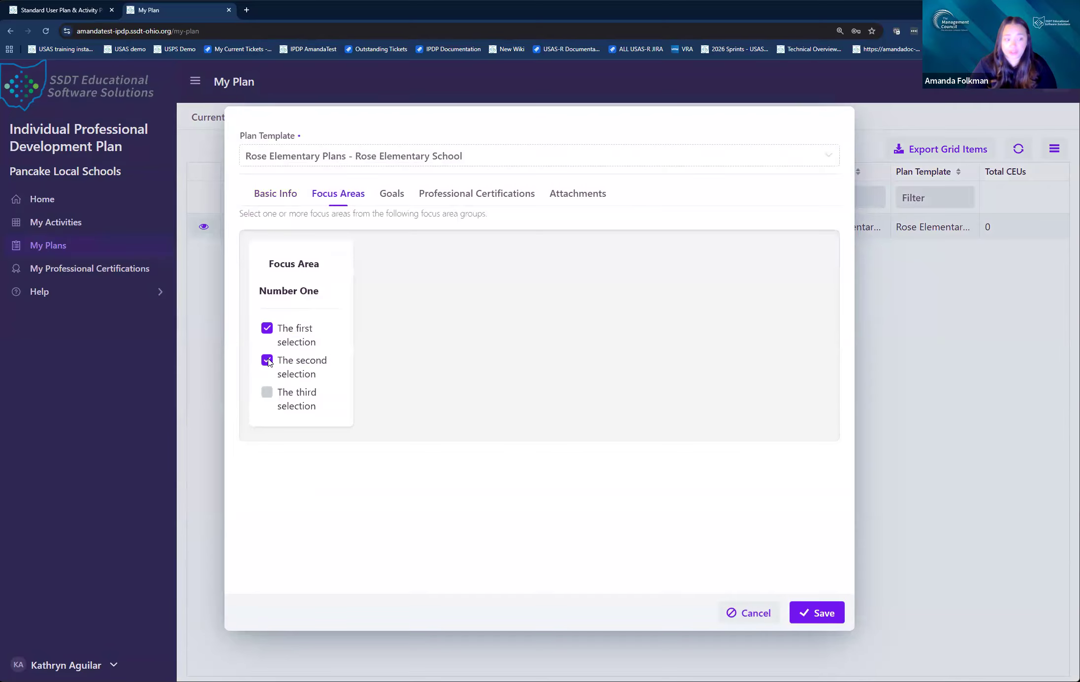
left_click(748, 614)
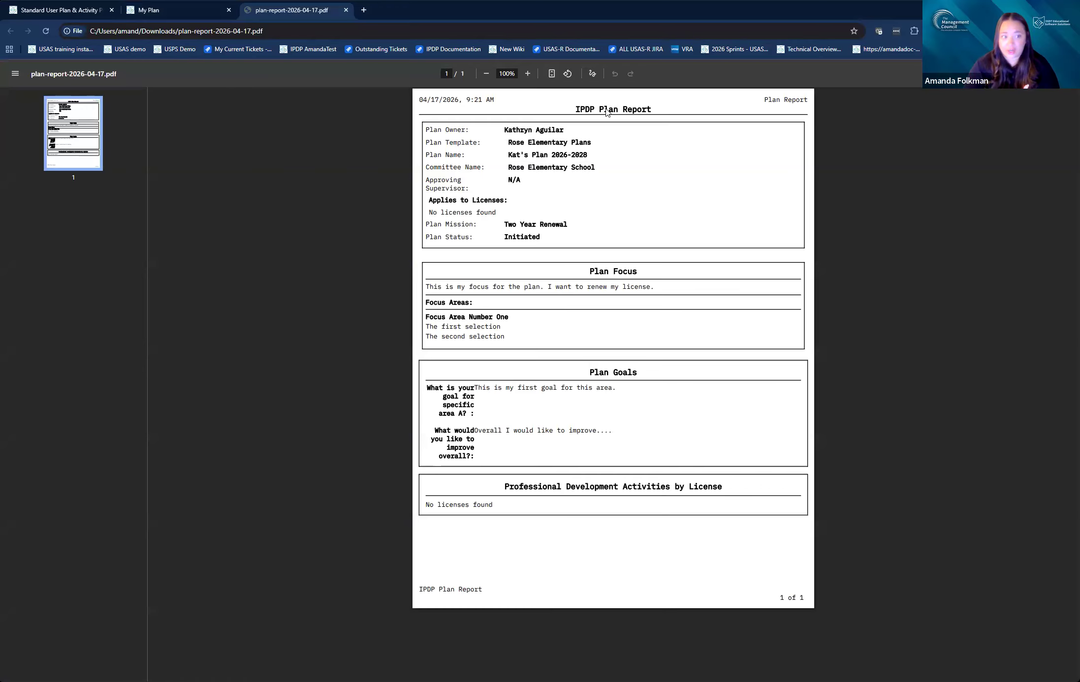
View the downloaded IPDP plan report, then check the current plan's editable fields and leave without changing anything
left_click(346, 11)
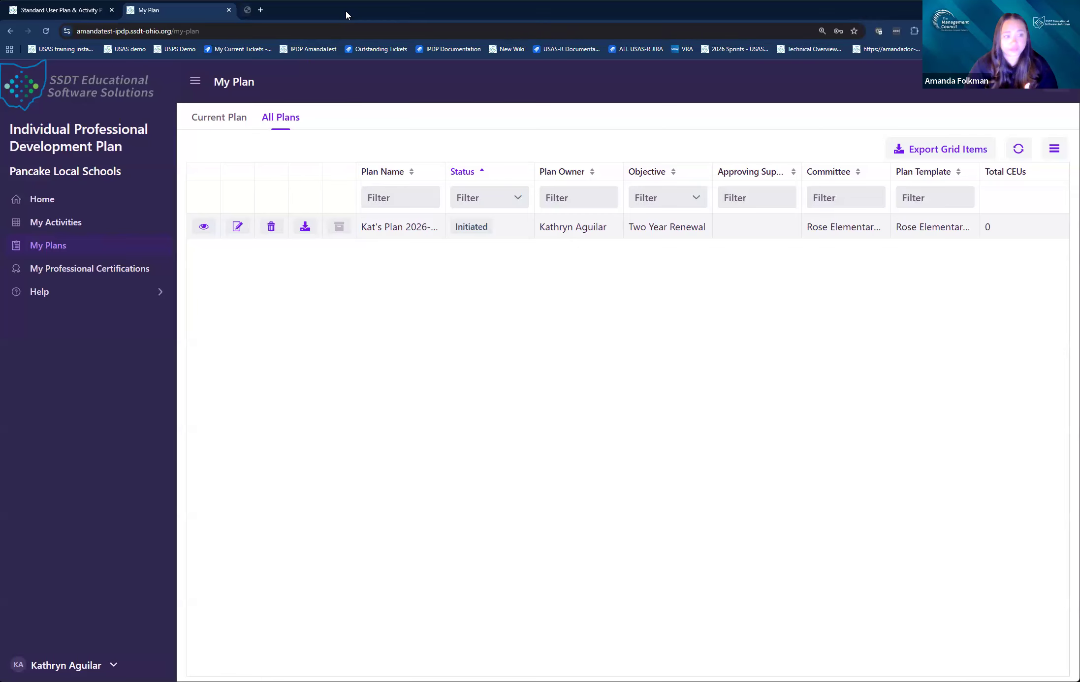
left_click(224, 118)
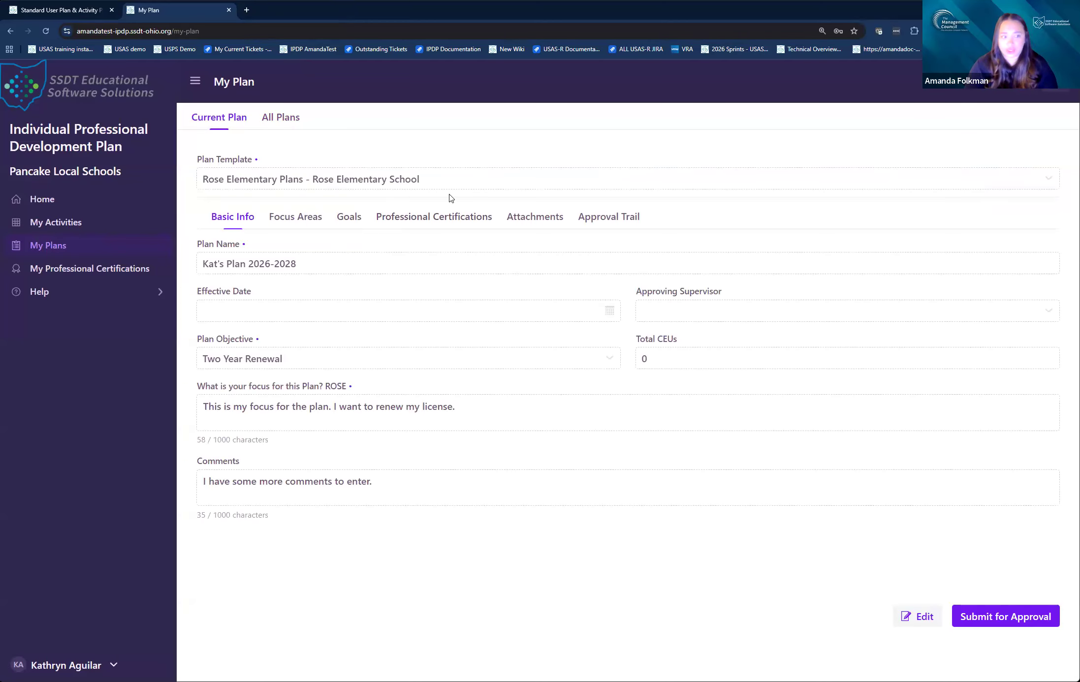
left_click(914, 617)
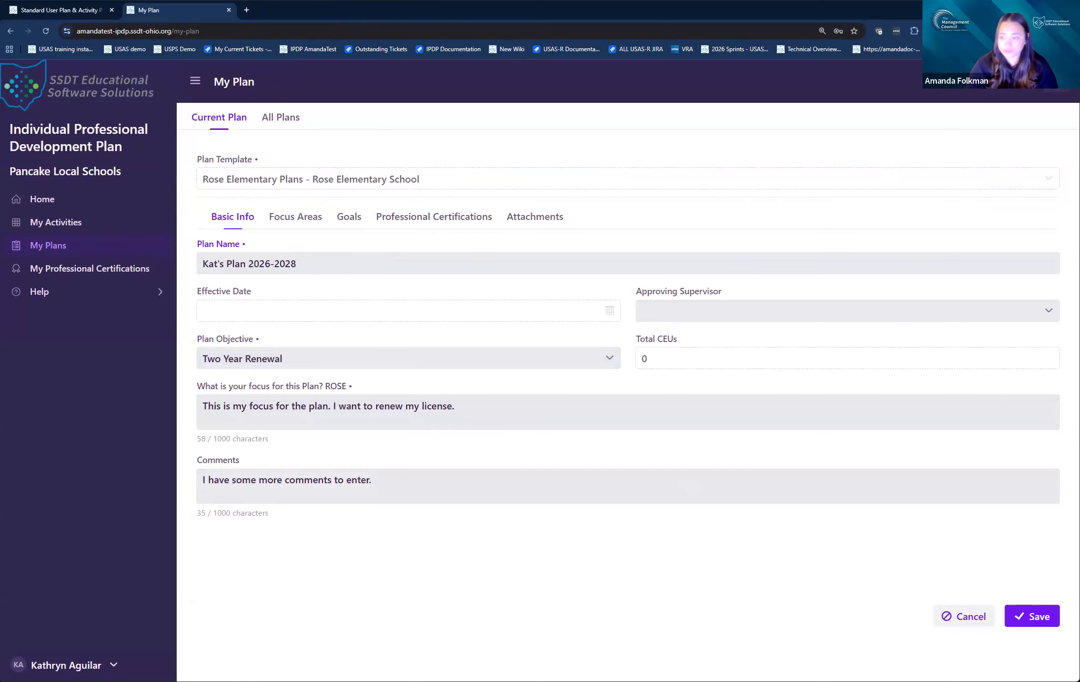
left_click(963, 616)
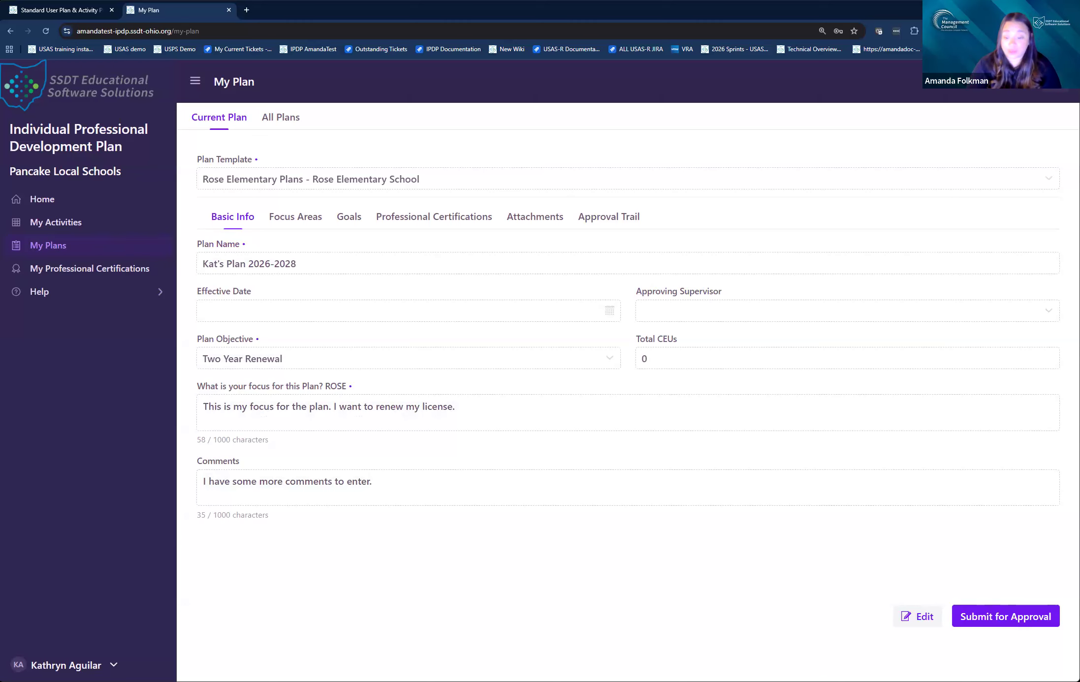
Try to submit the current plan for final approval with the note "Note with Submission"
left_click(1026, 621)
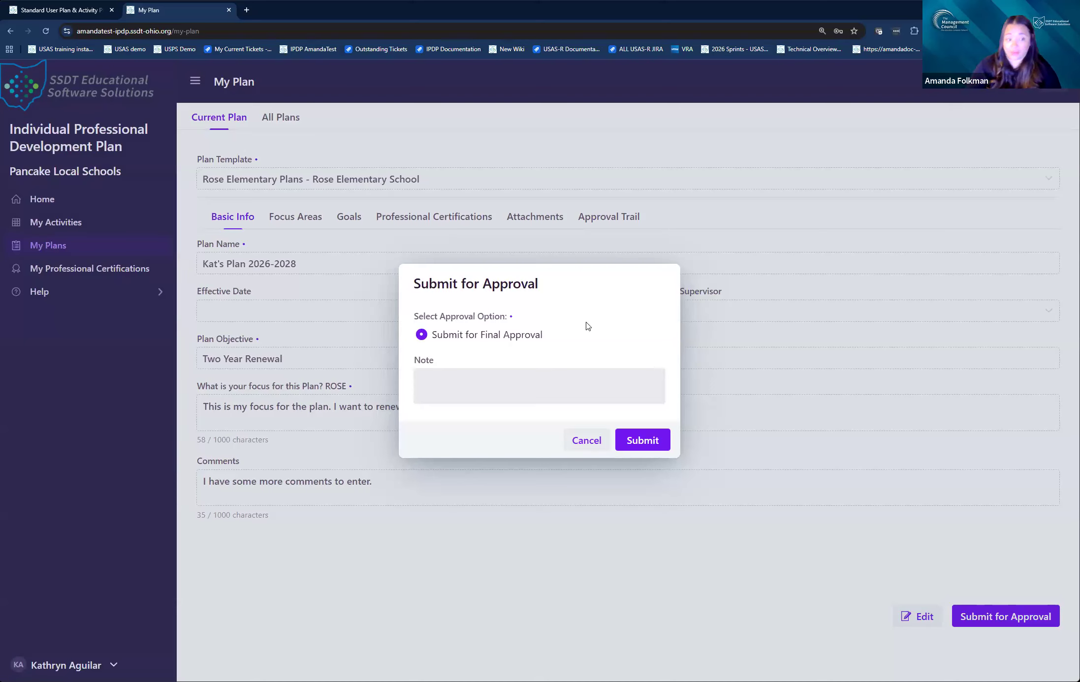
left_click(501, 389)
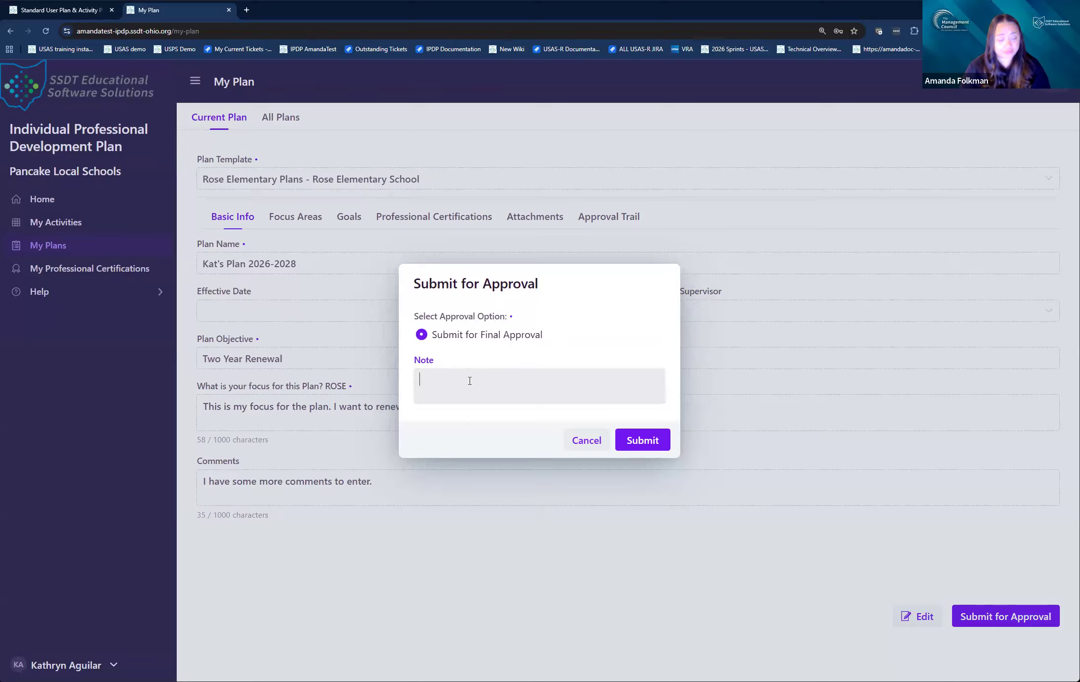
type("Note with ")
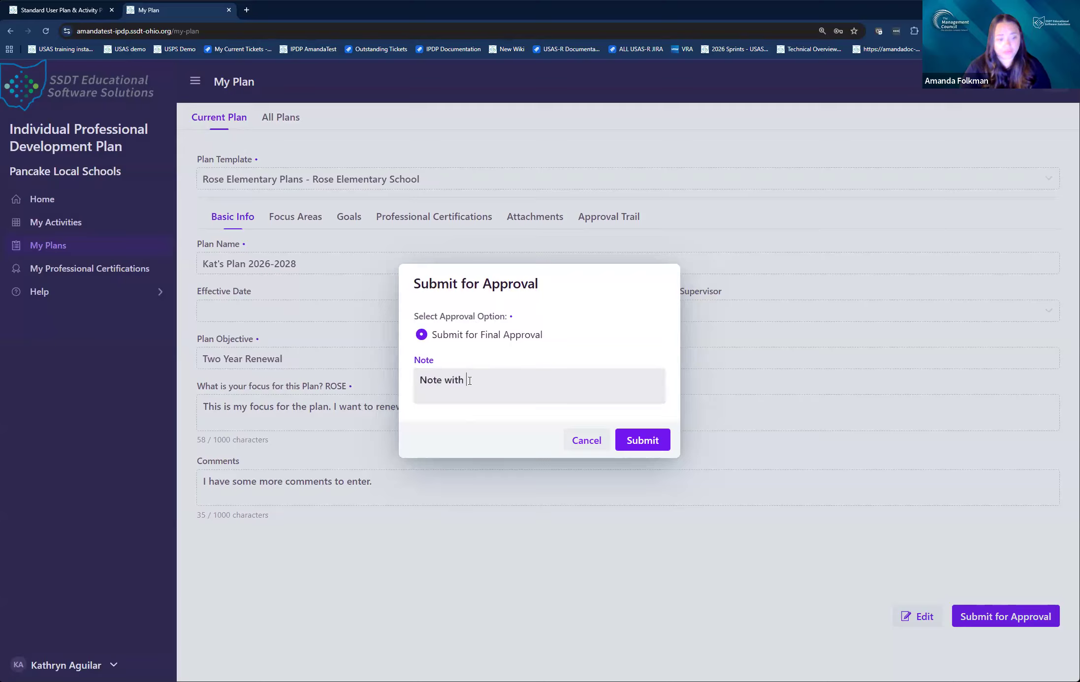
type("submission")
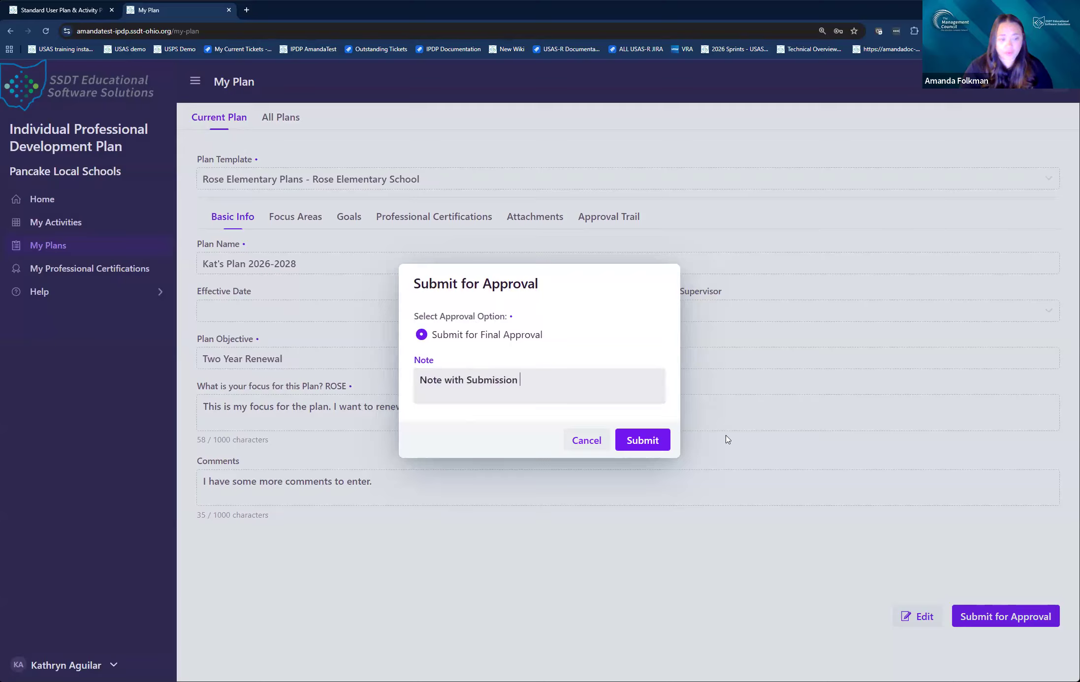
left_click(633, 443)
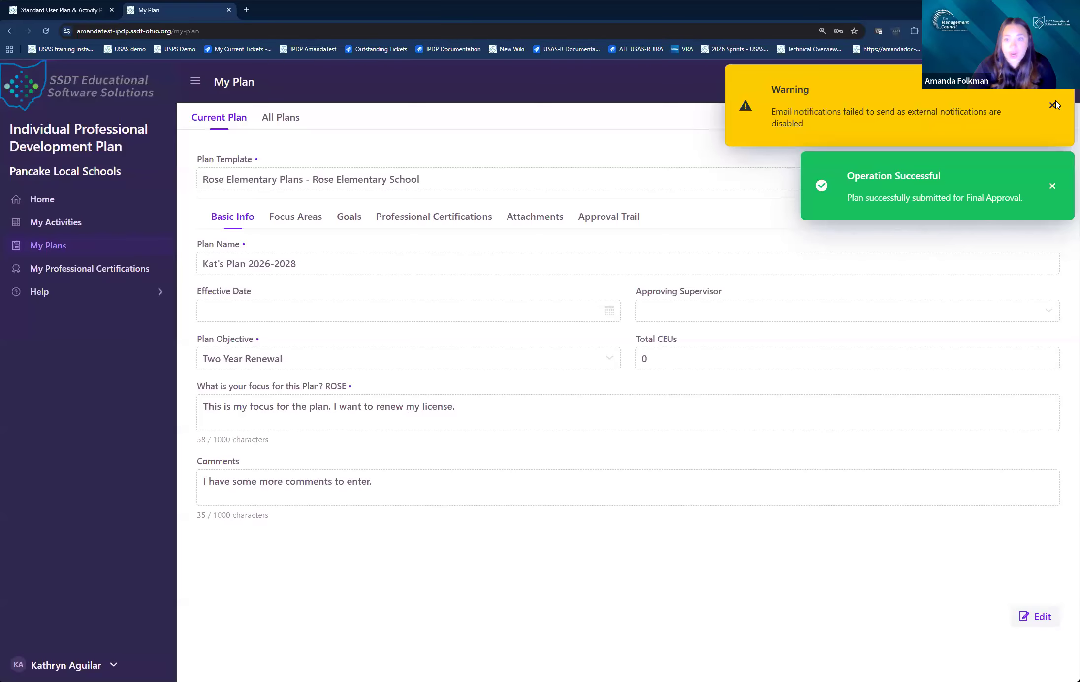
left_click(1052, 107)
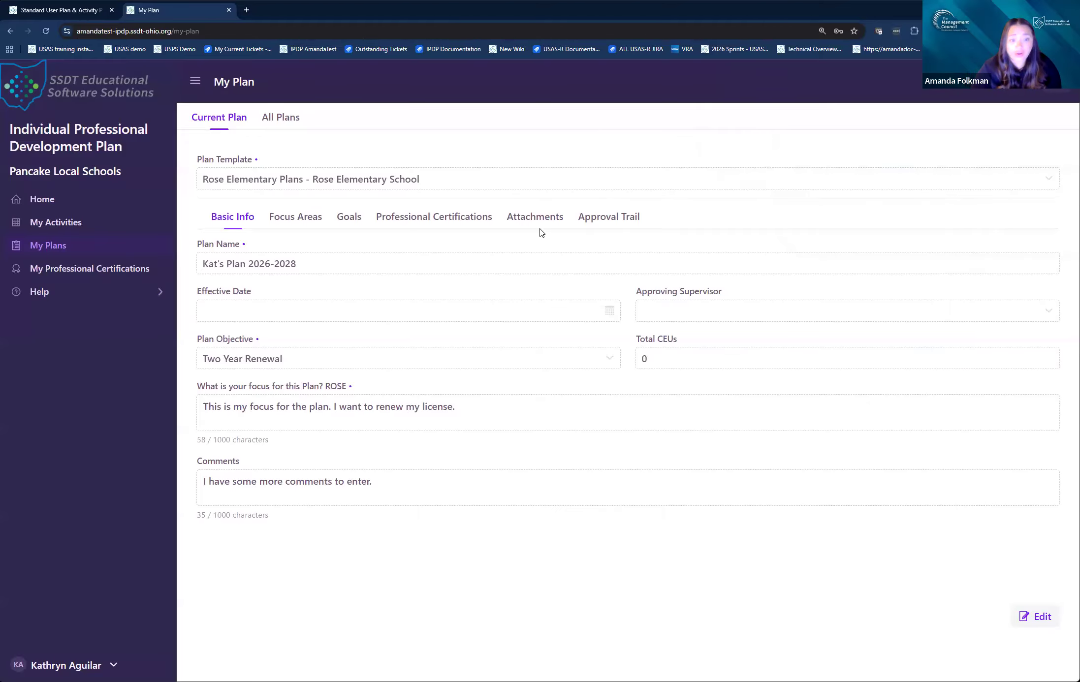
Examine the current plan's approval trail, reload the plan, and recheck the trail and the basic info
left_click(621, 218)
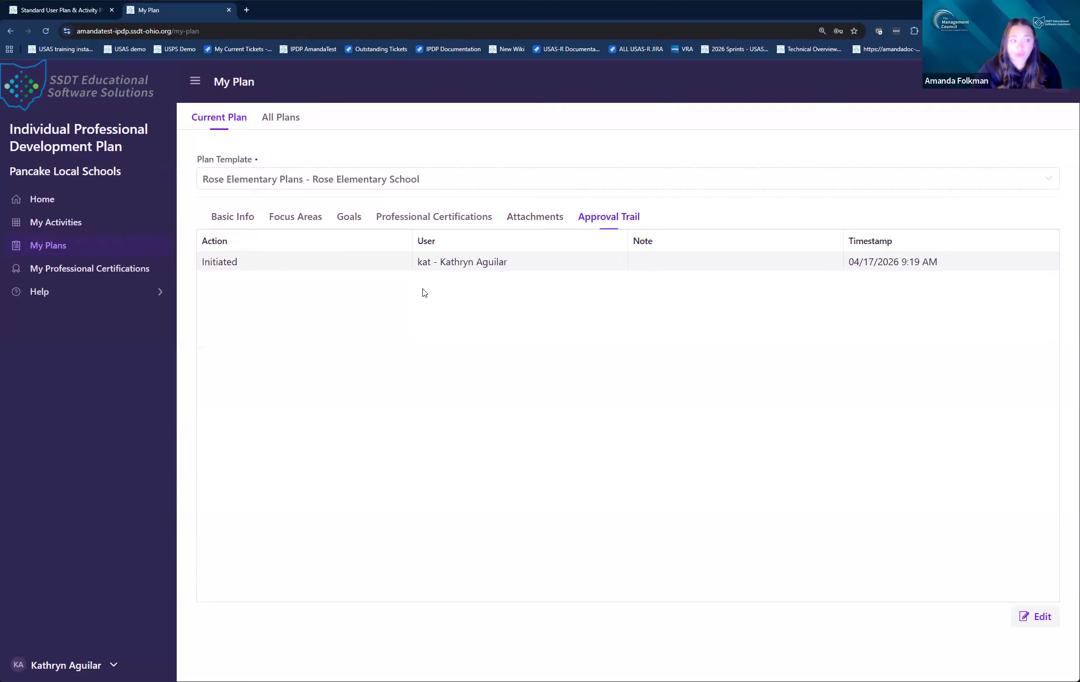
left_click(44, 211)
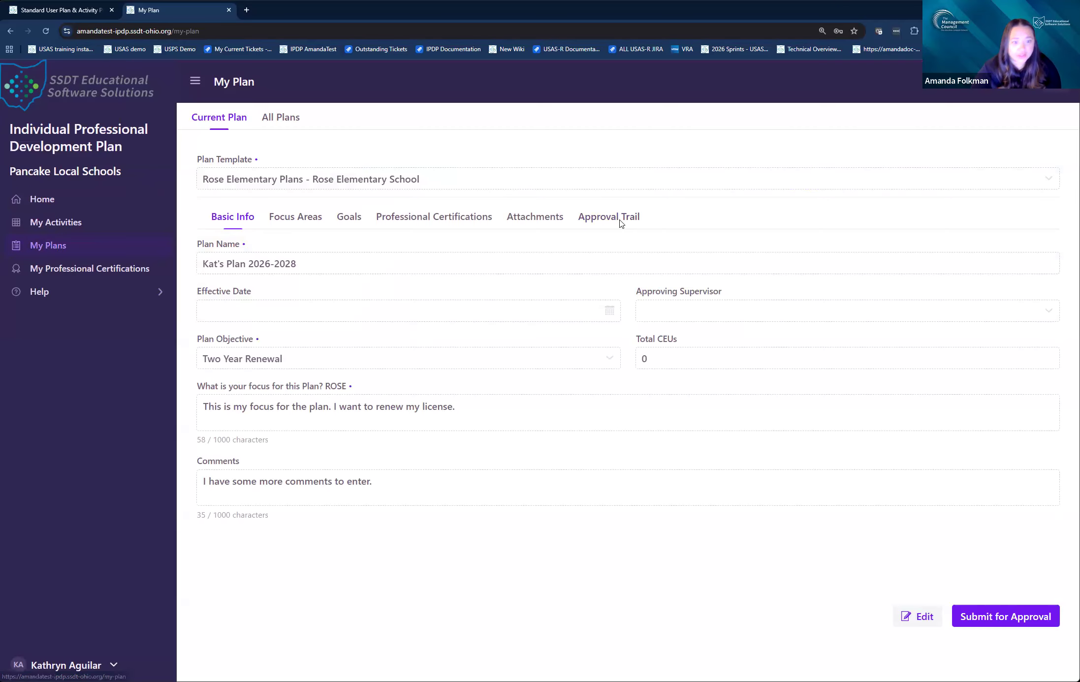
left_click(621, 221)
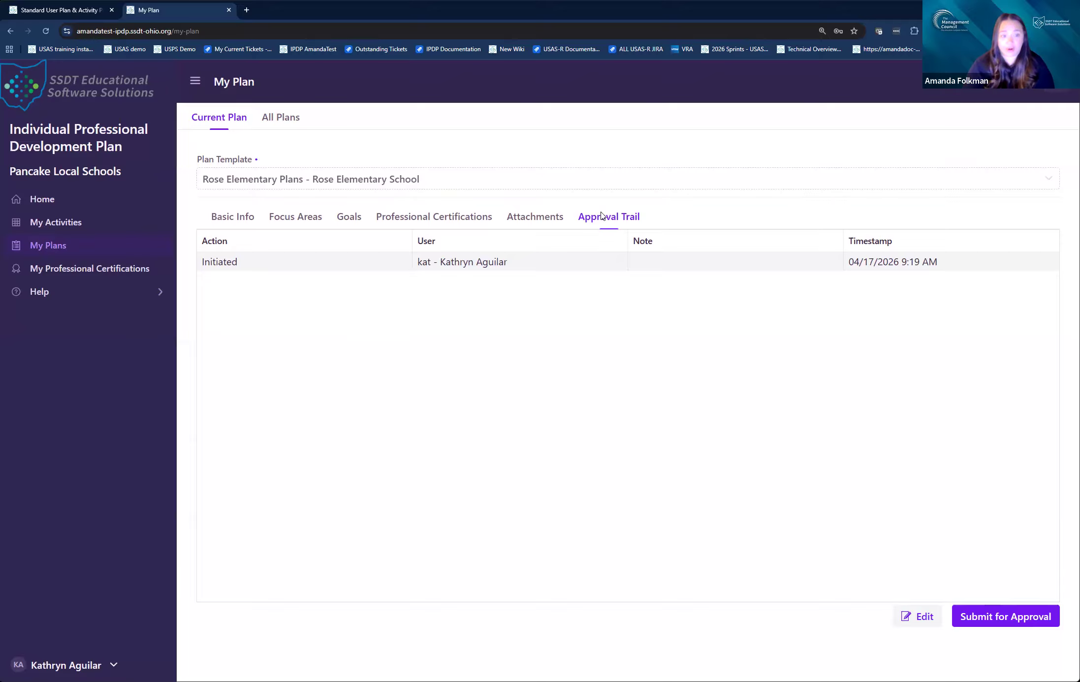
left_click(227, 218)
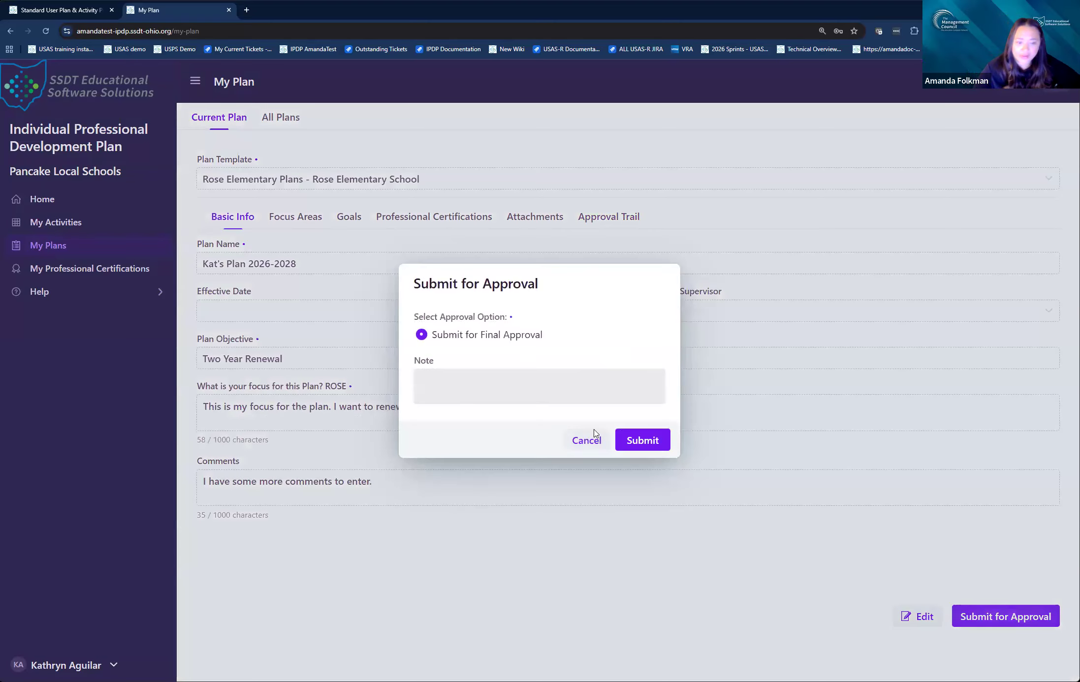
Submit the current plan for final approval without a note and check the submission in its approval trail
left_click(1024, 622)
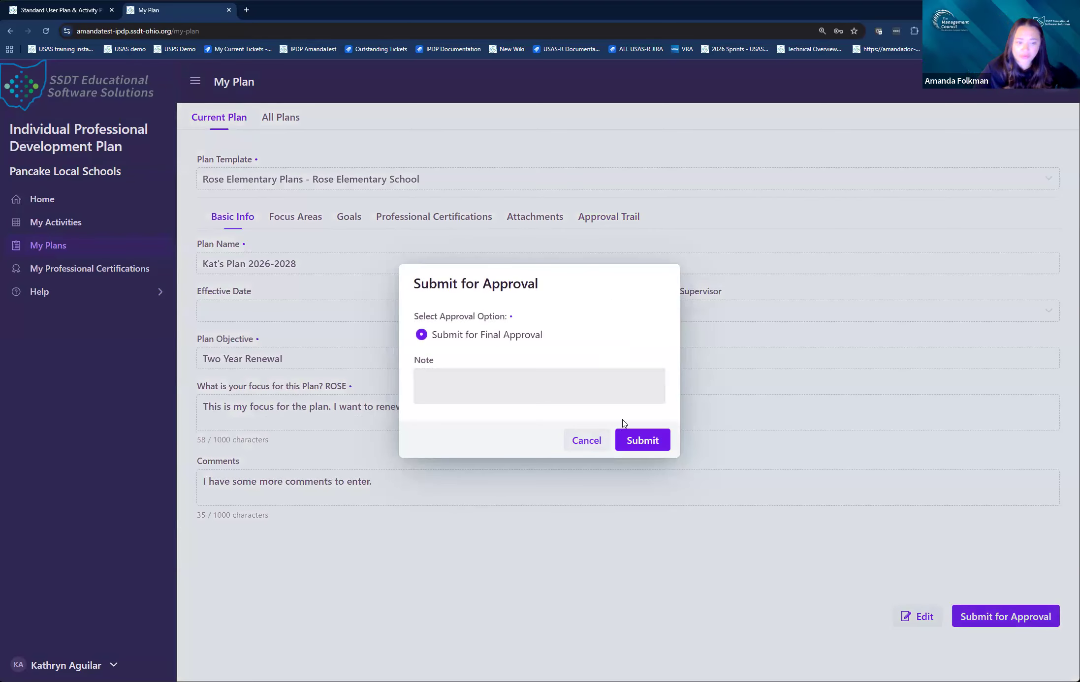
left_click(649, 445)
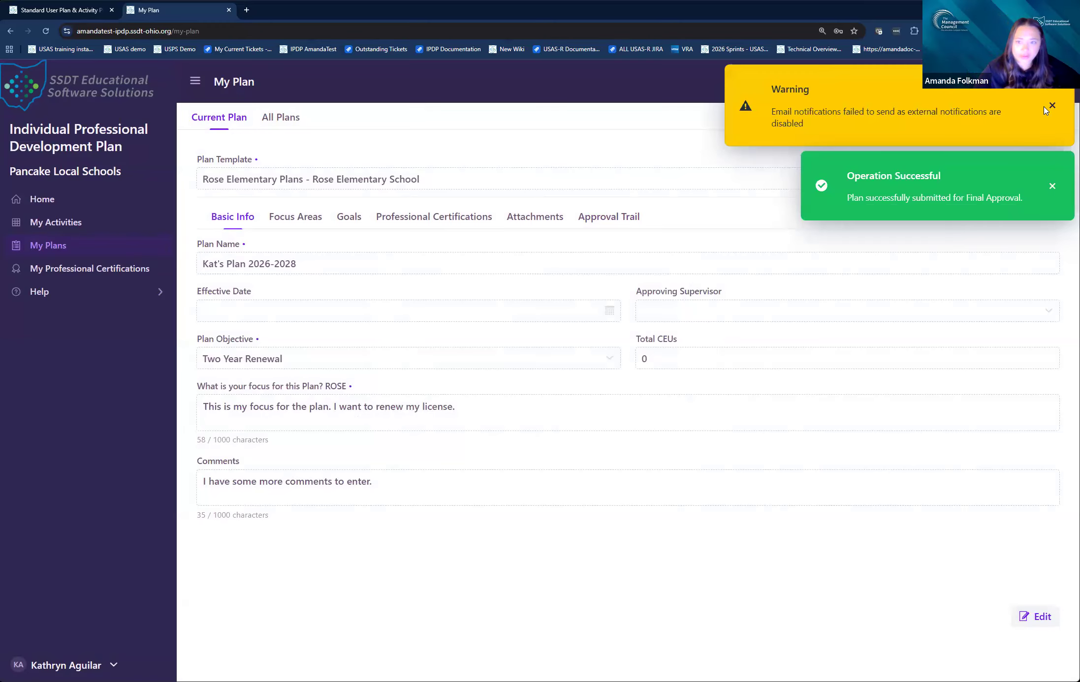
left_click(1052, 107)
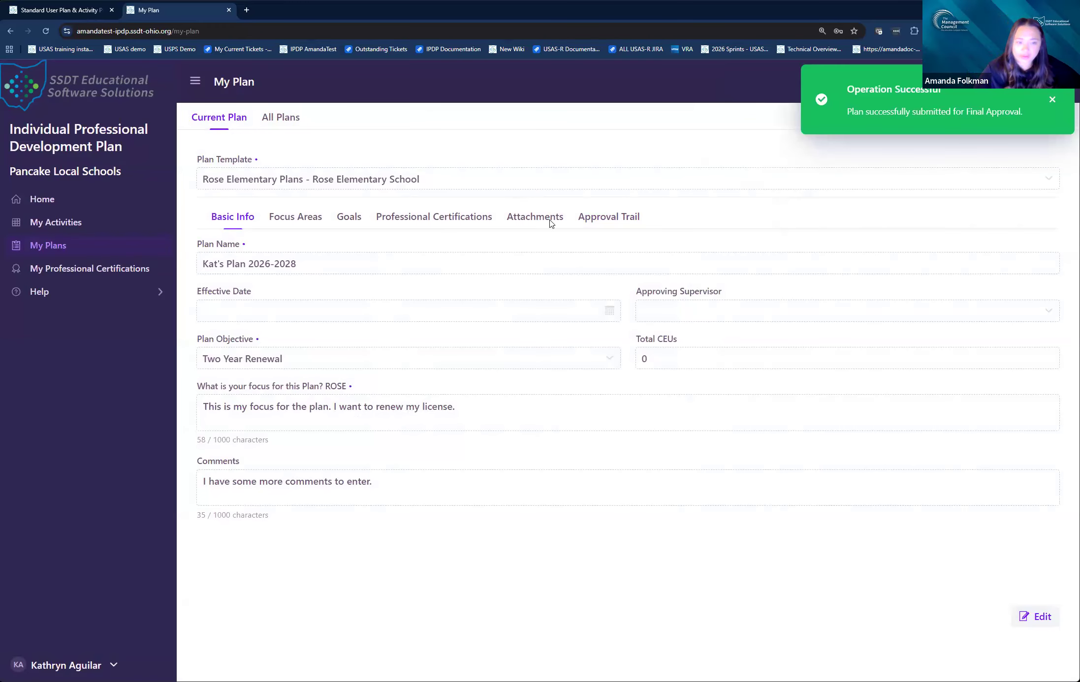
left_click(589, 218)
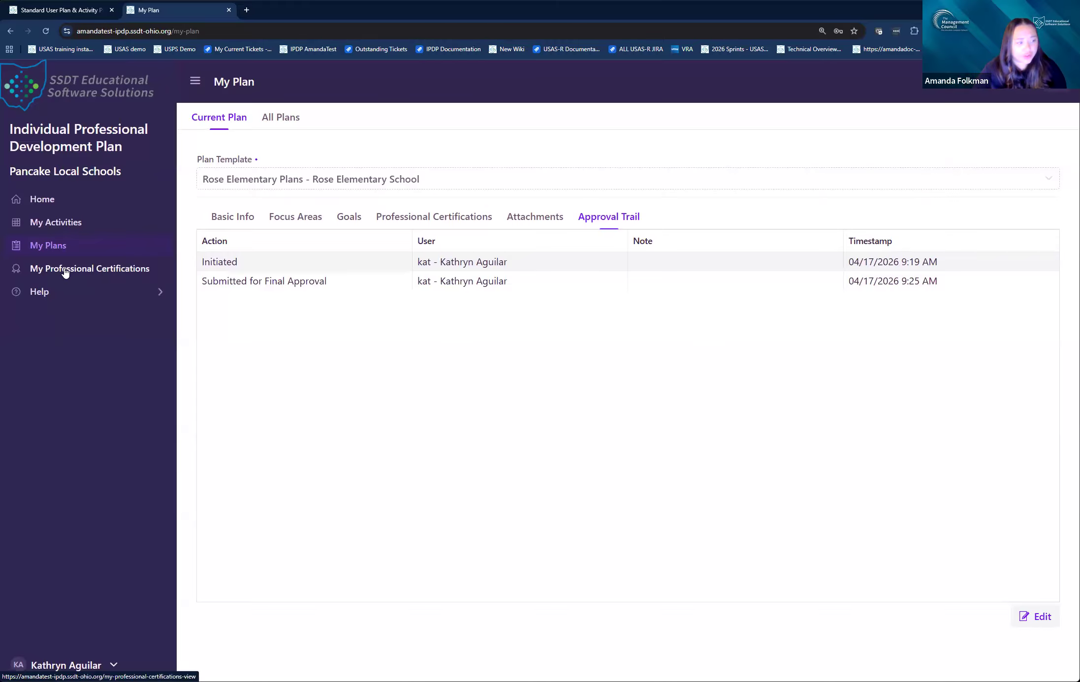
Sign out of the current standard user's account
left_click(137, 277)
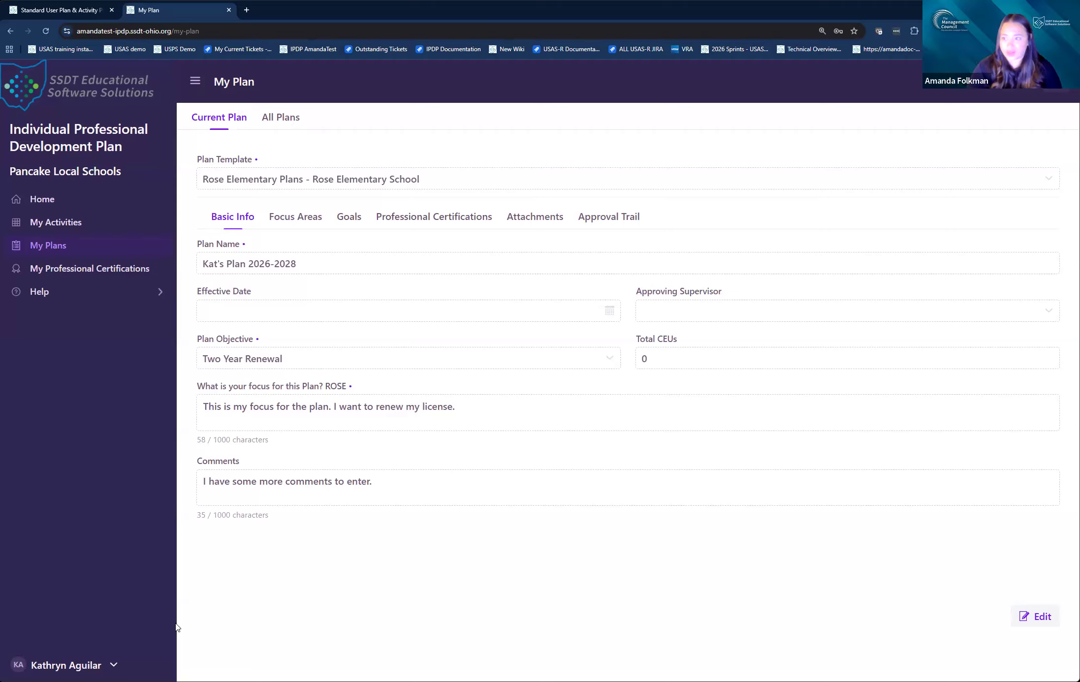
left_click(64, 665)
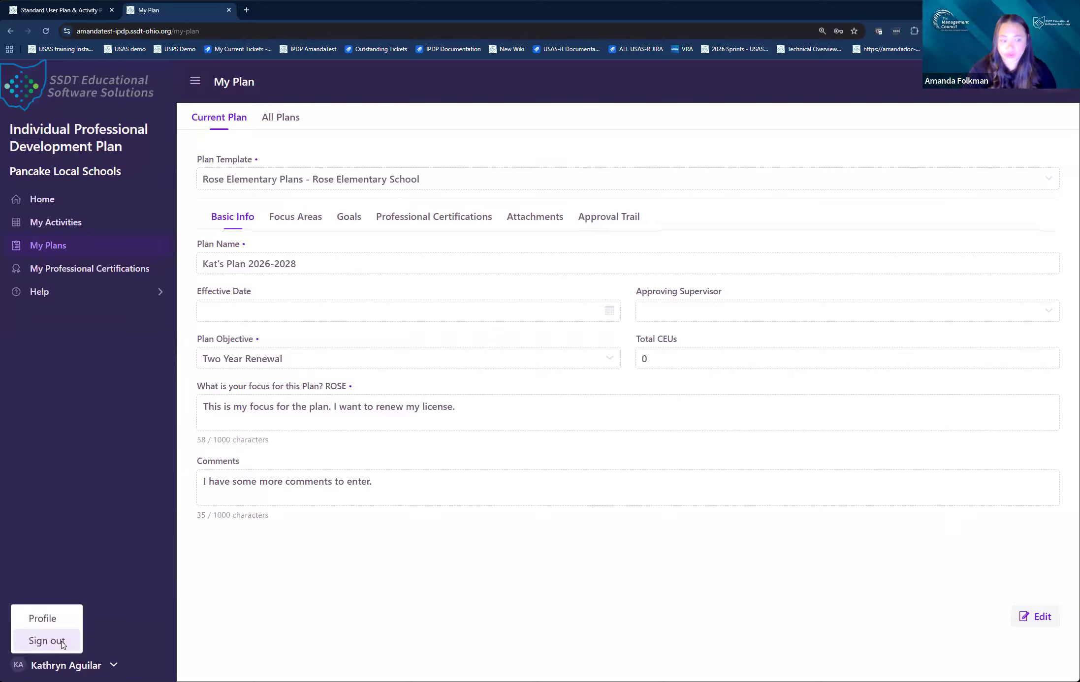
left_click(71, 647)
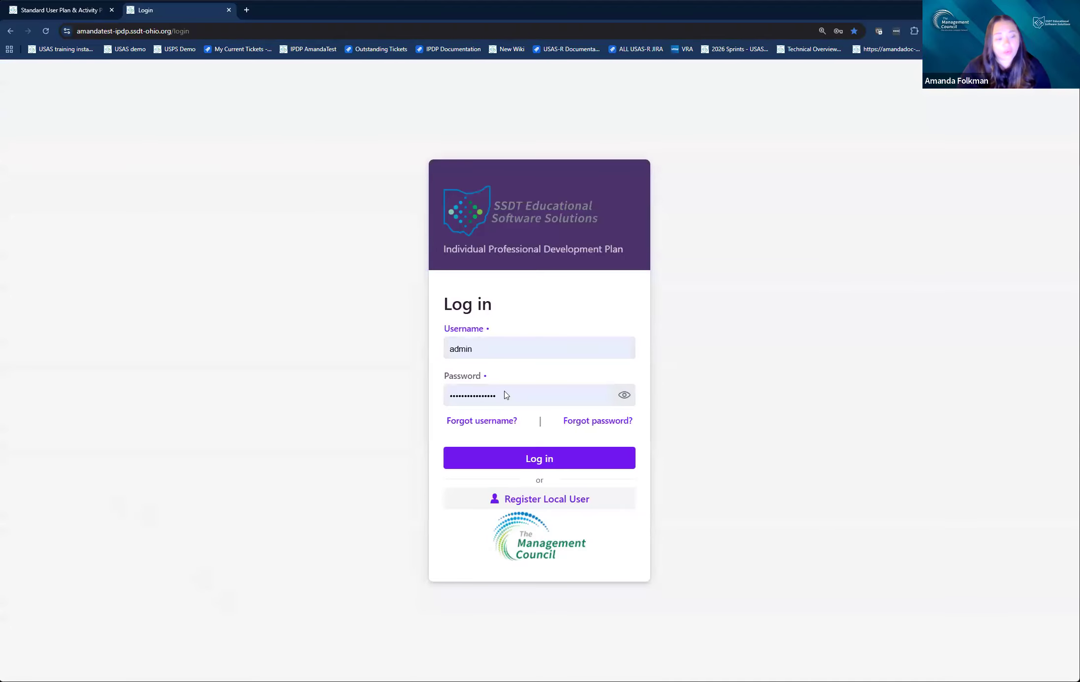
Try to log in with the second standard user's username and account password in place of the prefilled admin credentials
double_click(506, 347)
key("BackSpace")
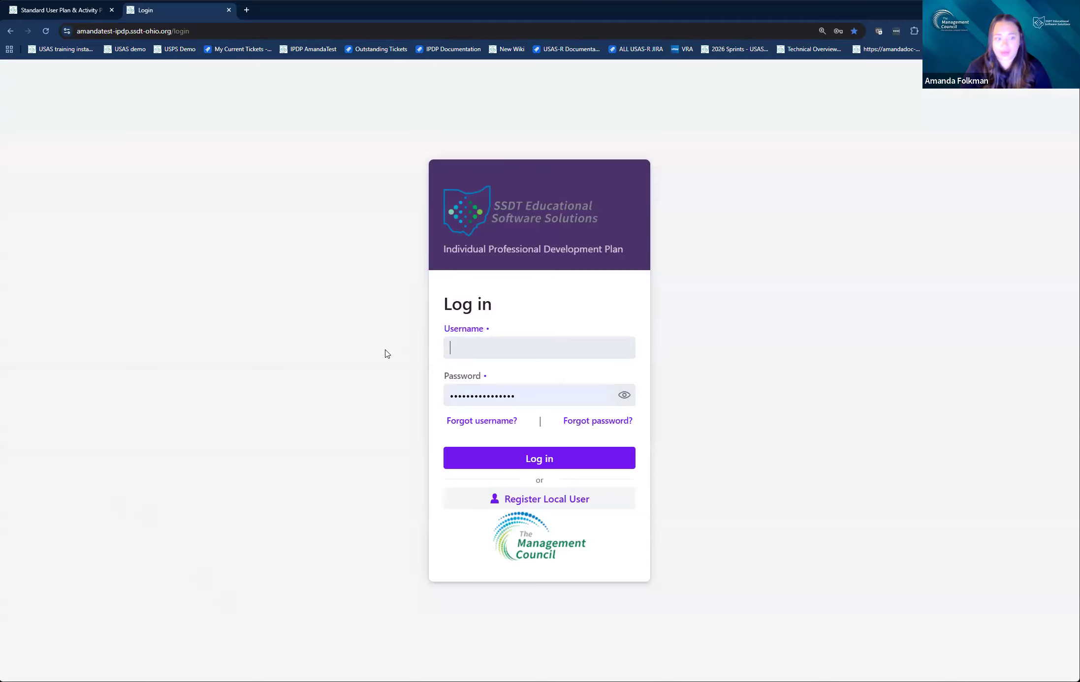
type("kat2")
key("Tab")
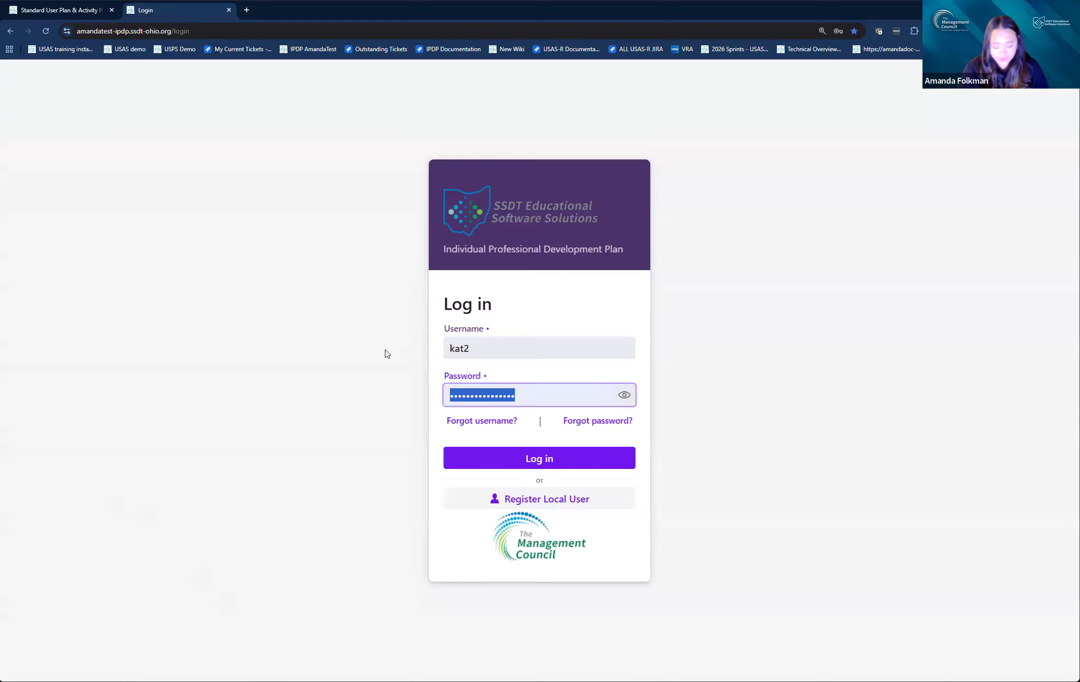
type("•••••••")
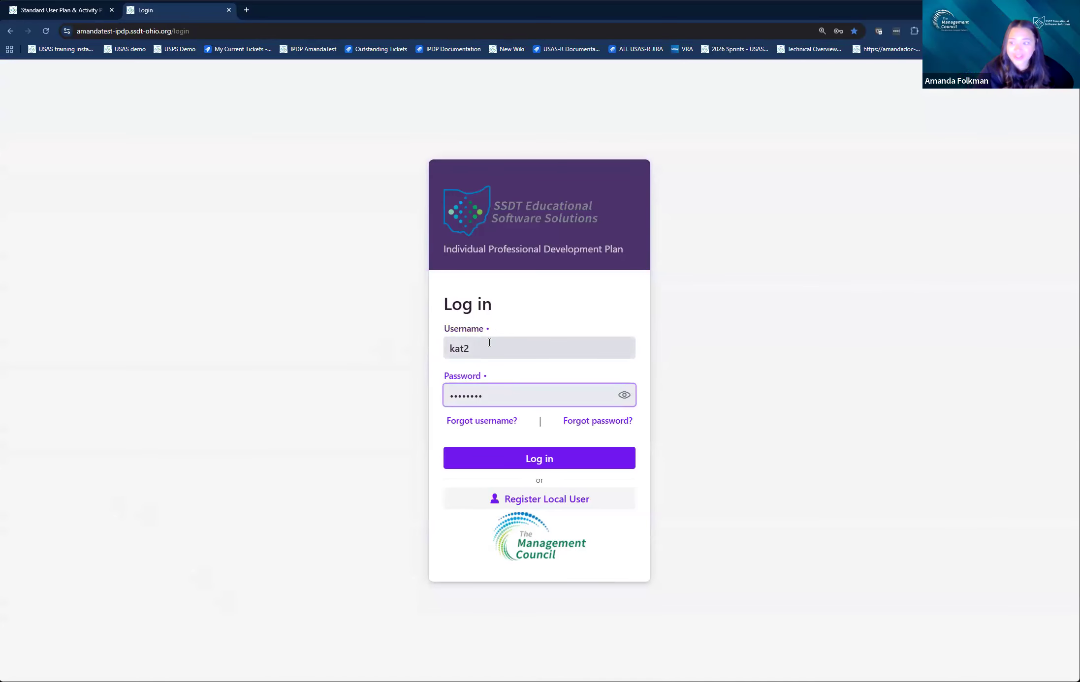
left_click(497, 460)
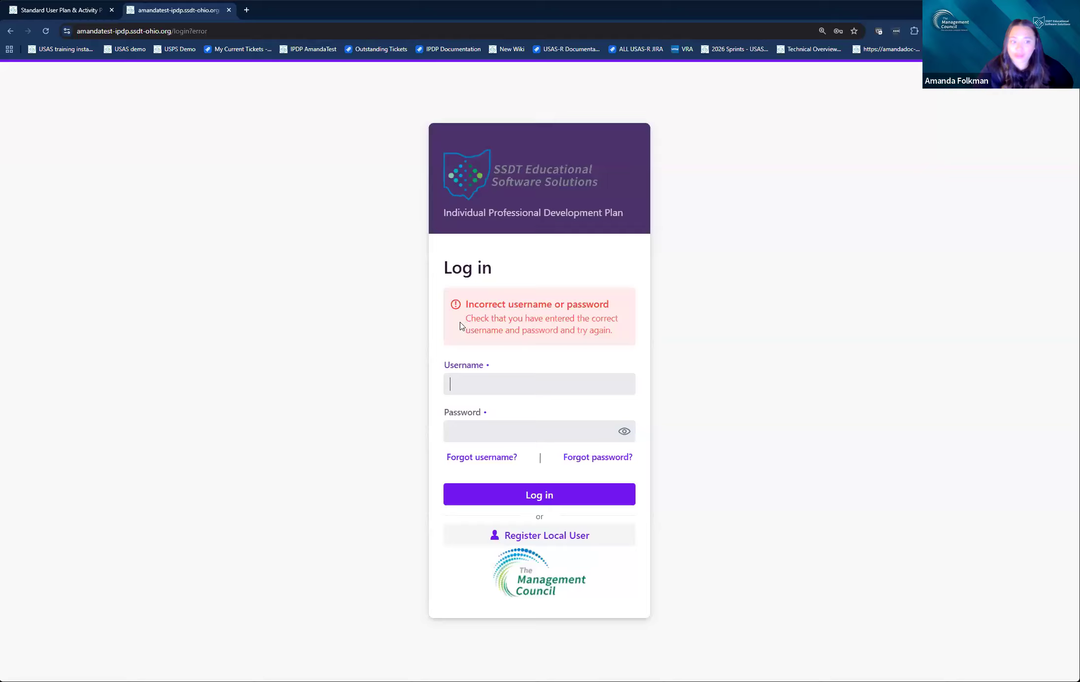
Log in with the second standard user's username and account password, and dismiss the browser's offer to save the password
left_click(517, 383)
key("ctrl+a")
type("K")
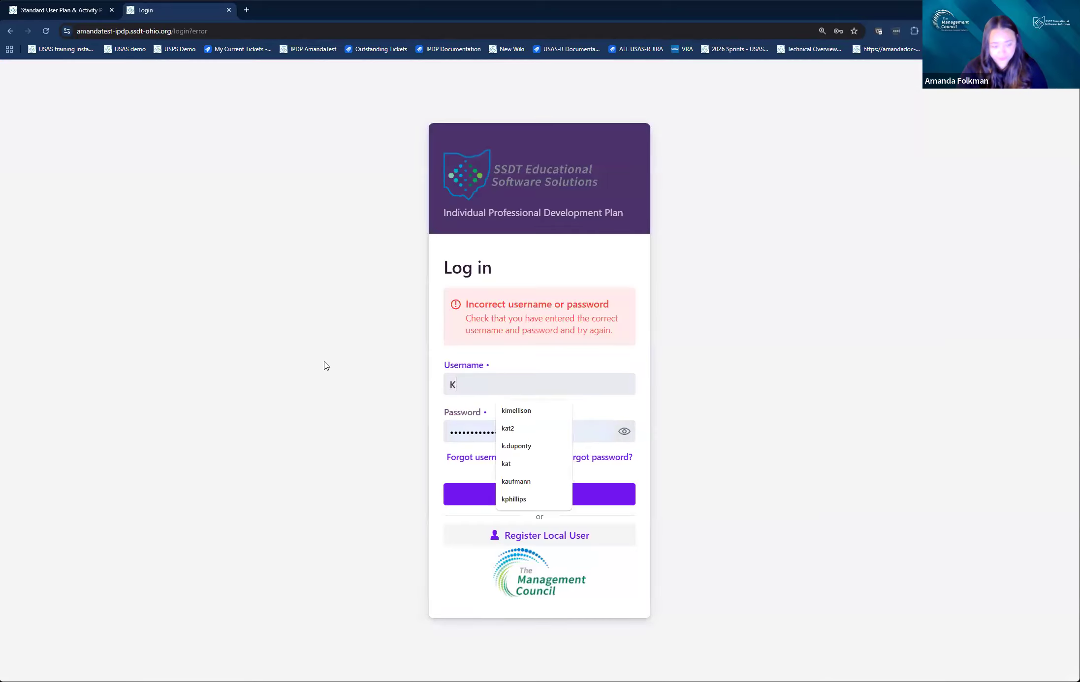
type("*******")
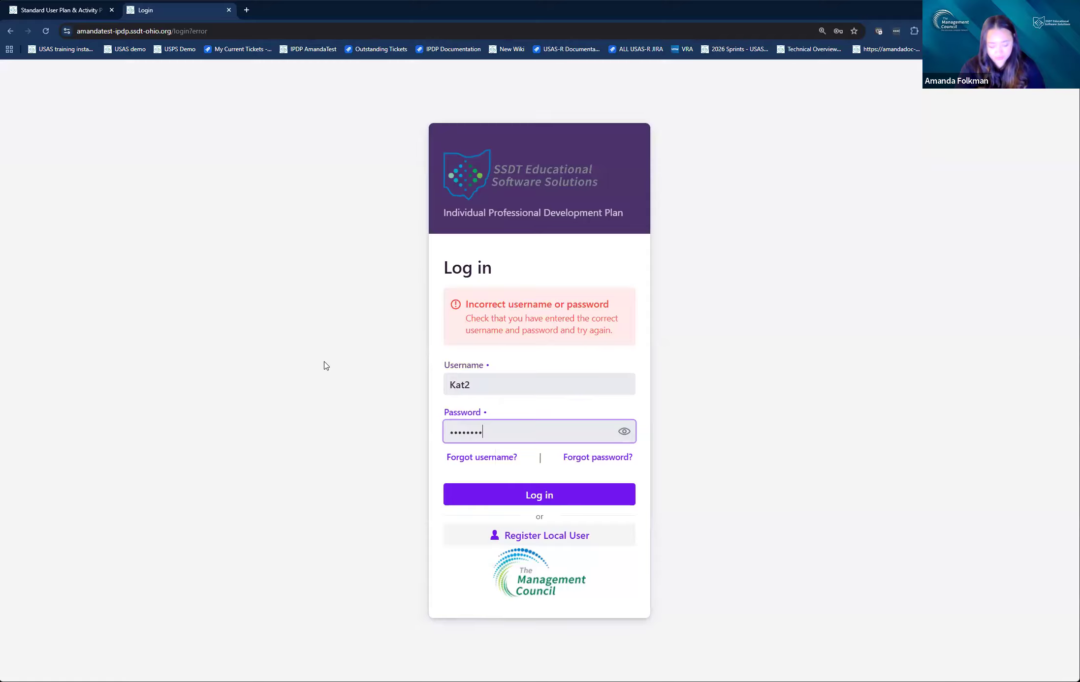
type("**")
key("Return")
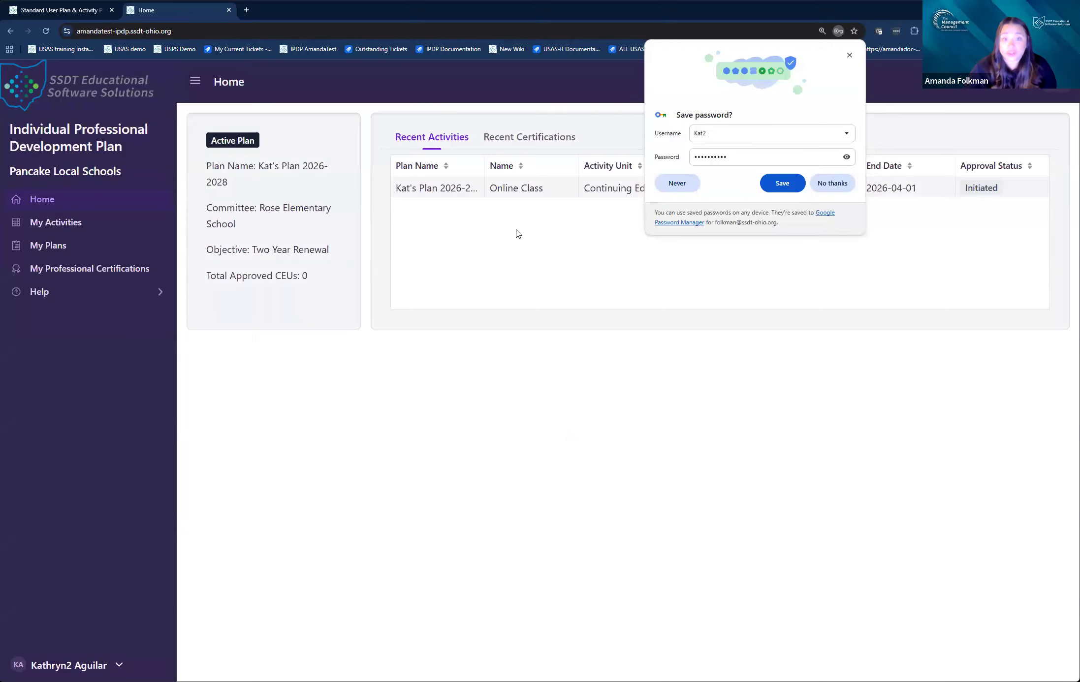
left_click(741, 345)
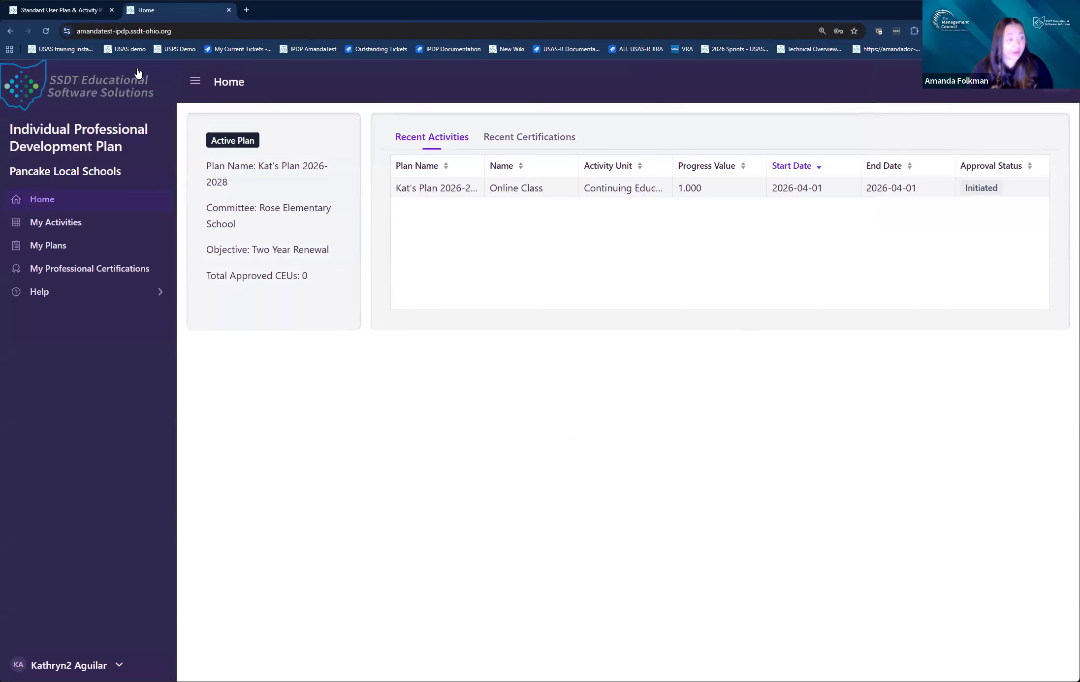
In My Plans, check the second user's plan status in the list of all plans and the current plan's approval trail
left_click(71, 253)
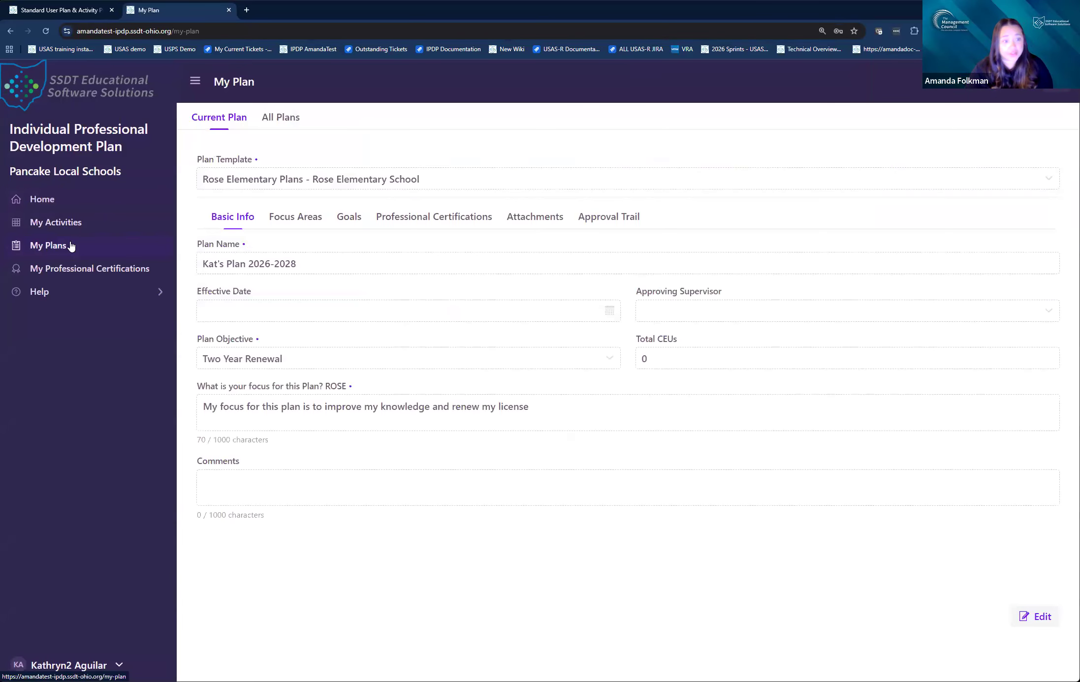
left_click(284, 119)
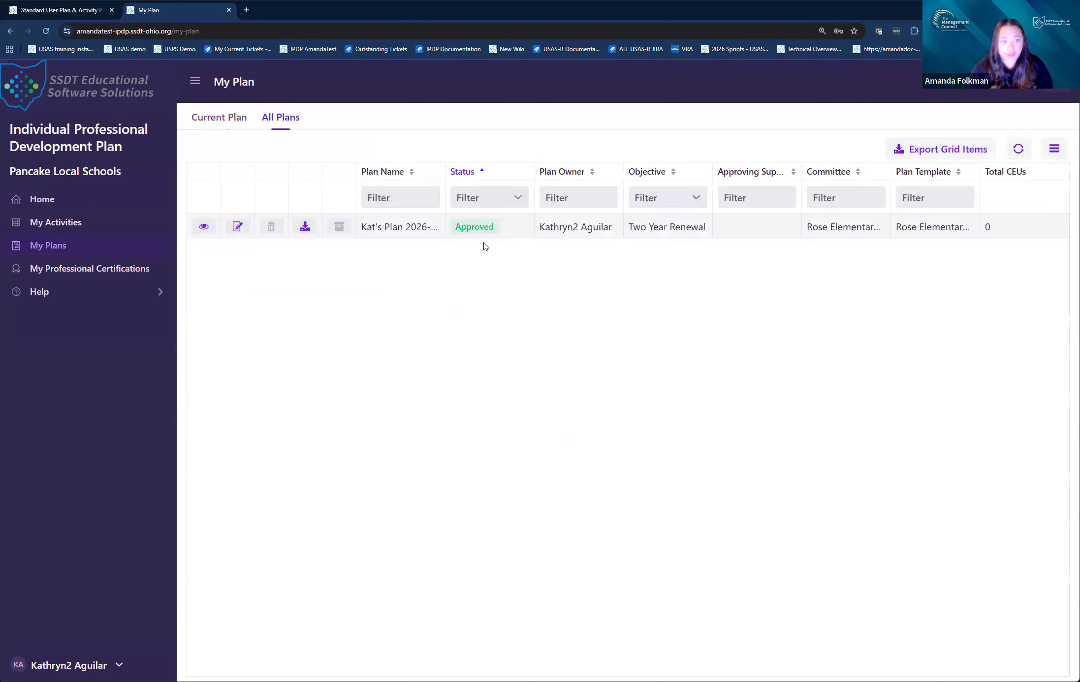
left_click(226, 121)
left_click(608, 217)
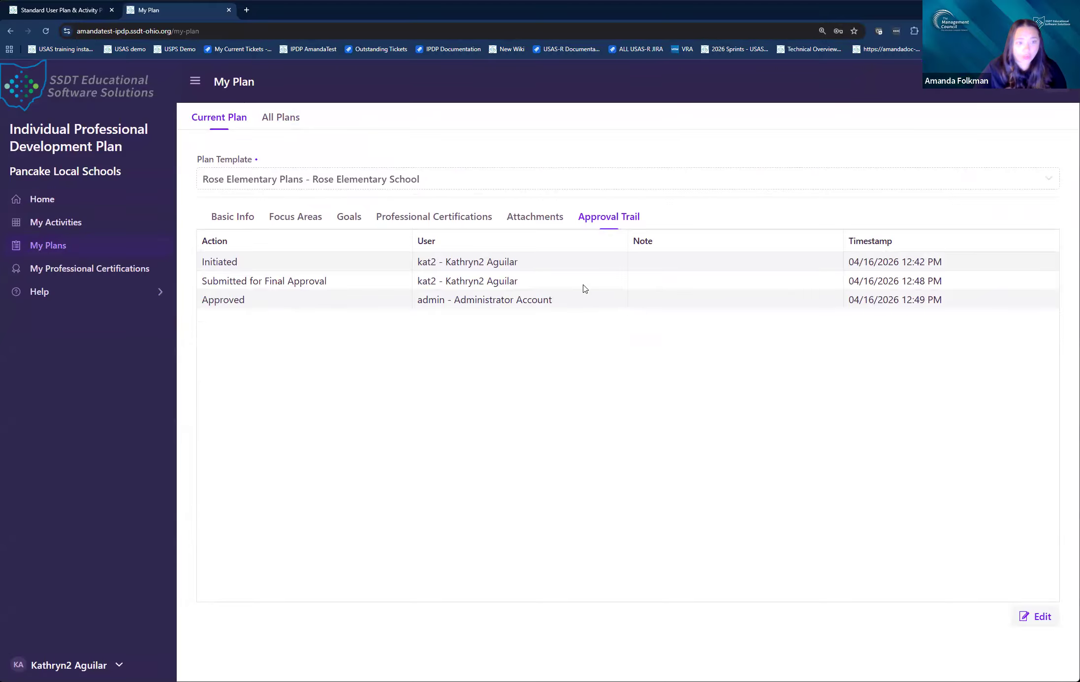
Start a new activity in My Activities and name it Conference ABC
left_click(43, 199)
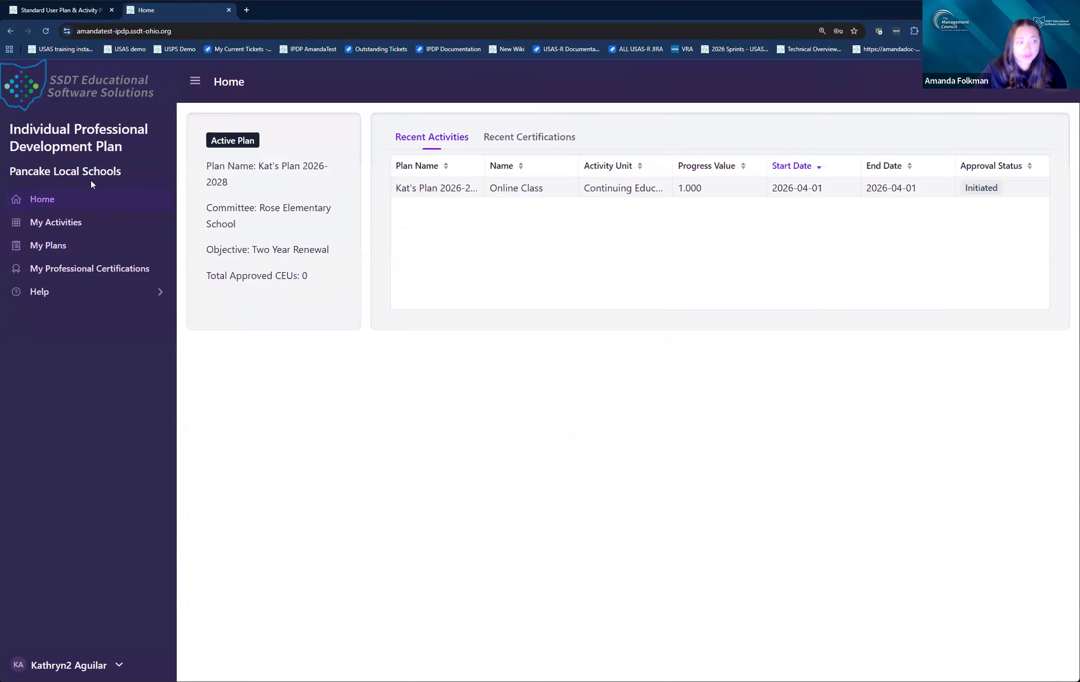
left_click(68, 226)
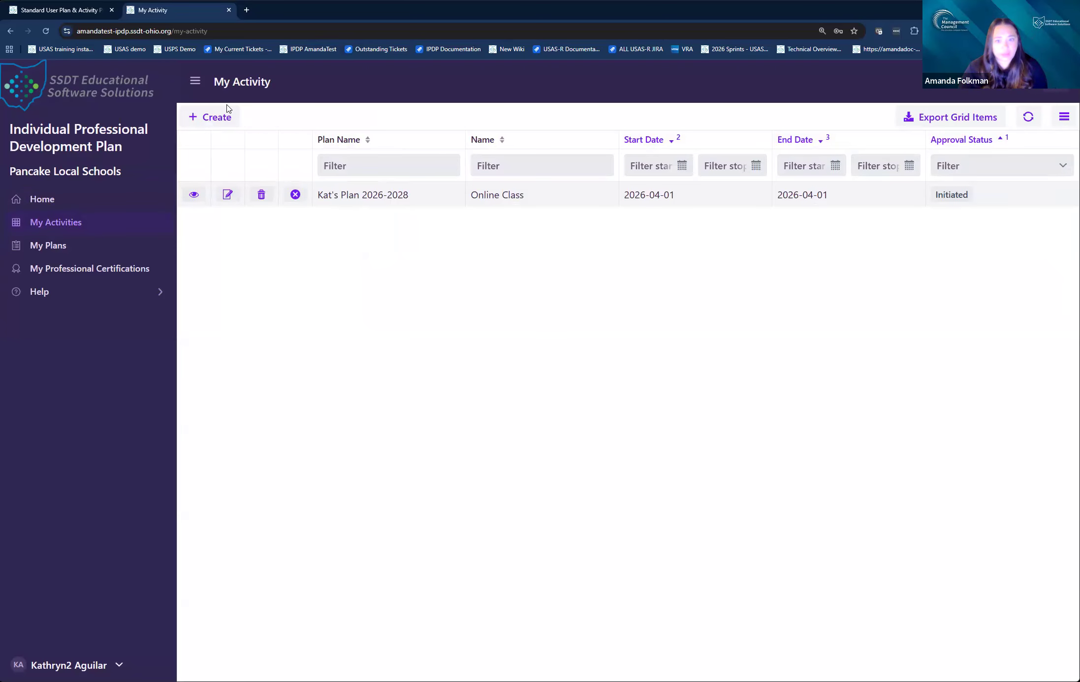
left_click(215, 120)
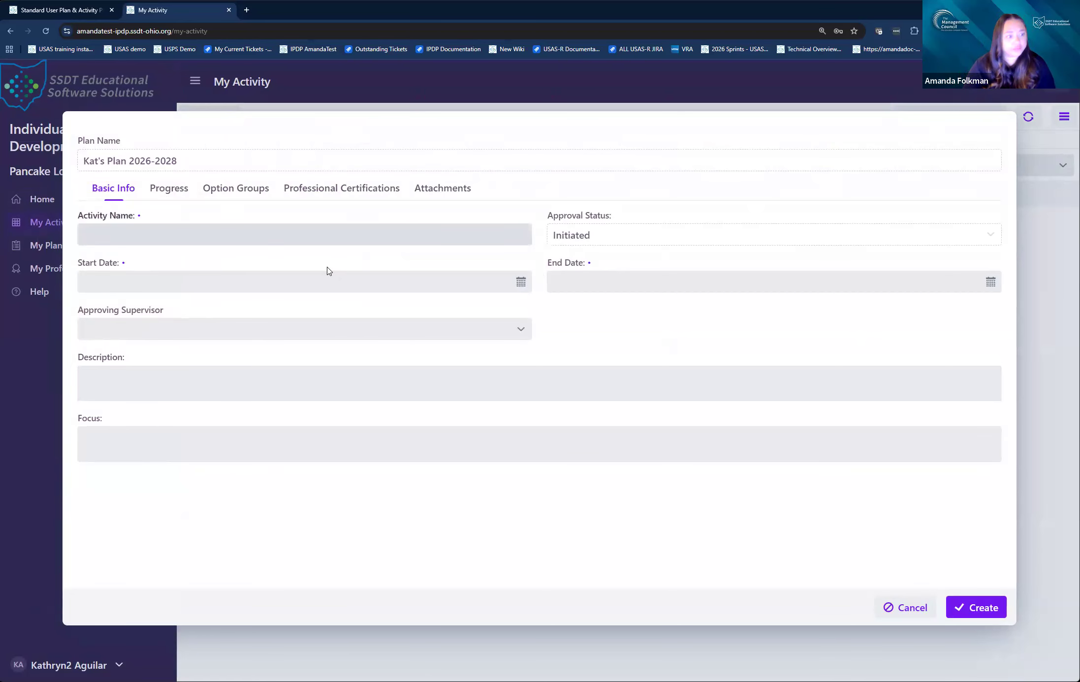
left_click(238, 237)
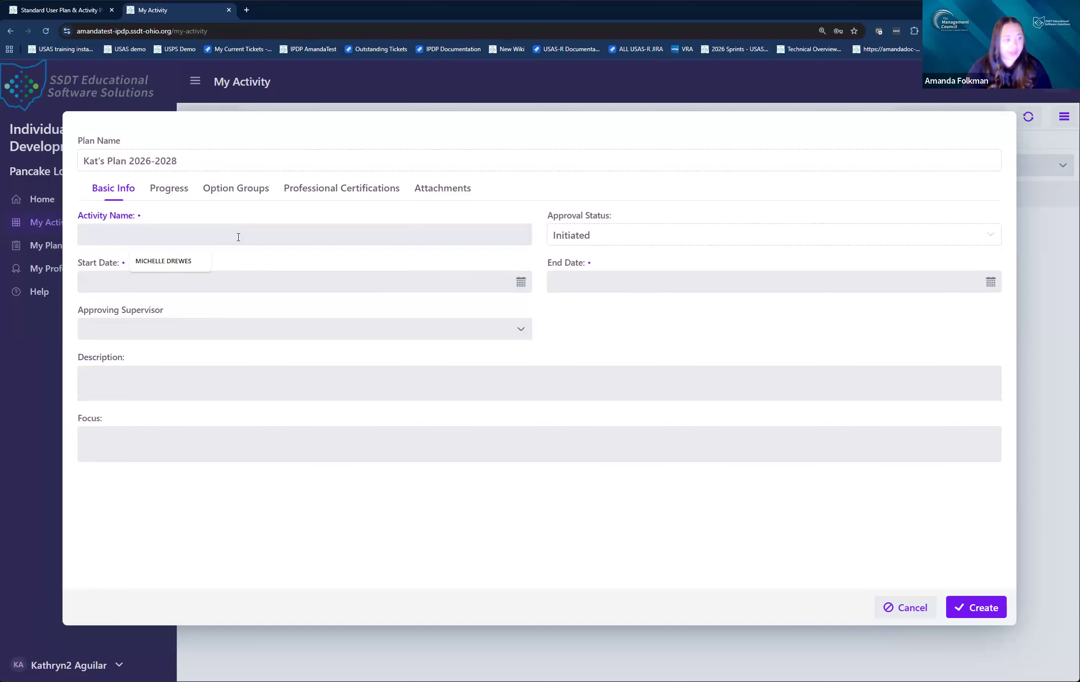
left_click(504, 185)
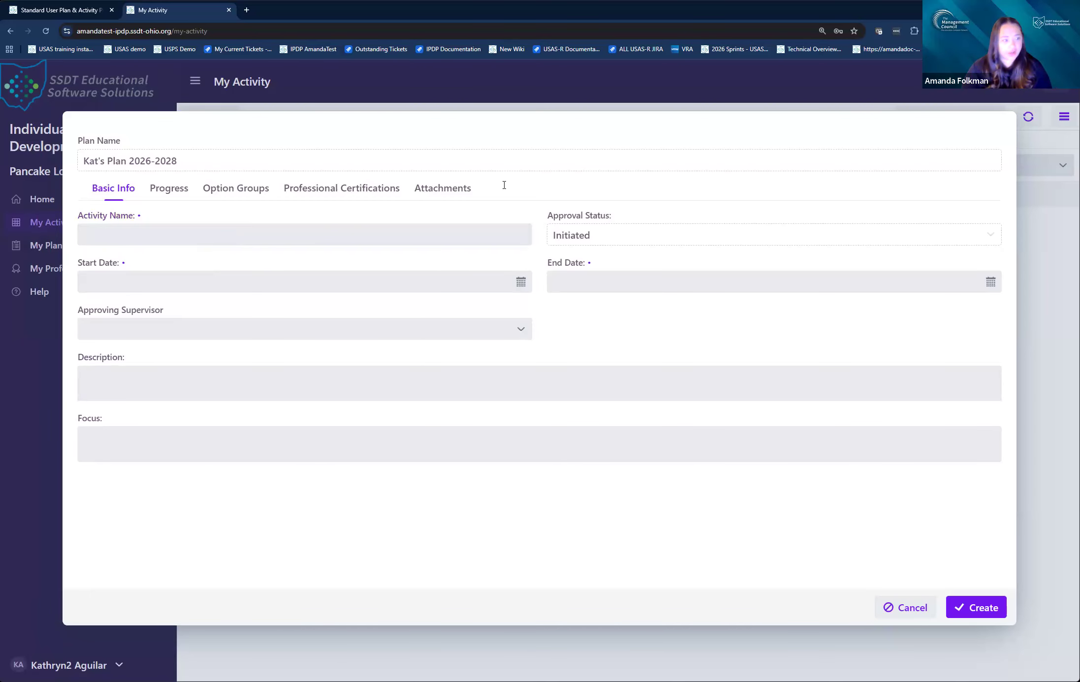
left_click(347, 233)
type("Con")
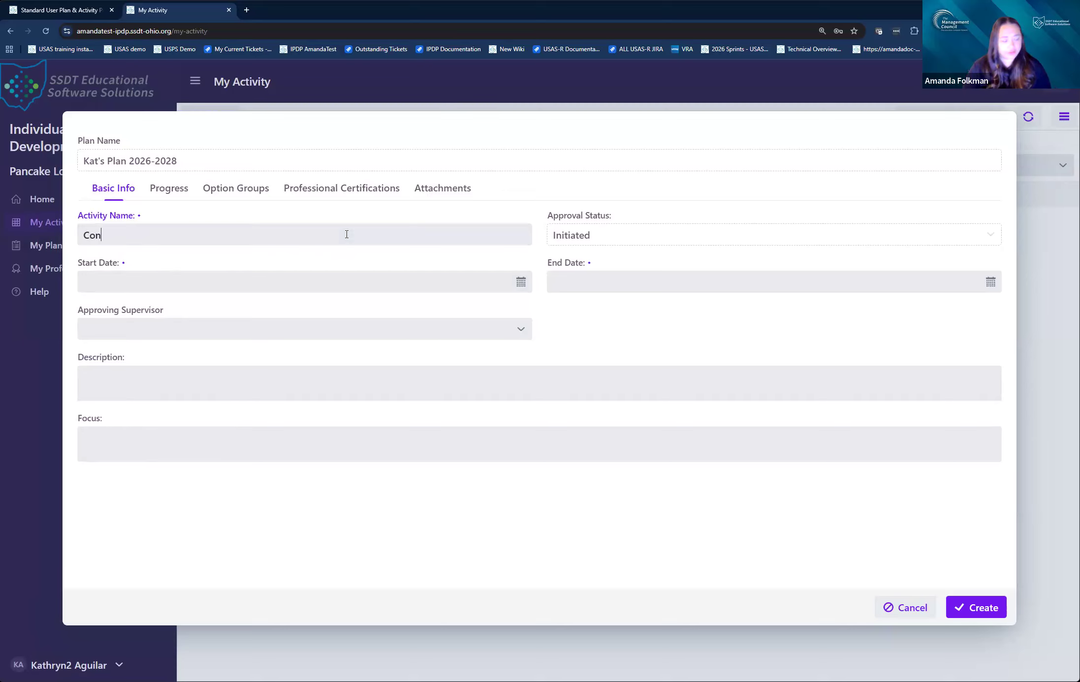
type("ference ABC")
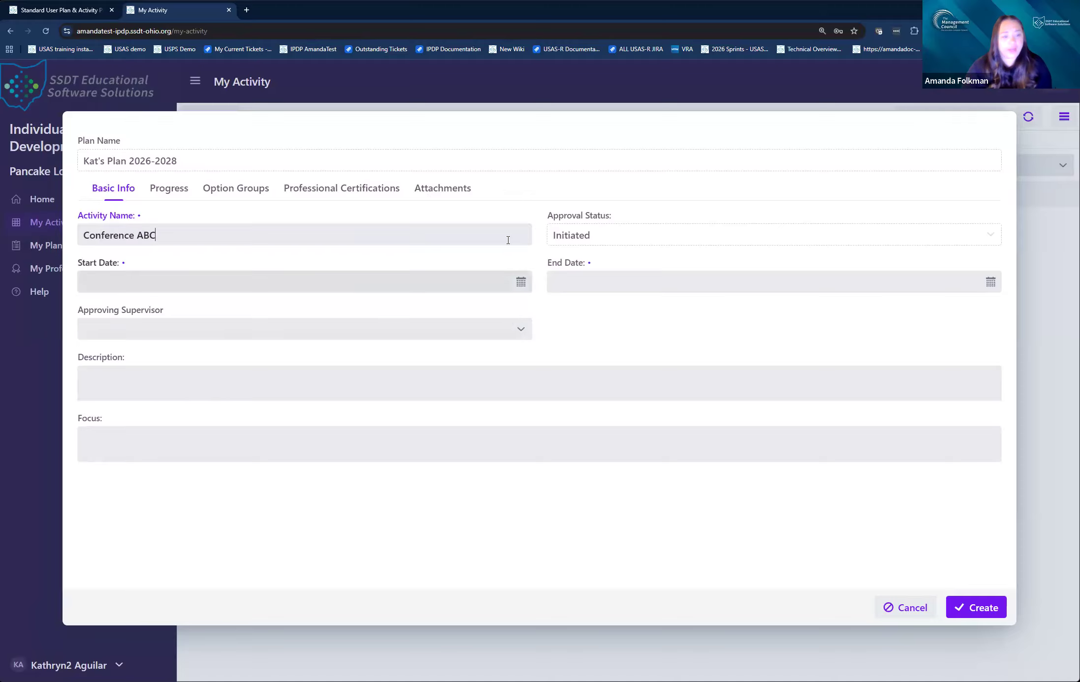
Set both the start date and the end date of the activity to 4/1/2026
left_click(450, 281)
left_click(156, 386)
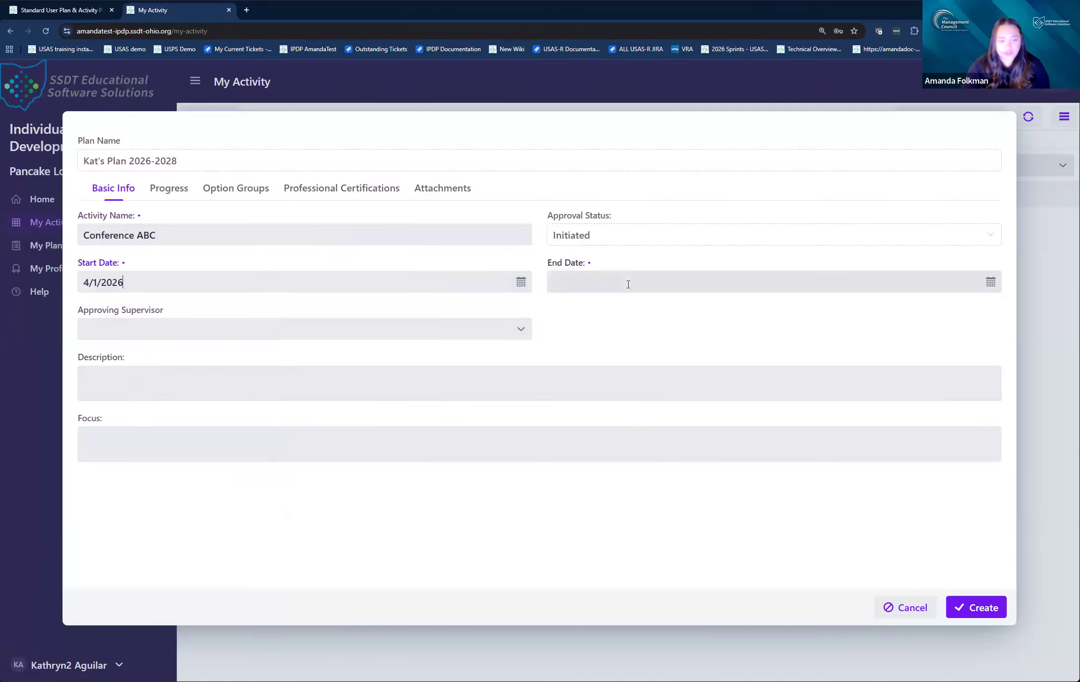
left_click(651, 278)
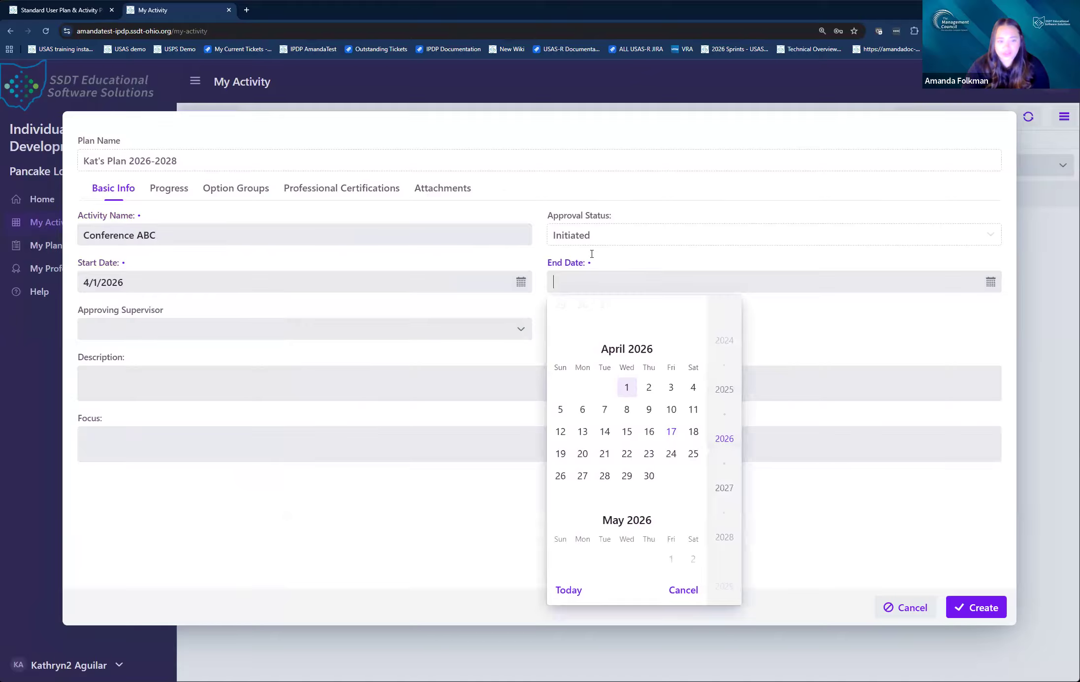
left_click(631, 388)
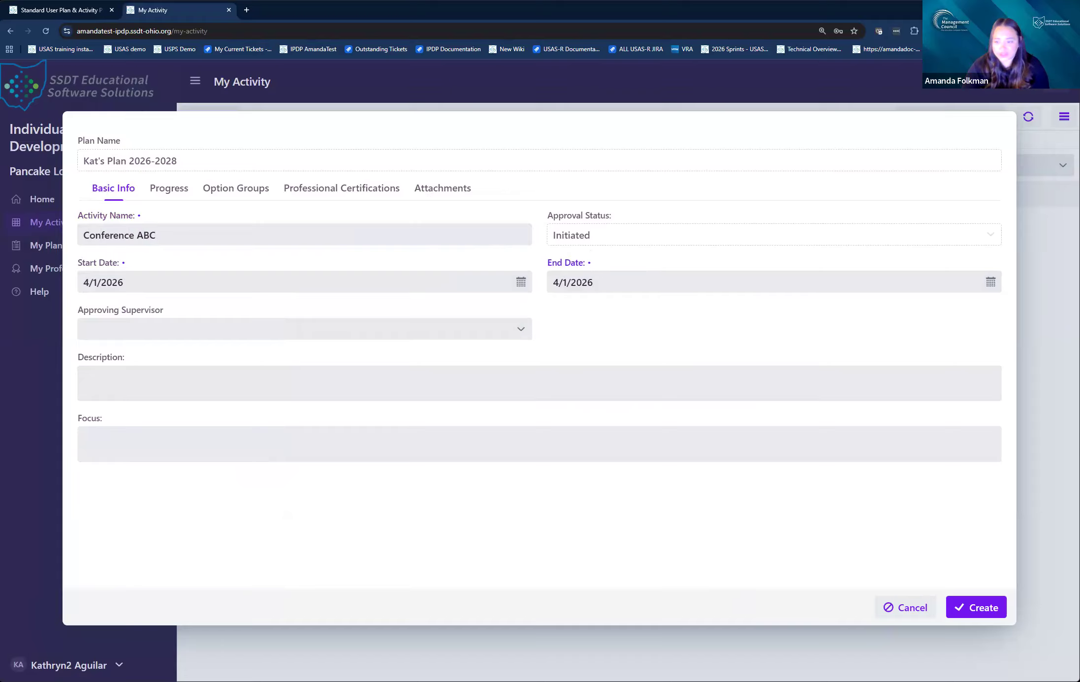
left_click(274, 301)
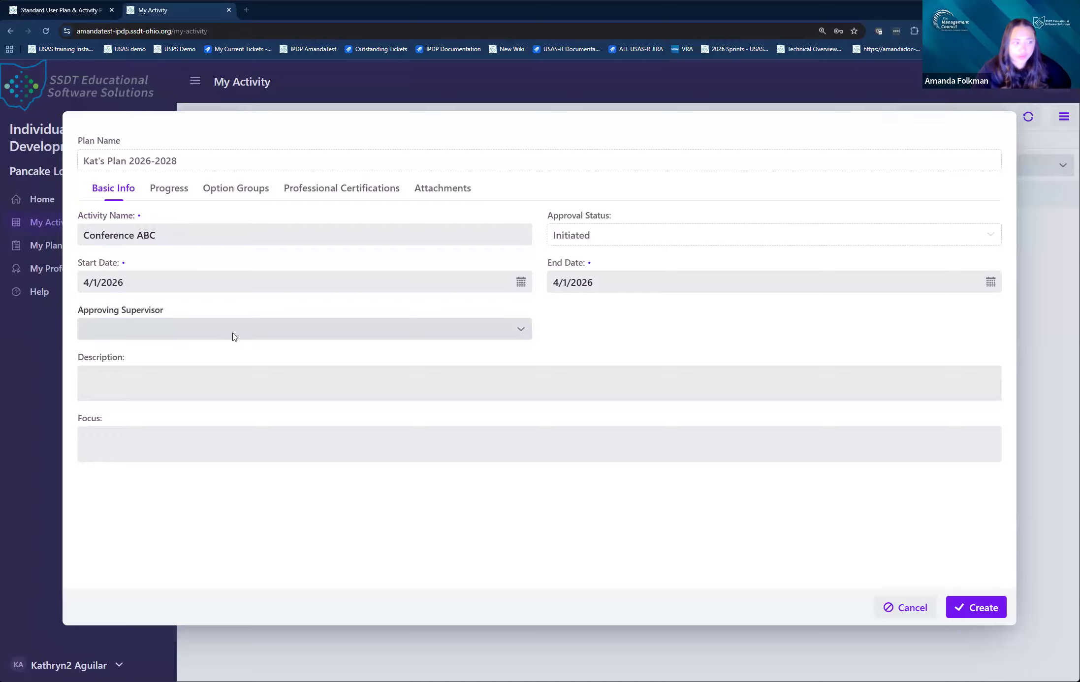
Enter the activity description "This is a conference that I'm going to to learn about ABC"
left_click(168, 386)
type("This is a con")
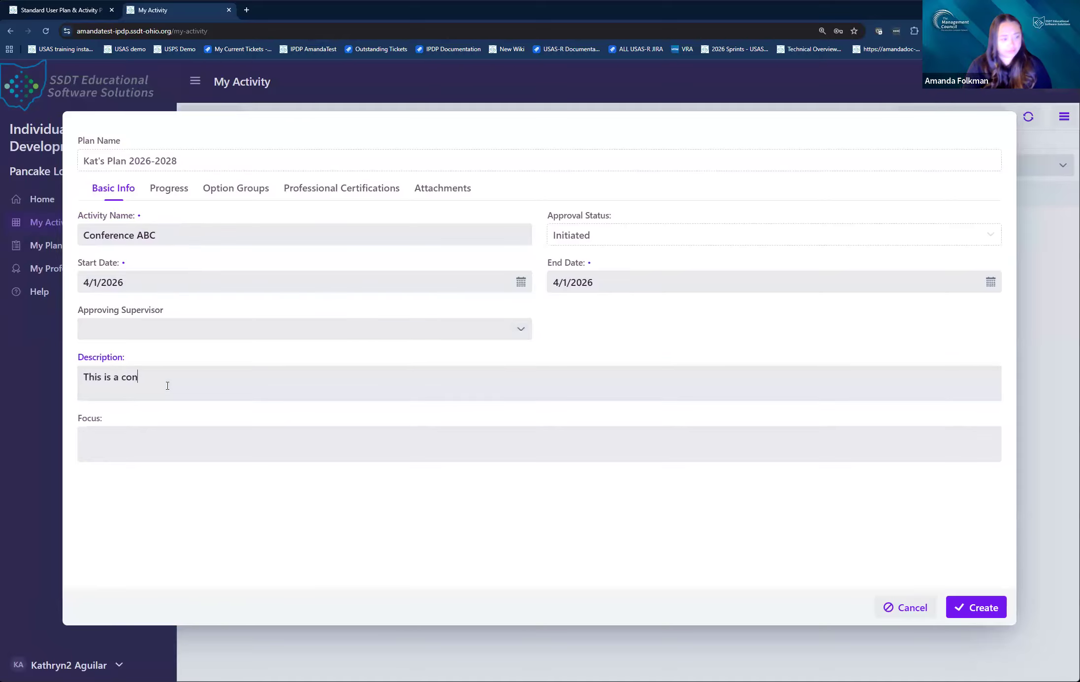
type("ference that I'm g")
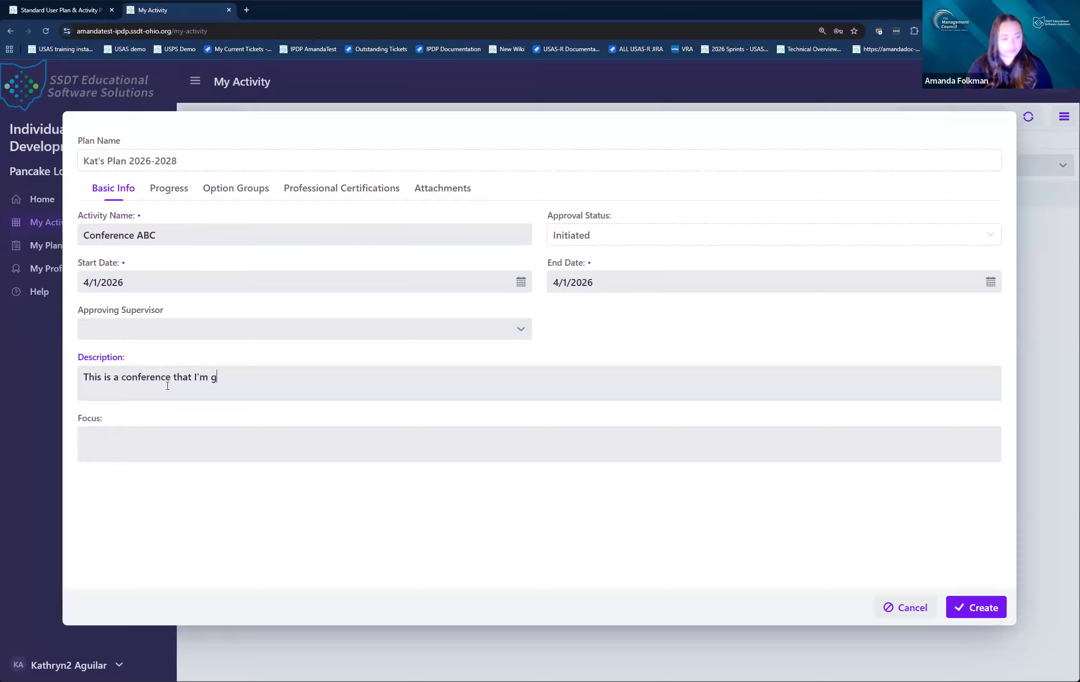
type("oing to to learn about ABC")
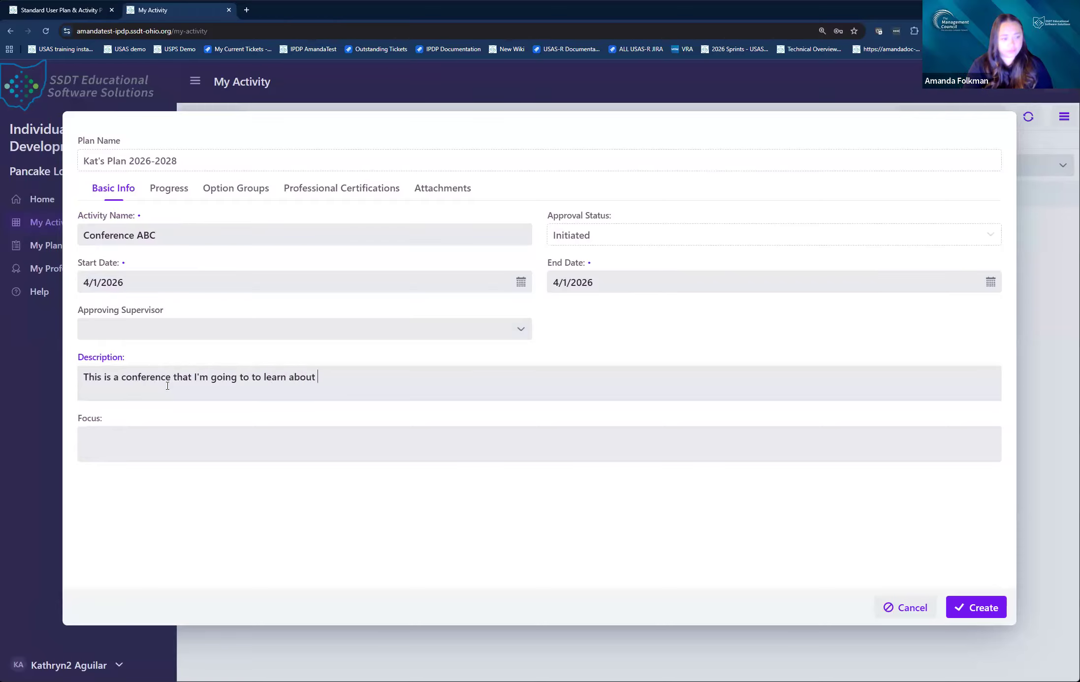
Enter "I'm going to focus on A" as the focus of the activity
left_click(250, 443)
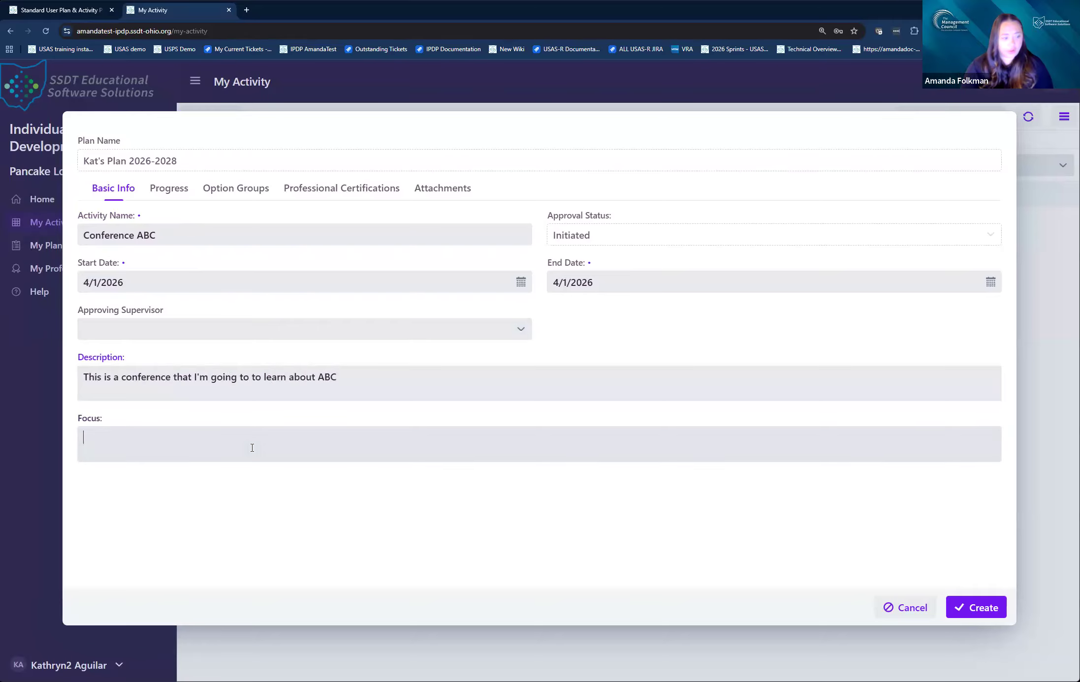
type("Focus on ")
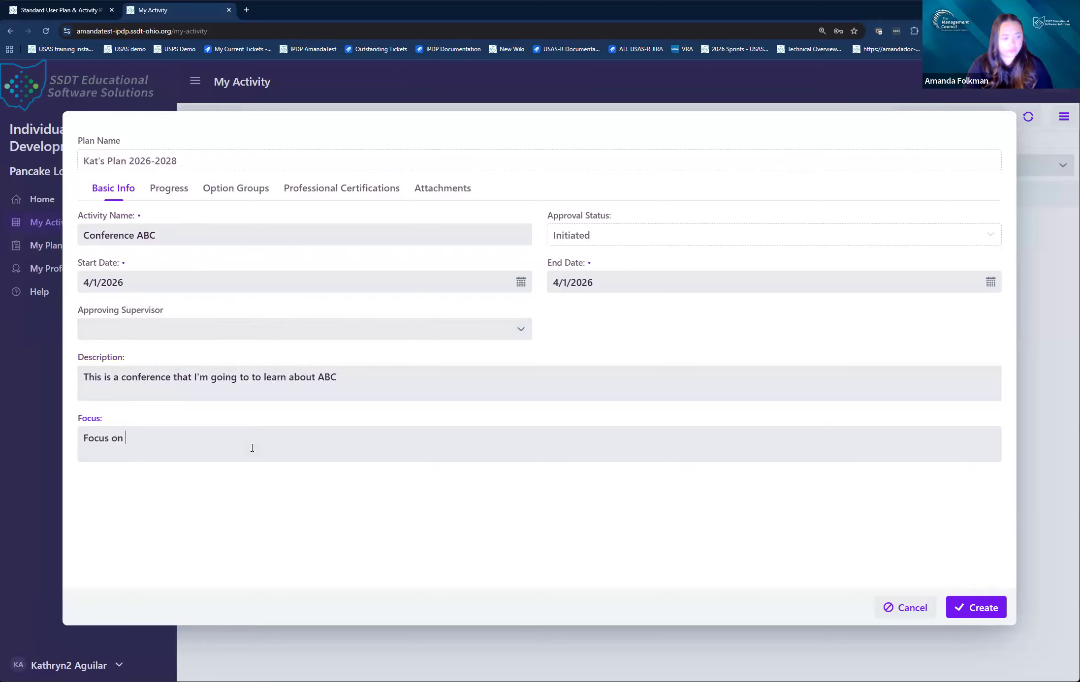
type("A")
key("ctrl+a")
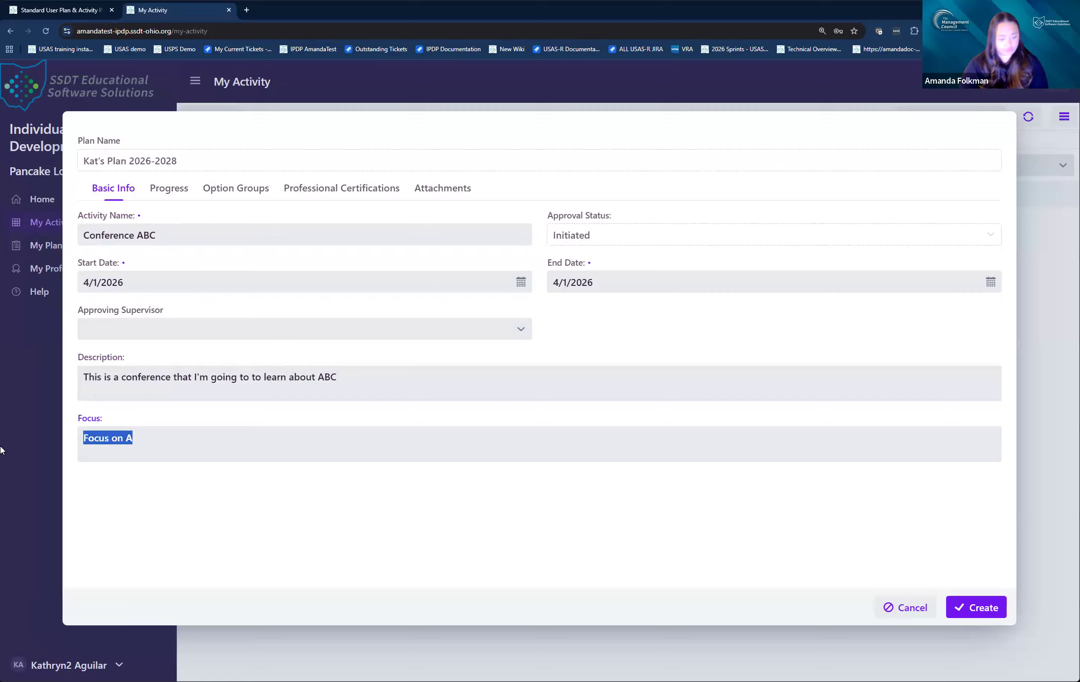
type("I'm going to focus on A")
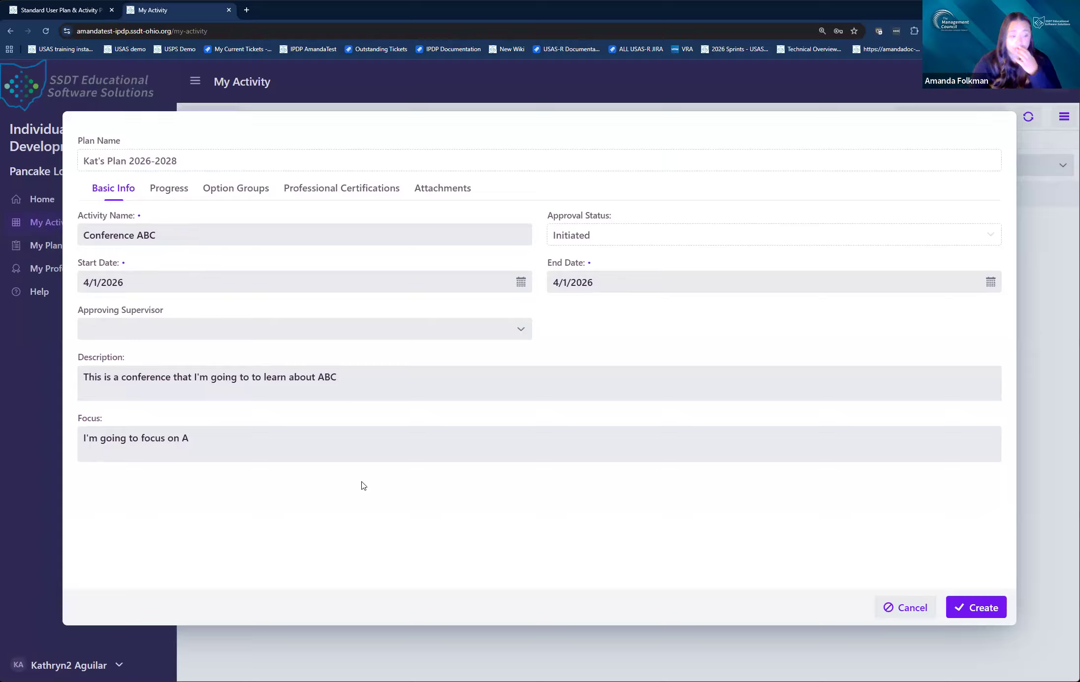
left_click(95, 419)
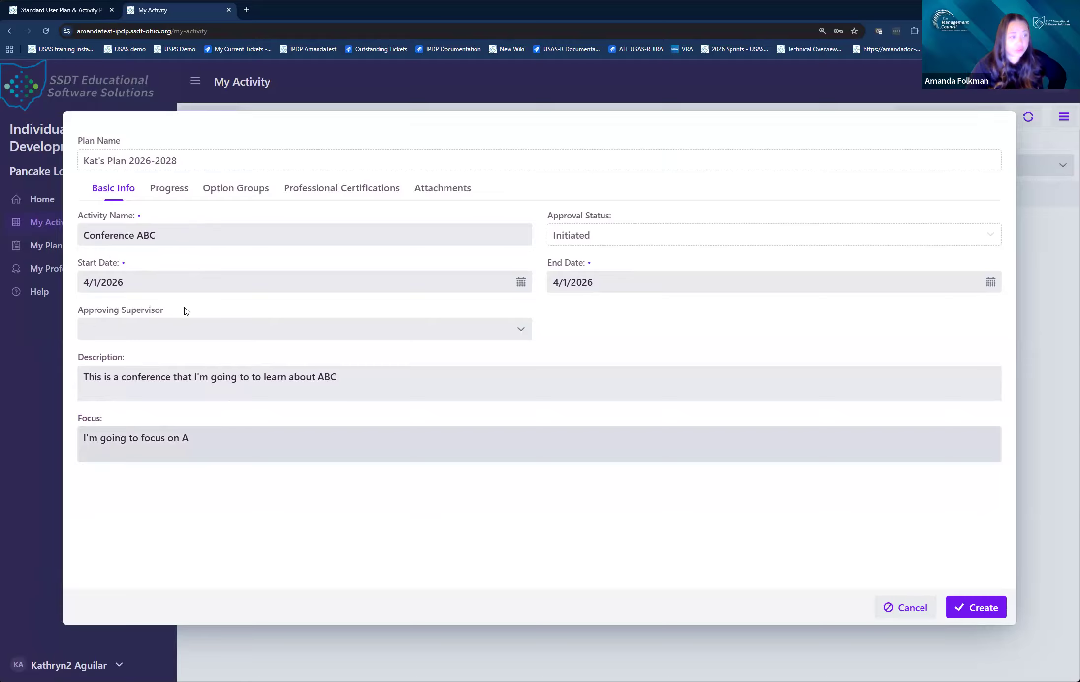
In the activity's progress details, set the progress unit to Continuing Education Units and the progress value to 1
left_click(166, 192)
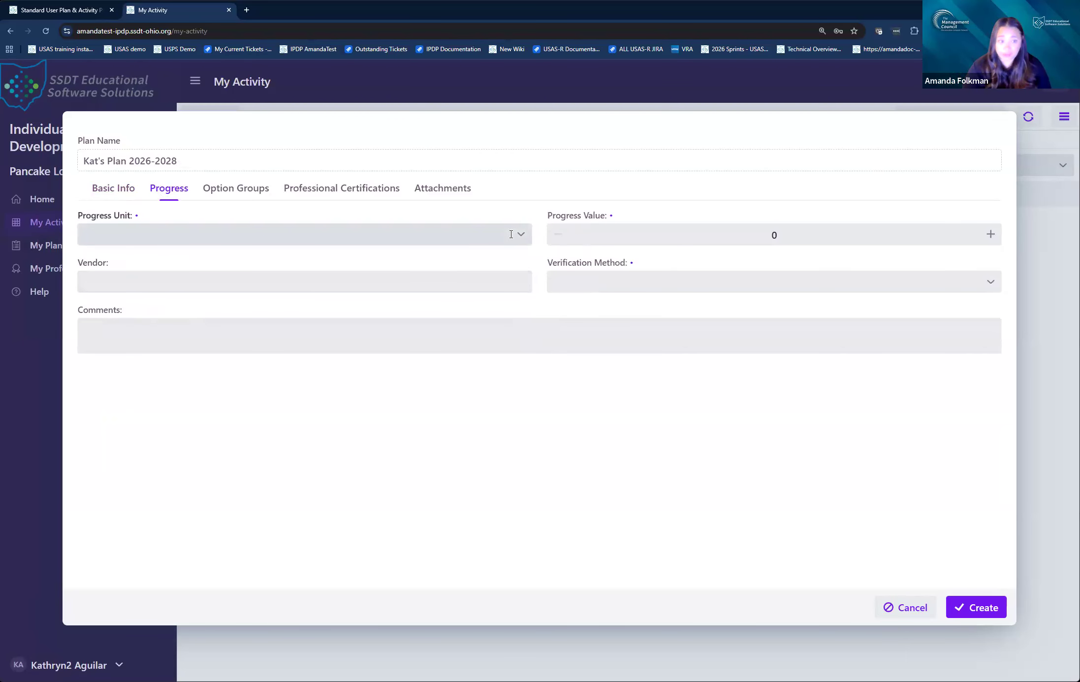
left_click(517, 241)
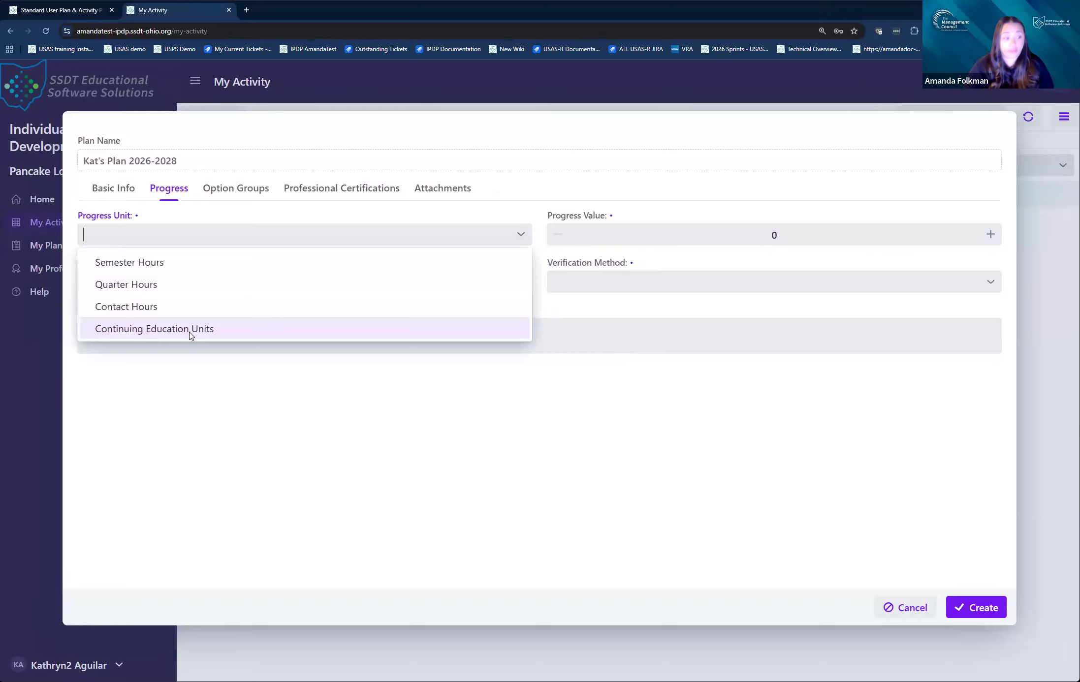
left_click(154, 329)
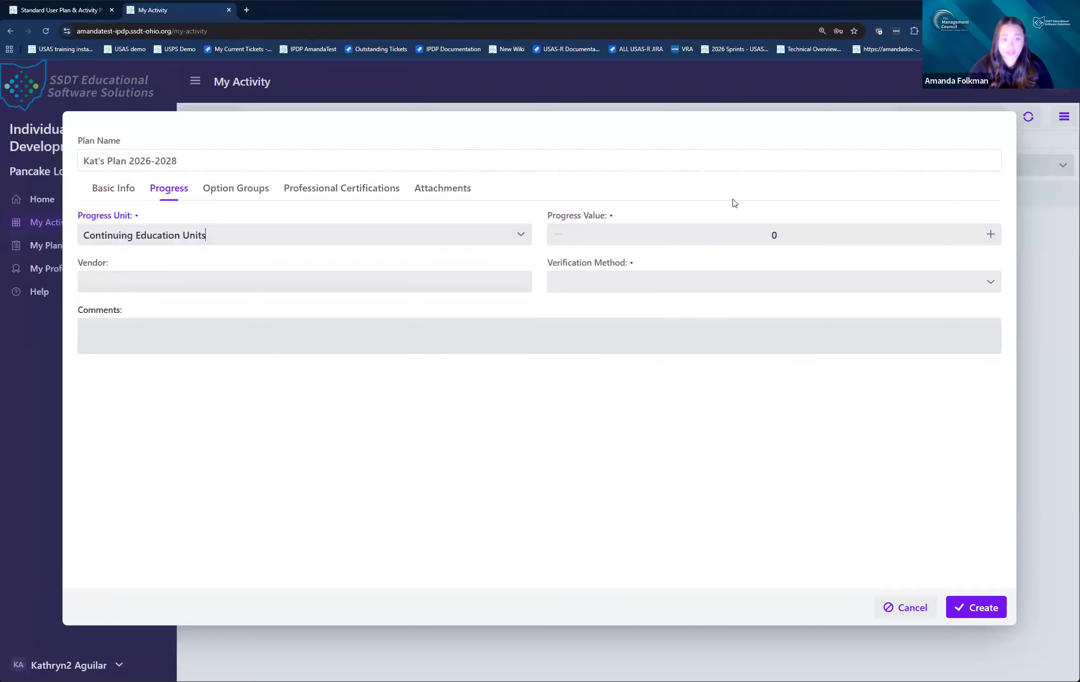
left_click(990, 235)
left_click(990, 235)
left_click(991, 235)
left_click_drag(831, 236, 769, 230)
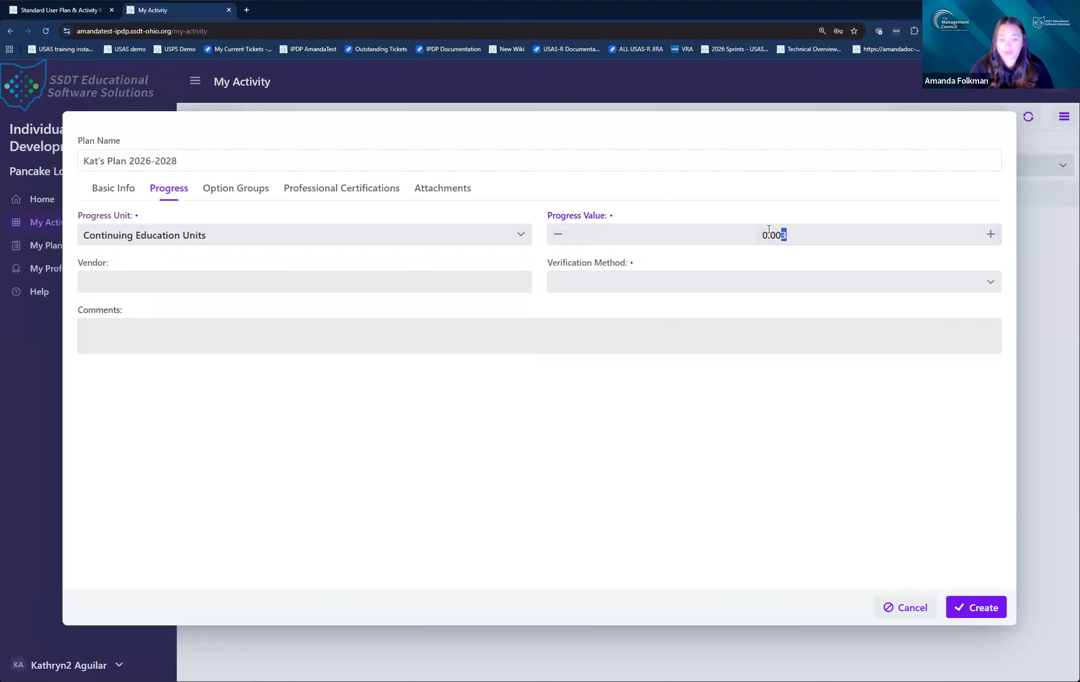
key("ctrl+a")
type("1")
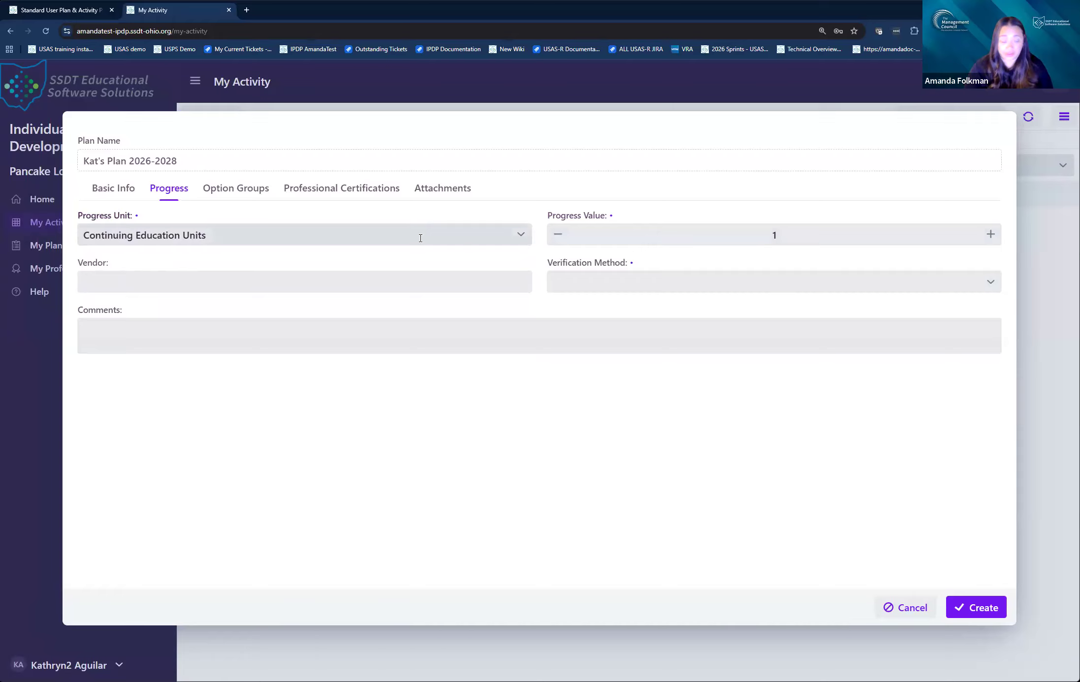
Try Contact Hours and Semester Hours as the progress unit, and set it back to Continuing Education Units
left_click(354, 234)
left_click(93, 328)
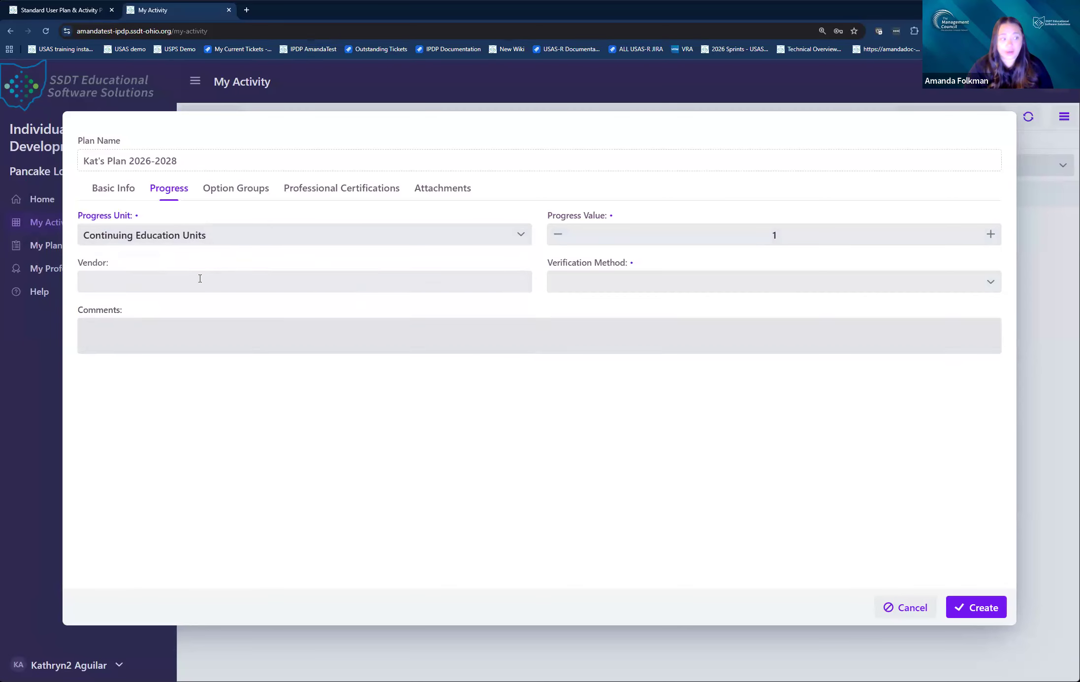
left_click(242, 233)
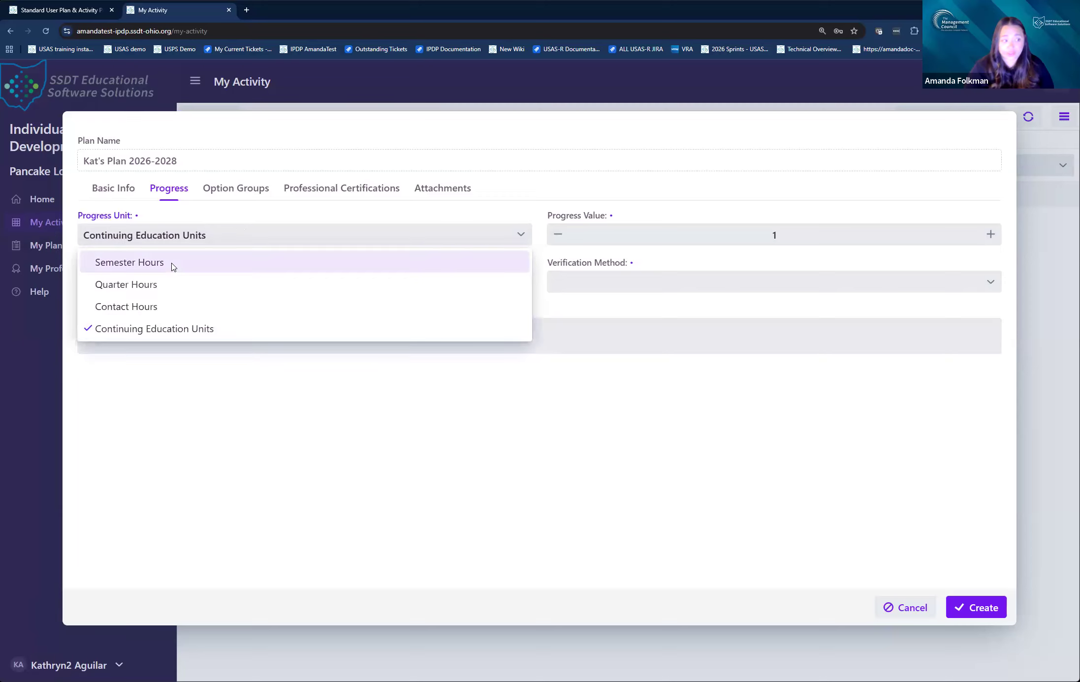
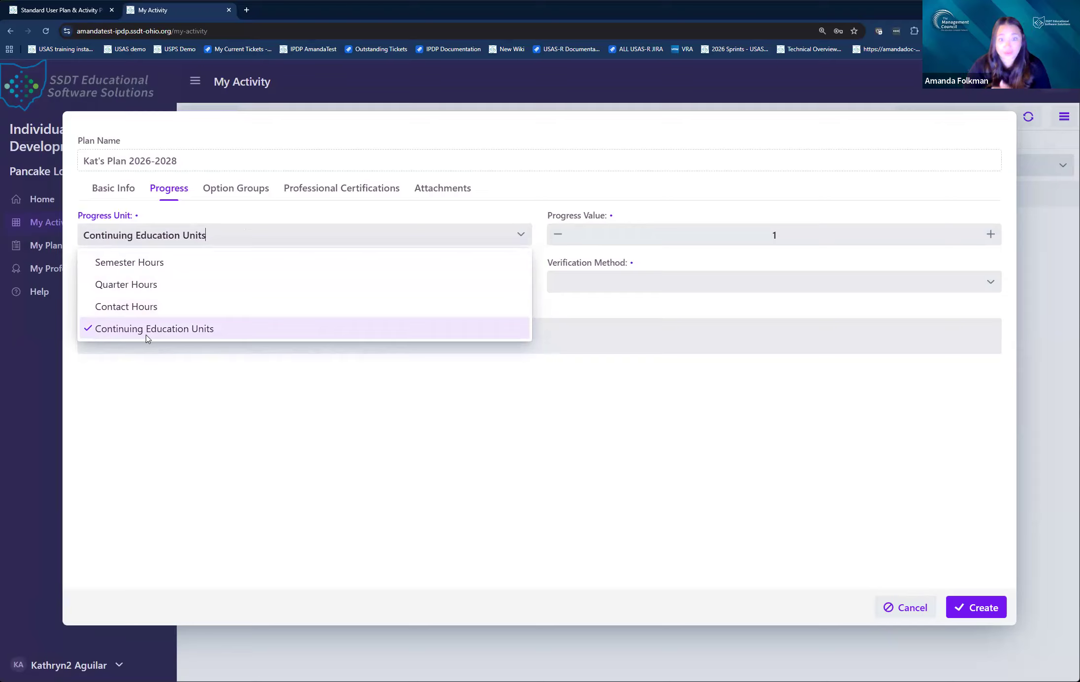
left_click(150, 308)
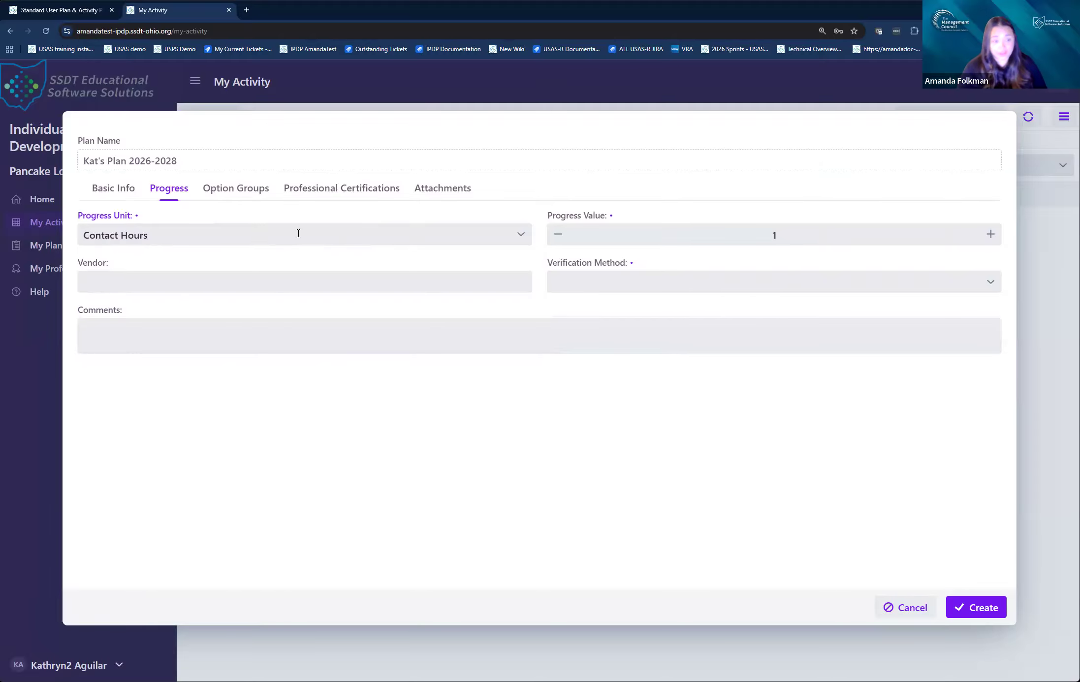
left_click(298, 233)
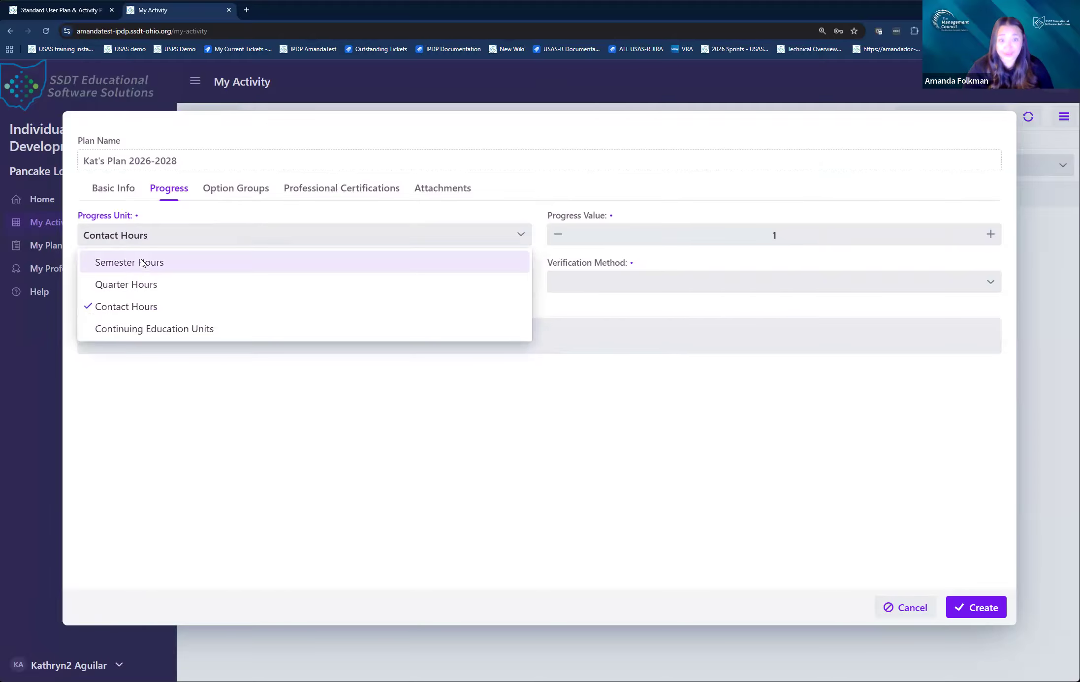
left_click(195, 256)
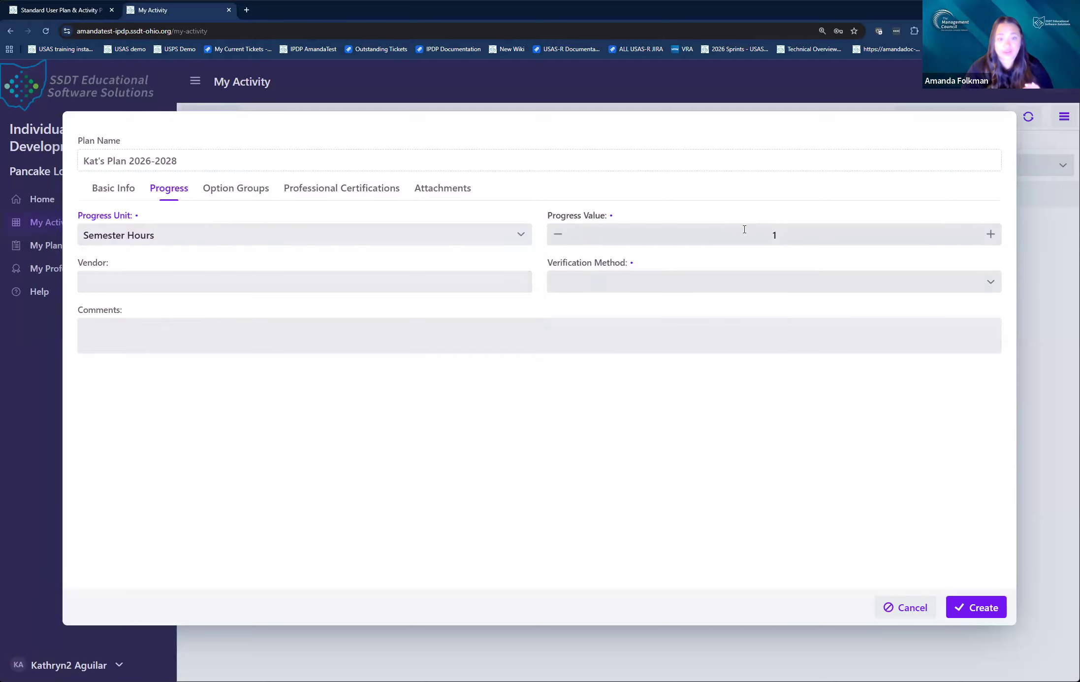
double_click(776, 235)
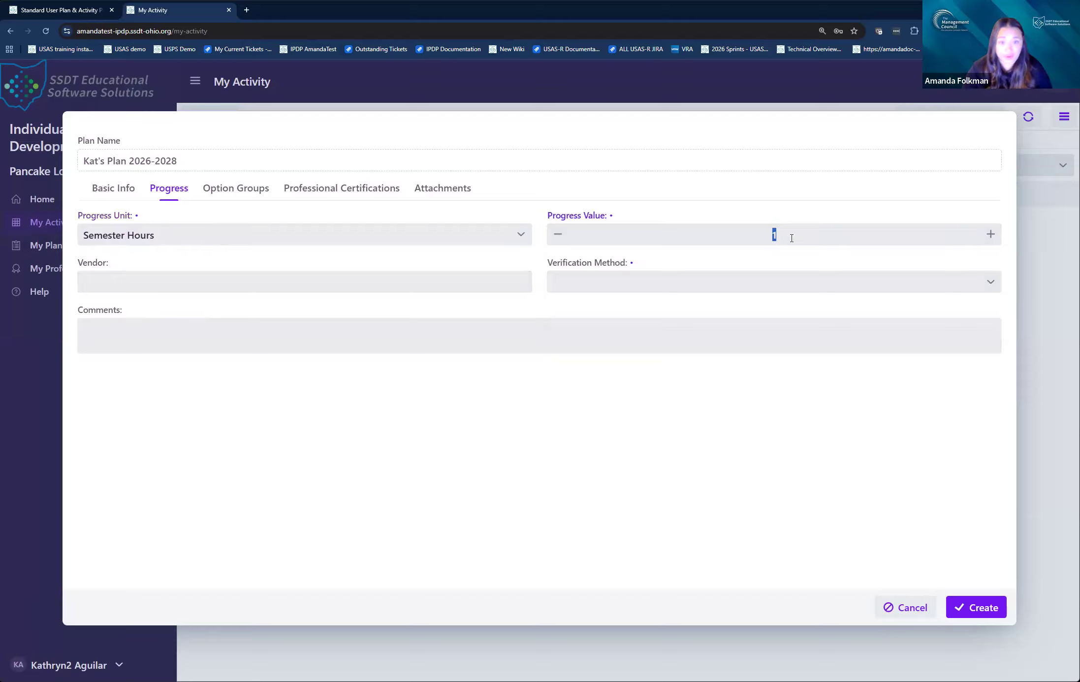
left_click(281, 239)
left_click(282, 239)
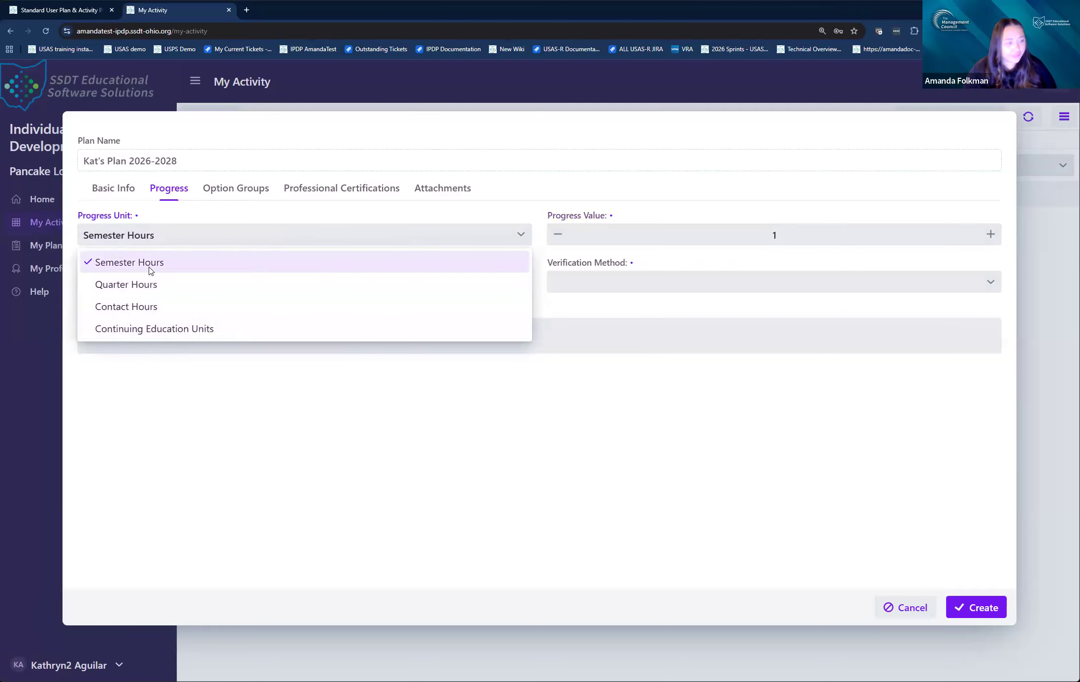
left_click(247, 217)
left_click(252, 231)
left_click(150, 333)
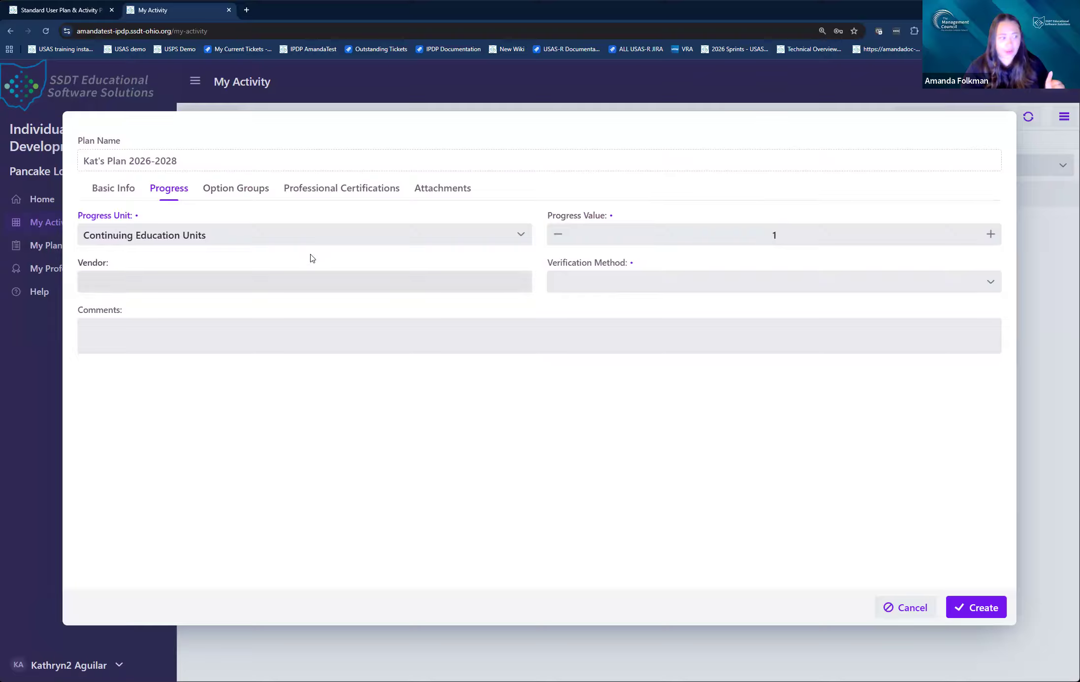
Set the activity's vendor to "ABC Conference Organizer" and its verification method to Agenda
left_click(335, 281)
type("ABC Conference Organizer")
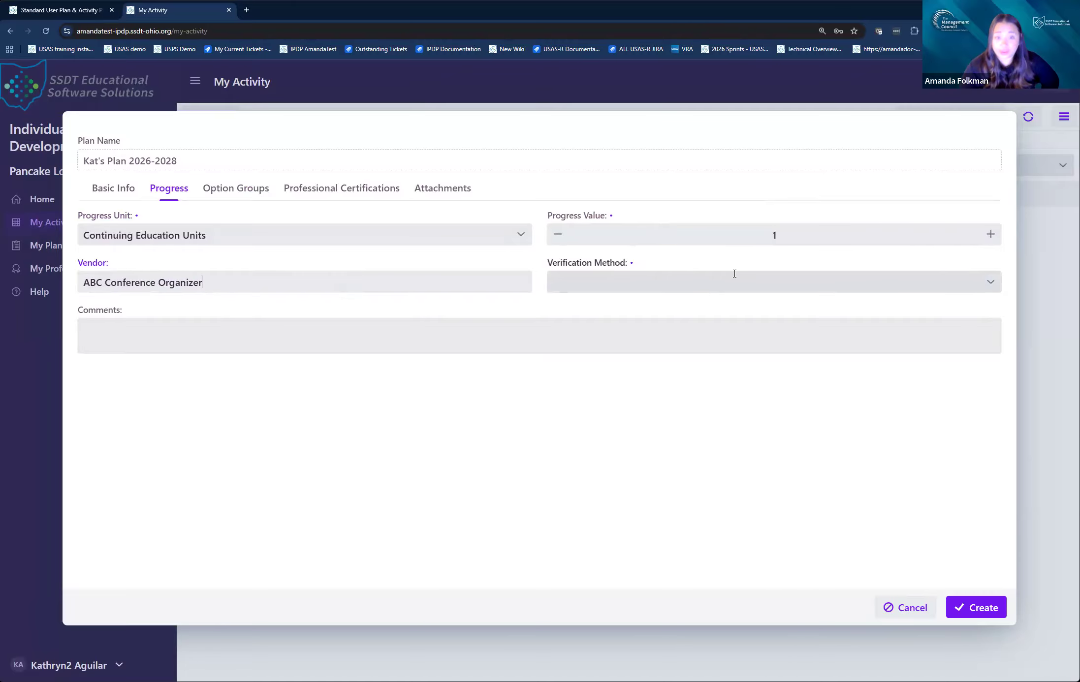
left_click(746, 283)
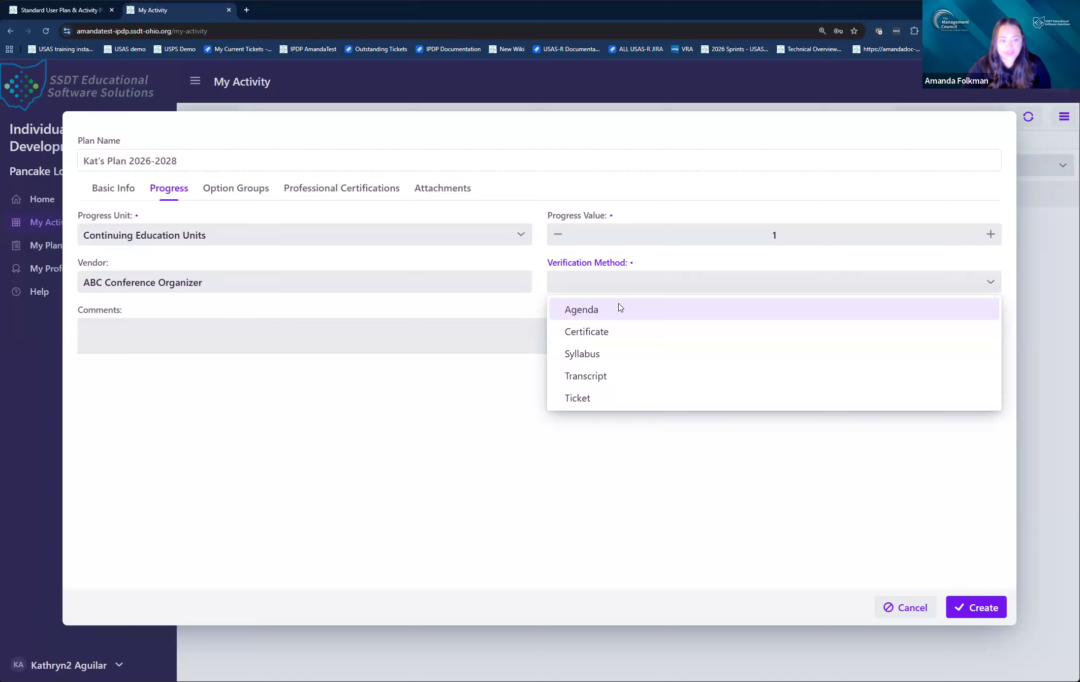
left_click(596, 310)
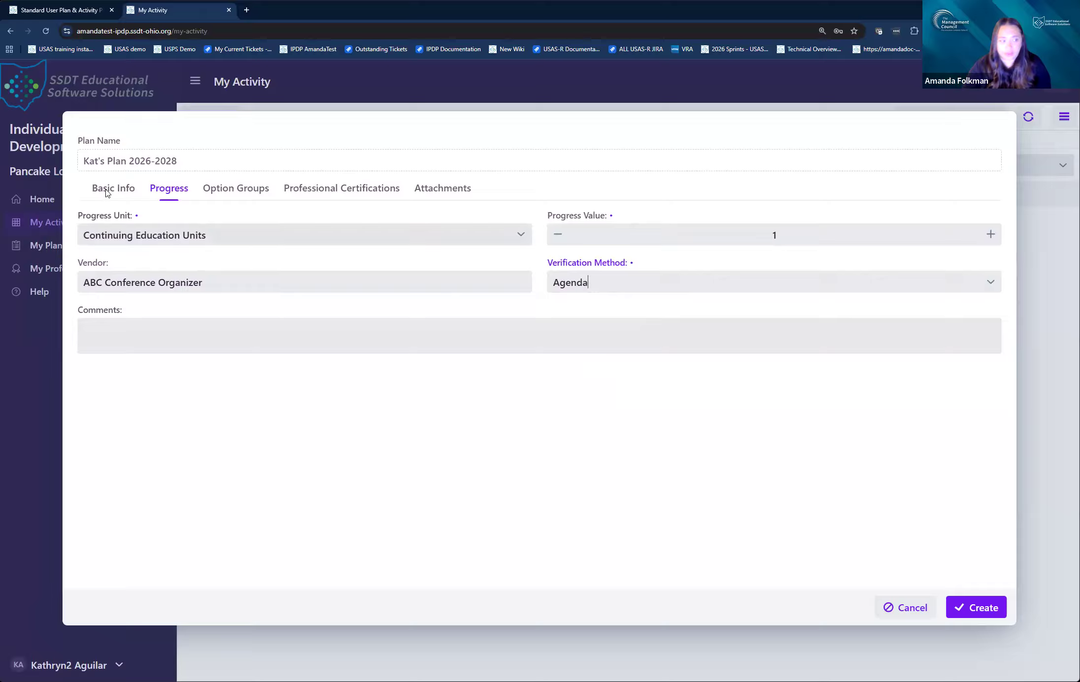
left_click(290, 332)
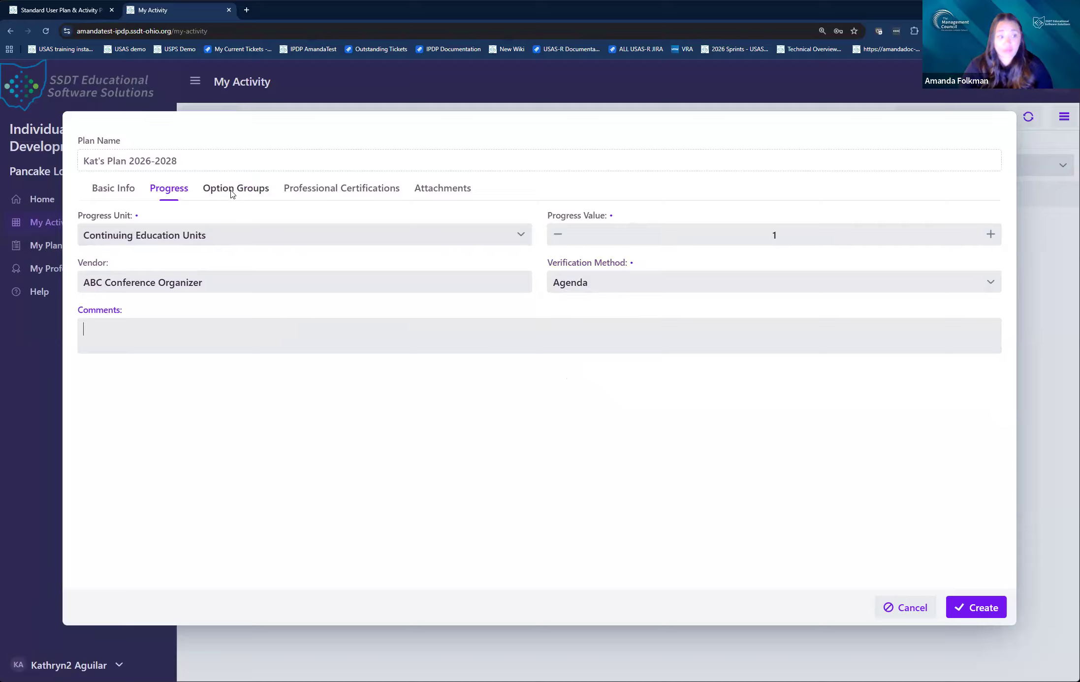
Collapse the activity's option groups, and under Conference select In Person and Single Session
left_click(211, 187)
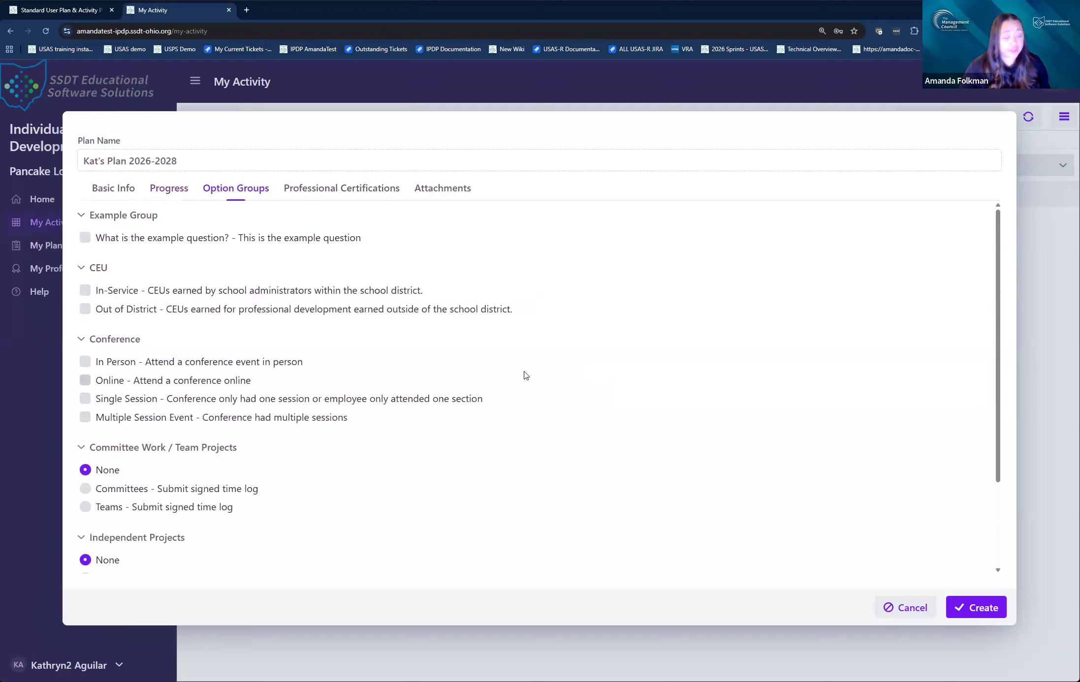
left_click(81, 215)
left_click(82, 242)
left_click(82, 270)
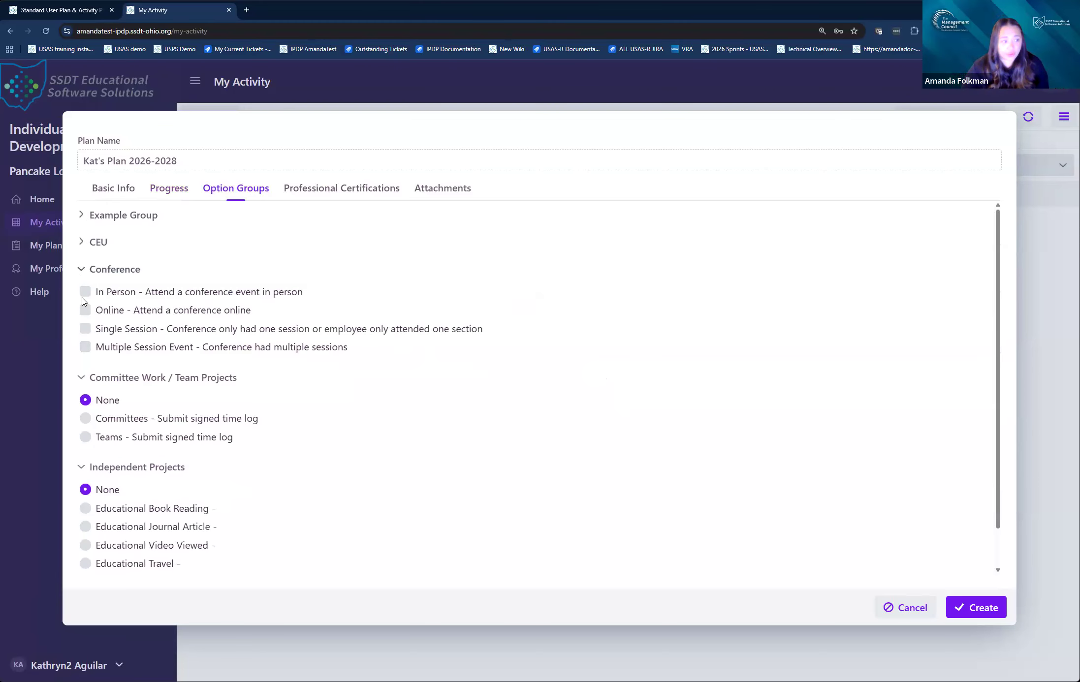
left_click(81, 296)
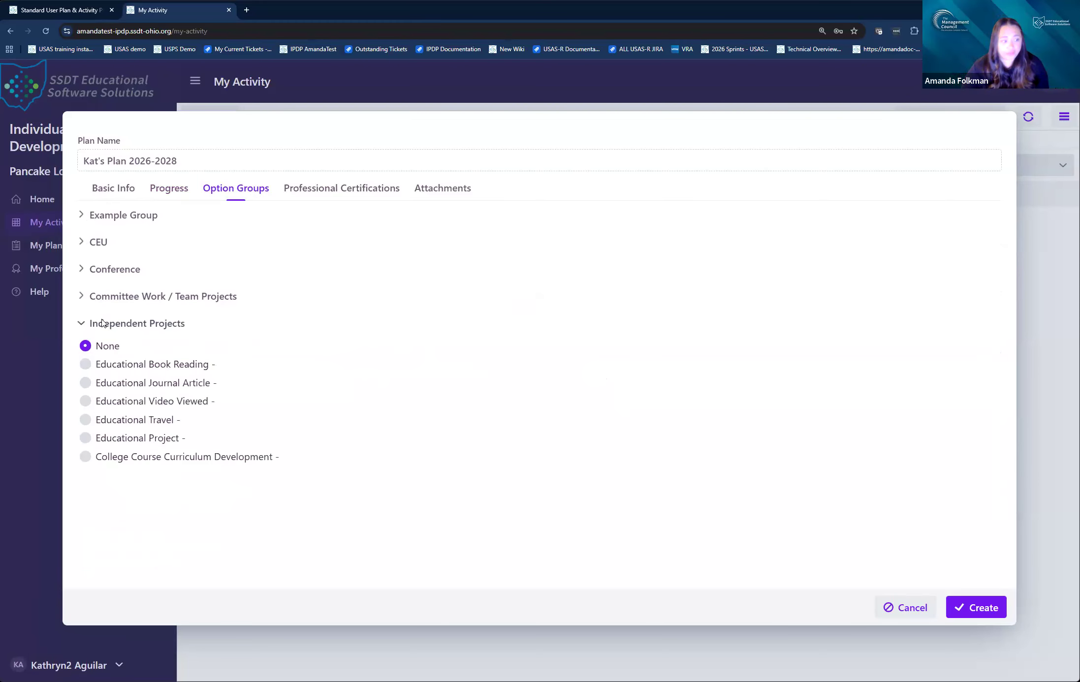
left_click(155, 320)
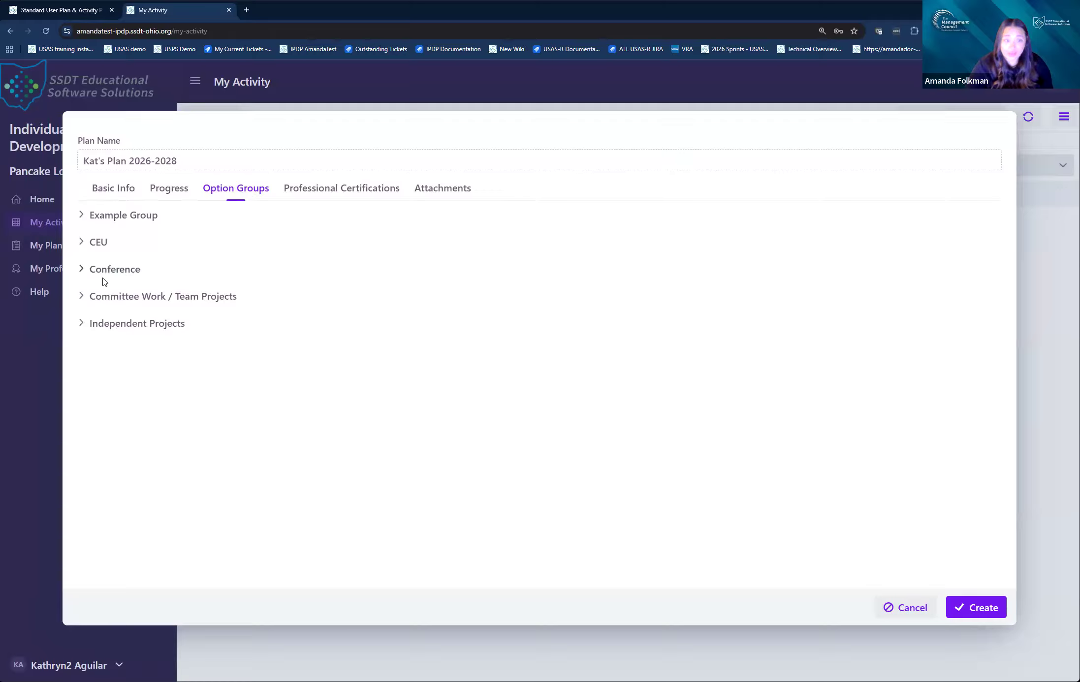
left_click(82, 271)
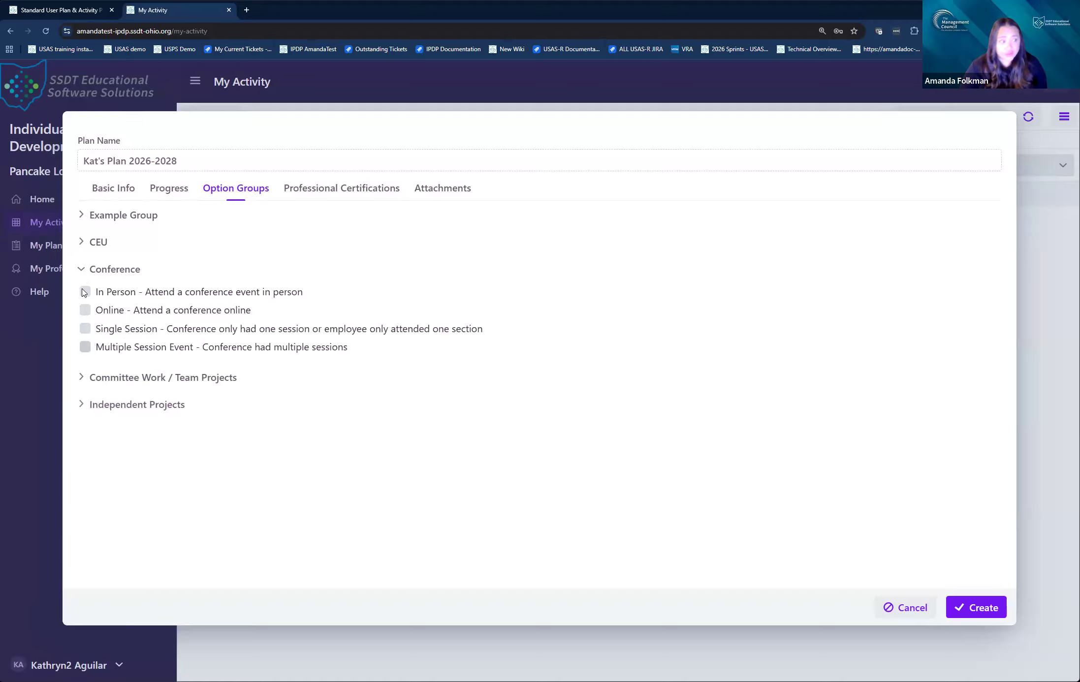
left_click(258, 295)
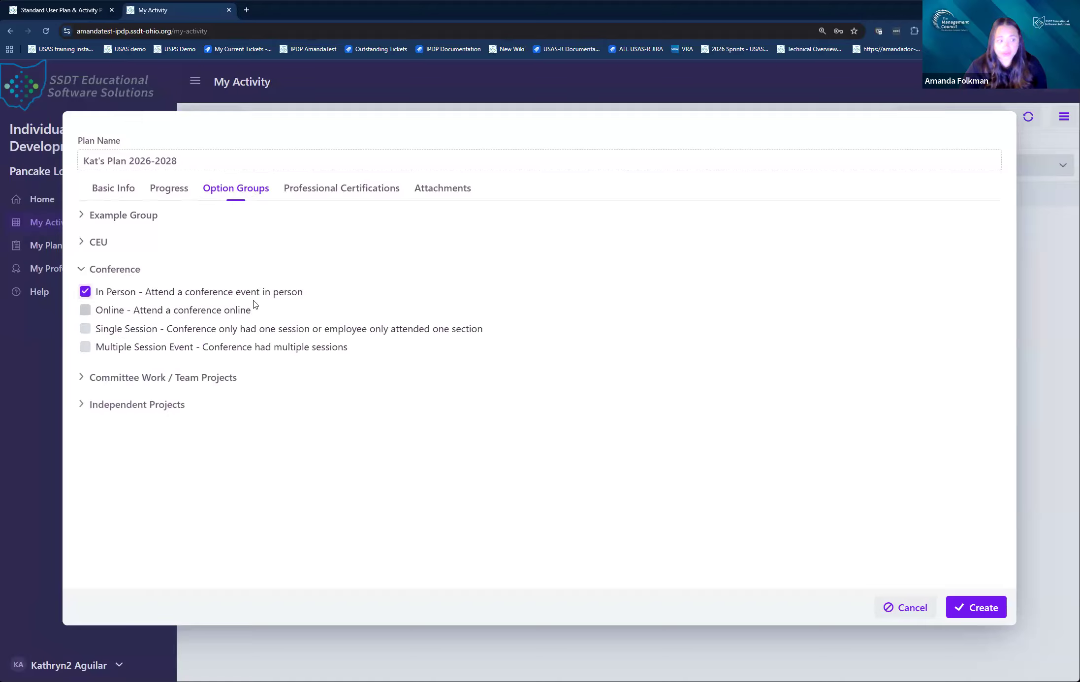
left_click(413, 335)
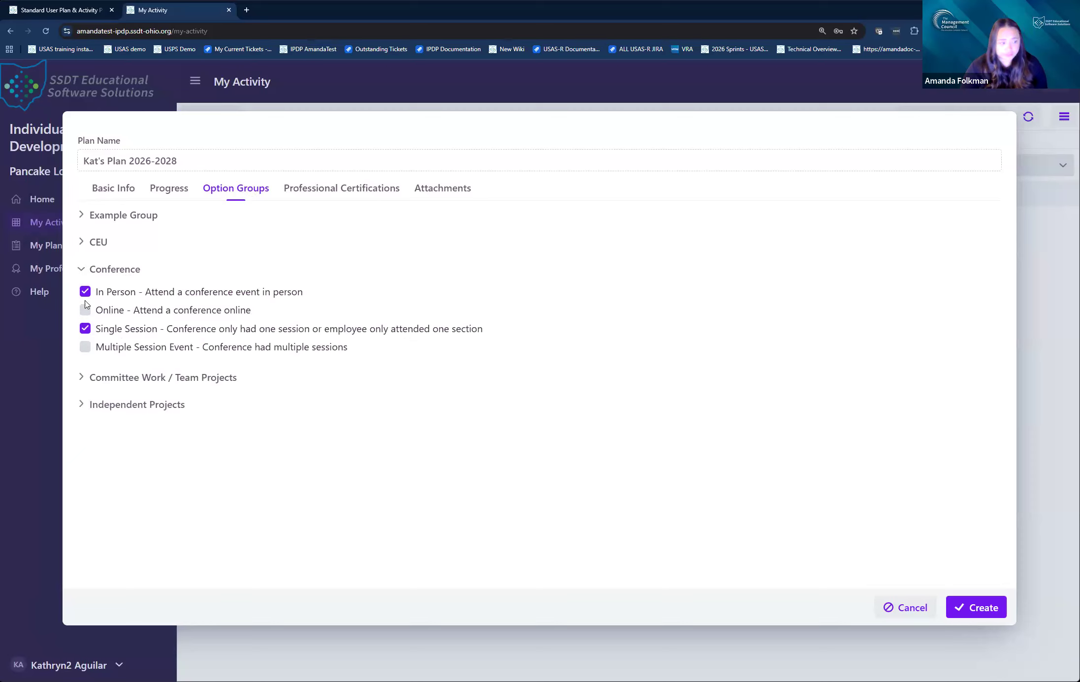
Set Independent Projects to Educational Travel and expand the remaining option groups
left_click(83, 408)
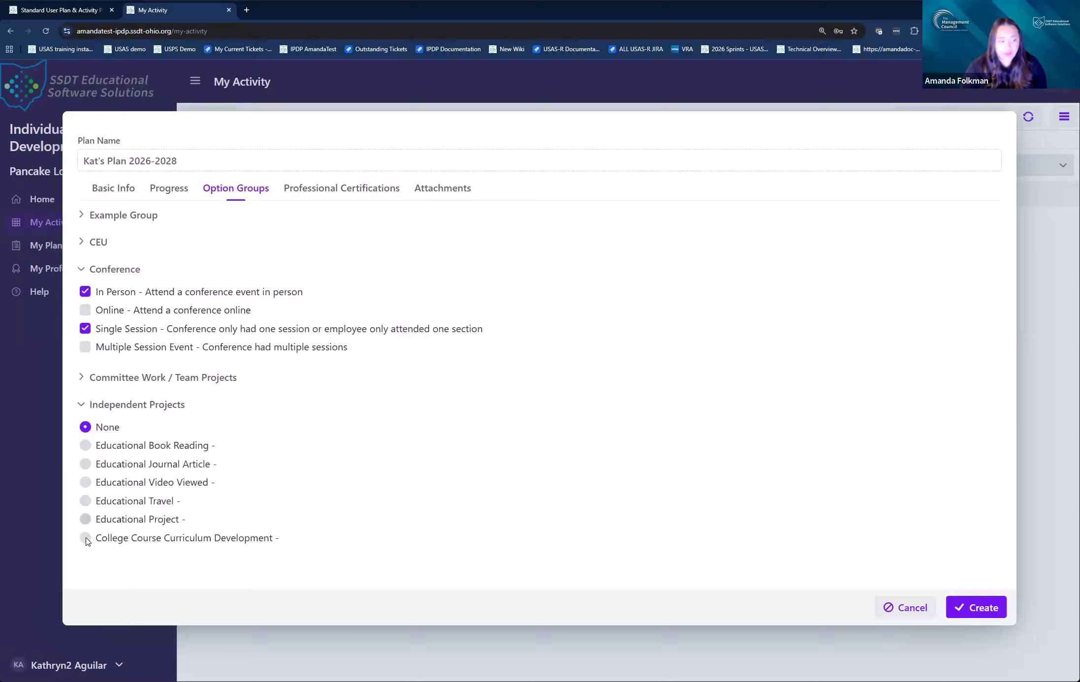
left_click(86, 502)
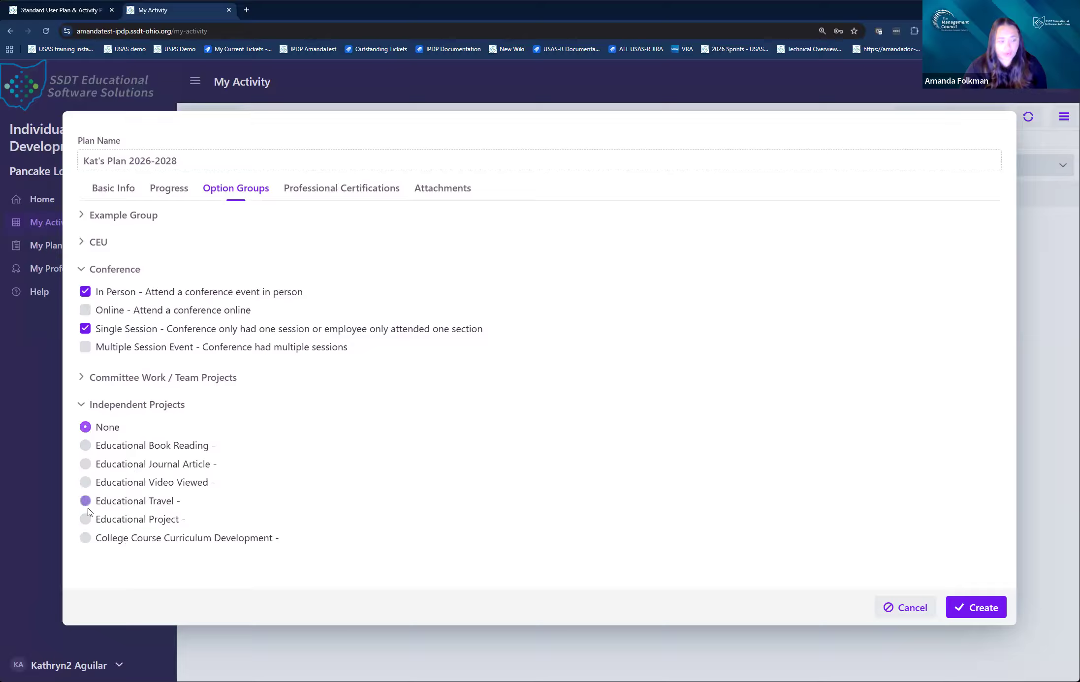
left_click(85, 427)
left_click(87, 501)
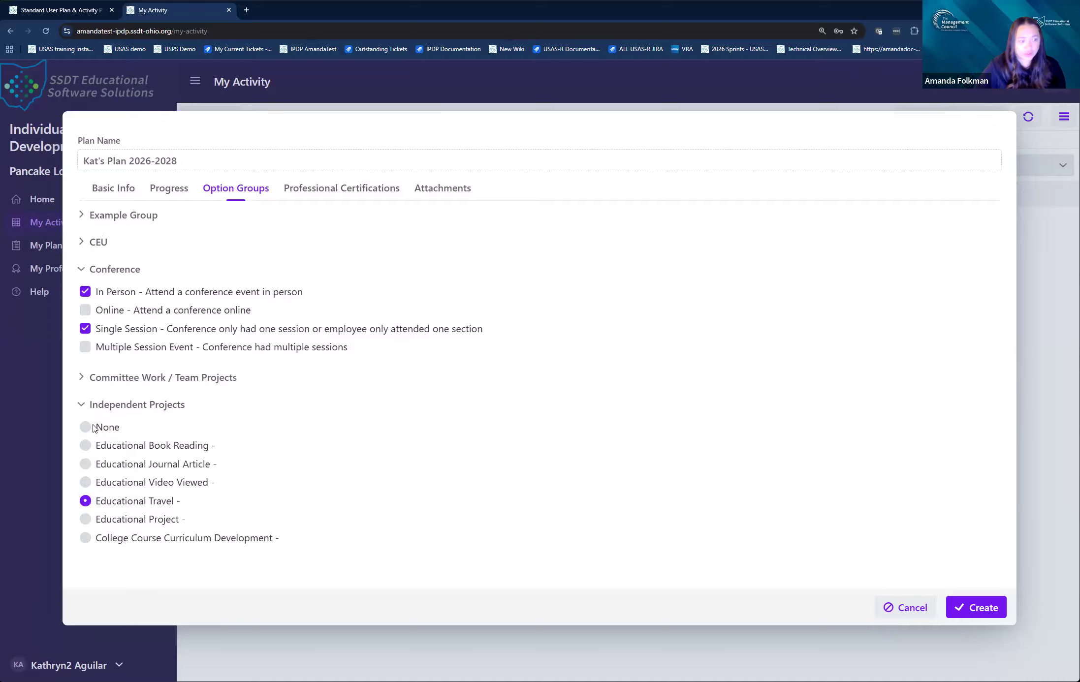
left_click(82, 378)
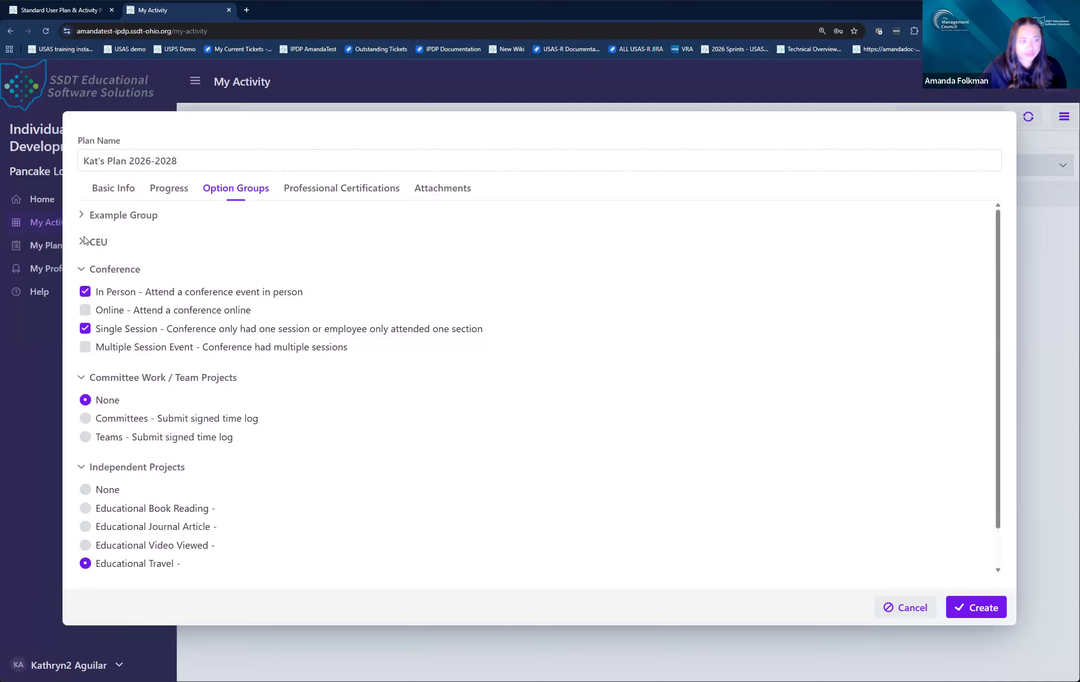
left_click(81, 215)
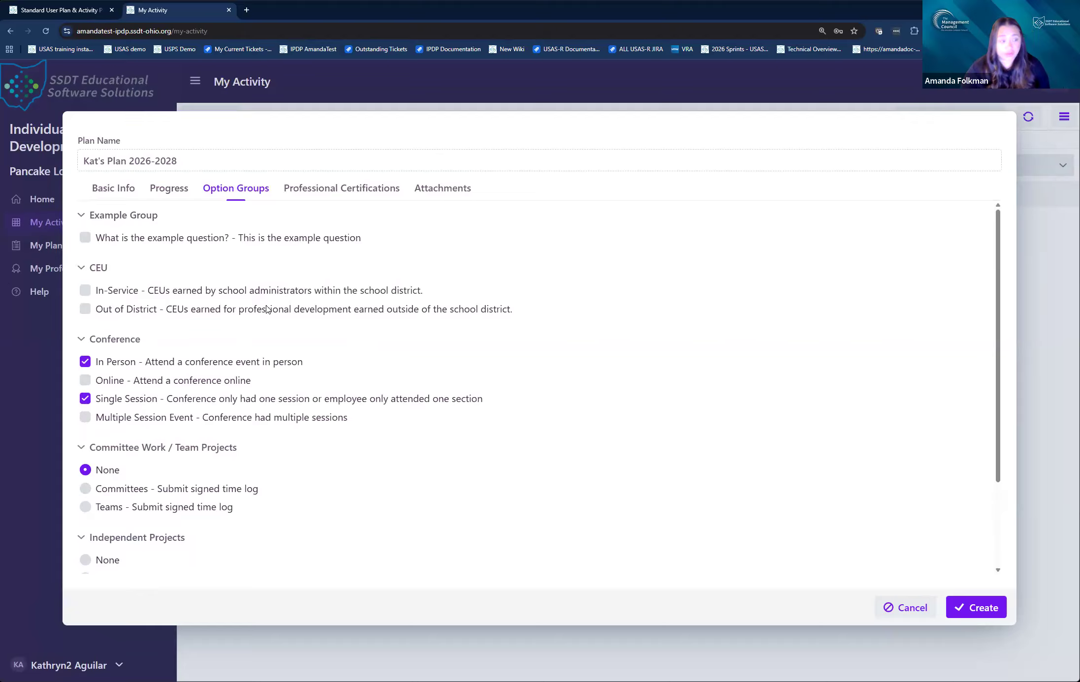
View the activity's professional certifications and attachments sections, and create the activity without adding anything to them
left_click(352, 194)
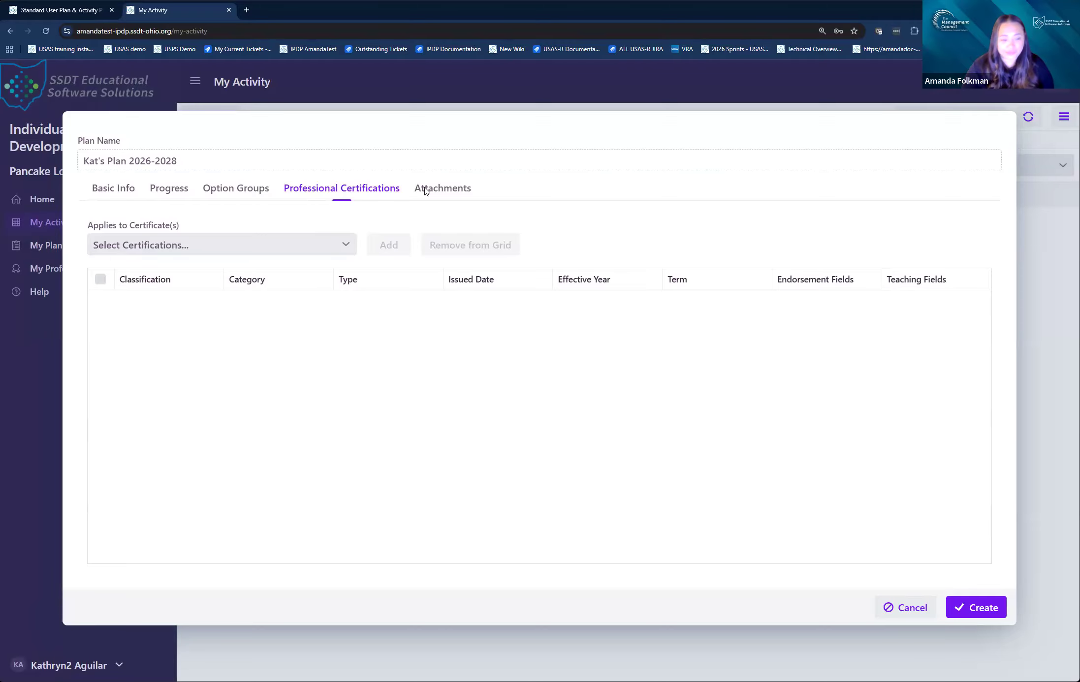
left_click(442, 193)
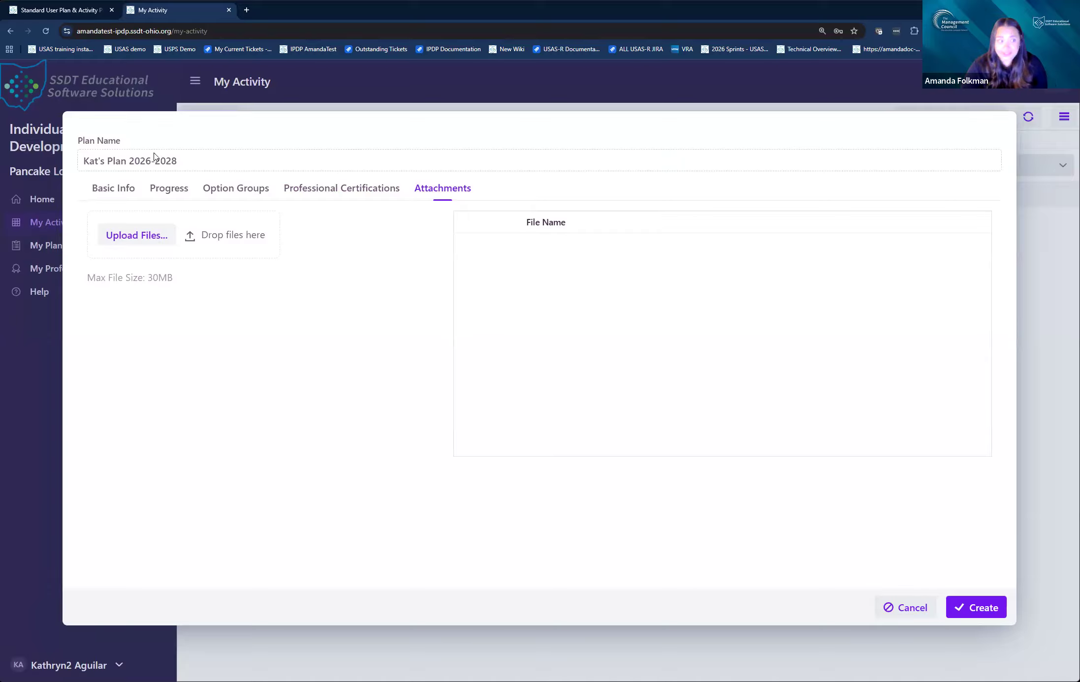
left_click(972, 611)
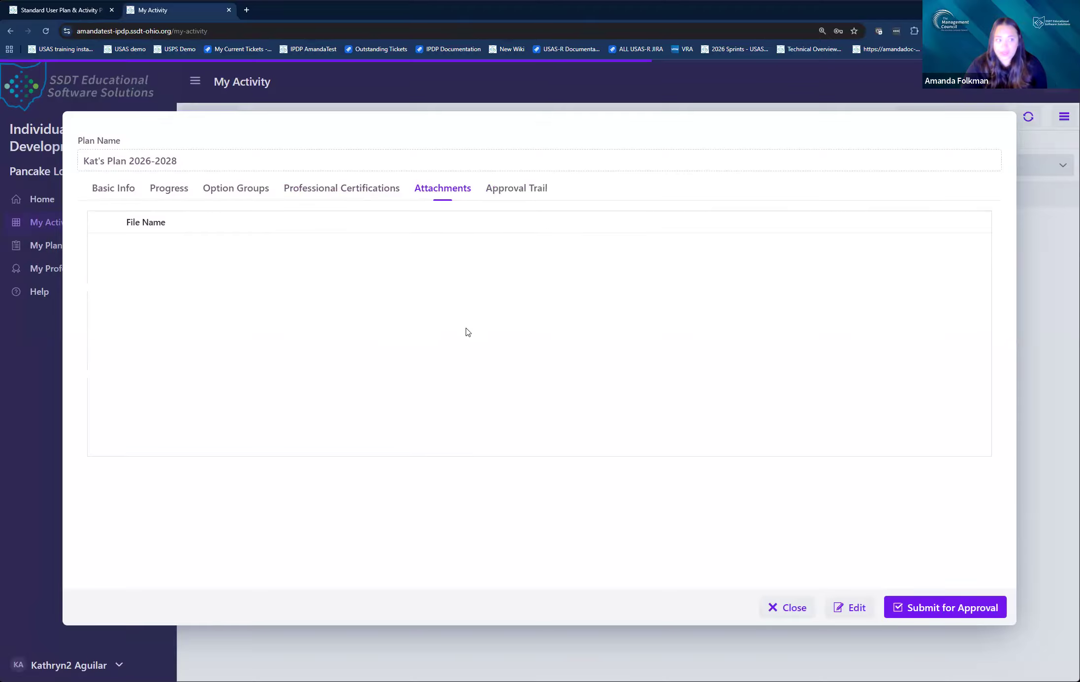
Open the new activity for editing, review its basic info, progress, option groups and attachments, and close it without saving
left_click(118, 188)
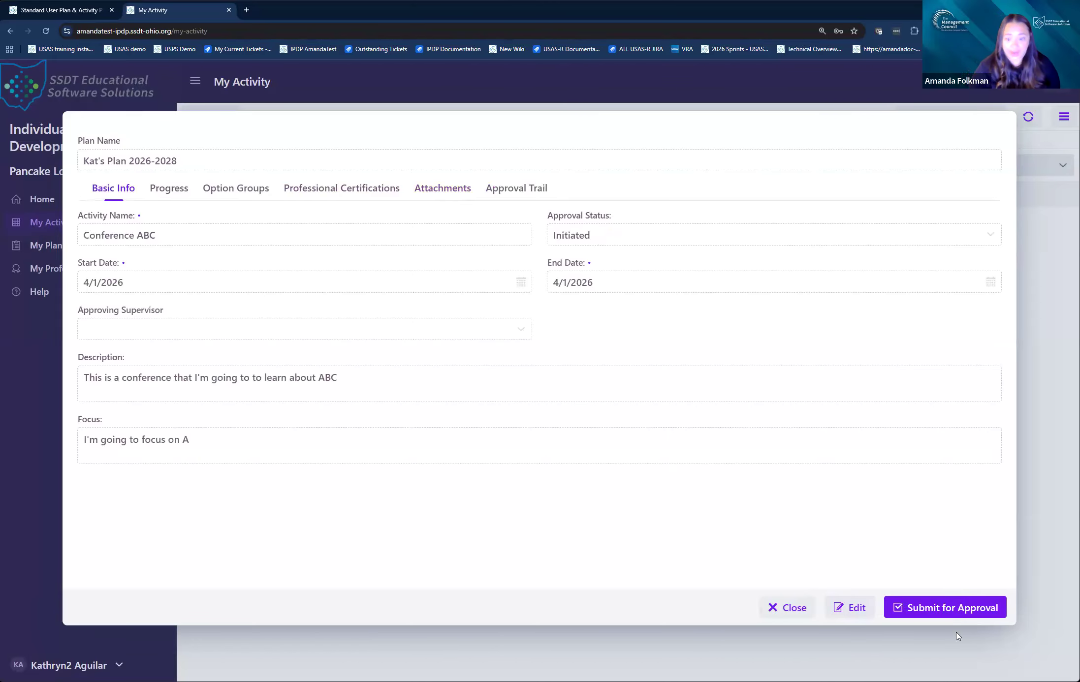
left_click(855, 609)
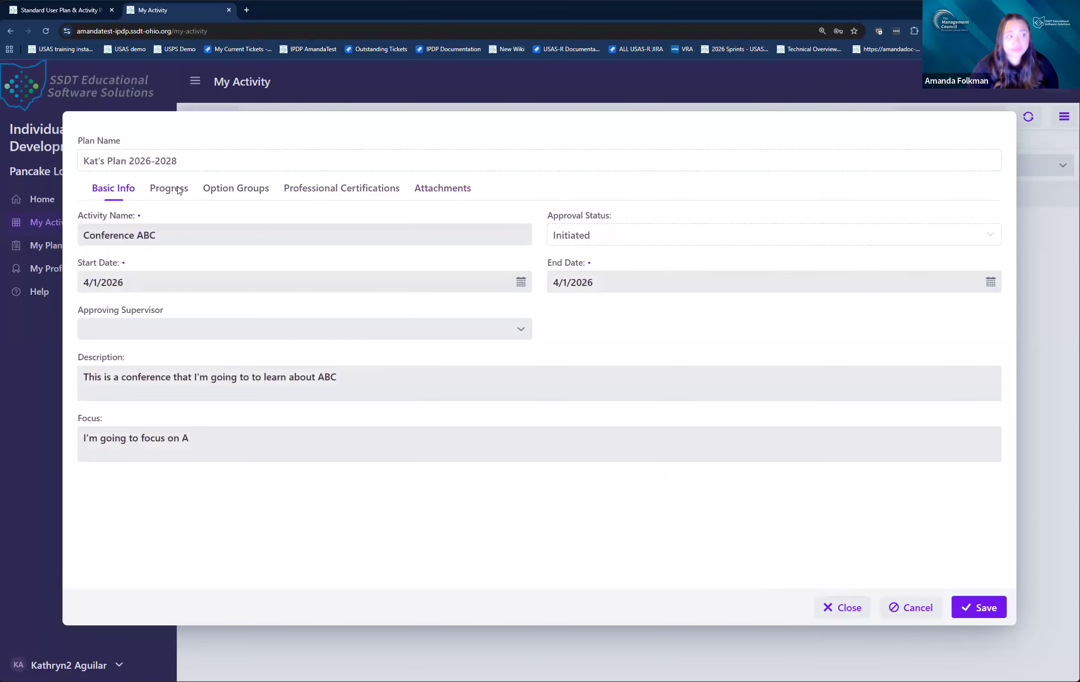
left_click(178, 189)
left_click(248, 193)
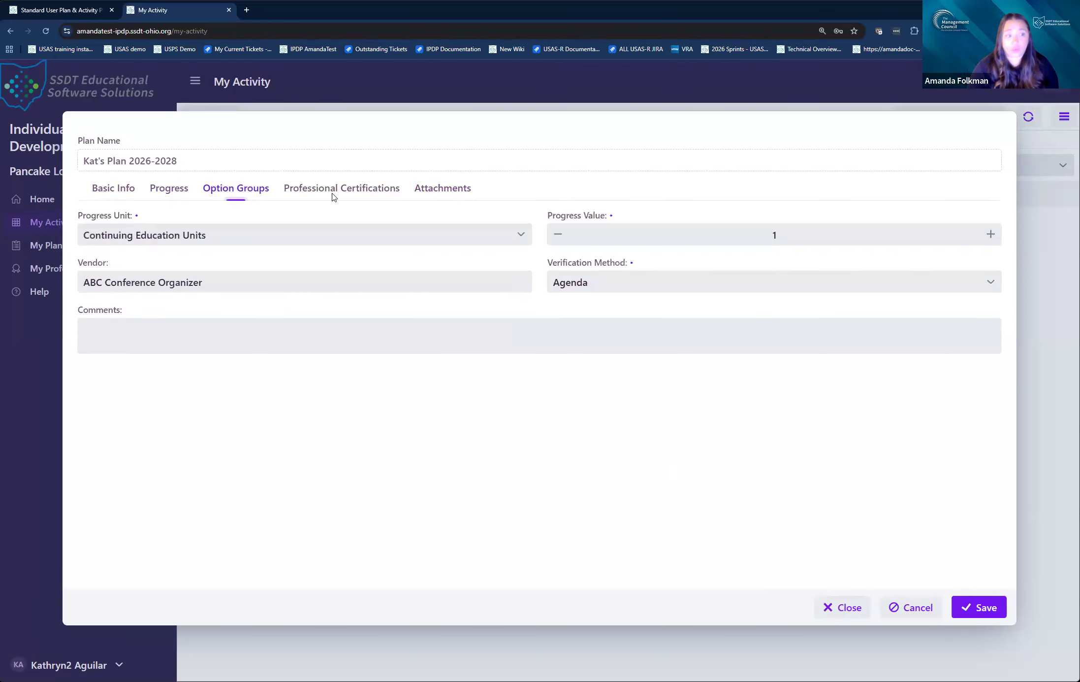
left_click(421, 194)
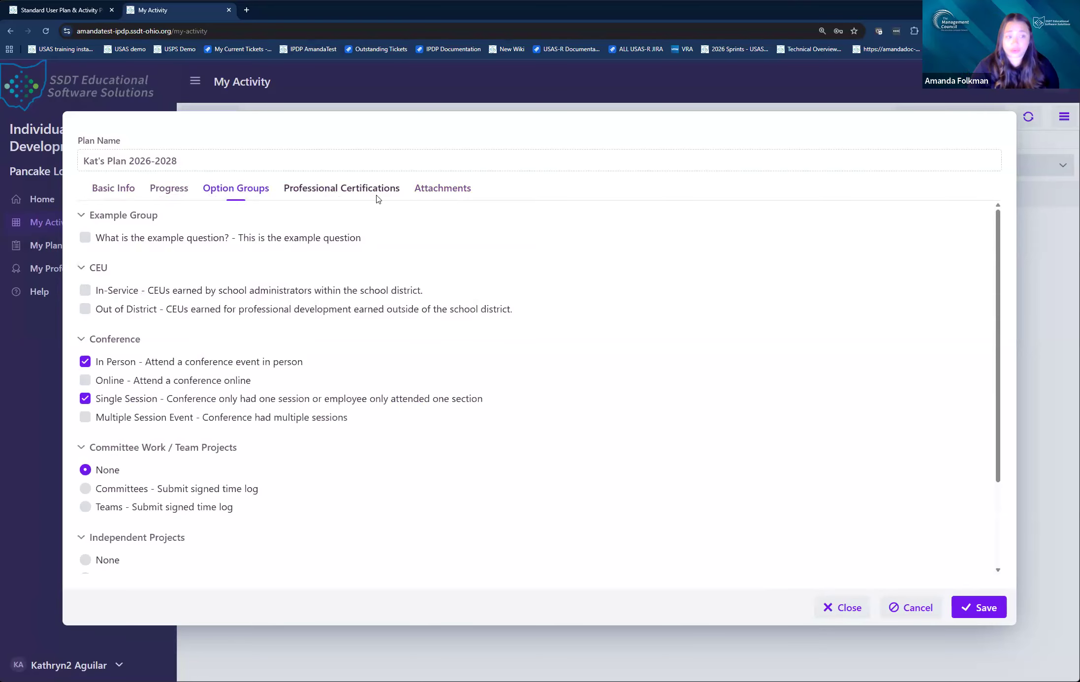
left_click(133, 192)
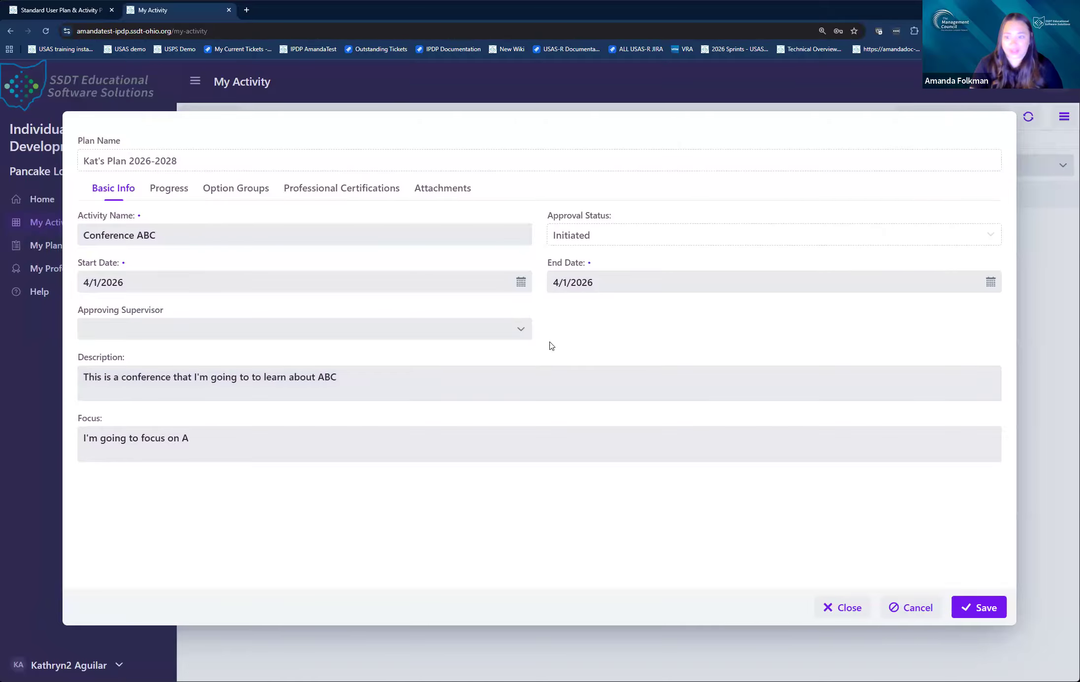
left_click(453, 192)
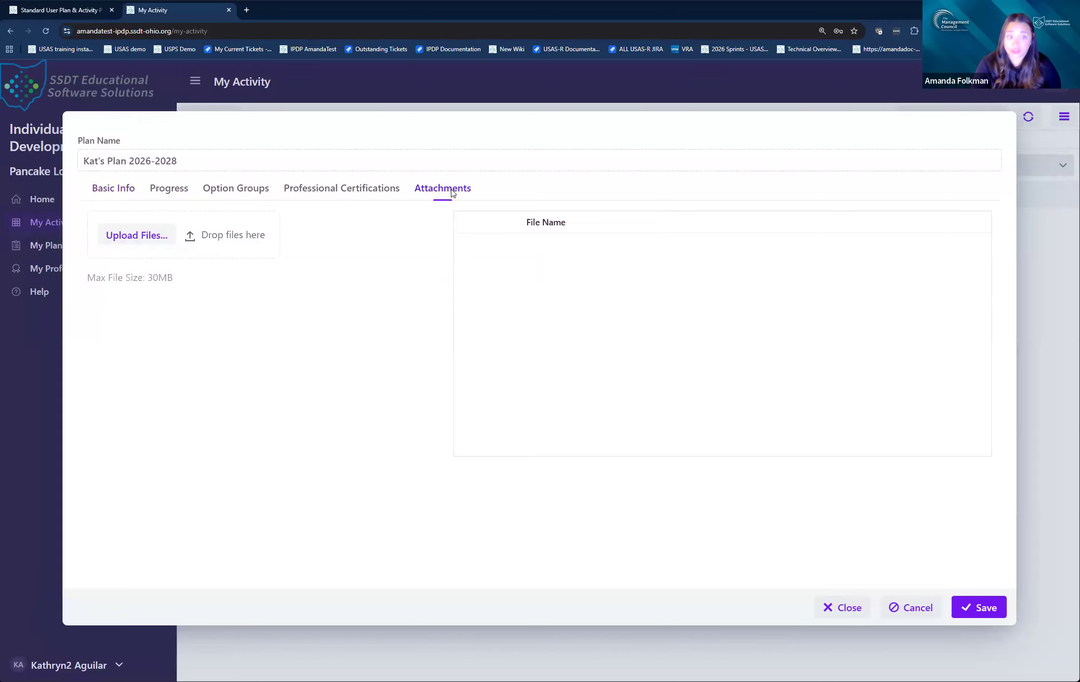
left_click(125, 192)
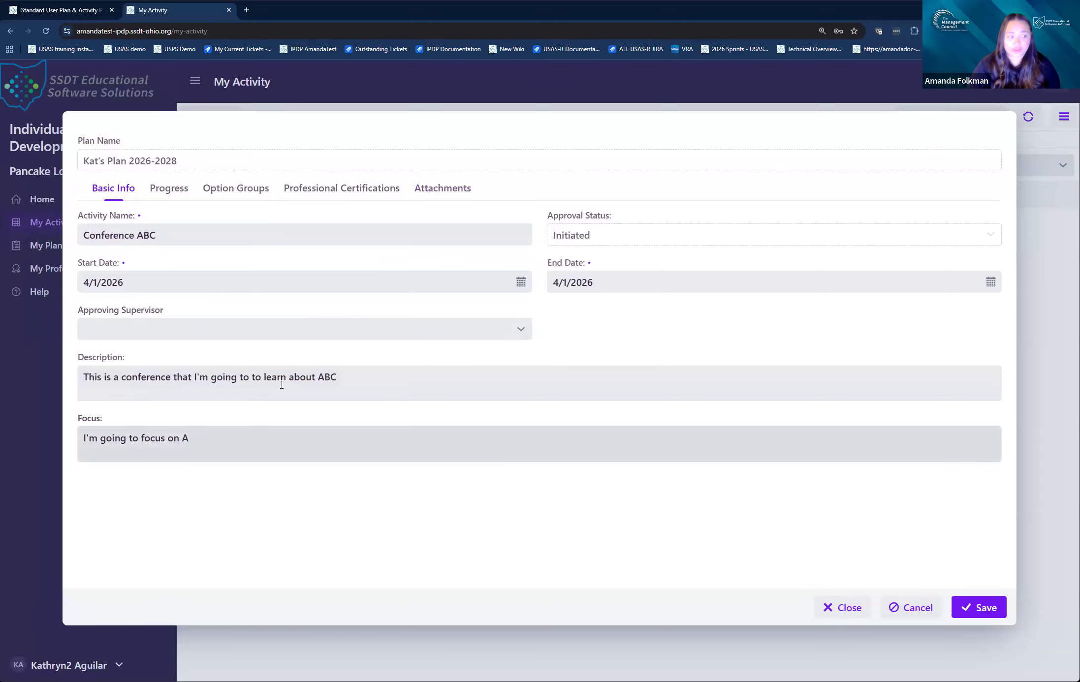
left_click(417, 378)
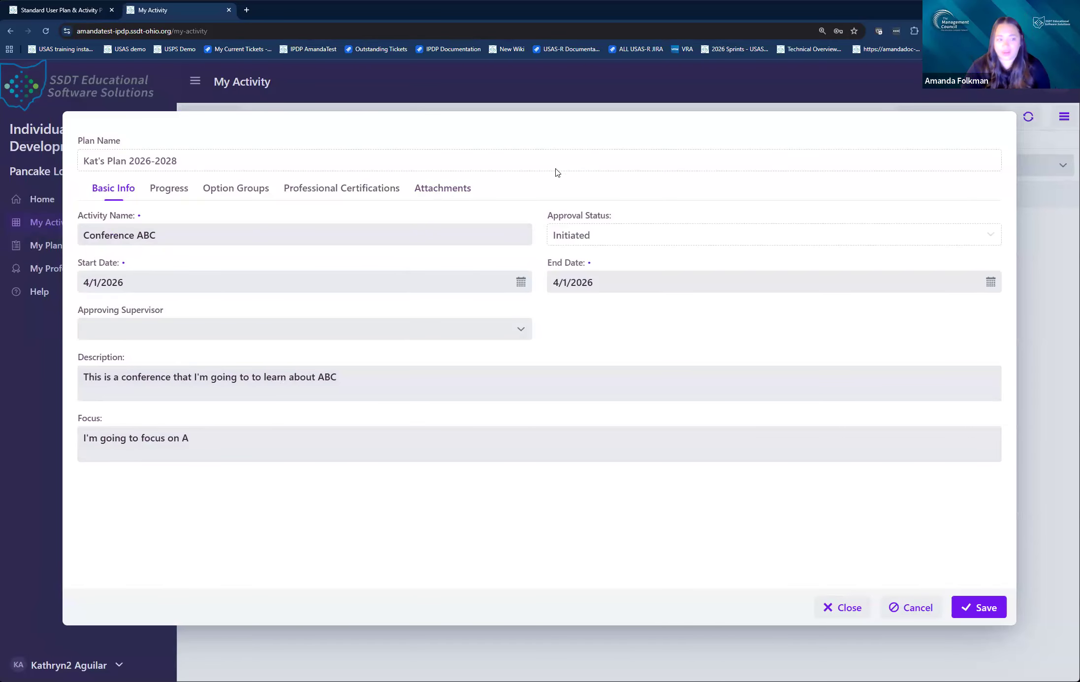
left_click(842, 608)
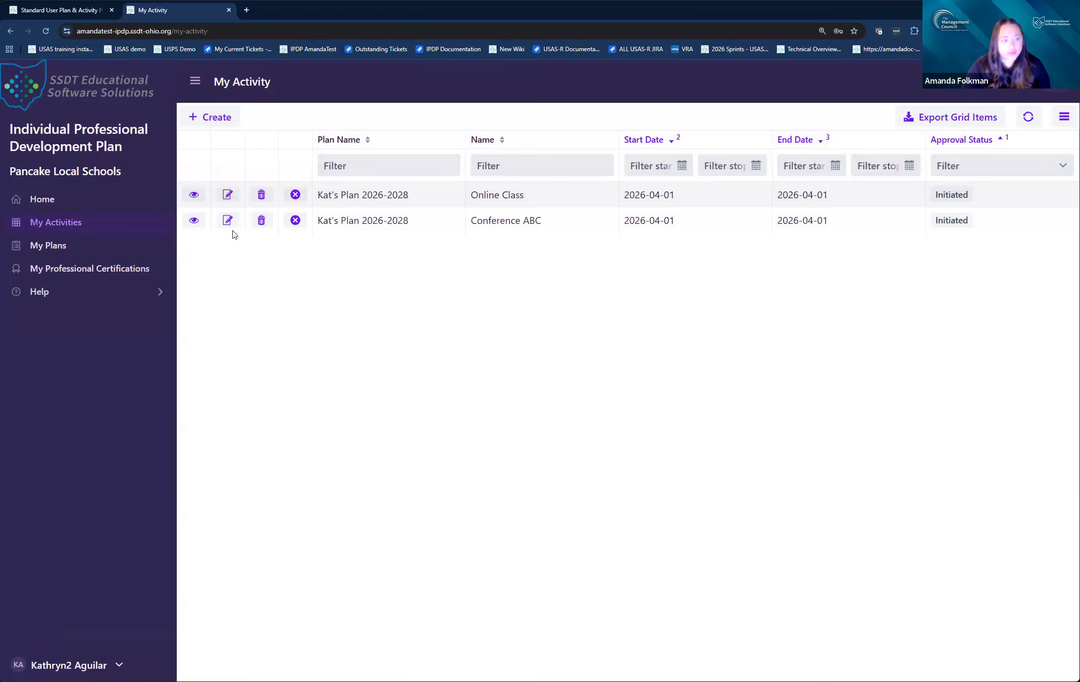
Submit the Conference ABC activity for Pre-Approval with the note "I'd like to go to this conference", and dismiss the notification
left_click(196, 222)
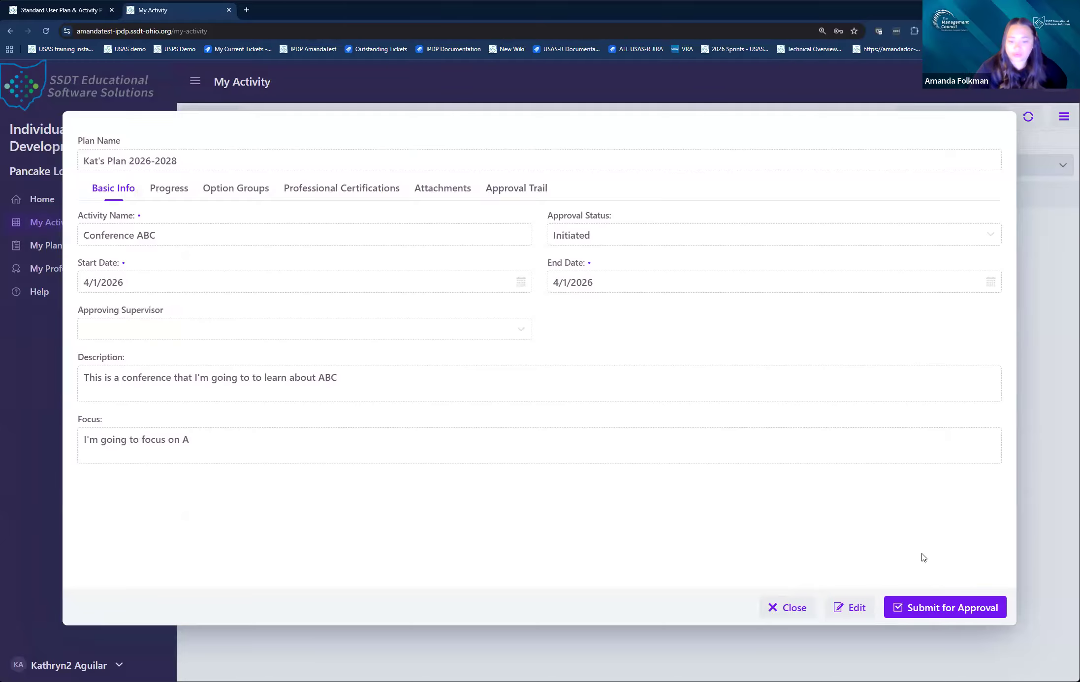
left_click(933, 609)
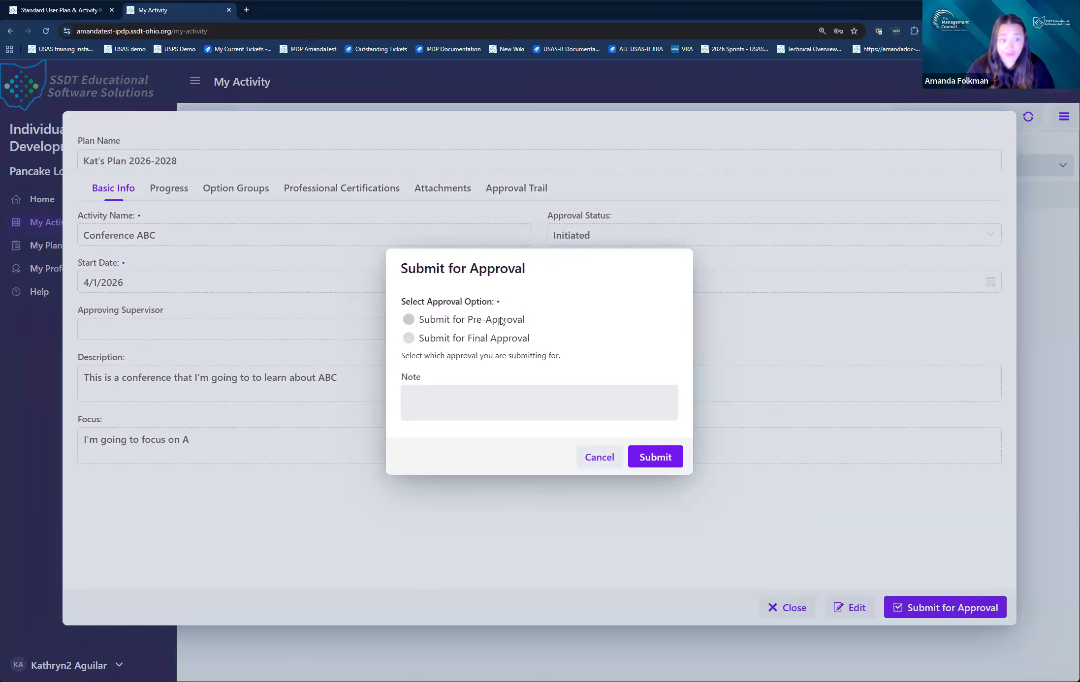
left_click(409, 321)
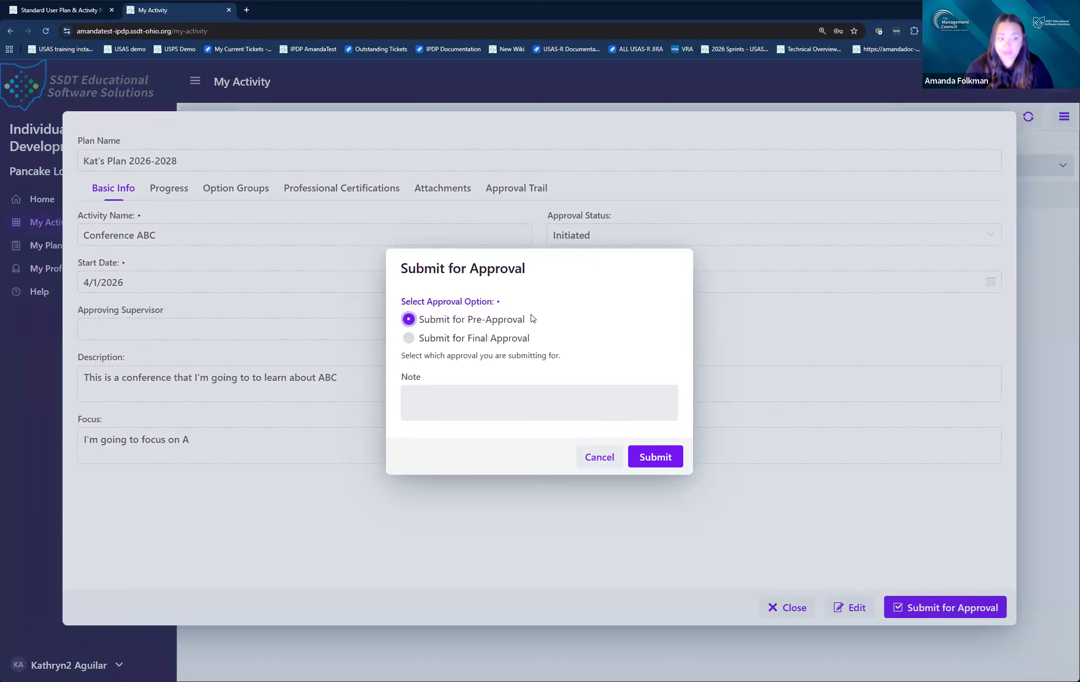
left_click(478, 401)
type("I'm")
type(" like to go to this conv")
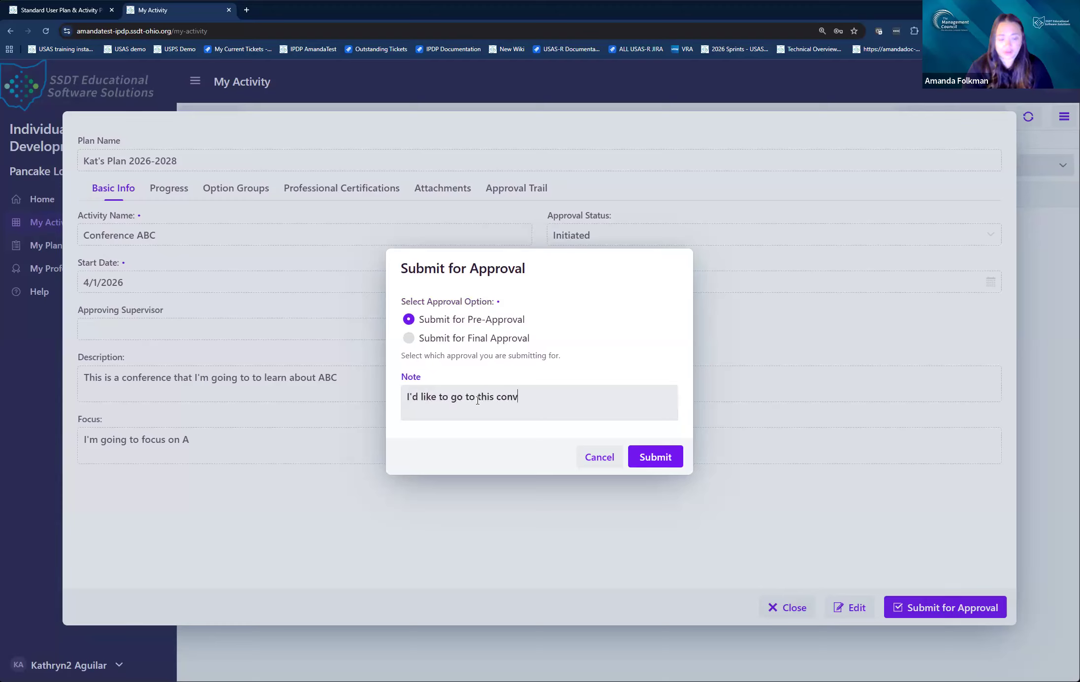
key("BackSpace")
type("ference")
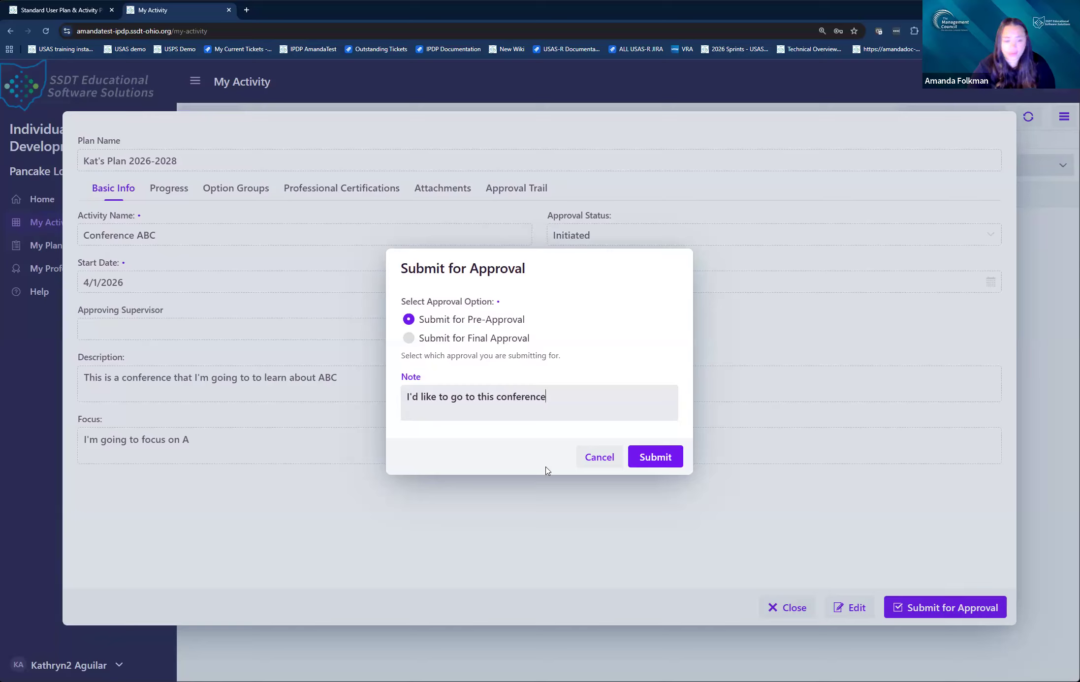
left_click(657, 459)
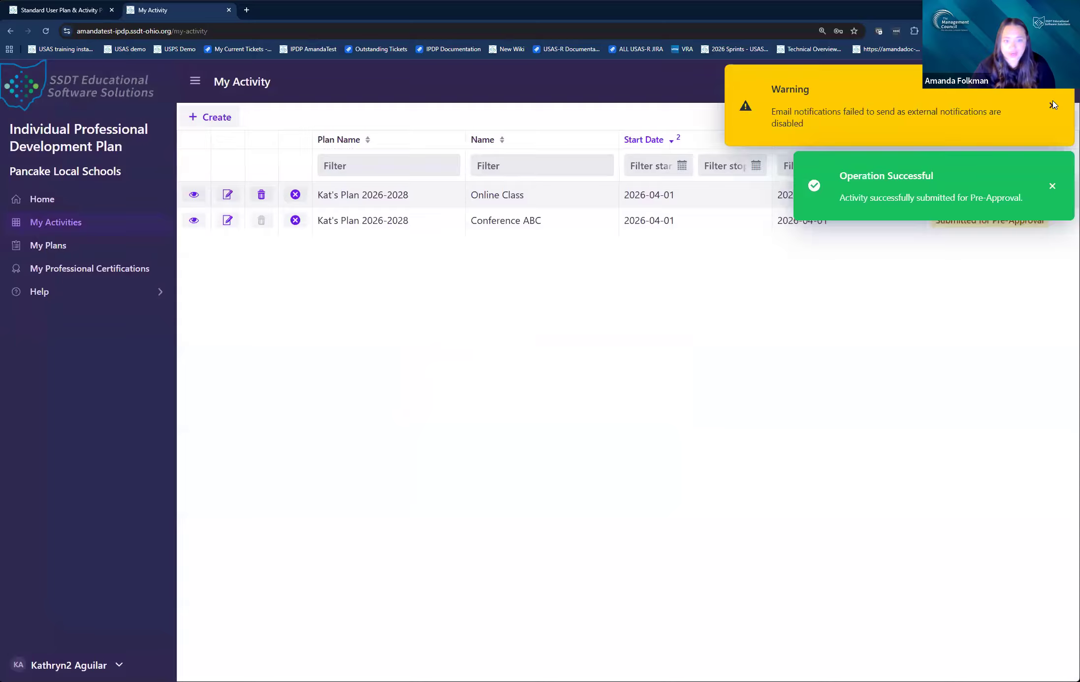
left_click(1053, 104)
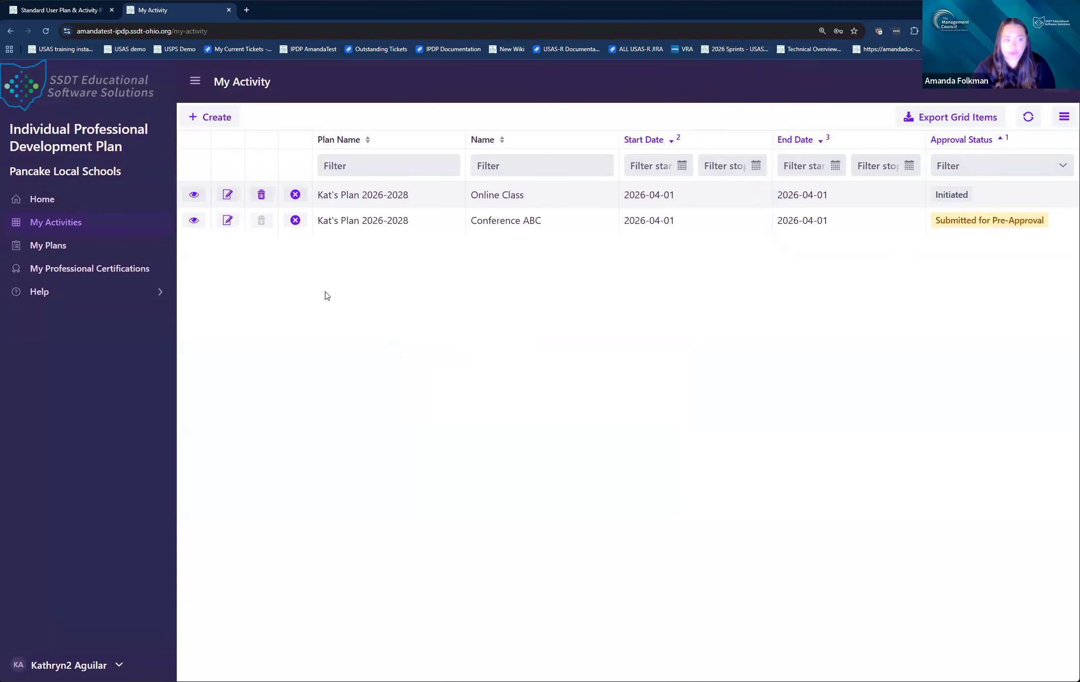
Submit the Online Class activity for Final Approval with the note "I attended this online class", and dismiss the notifications
left_click(194, 196)
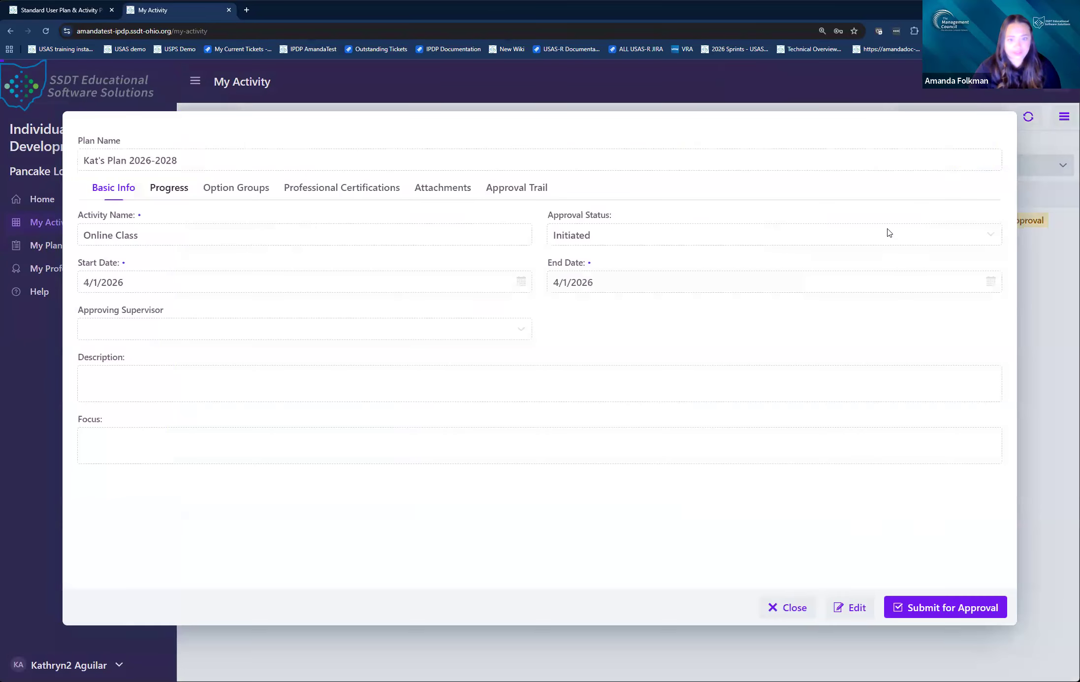
left_click(957, 608)
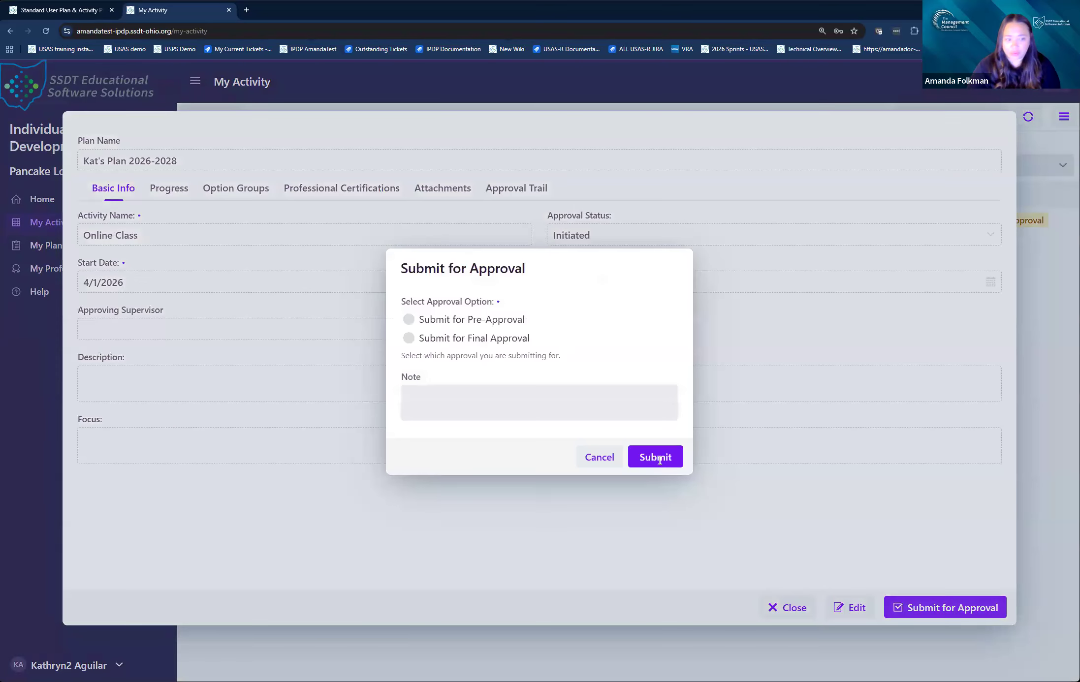
left_click(410, 339)
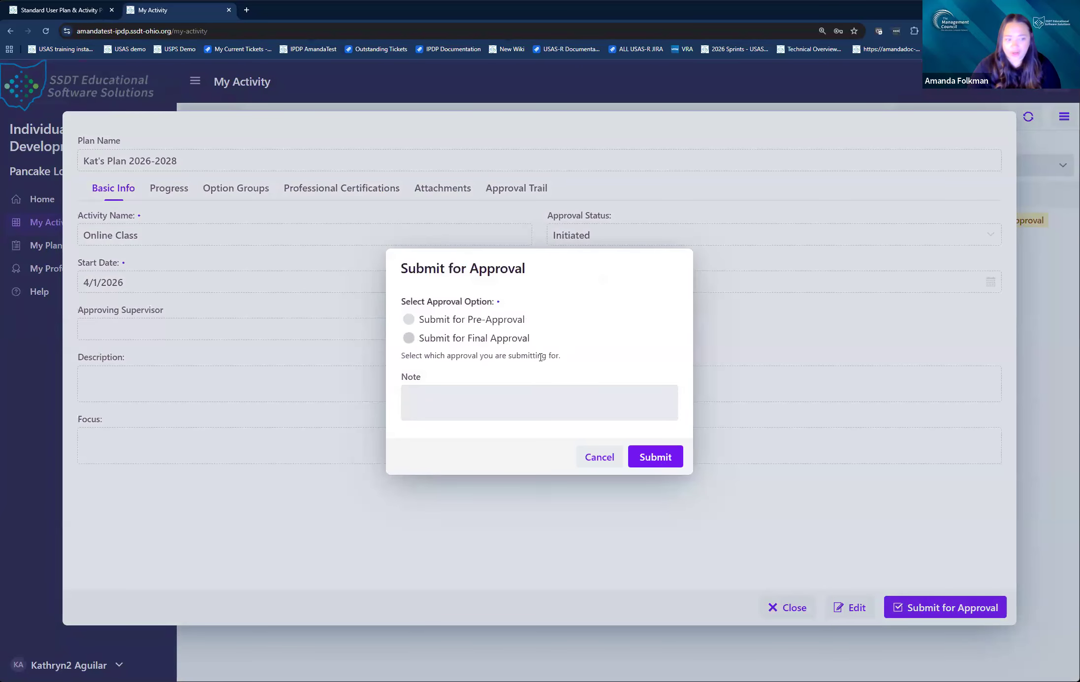
left_click(621, 399)
type("I attended this online class")
left_click(660, 455)
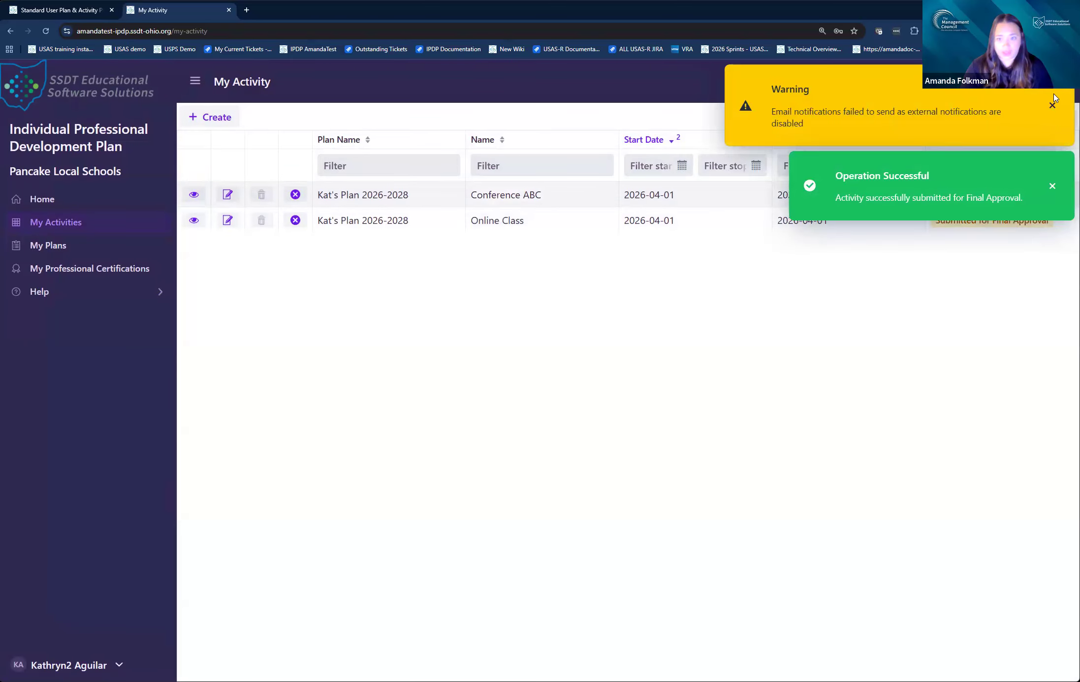
left_click(1053, 91)
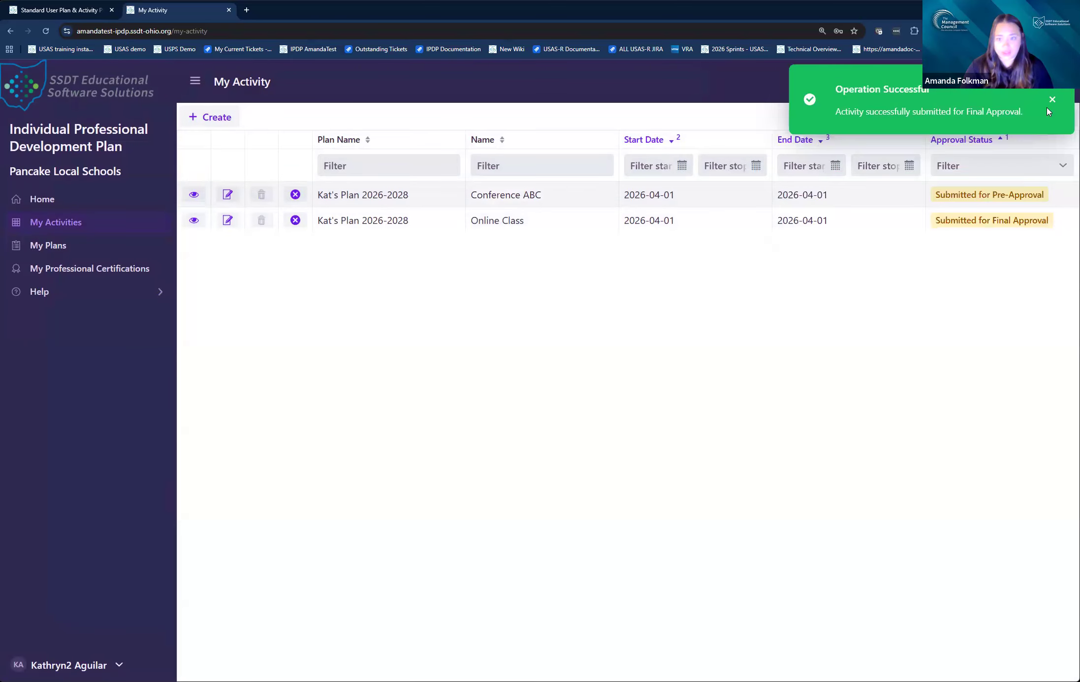
left_click(1048, 109)
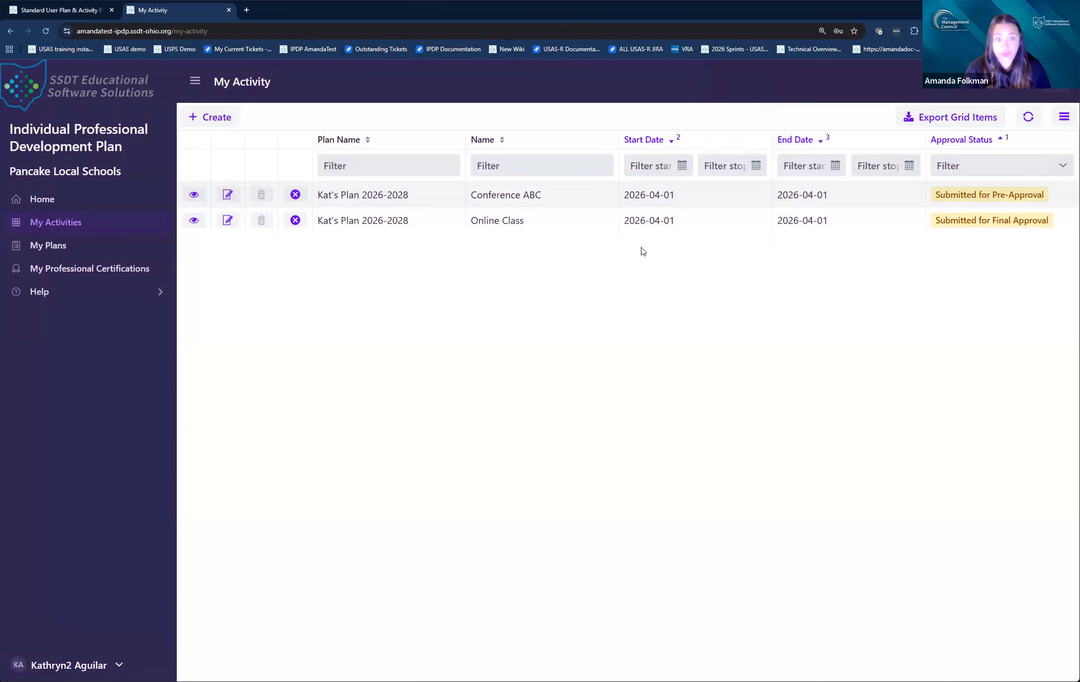
Filter the activities to start dates from 3/29/2026 through 5/1/2026
left_click(641, 166)
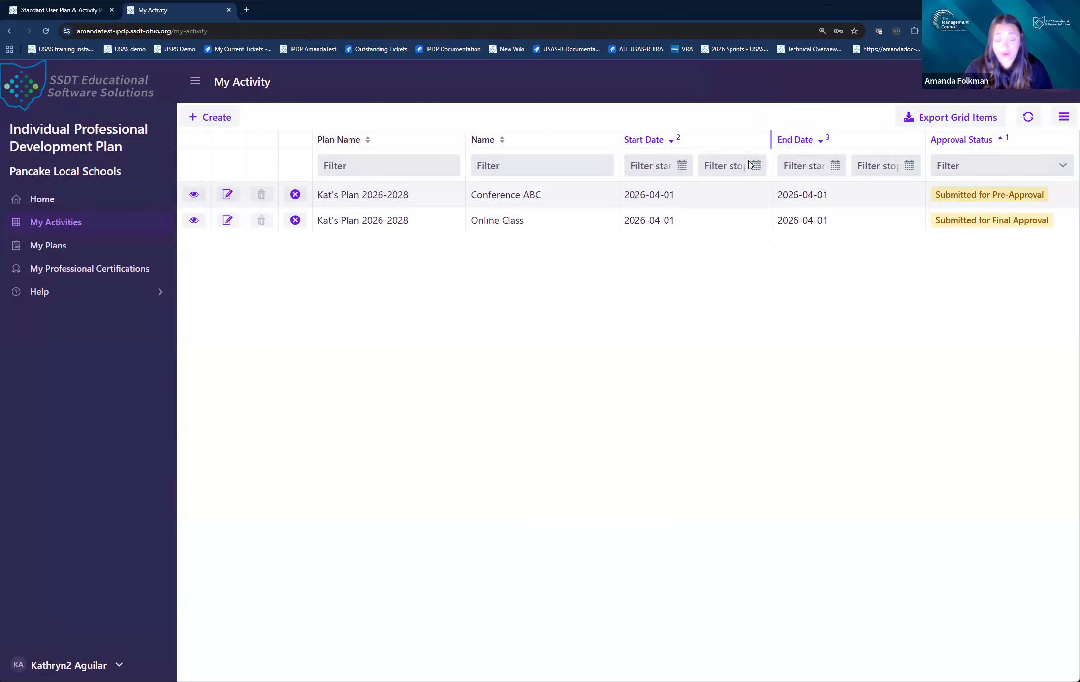
left_click(654, 167)
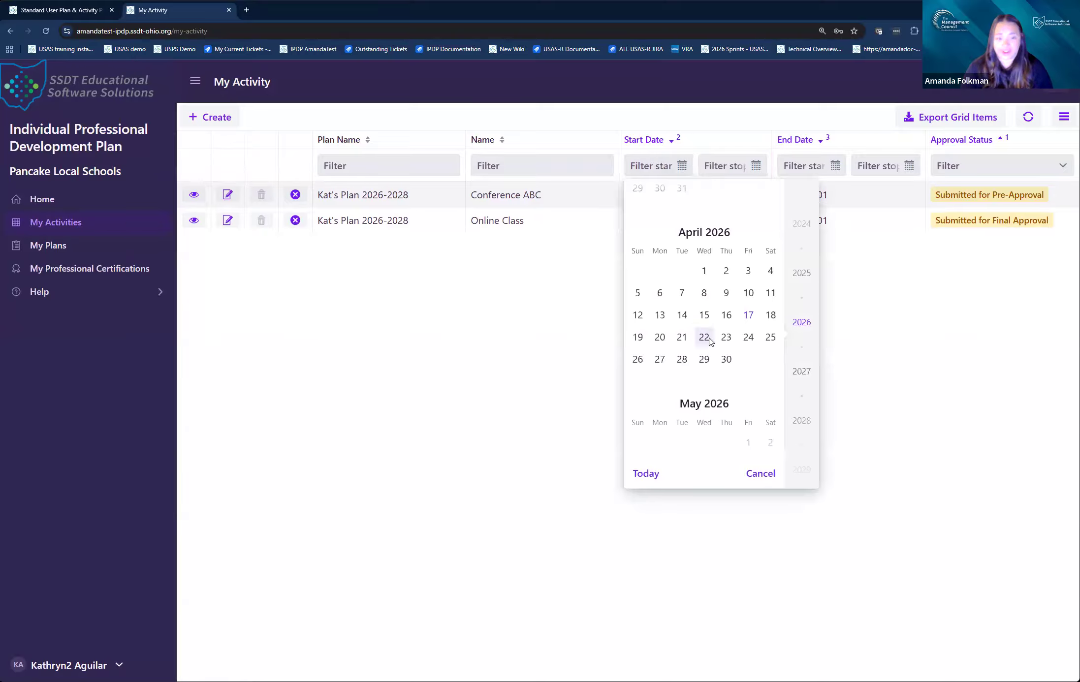
scroll(709, 342, "up", 1)
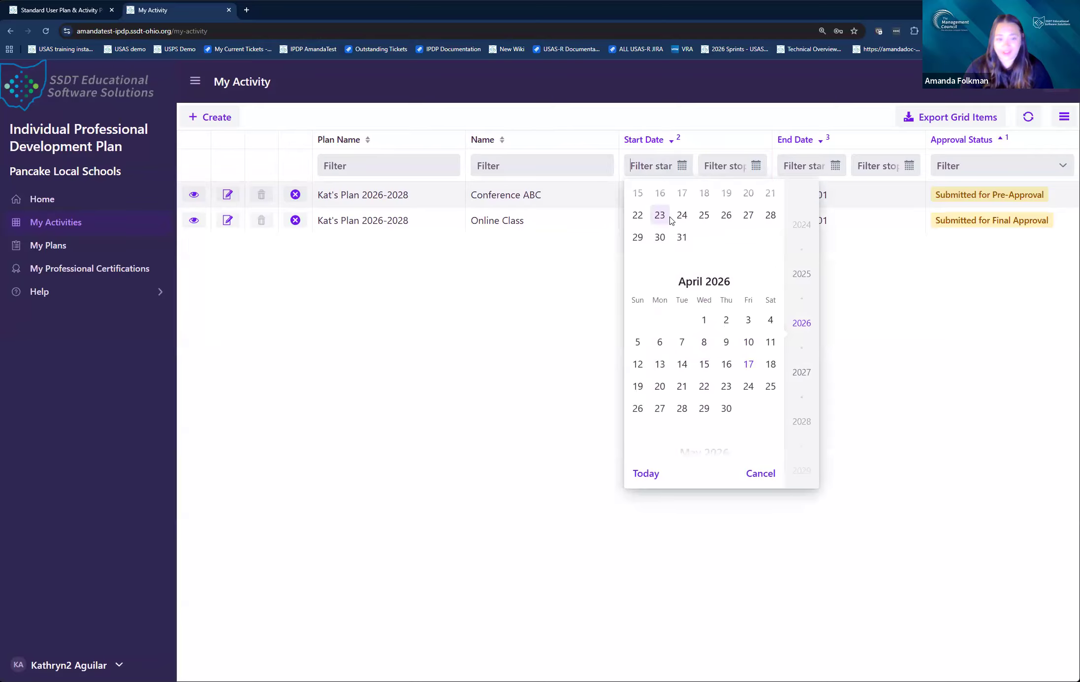
left_click(637, 237)
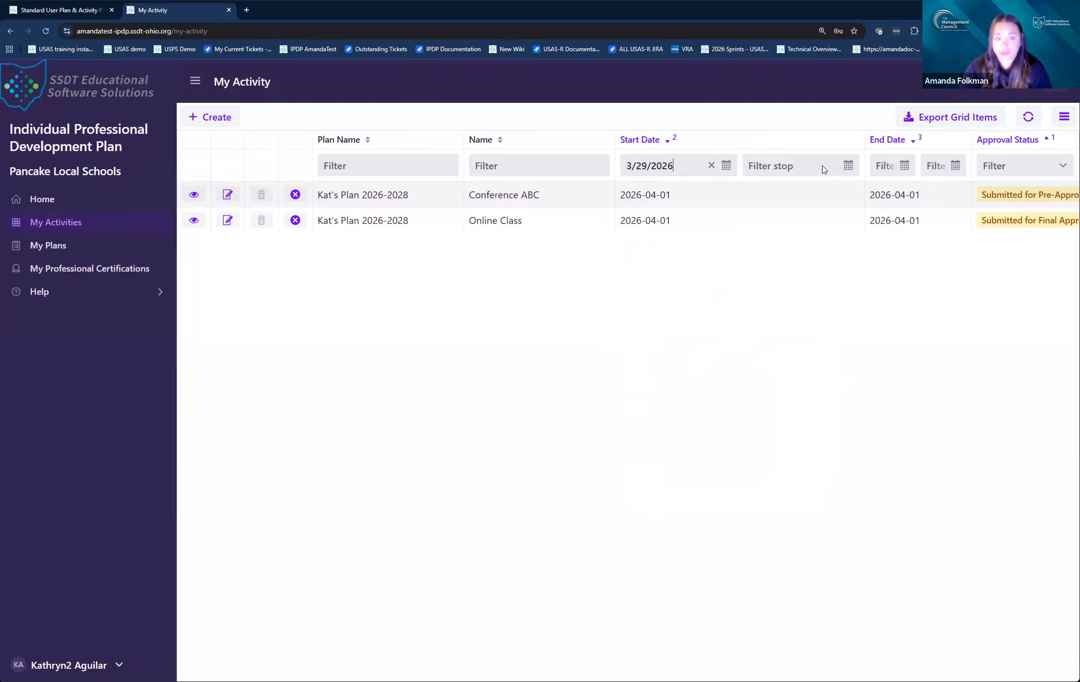
left_click(848, 165)
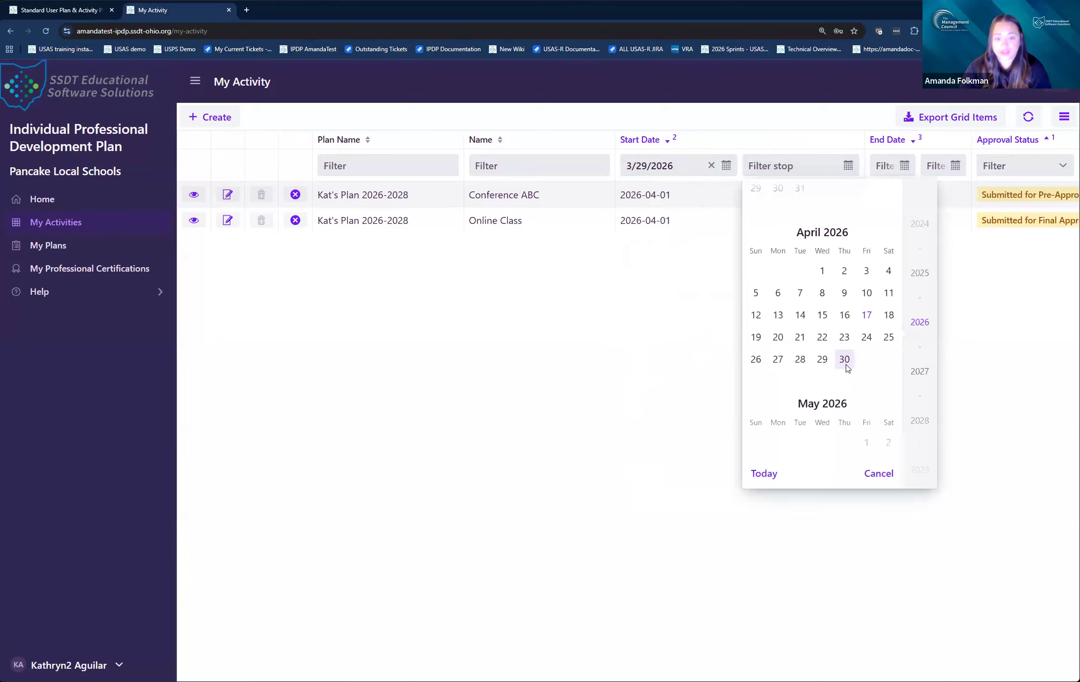
scroll(846, 366, "down", 2)
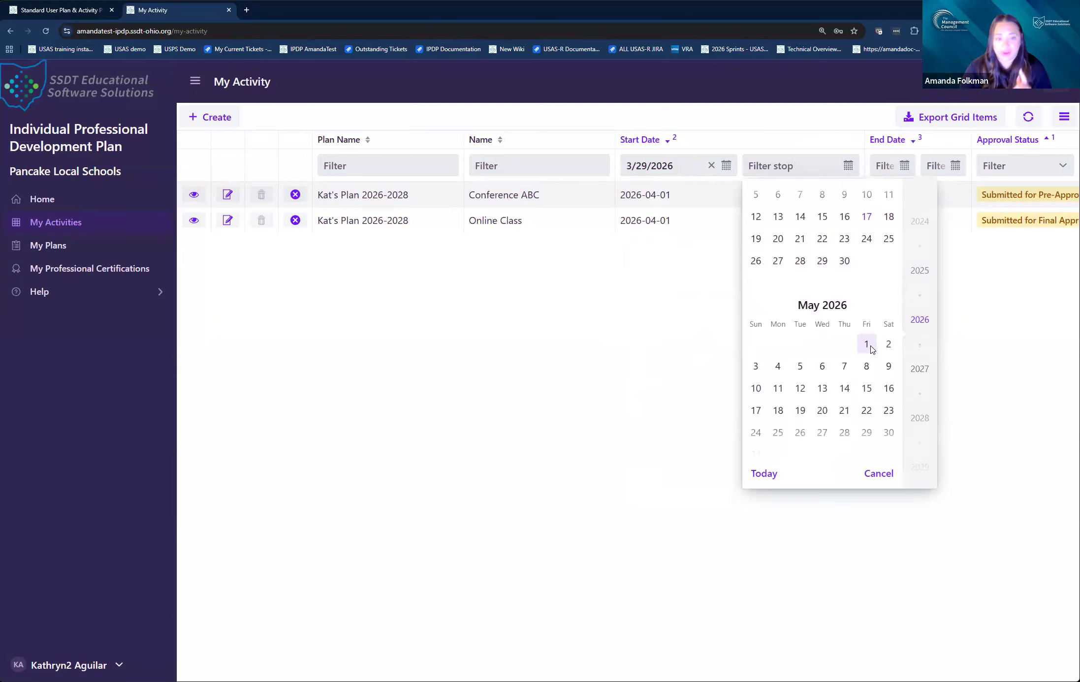
left_click(866, 344)
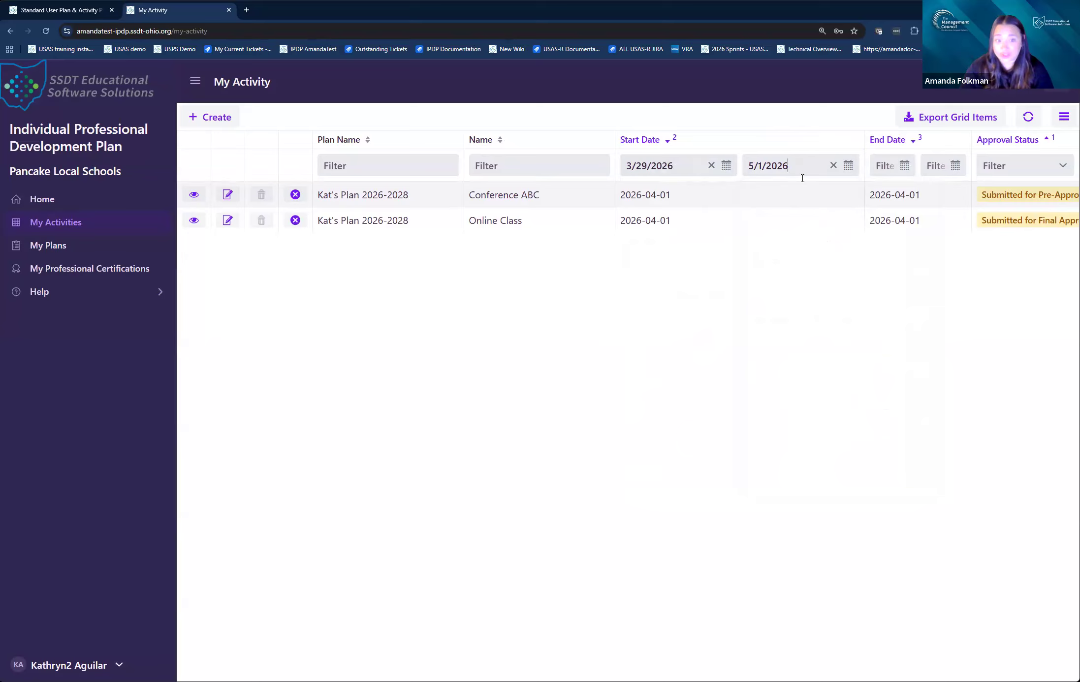
Change the end of the Start Date filter range to 3/31/2026, and clear both date filters
left_click_drag(807, 167, 744, 176)
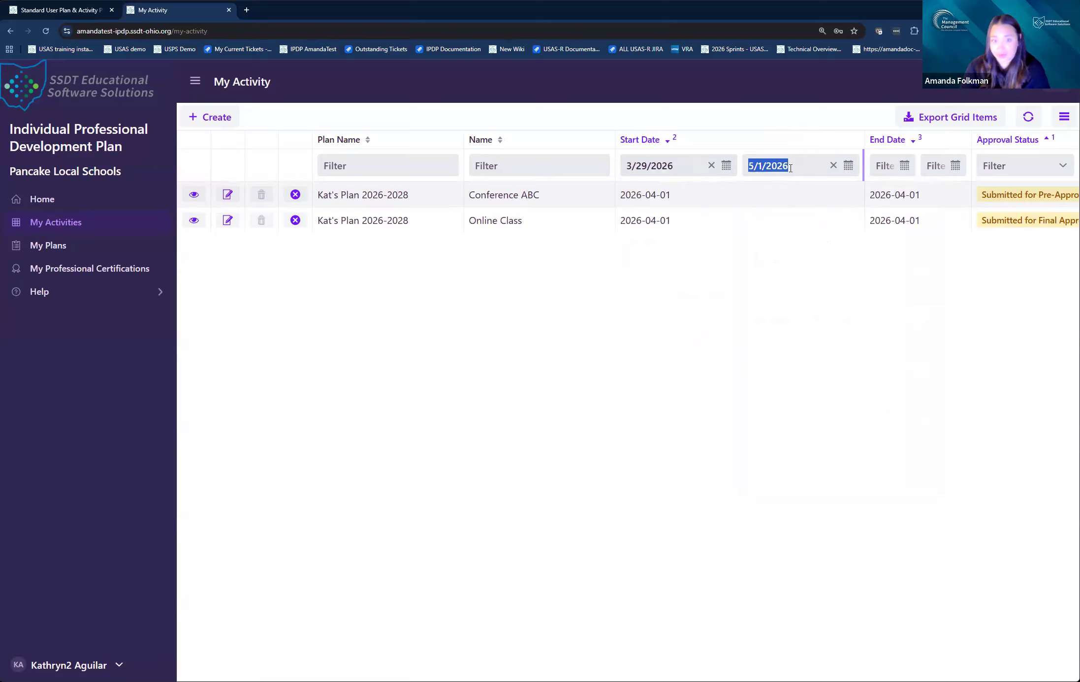
left_click(833, 166)
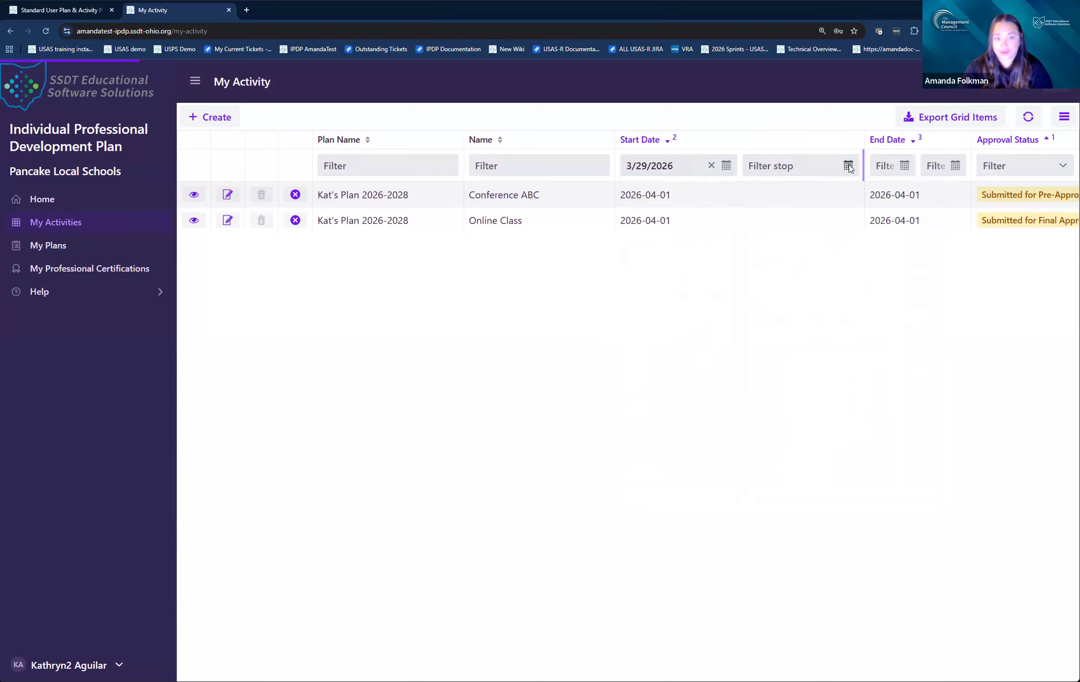
left_click(848, 165)
scroll(798, 219, "up", 1)
left_click(799, 217)
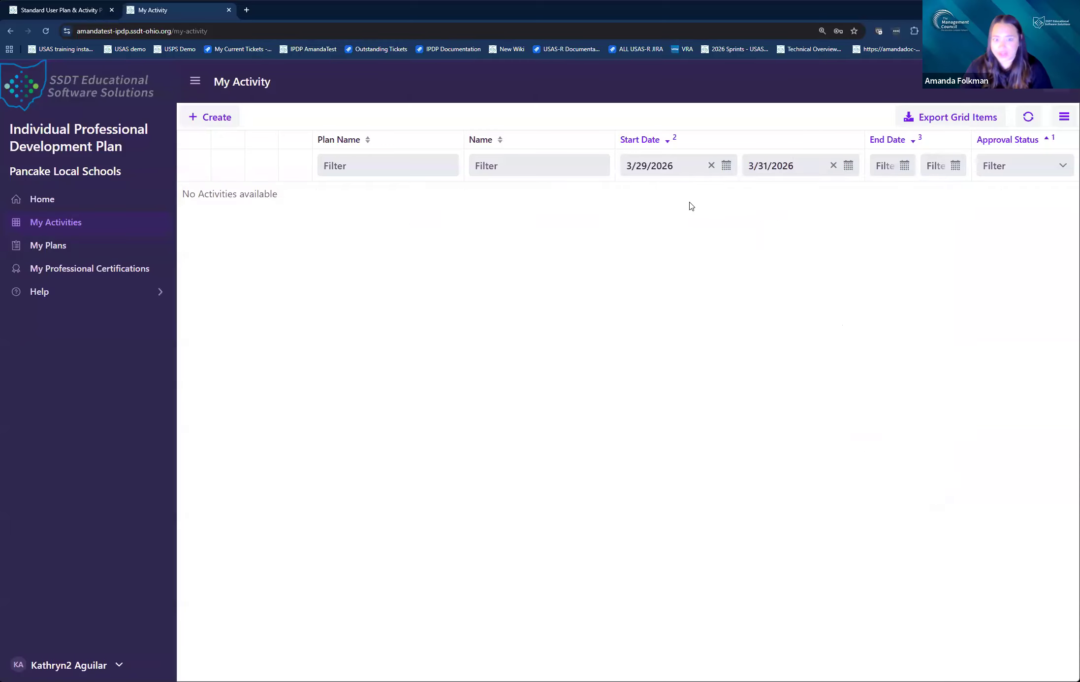
left_click(833, 166)
left_click(711, 165)
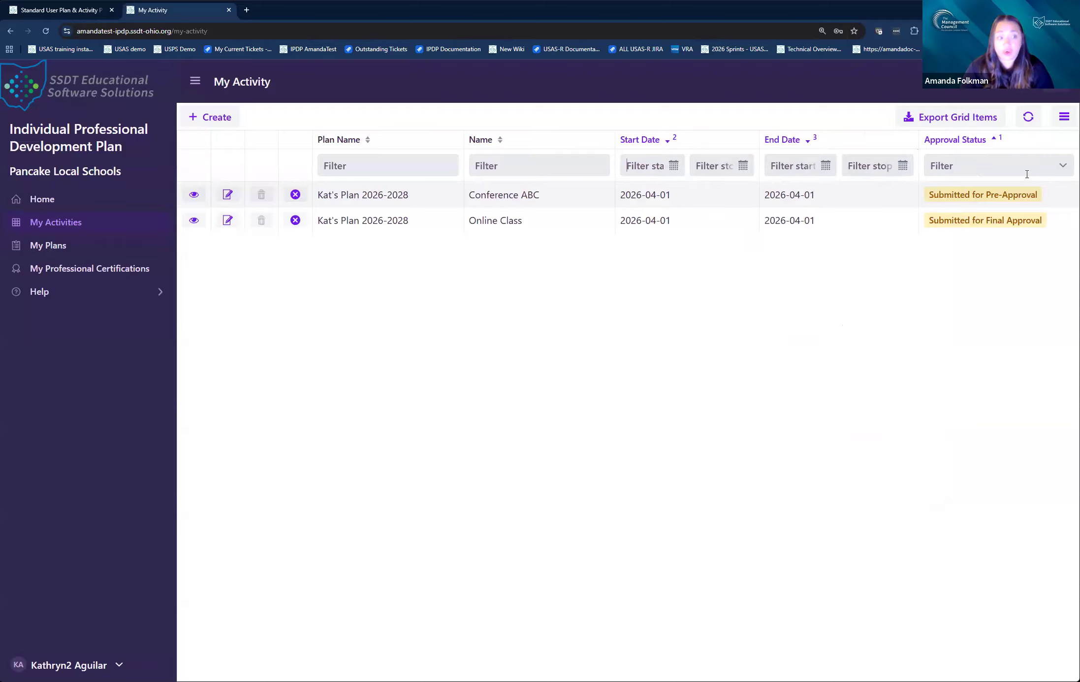
Filter Approval Status by Initiated and Returned for Modification, switch the filter to Submitted for Pre-Approval, and clear it
left_click(1062, 170)
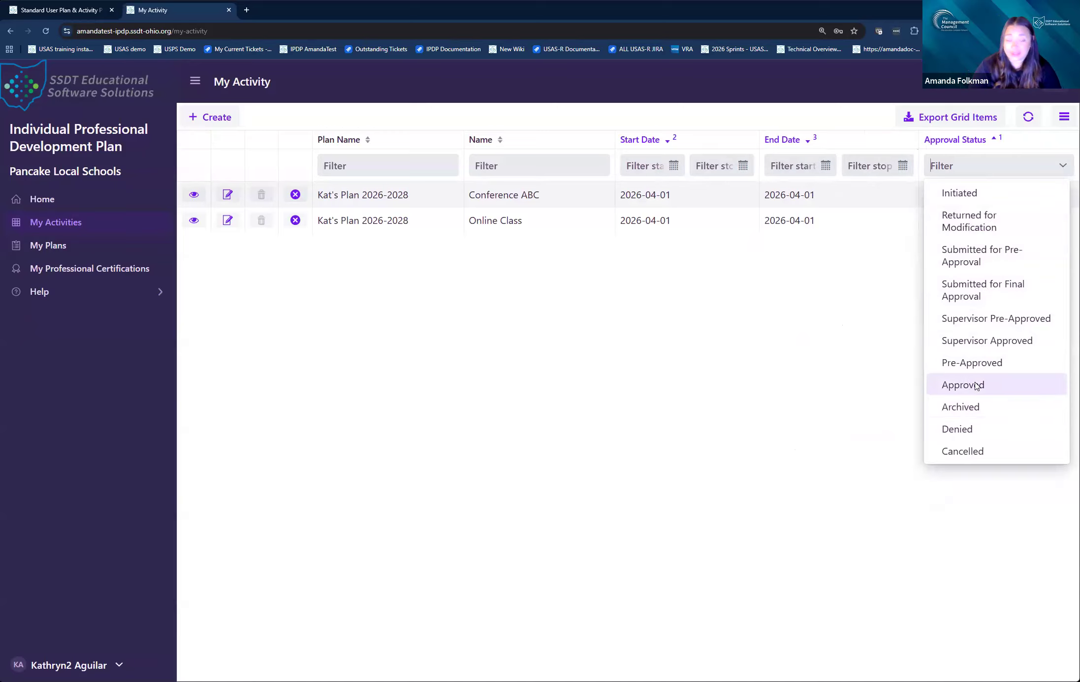
left_click(1007, 194)
left_click(1003, 219)
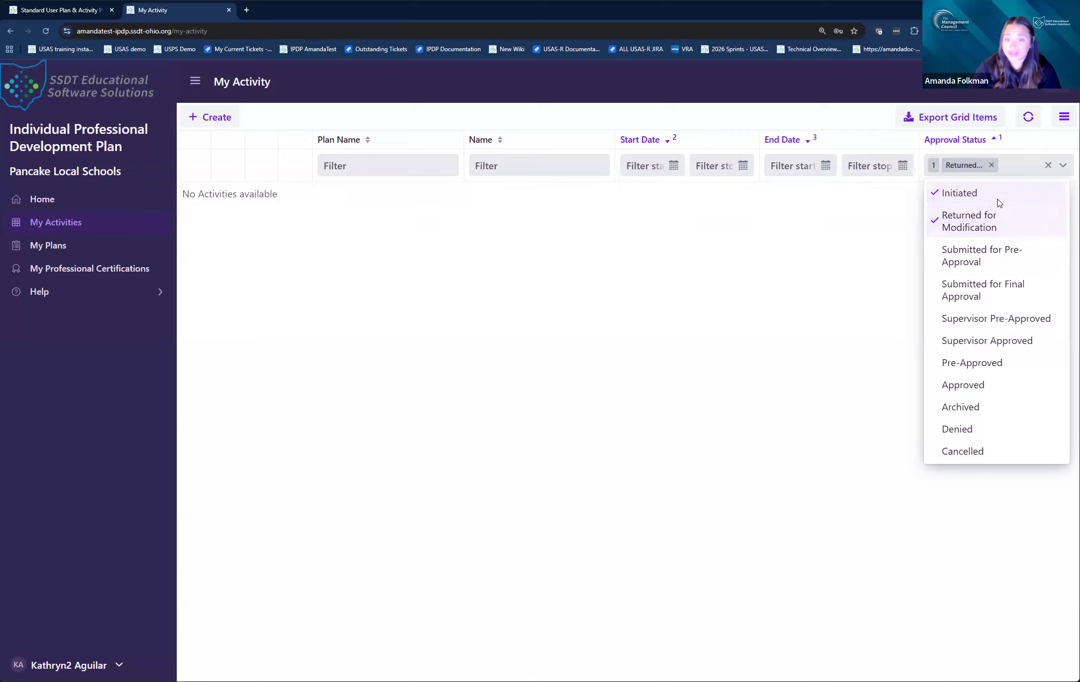
left_click(999, 202)
left_click(991, 260)
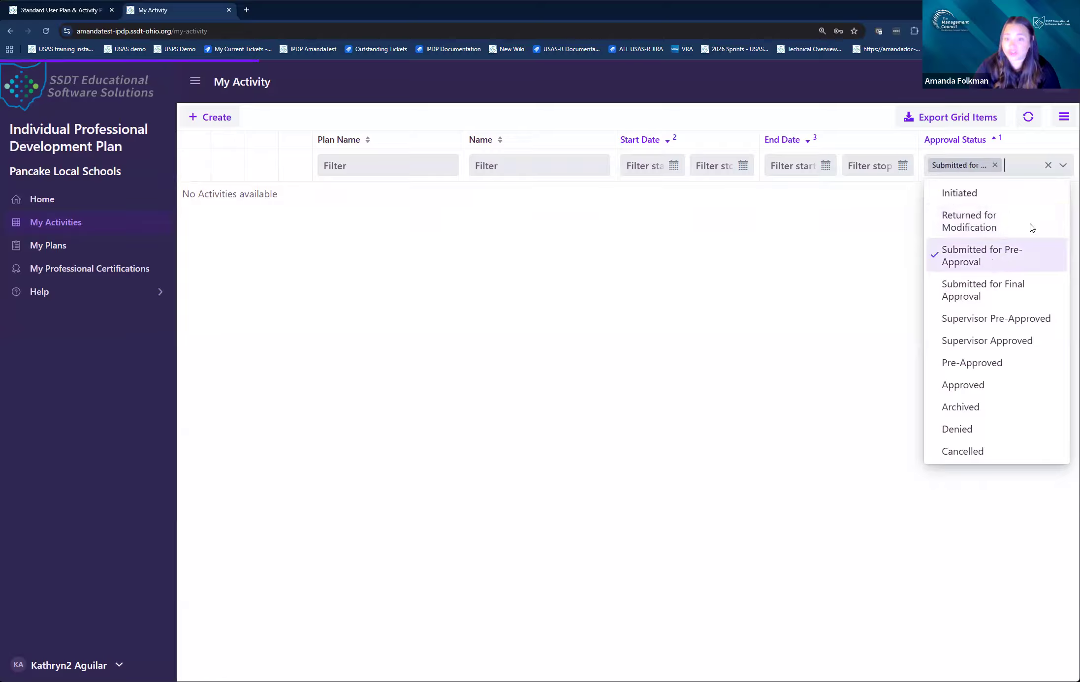
left_click(839, 266)
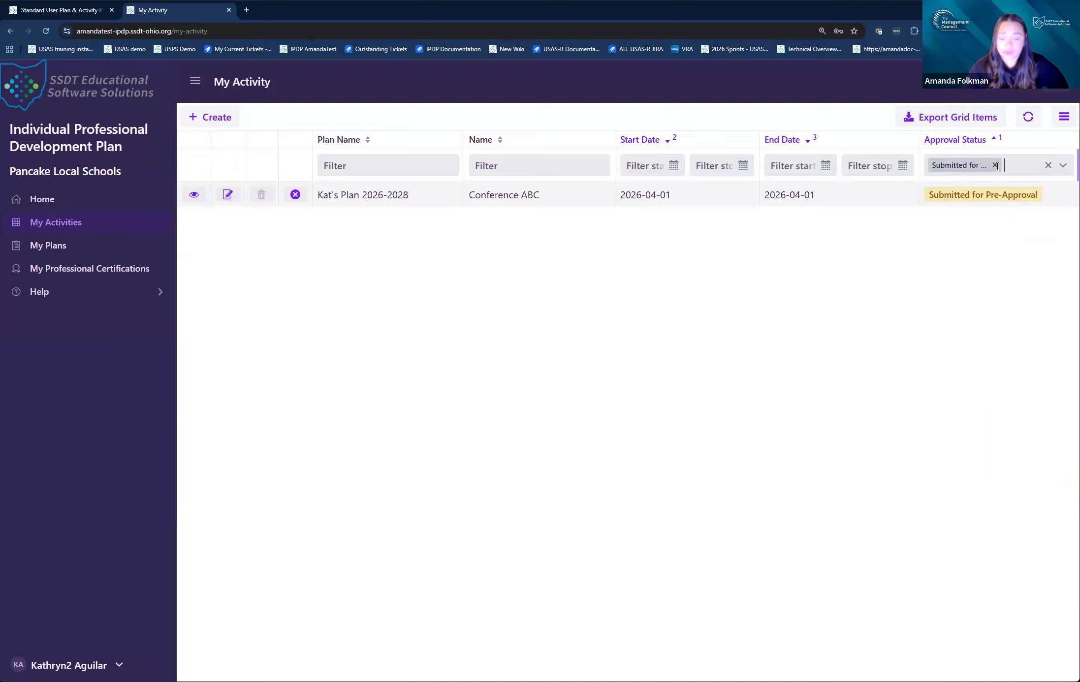
key("BackSpace")
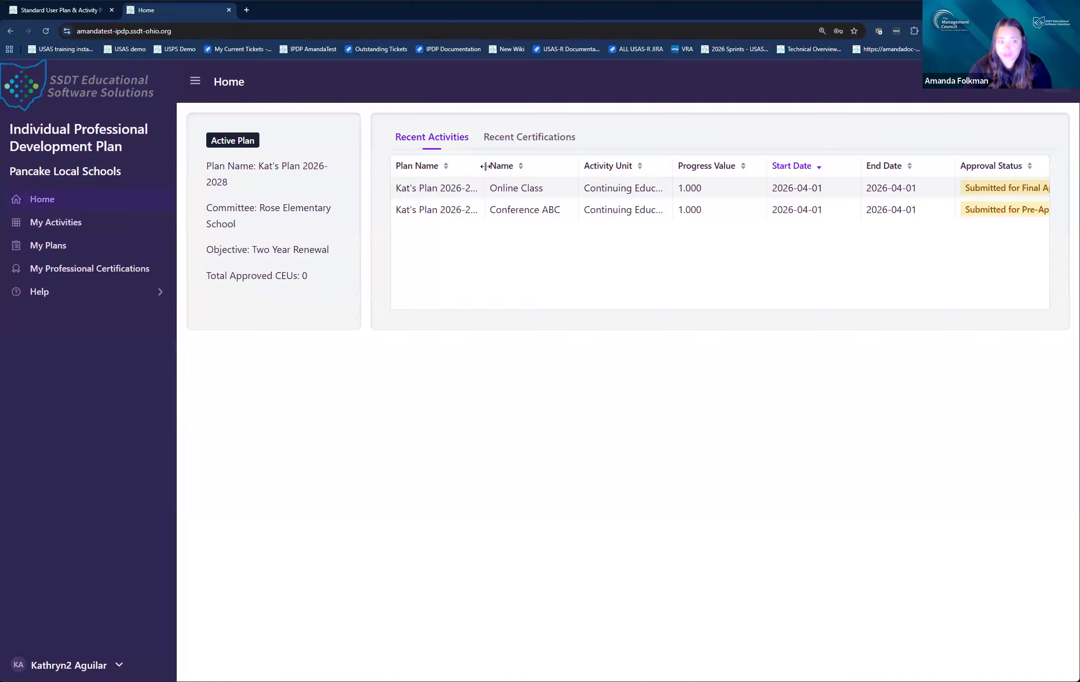
On the Home page, widen the Plan Name and Approval Status columns of the recent activities and review all notifications
left_click_drag(484, 165, 509, 168)
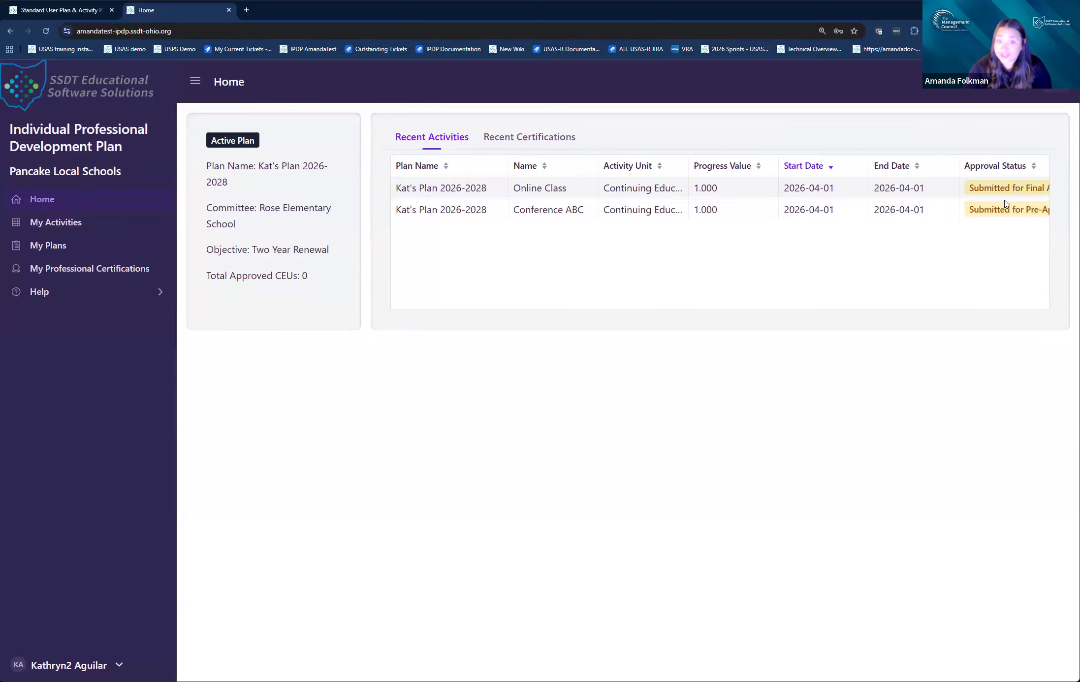
left_click_drag(958, 166, 945, 165)
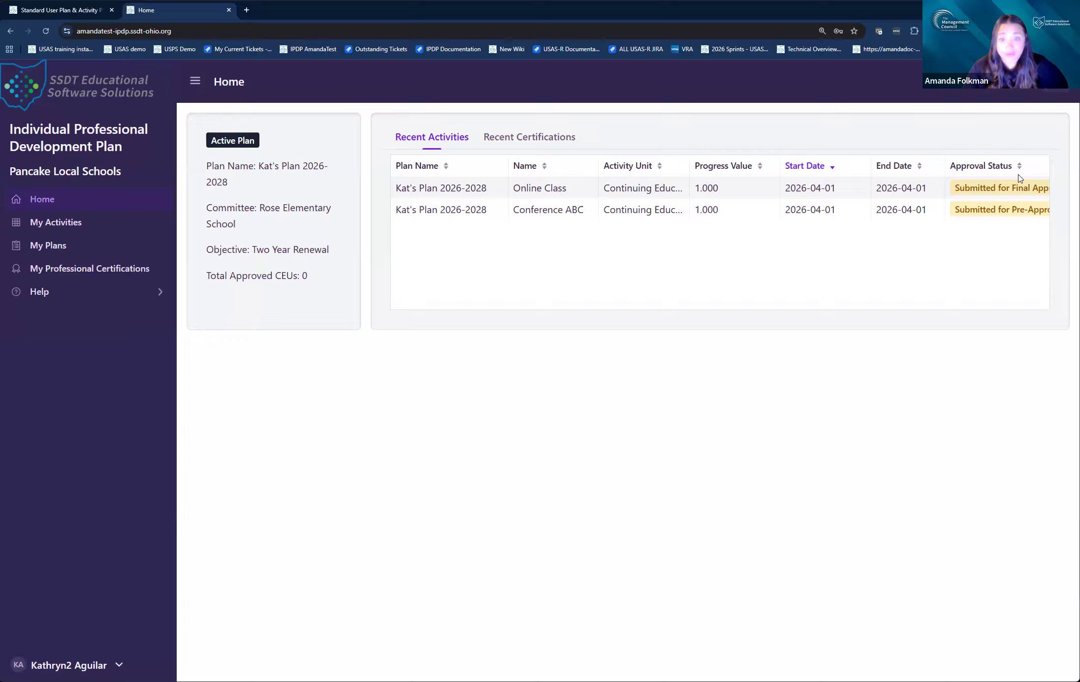
left_click(1054, 93)
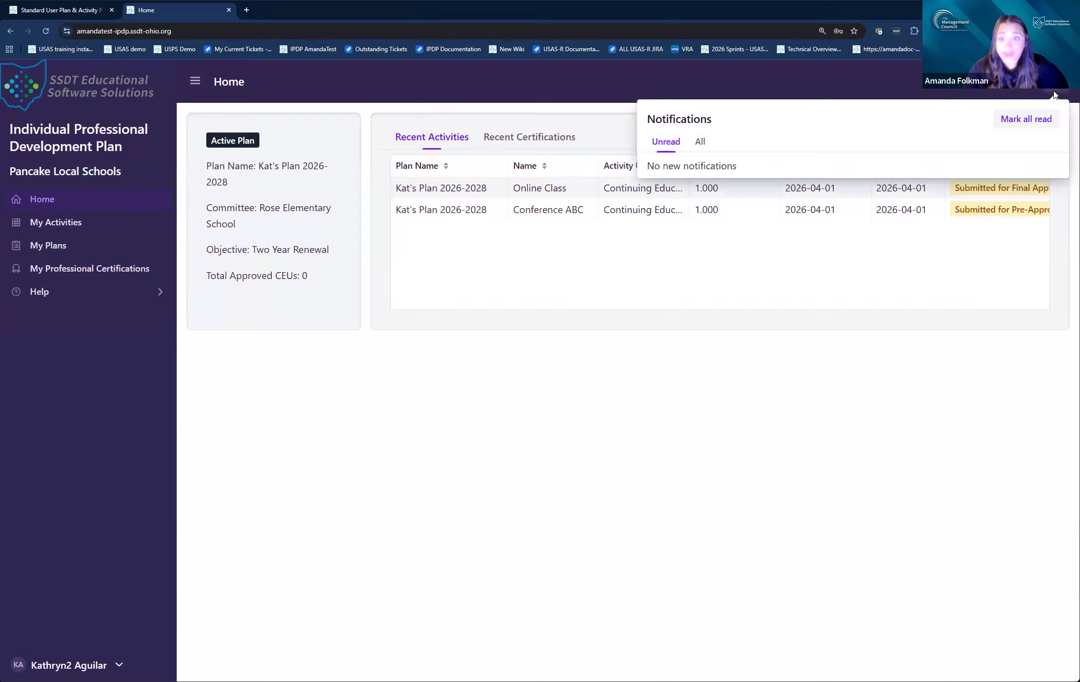
left_click(698, 142)
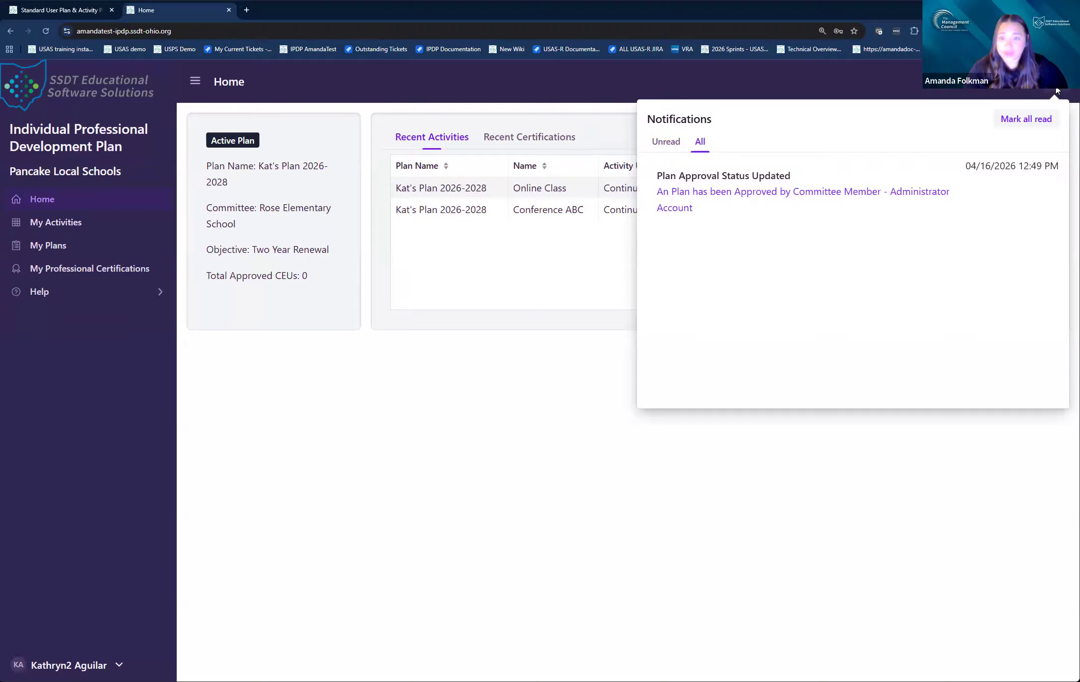
left_click(1057, 90)
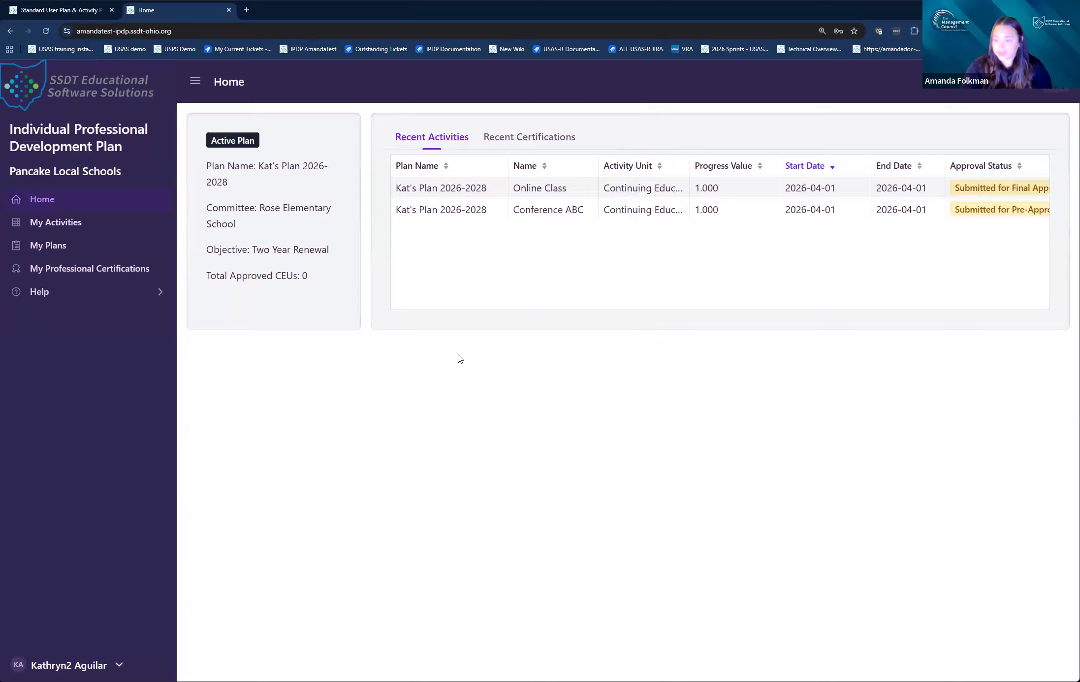
Open the Individual Professional Development Plan User Manual from the help documentation
left_click(72, 293)
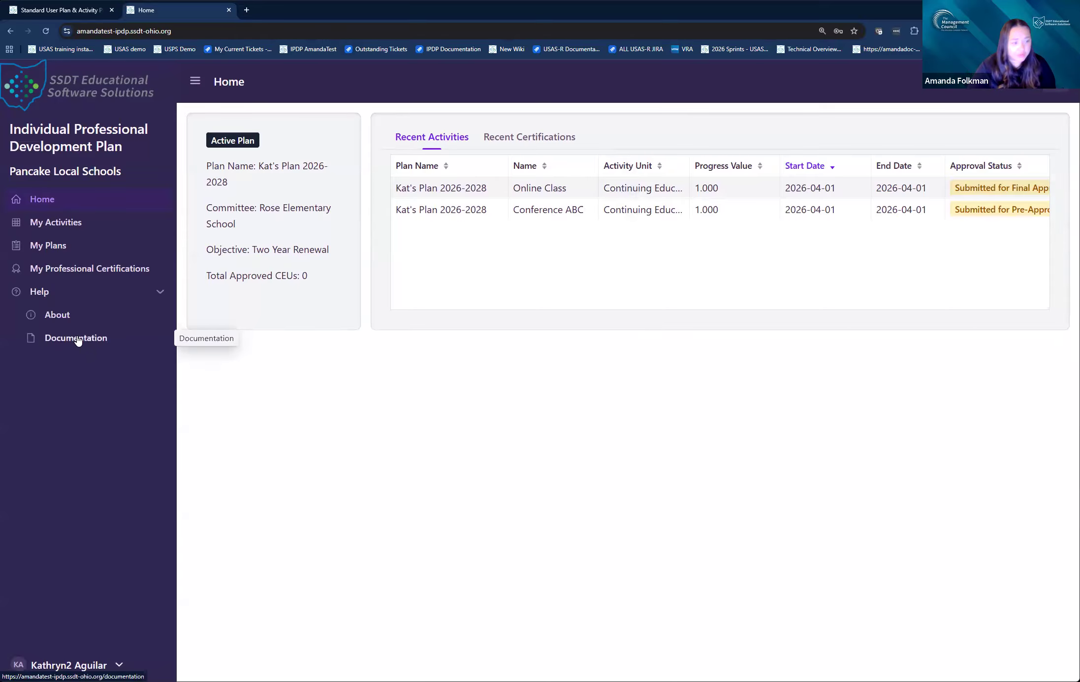
left_click(78, 339)
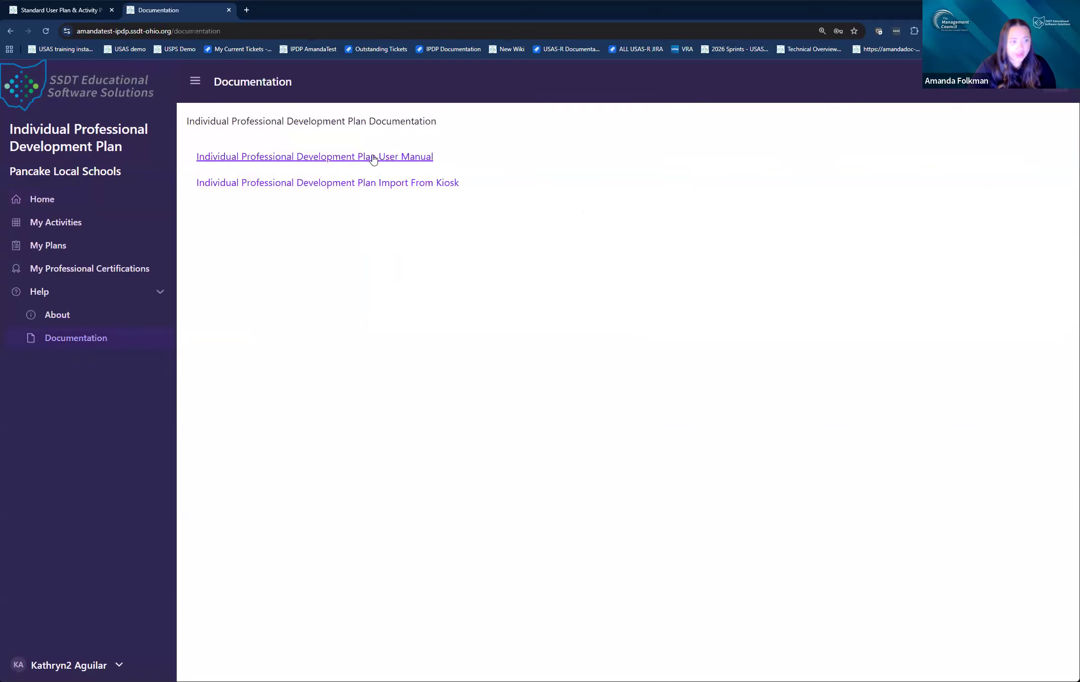
left_click(362, 157)
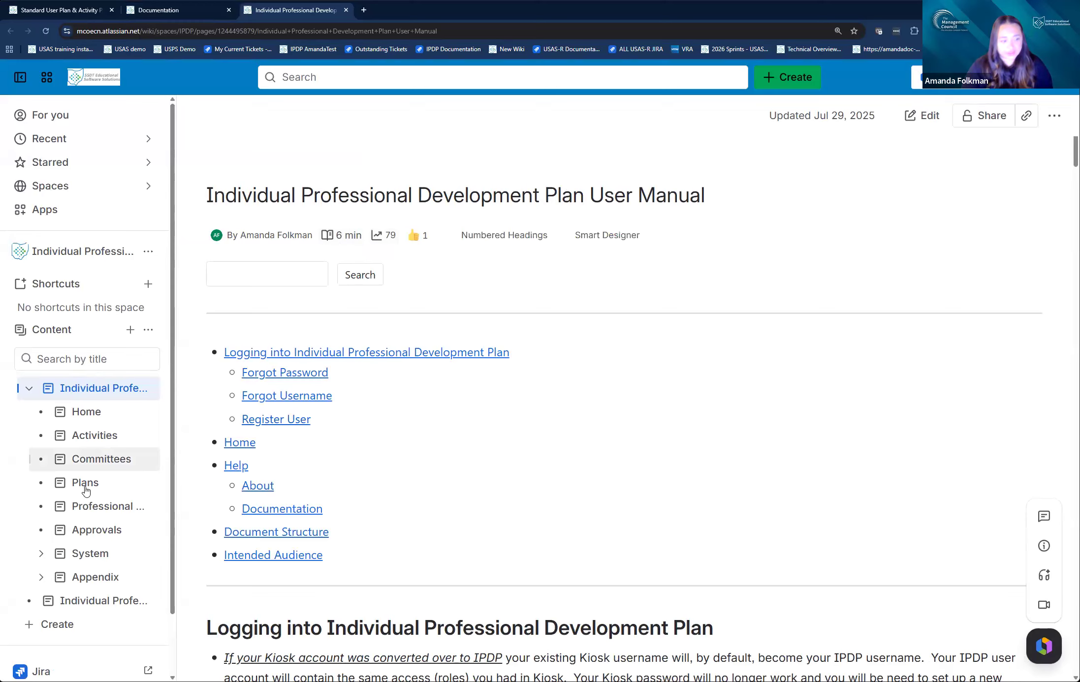
Open the Standard User Plan & Activity Procedures under the manual's appendix, and read the Archive a Plan section
left_click(41, 578)
scroll(86, 491, "down", 4)
left_click(107, 486)
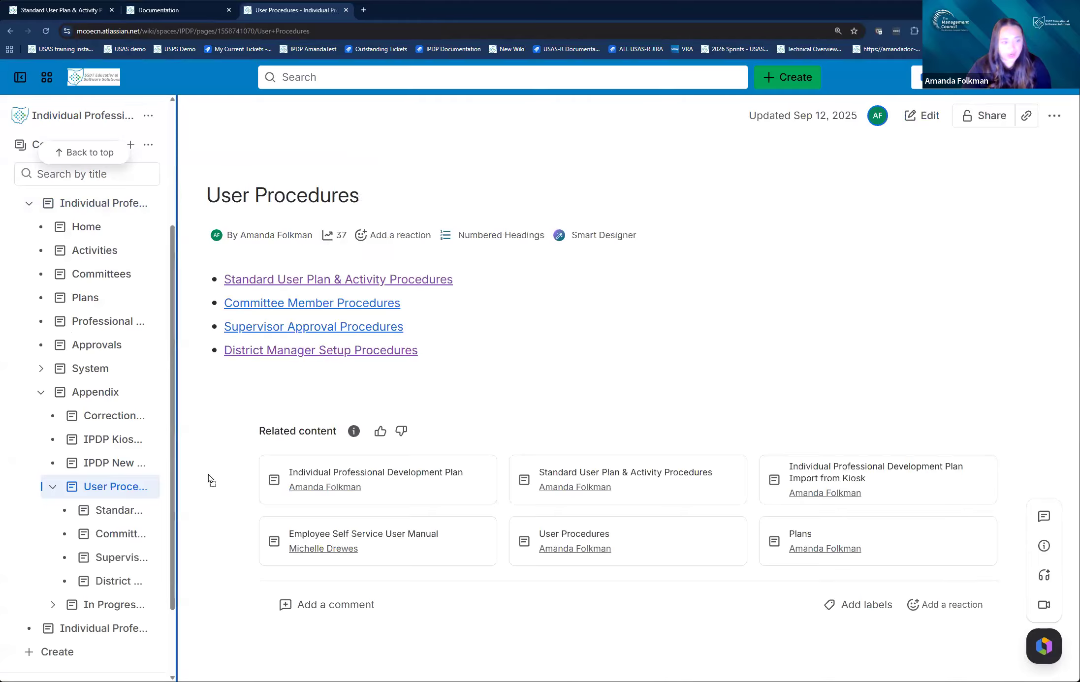
left_click(306, 284)
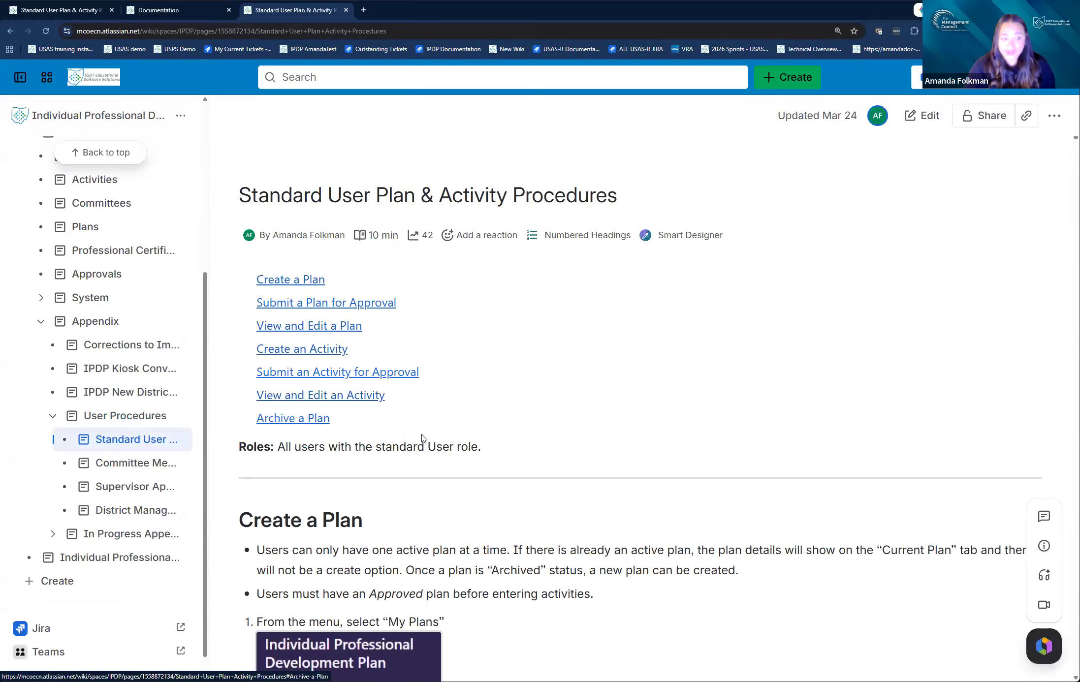
left_click(293, 418)
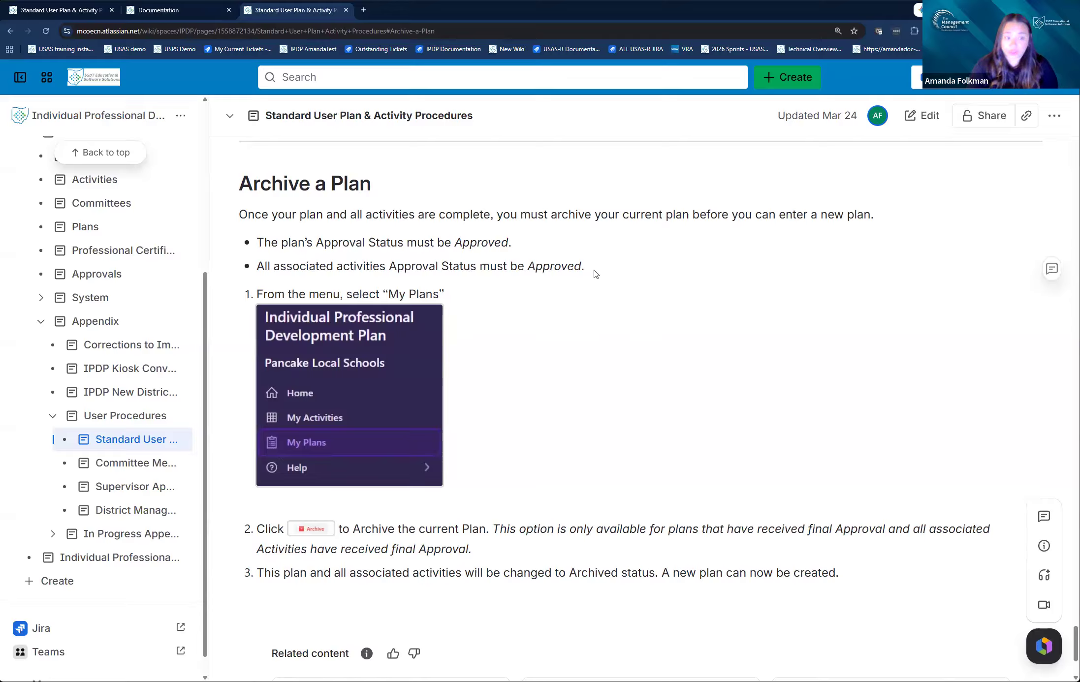
scroll(418, 357, "down", 1)
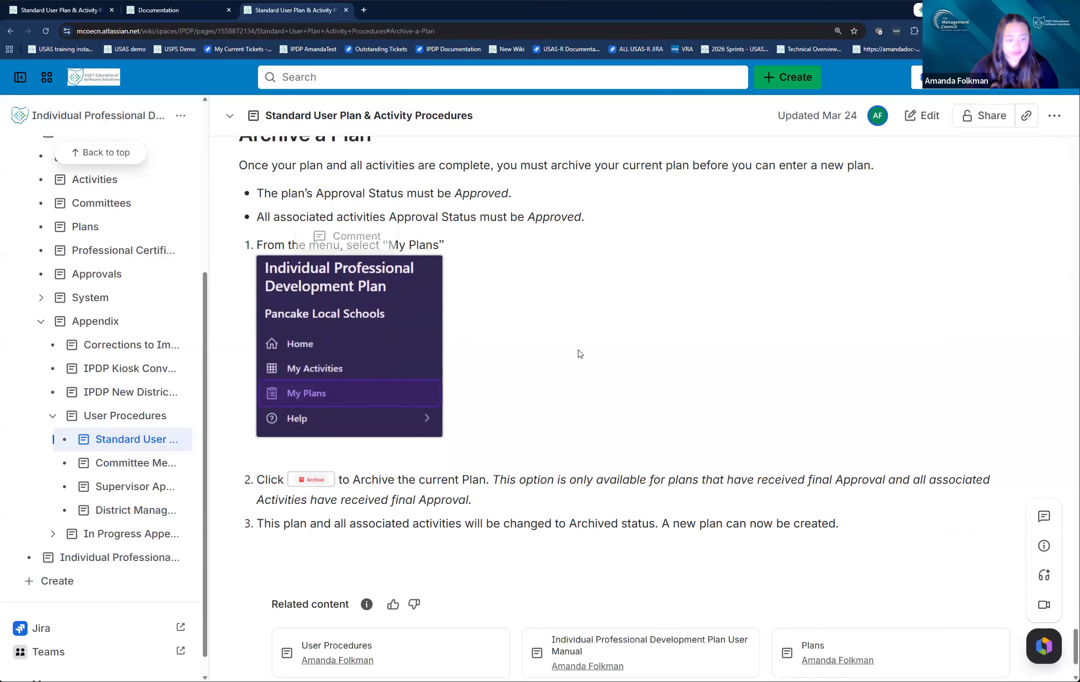
scroll(414, 221, "up", 2)
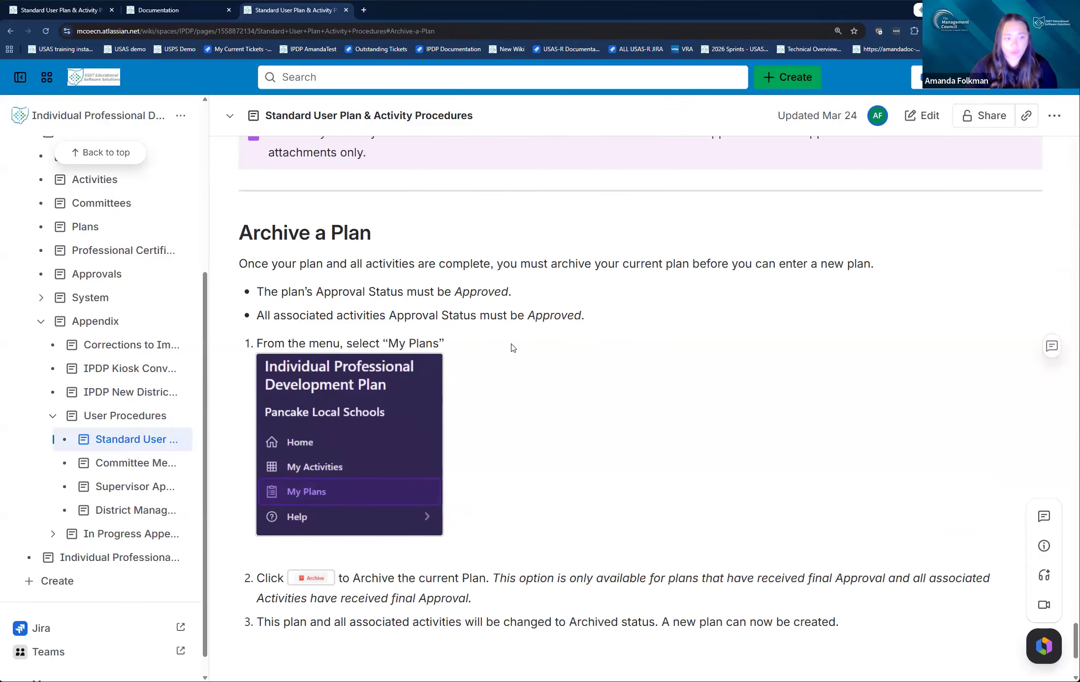
Read the rest of the Archive a Plan section, and look through the list of procedures and the Create a Plan section
scroll(516, 351, "down", 1)
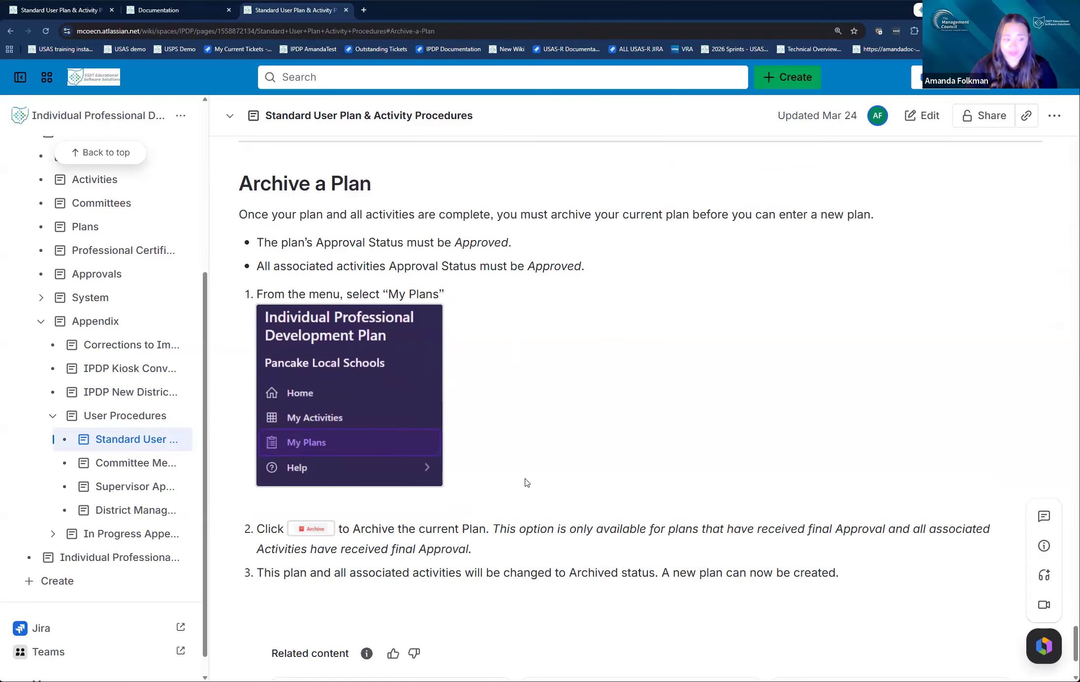
scroll(354, 475, "down", 1)
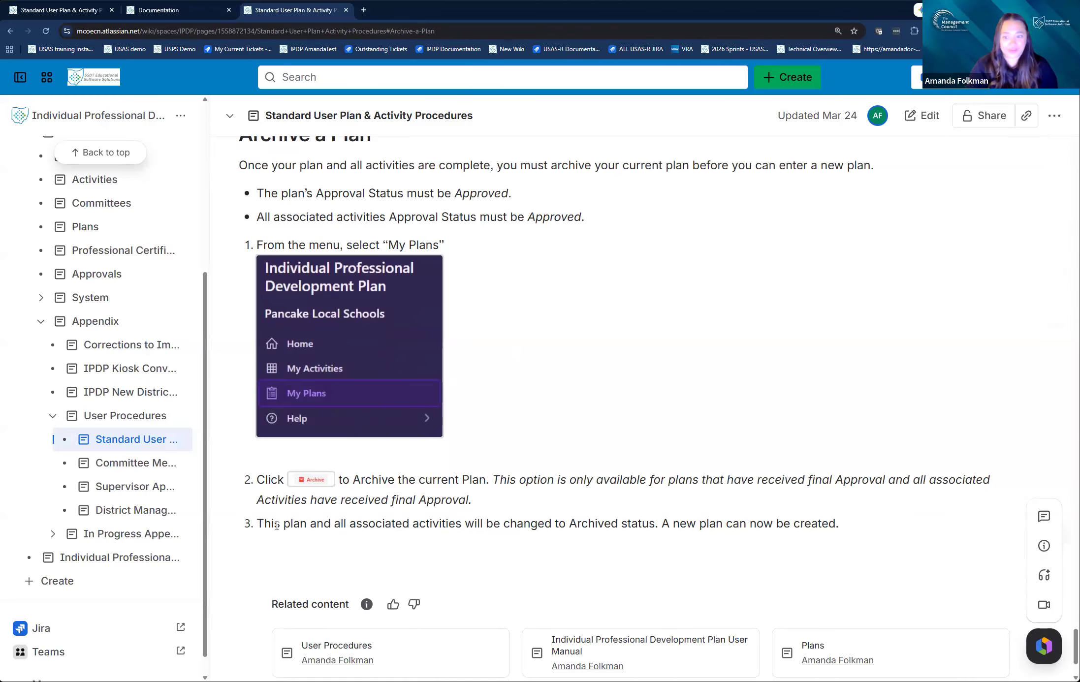
scroll(572, 484, "up", 5)
scroll(572, 484, "up", 10)
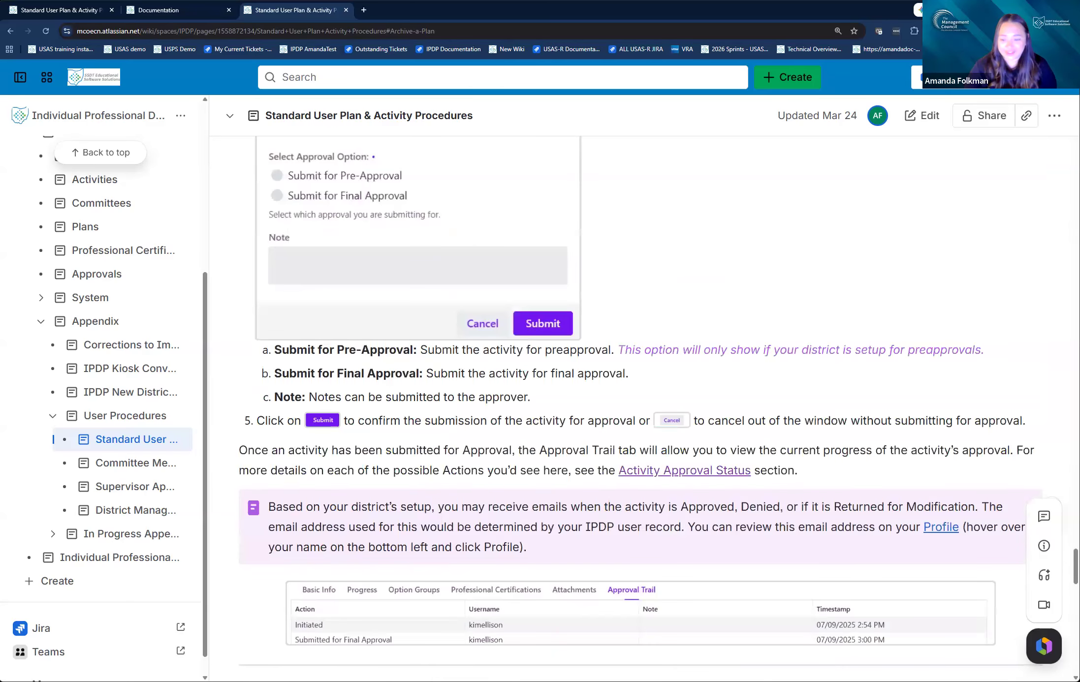
scroll(573, 484, "up", 5)
left_click_drag(1076, 149, 1076, 123)
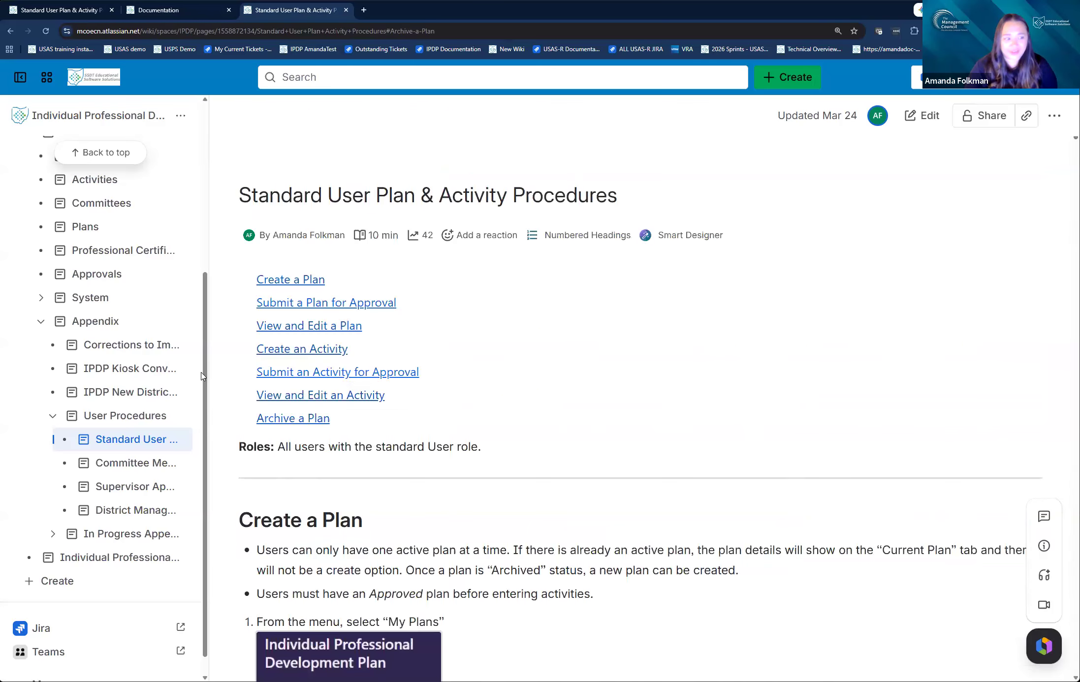
scroll(485, 571, "down", 5)
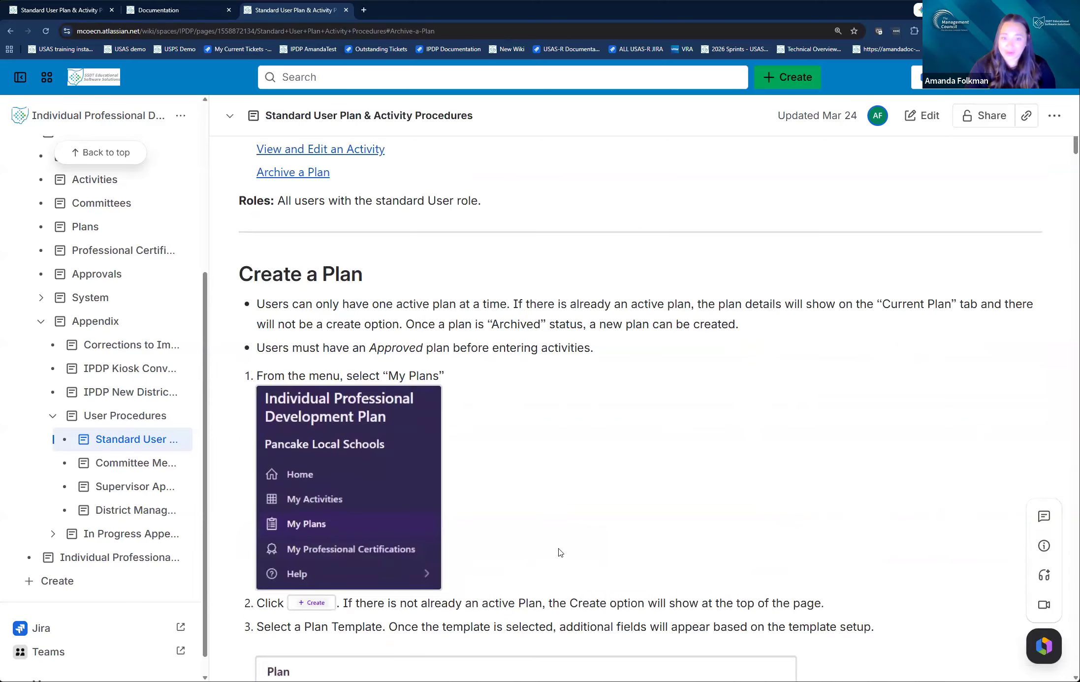
left_click(561, 553)
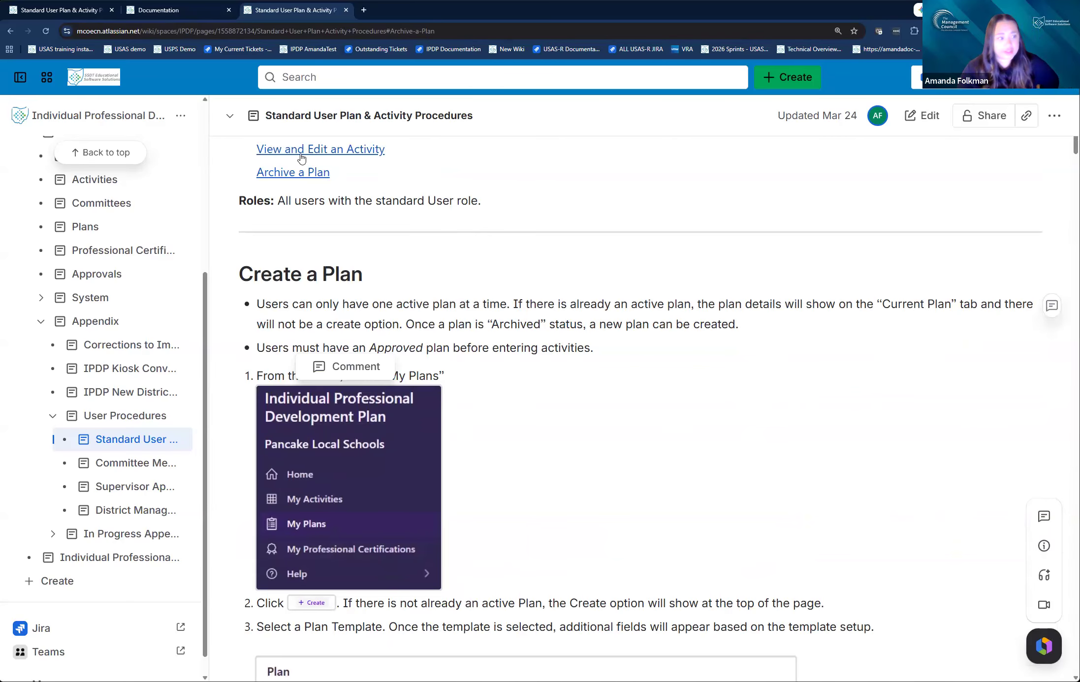
Open the Committee Member Procedures page of the user manual, and close the documentation page
scroll(313, 254, "up", 5)
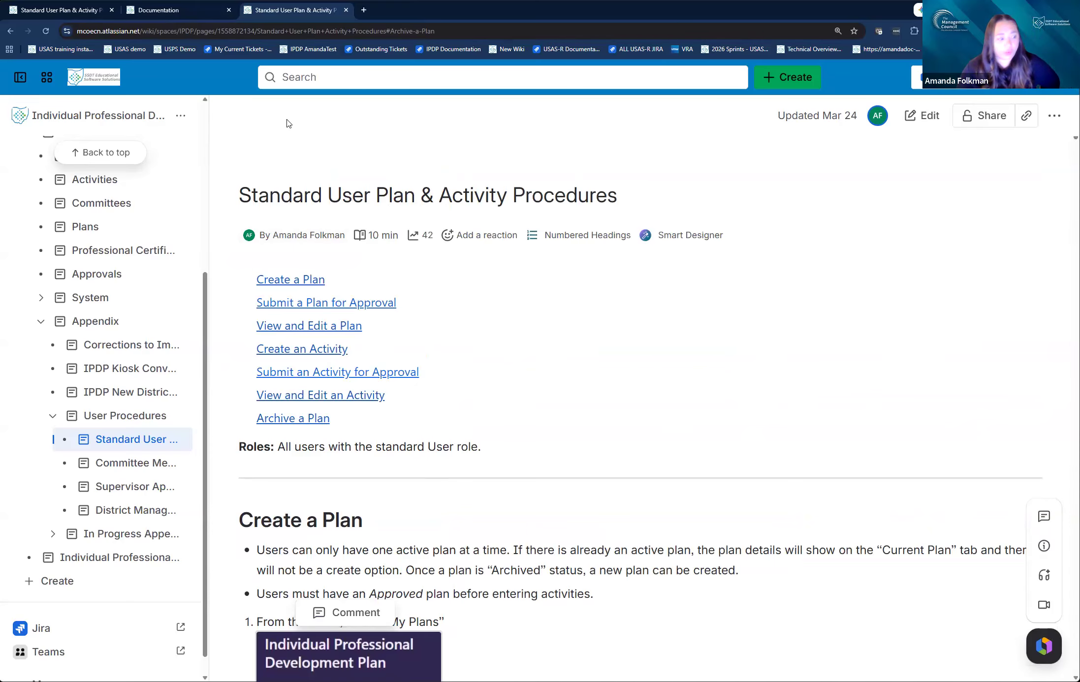
left_click(114, 460)
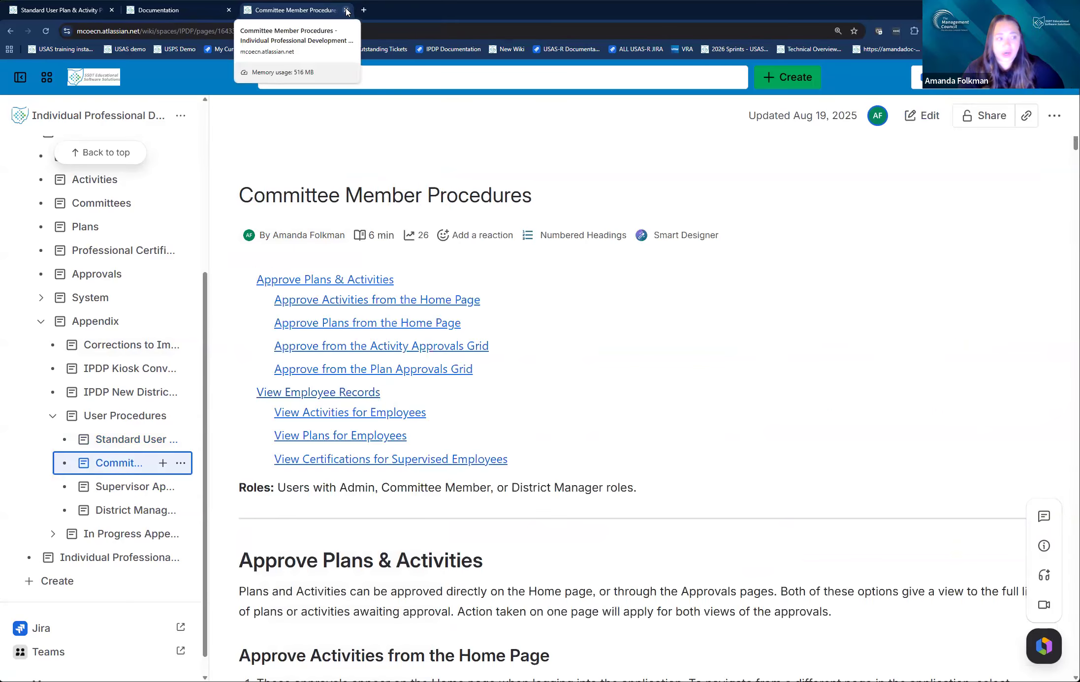
left_click(346, 10)
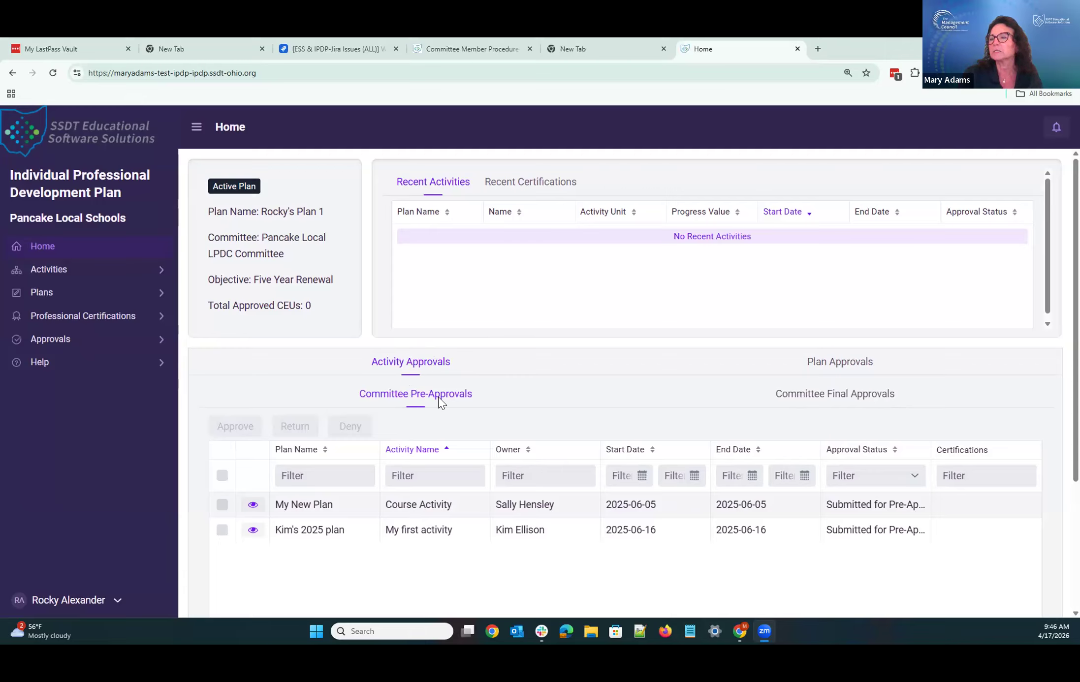
Review the committee pre-approval and final approval lists for both activities and plans on the Home page
left_click(873, 394)
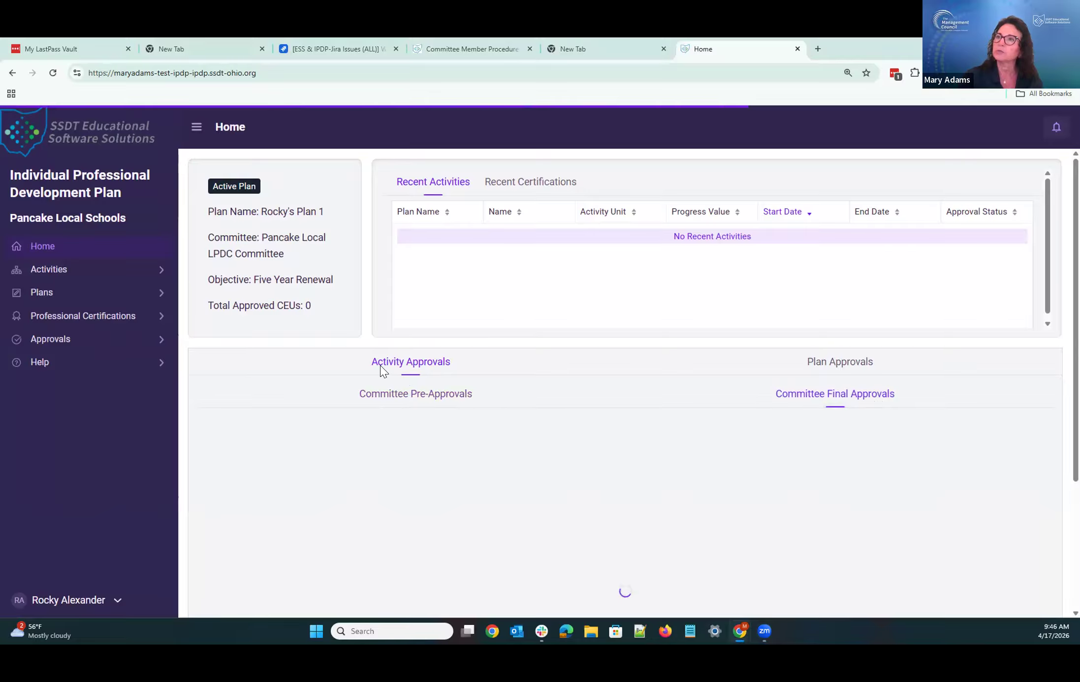
left_click(839, 362)
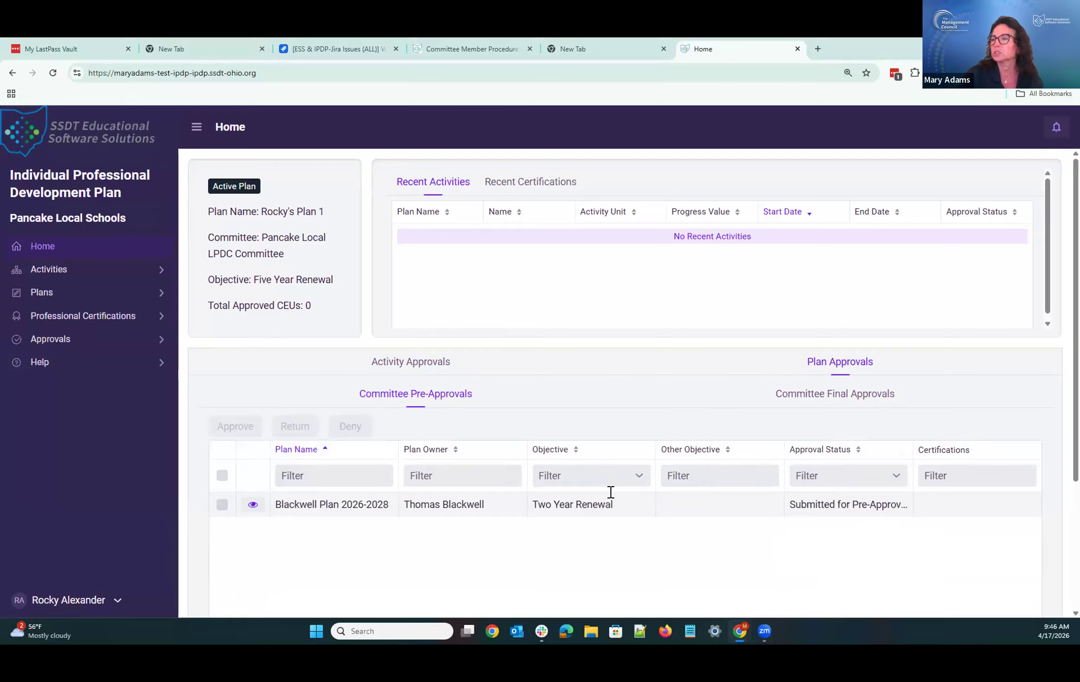
left_click(843, 394)
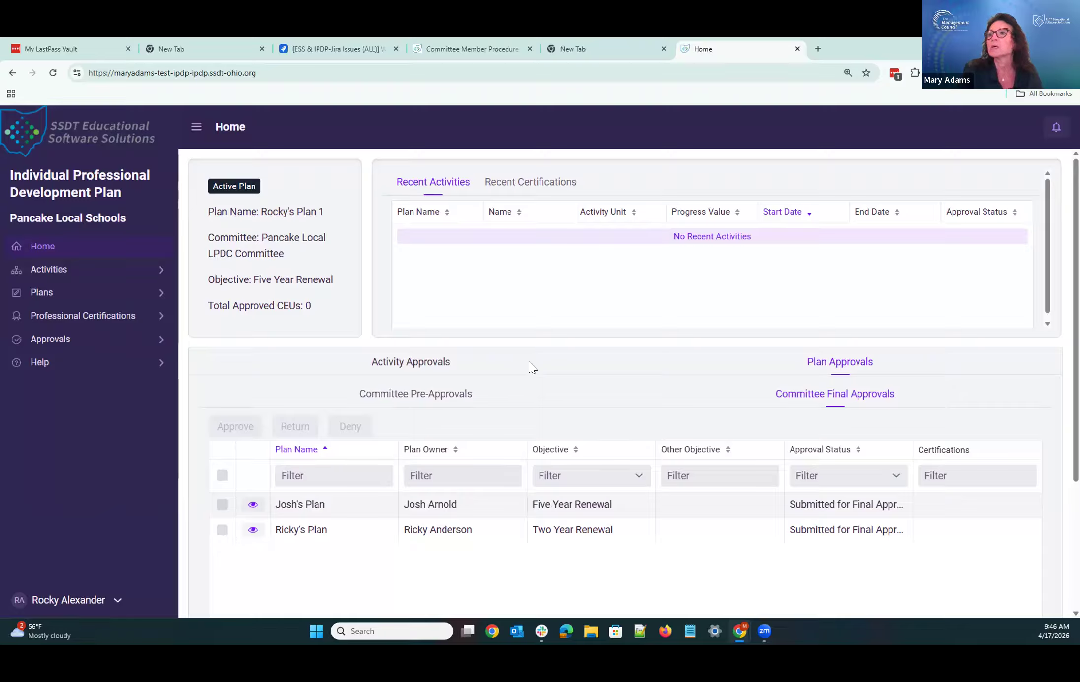
left_click(440, 364)
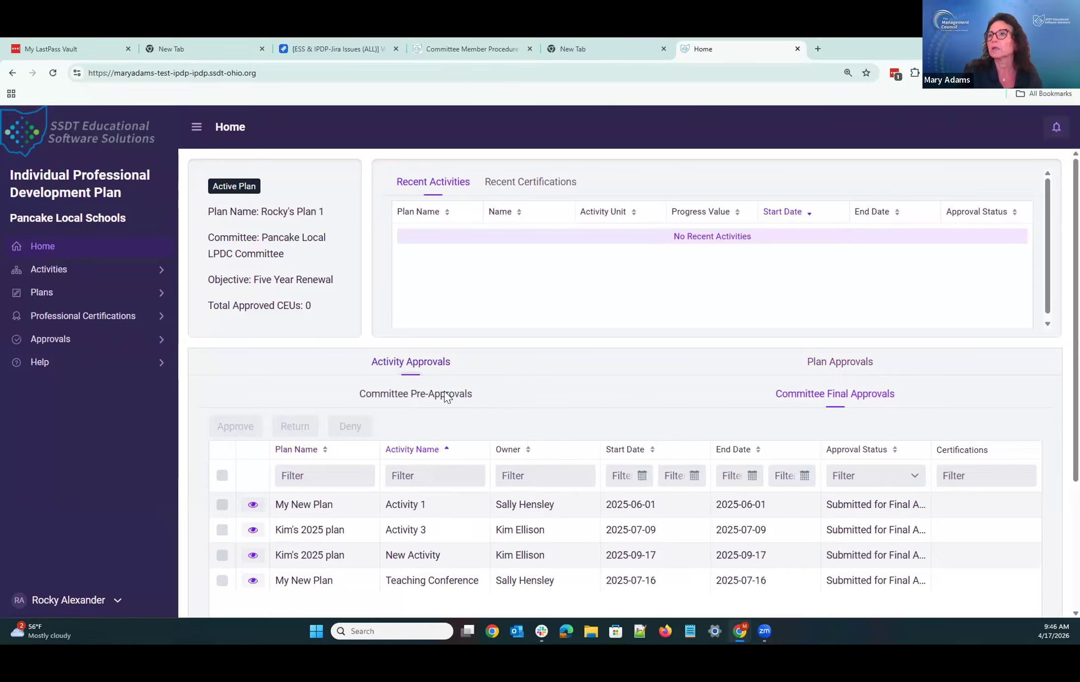
left_click(444, 392)
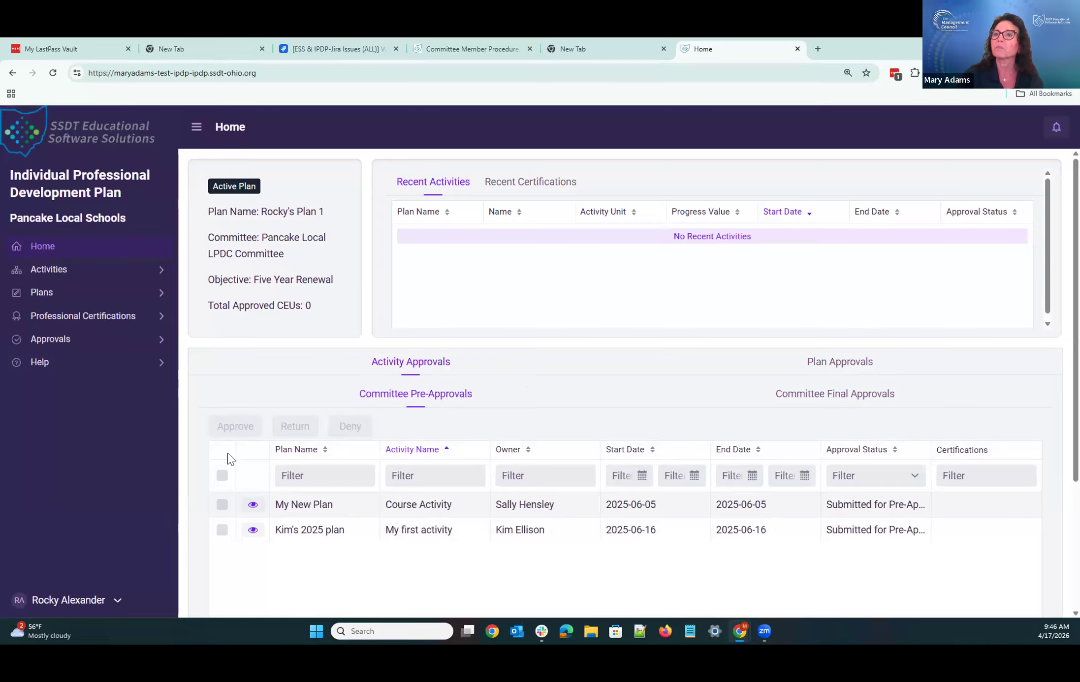
Select Course Activity in the committee pre-approvals, extend the selection to all listed activities, and clear it
left_click(220, 505)
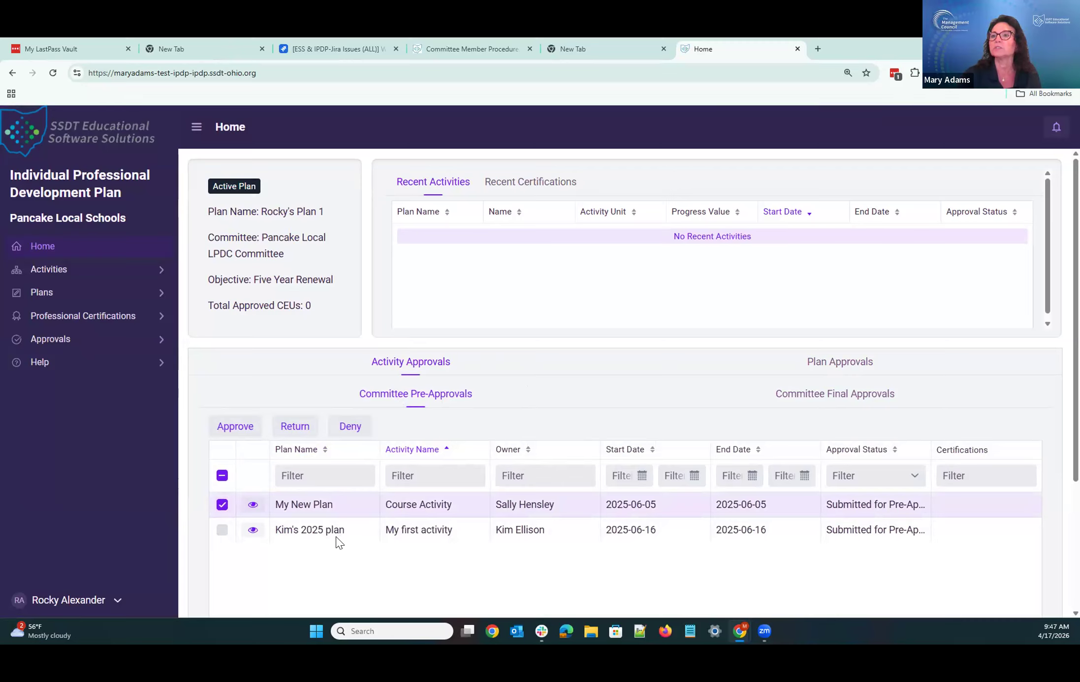
left_click(222, 475)
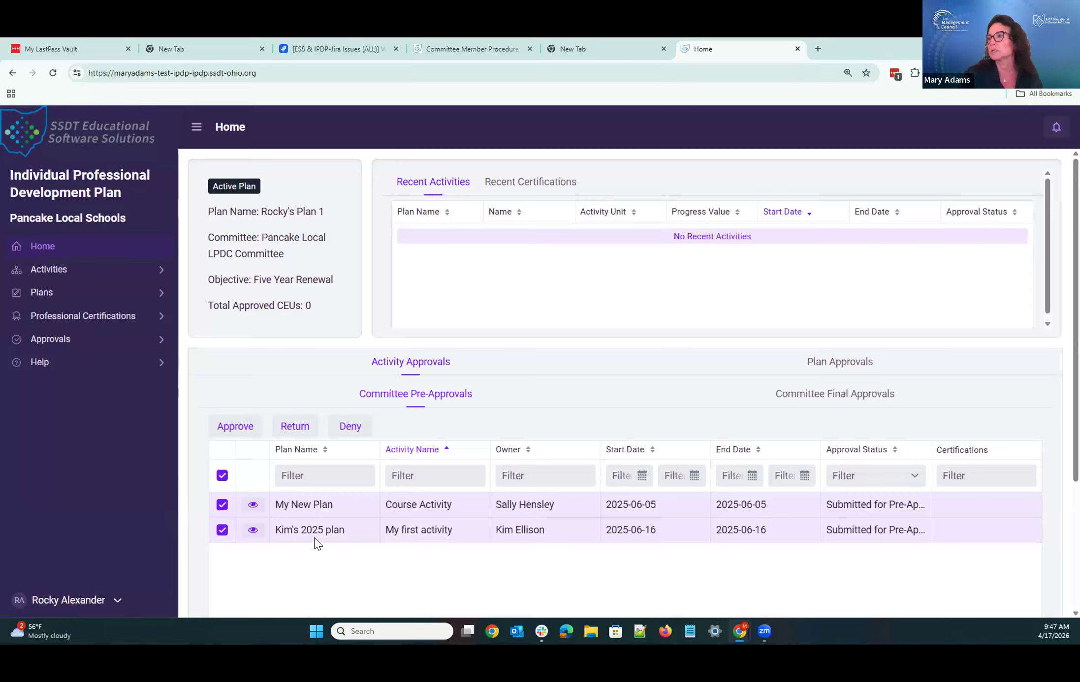
left_click(222, 475)
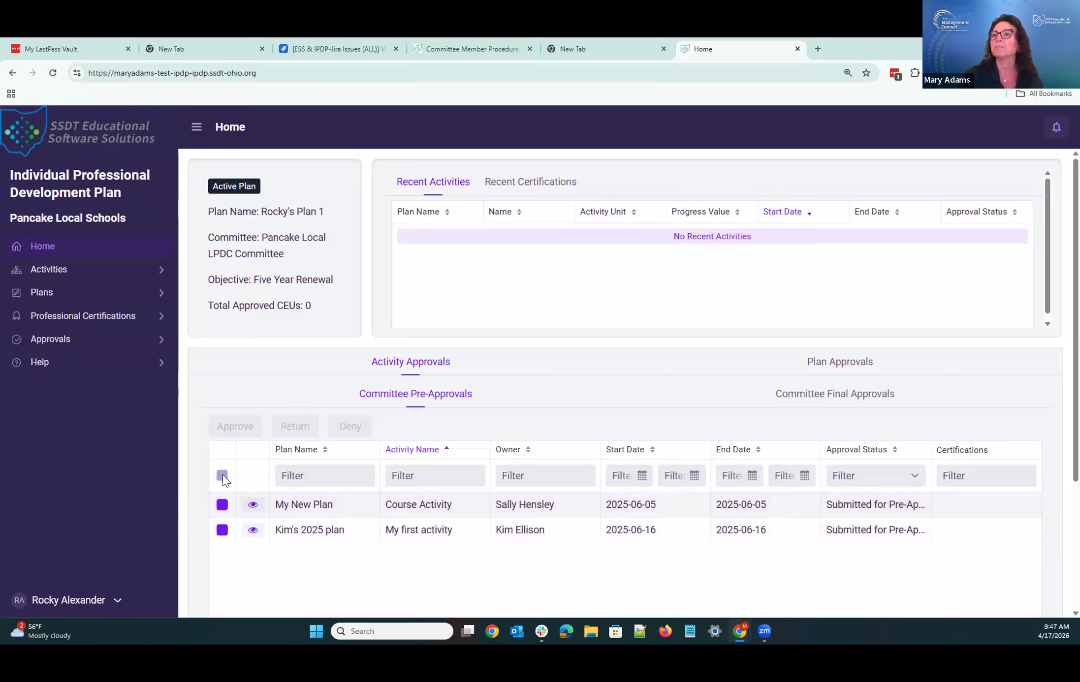
Select the plans awaiting committee final approval, and review the Two Year Renewal plan's details and Approval Trail without acting on it
left_click(823, 364)
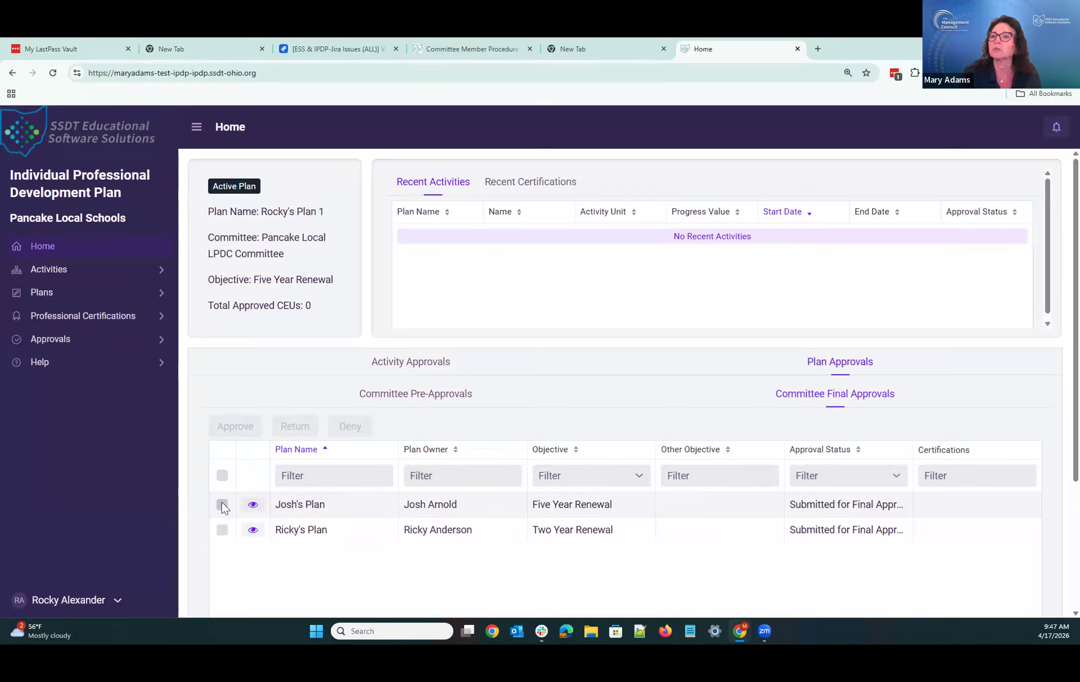
left_click(225, 529)
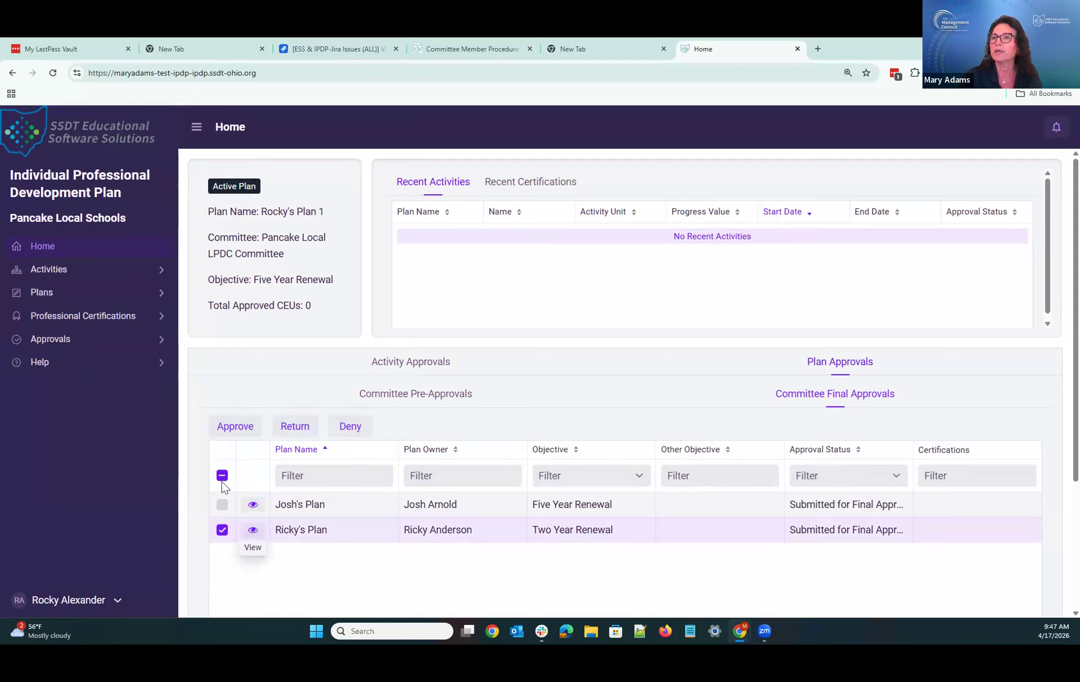
left_click(254, 530)
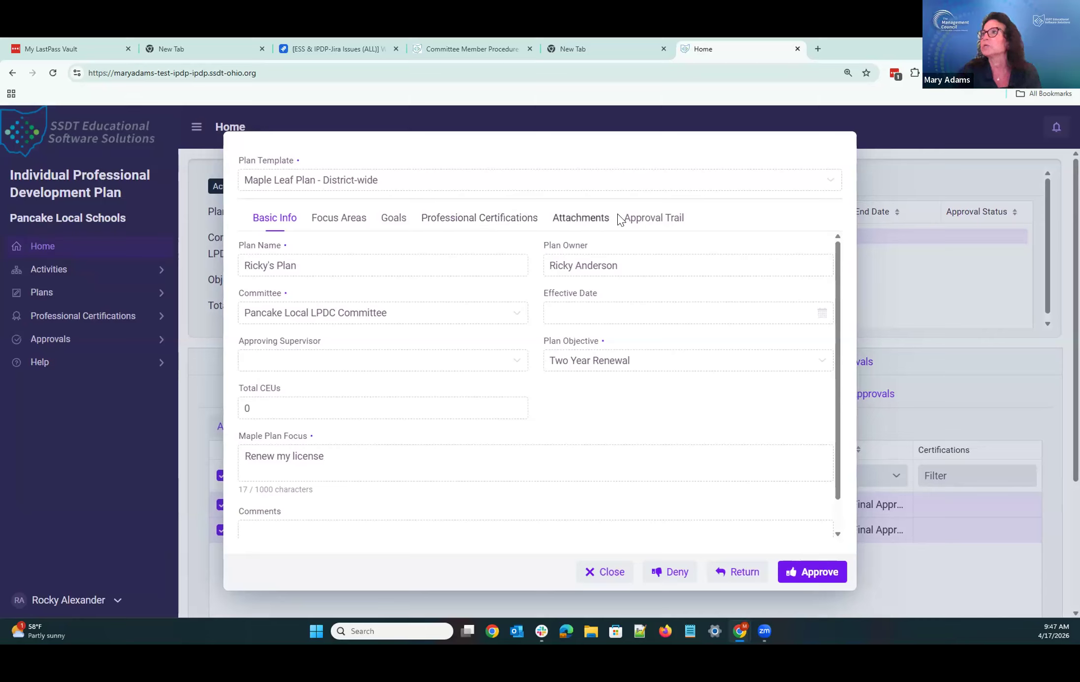
left_click(642, 219)
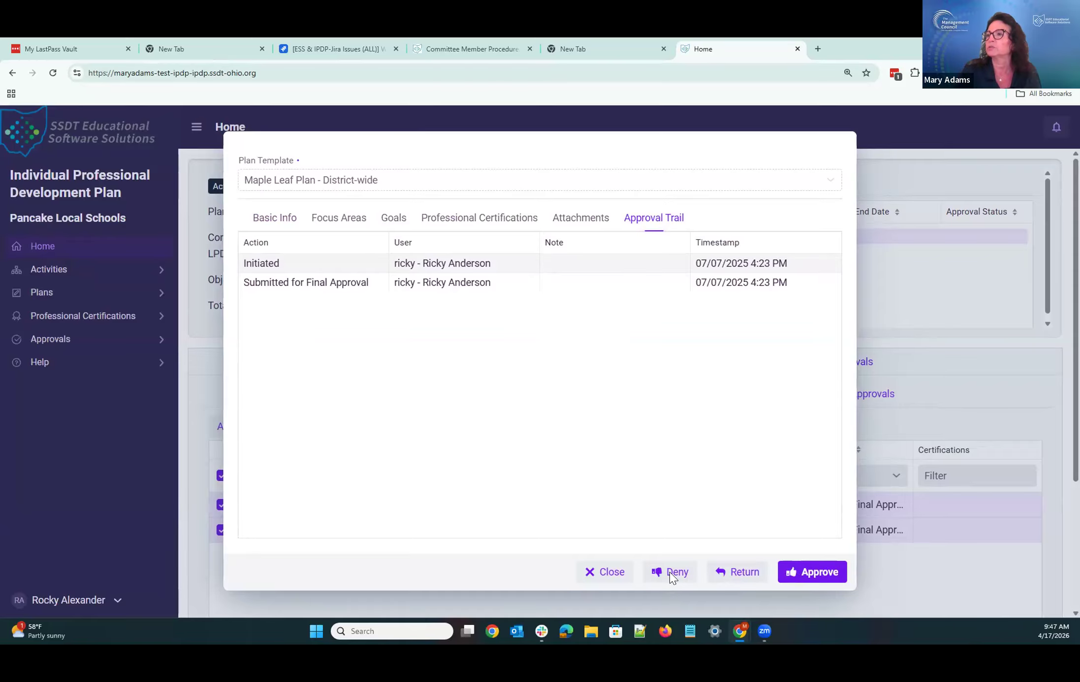
left_click(596, 572)
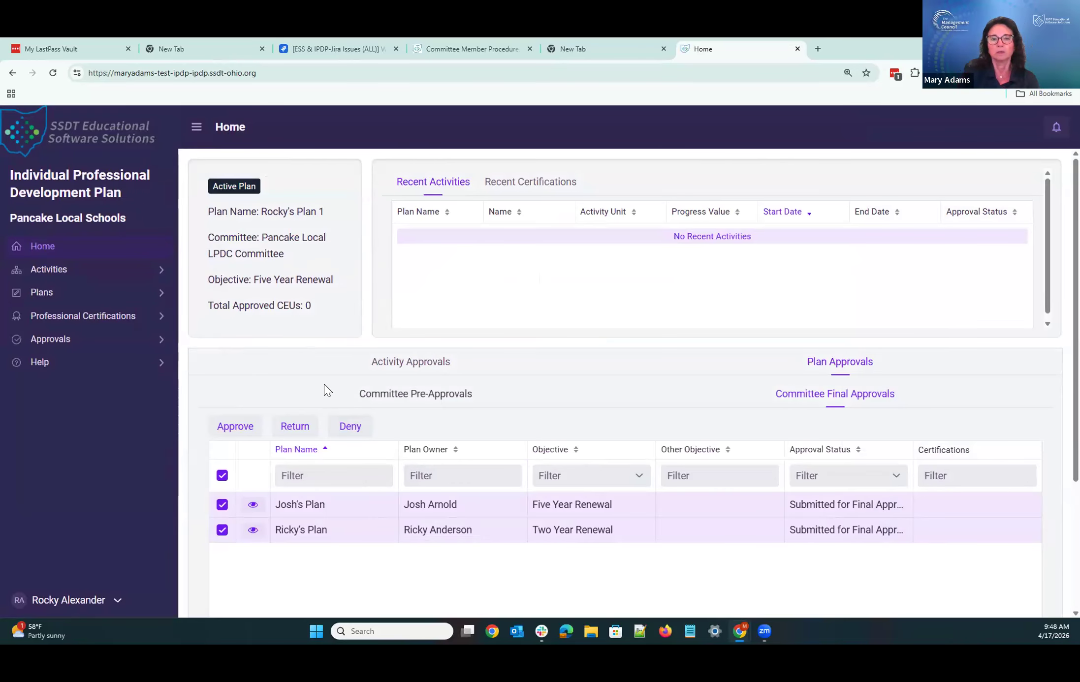
View the committee member's own activities, and open the District Activities grid
left_click(49, 269)
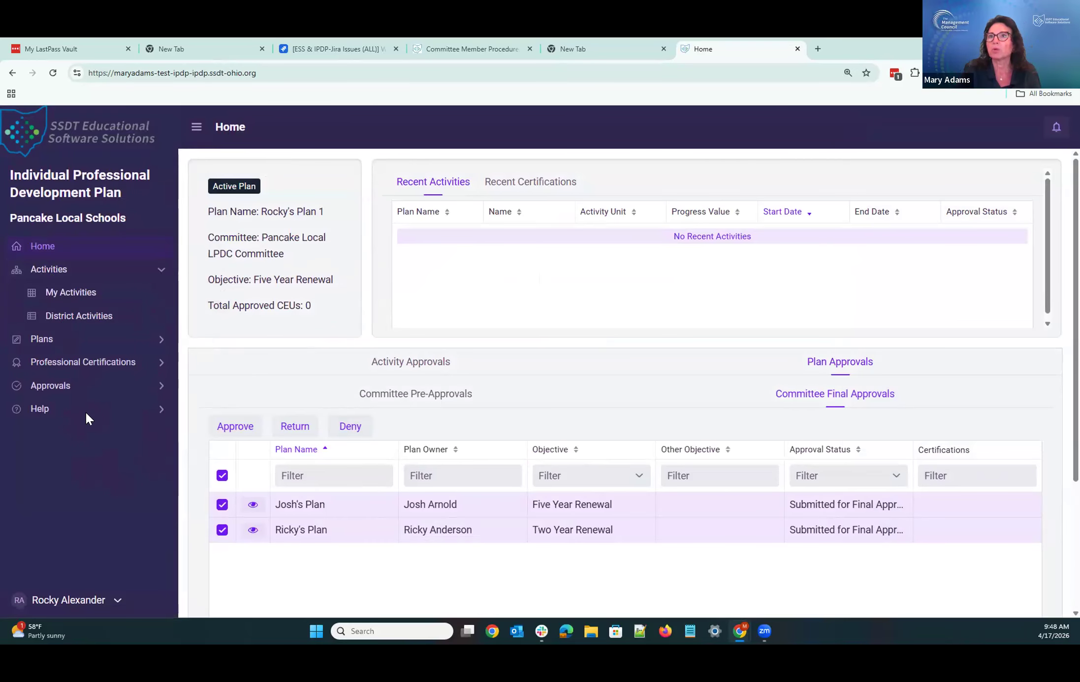
left_click(65, 295)
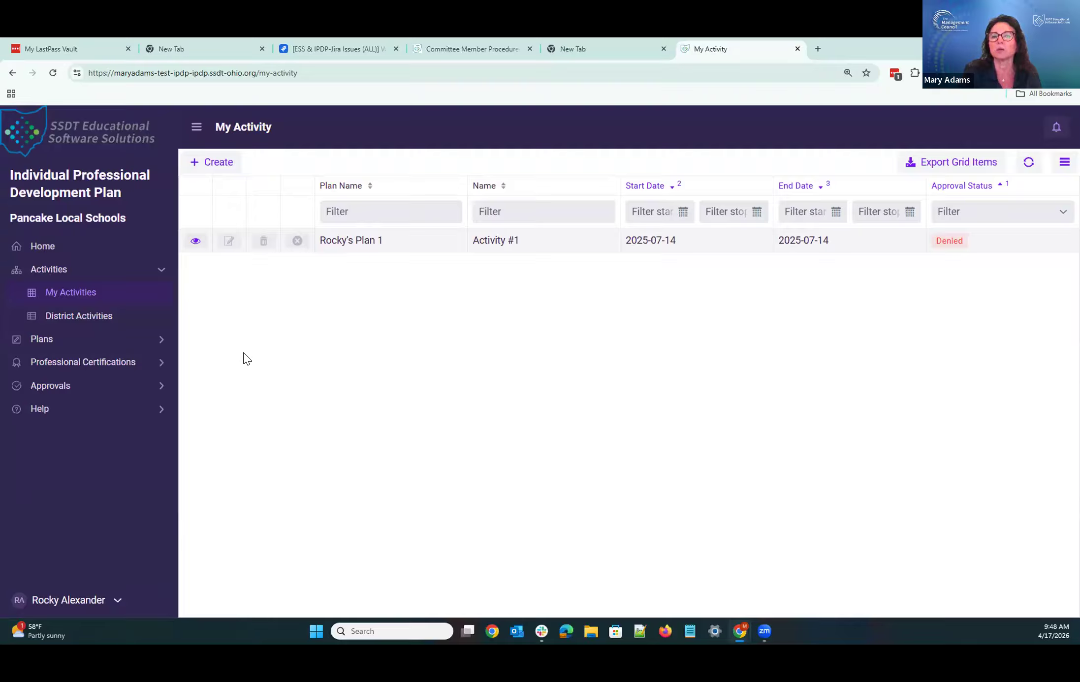
left_click(84, 324)
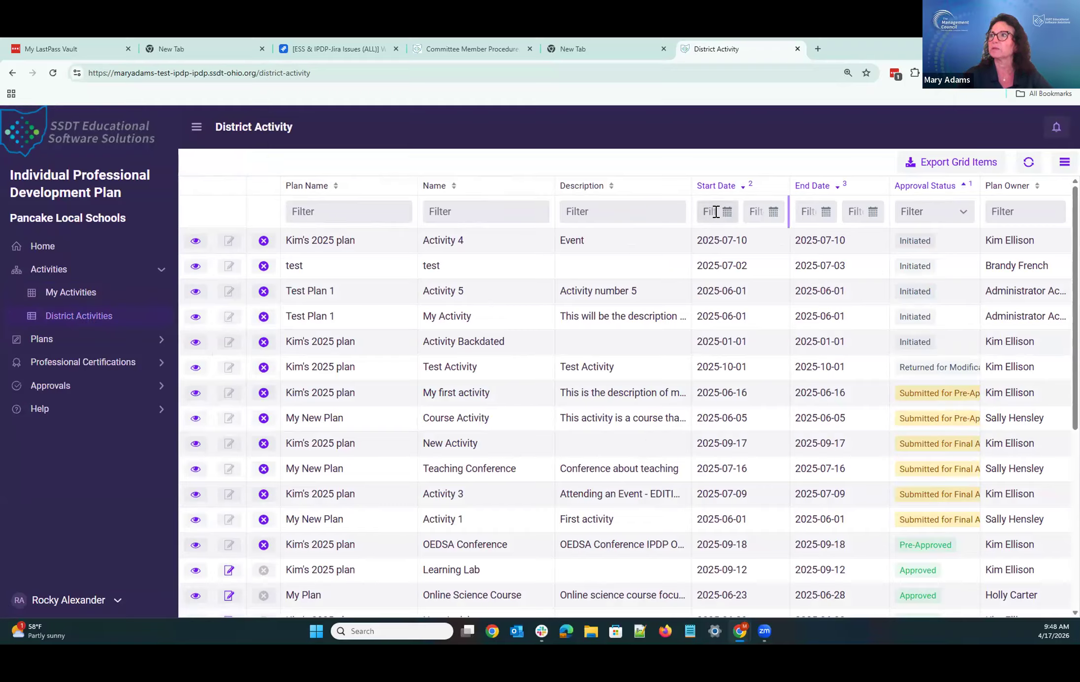
Filter the district activities by the Initiated approval status, and add the Activity Unit column to the grid
left_click(963, 211)
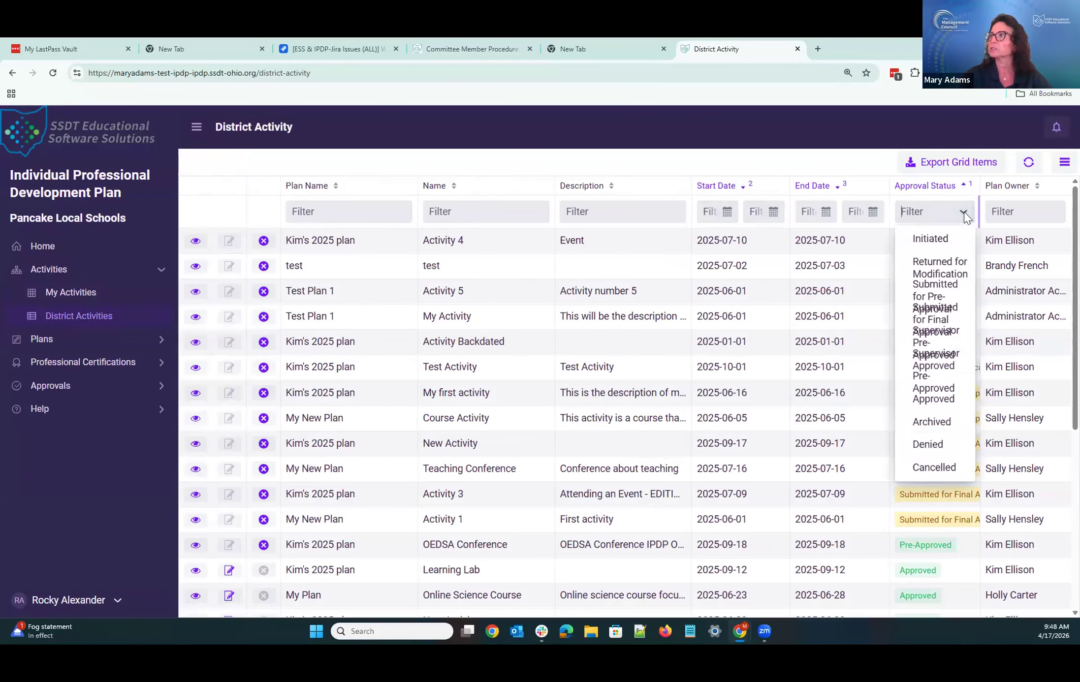
left_click(933, 240)
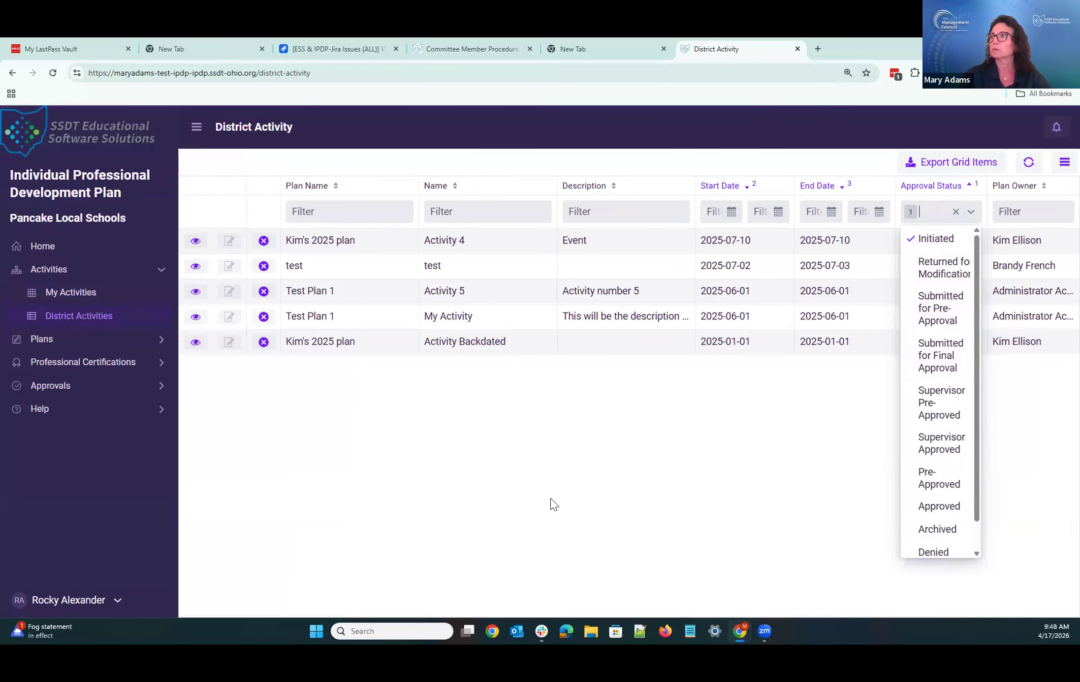
left_click(551, 497)
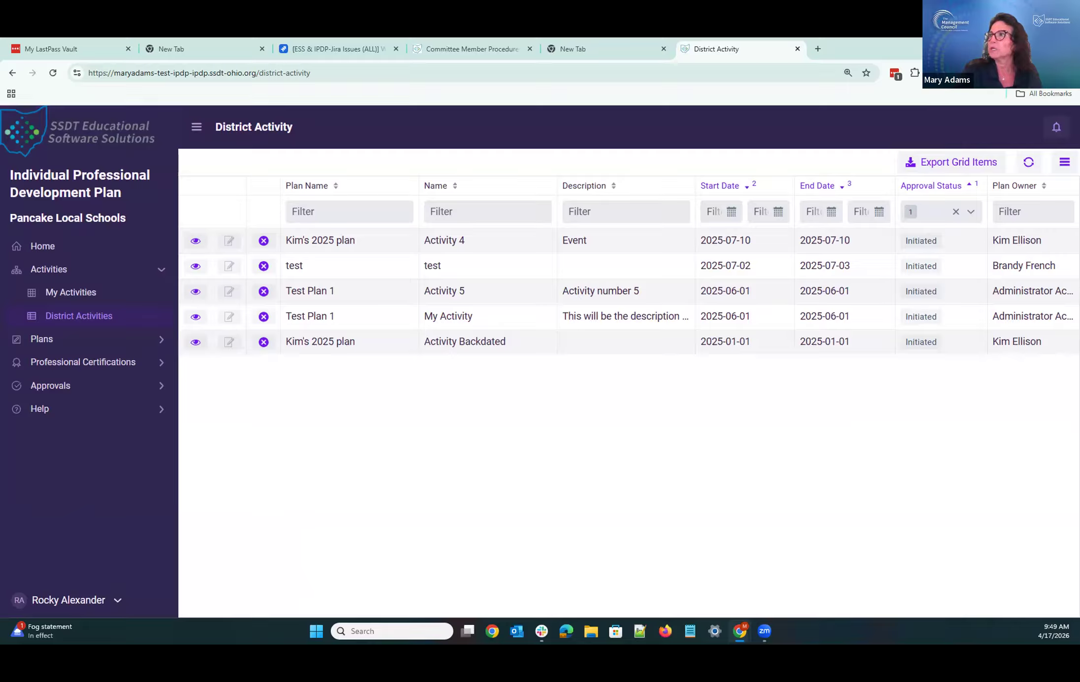
left_click(1064, 162)
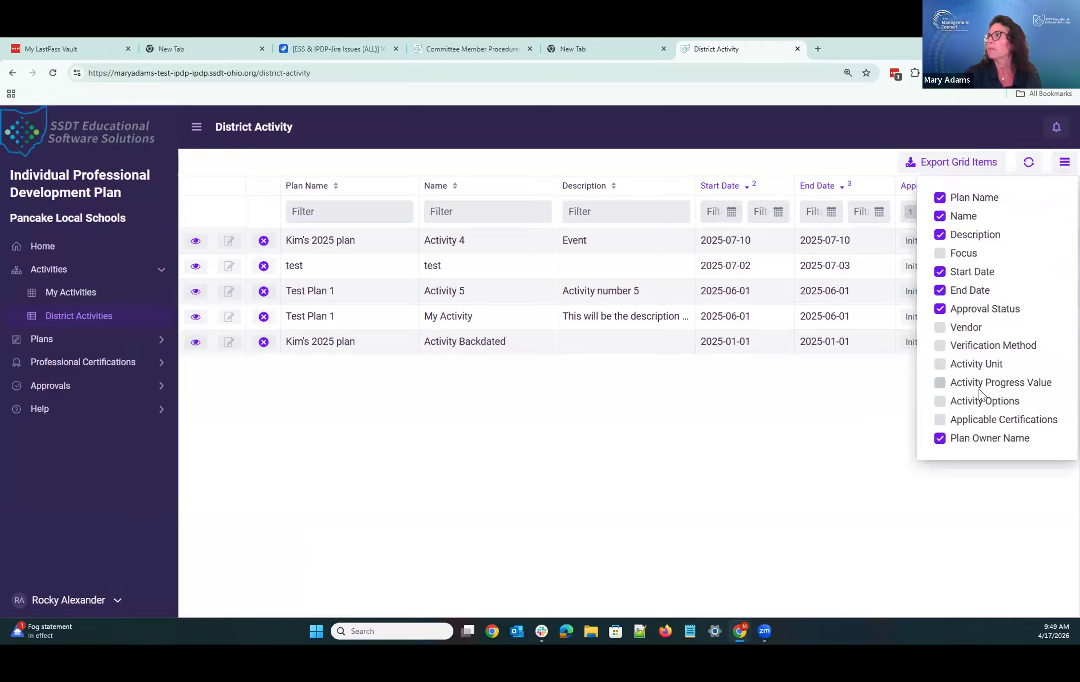
left_click(939, 364)
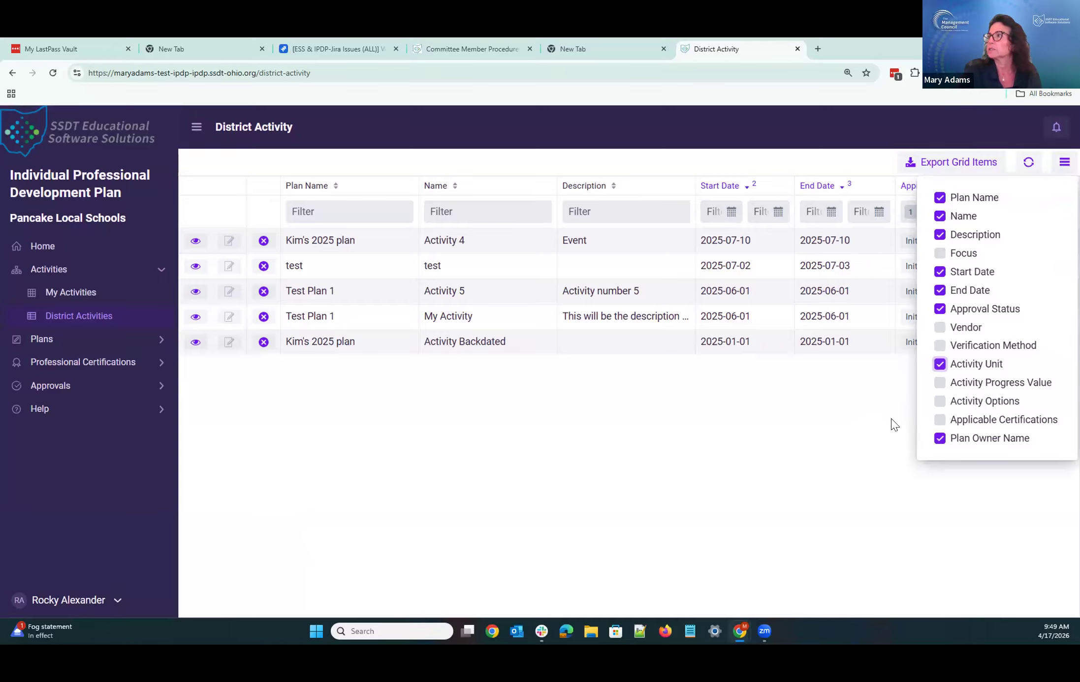
left_click(843, 425)
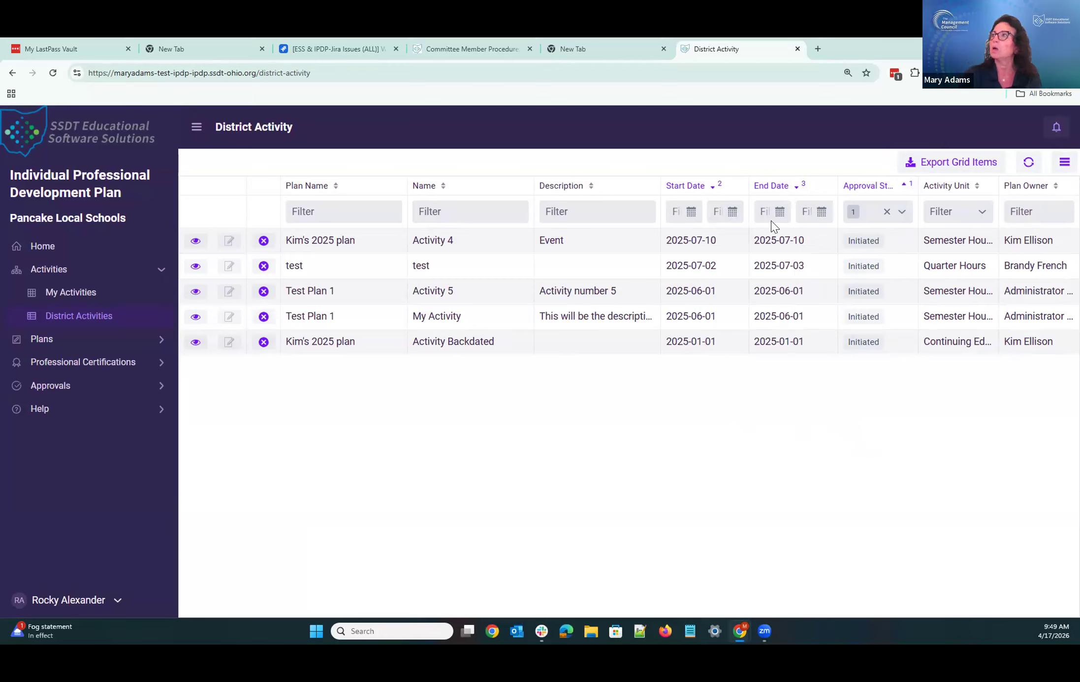
Export the filtered district activities as a CSV file, and open the exported file in Excel
left_click(974, 159)
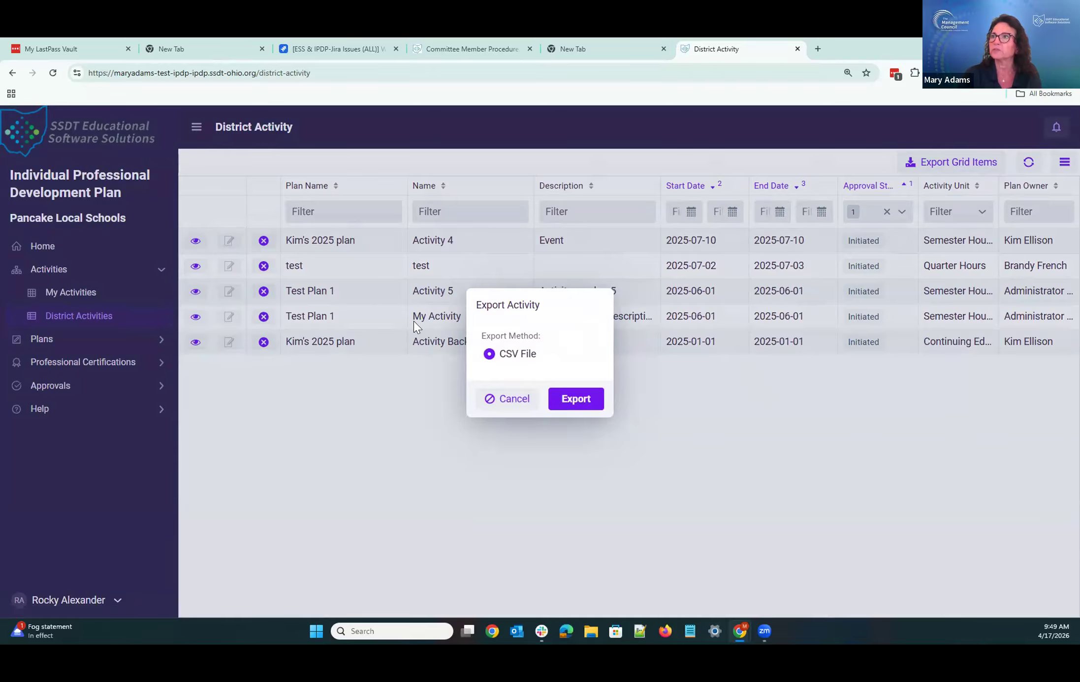
left_click(562, 400)
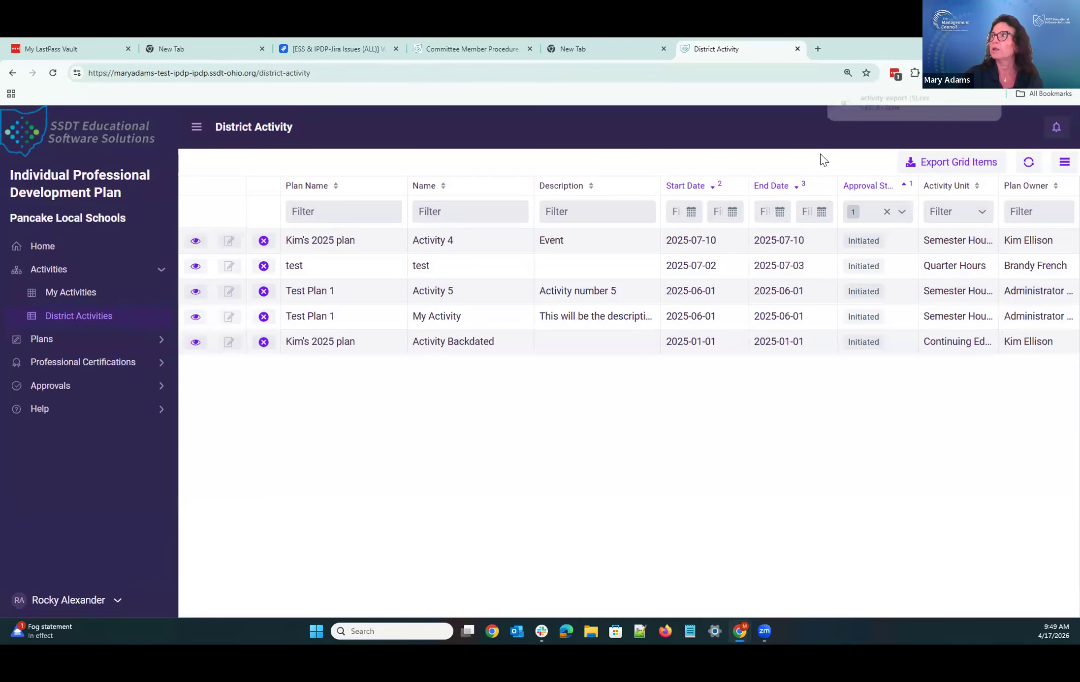
mouse_move(873, 101)
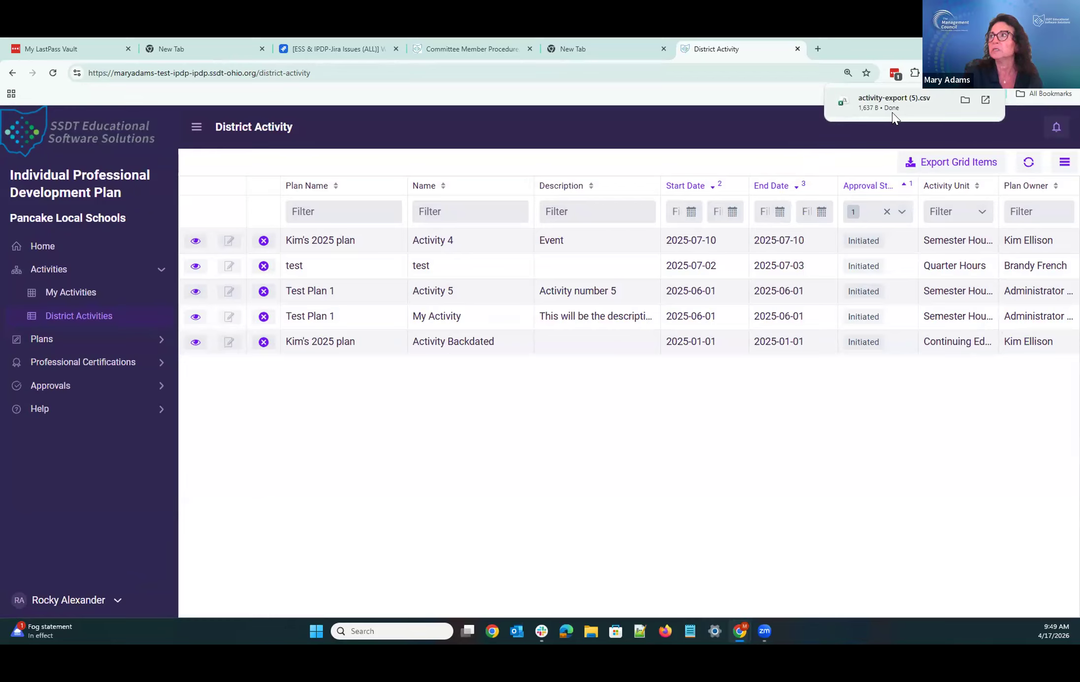
left_click(867, 103)
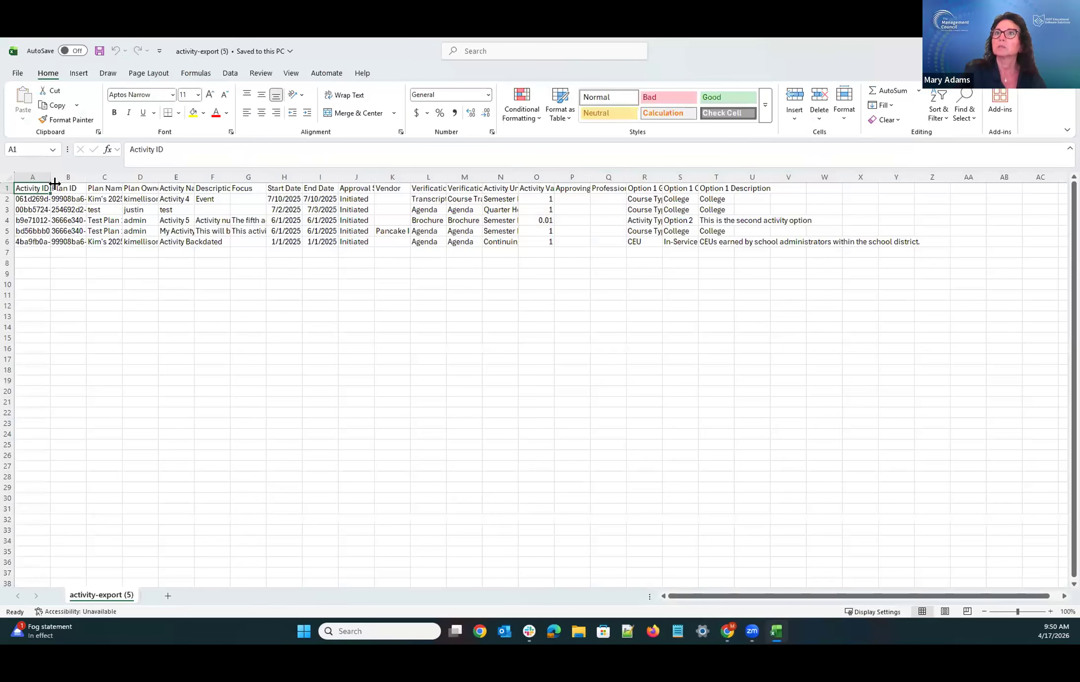
Widen the Activity ID and Plan ID columns to inspect the export, and close the file without saving the changes
left_click_drag(50, 177, 161, 205)
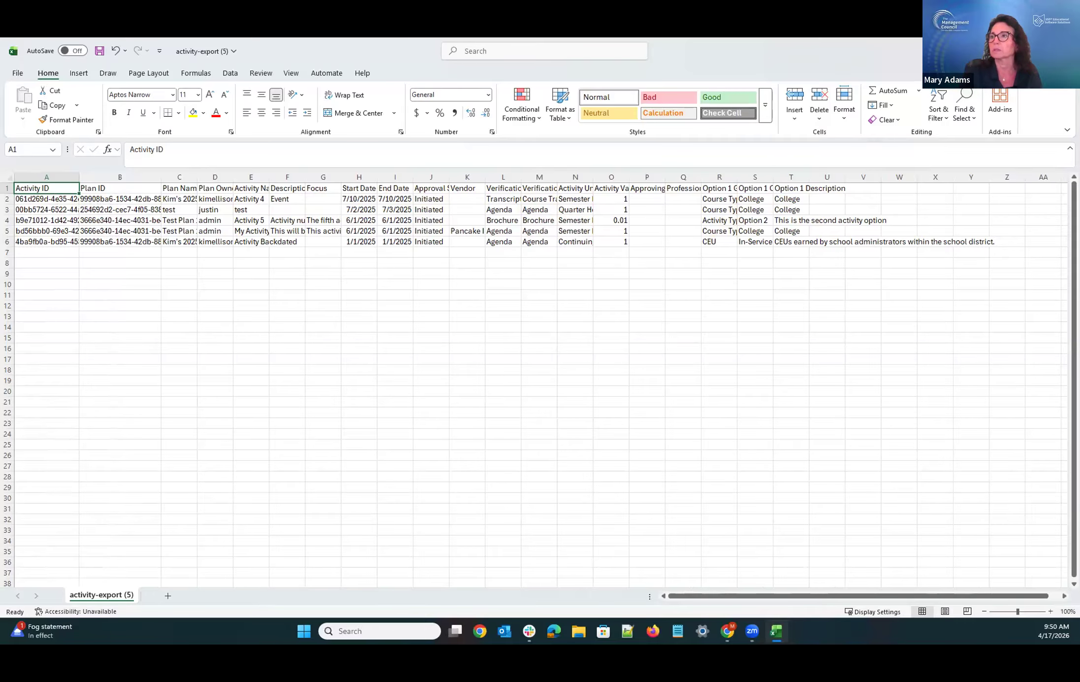
left_click(1067, 50)
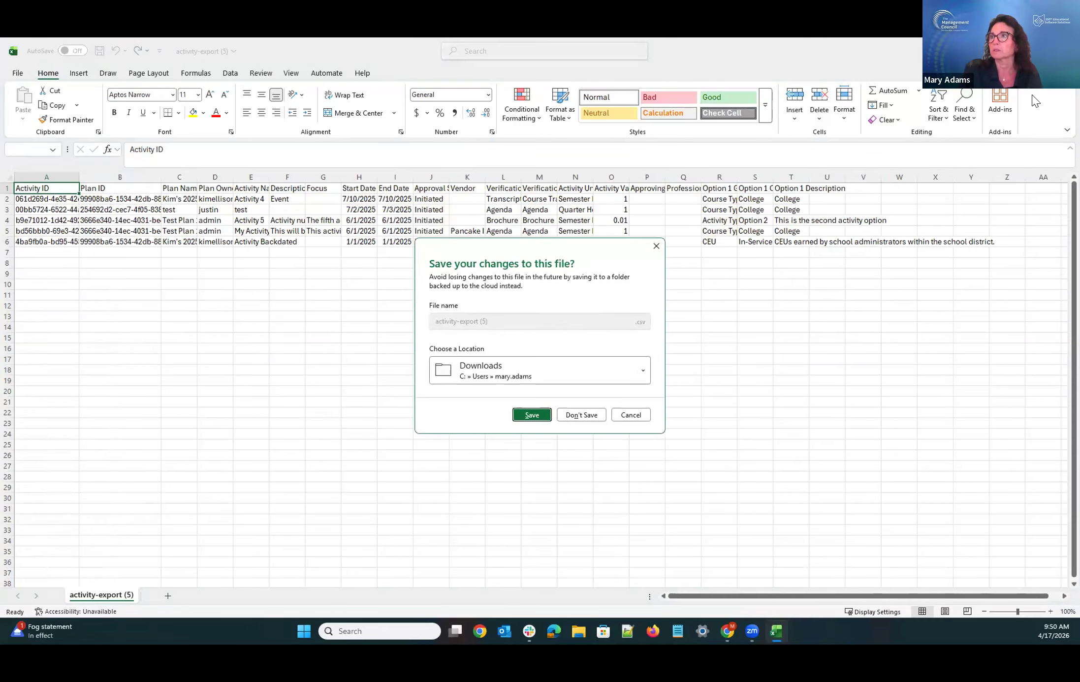
left_click(596, 414)
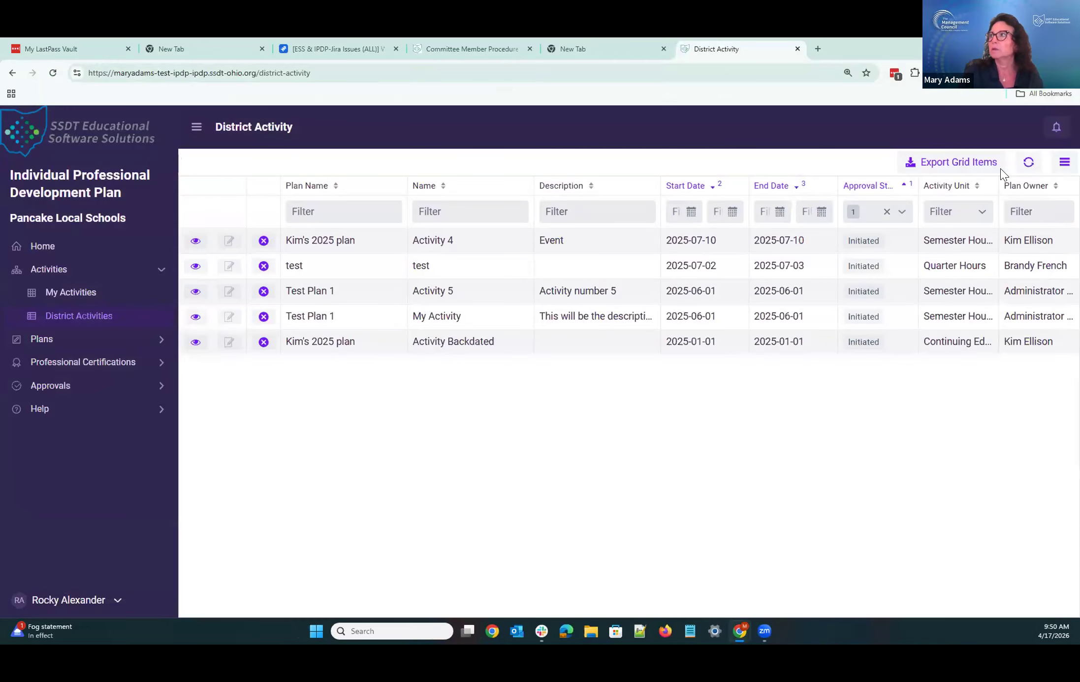
Clear the approval status filter from the district activities, and view the committee member's own plans
left_click(885, 209)
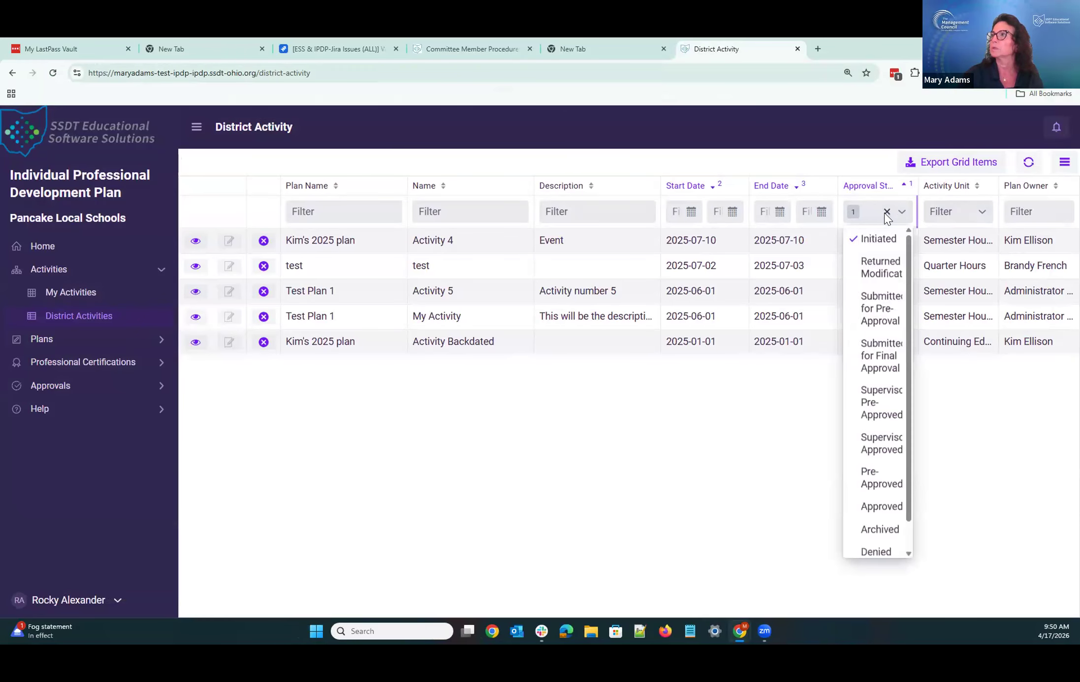
left_click(886, 212)
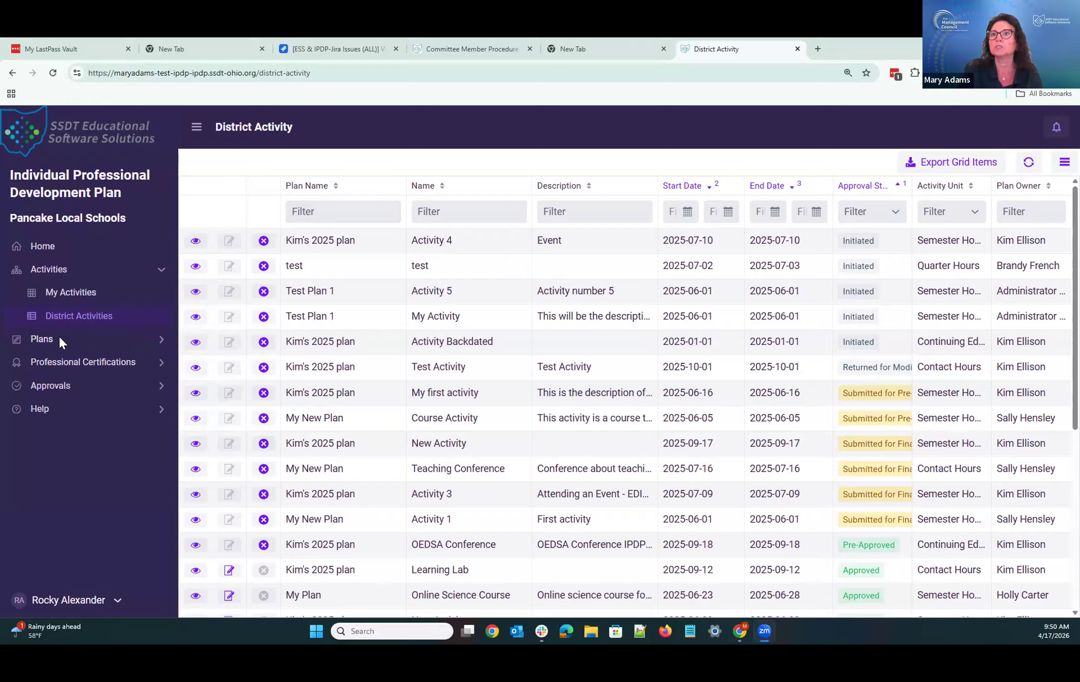
left_click(160, 270)
left_click(41, 293)
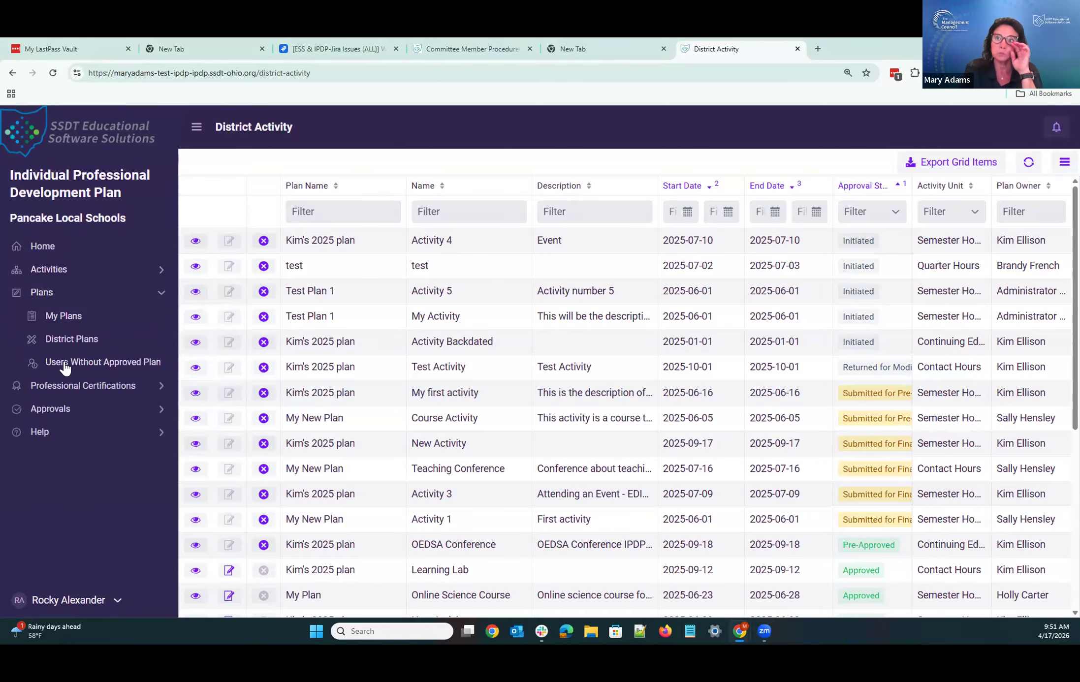
left_click(73, 323)
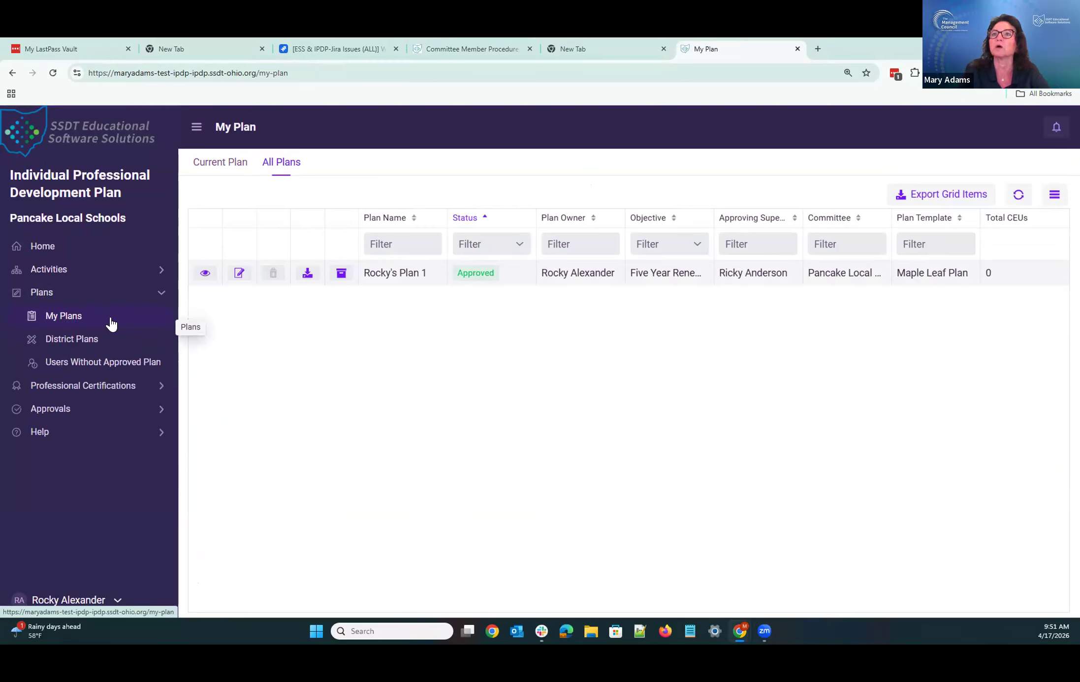
Open the District Plans grid, and filter it by a plan owner's last name
left_click(87, 343)
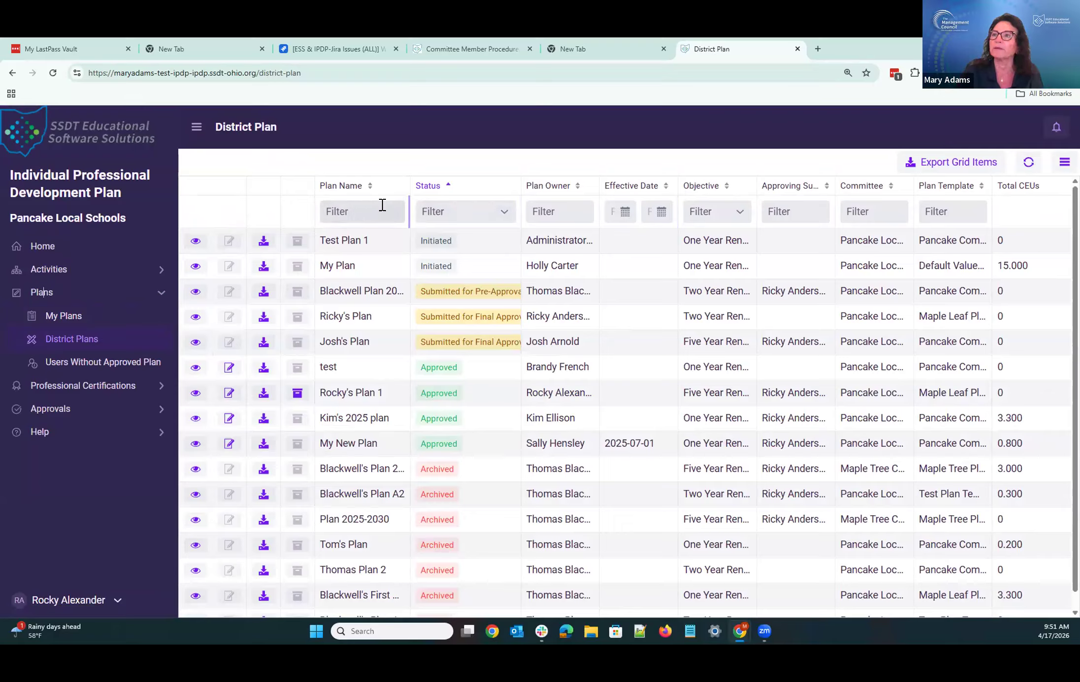
left_click(567, 214)
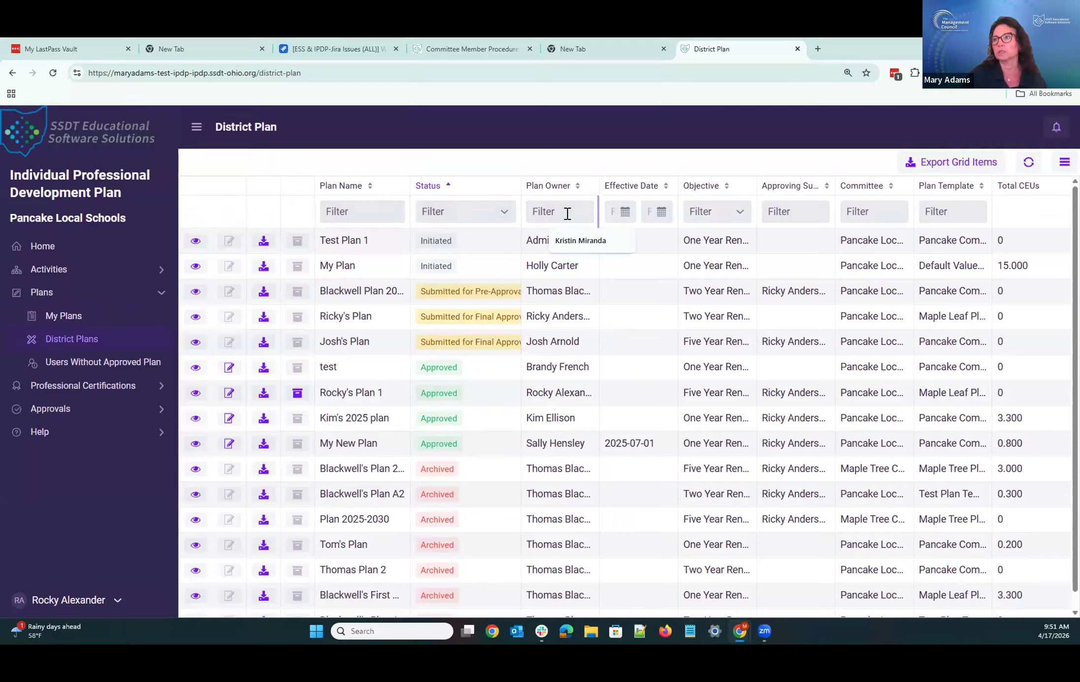
type("ellis")
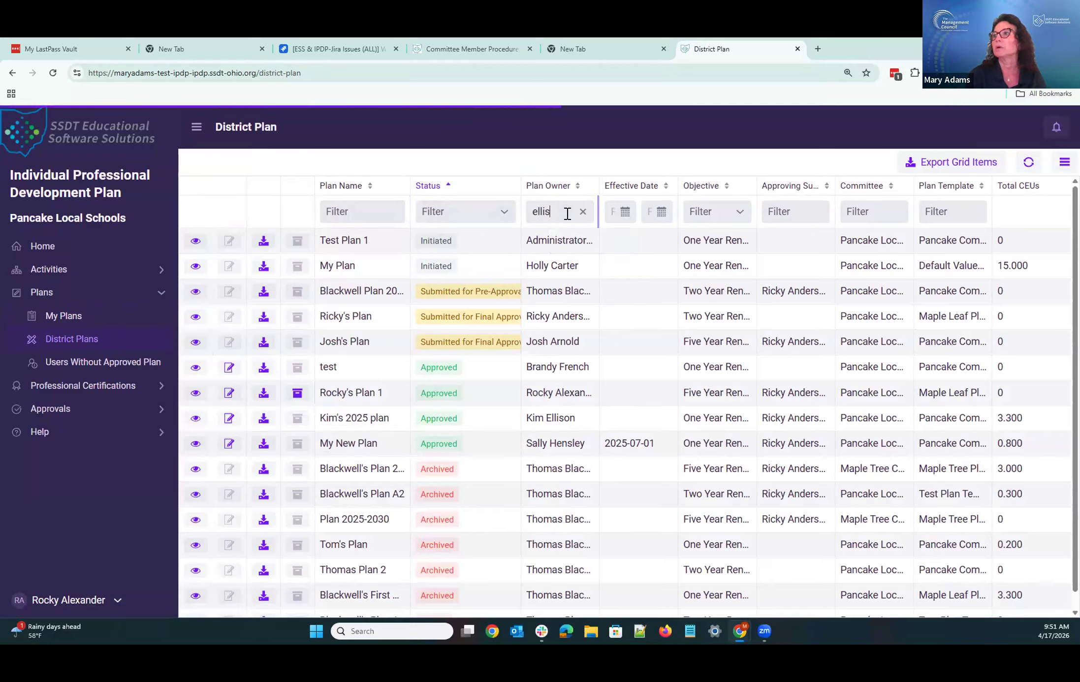
type("on")
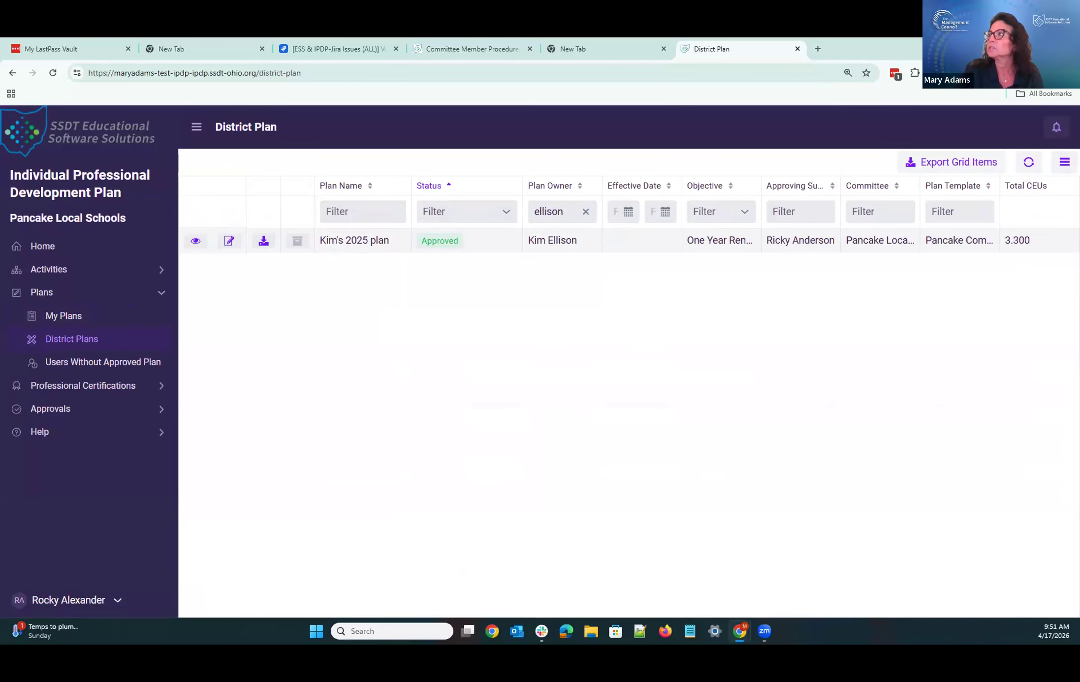
Add the Submitted Date and Approved Date columns to the plans grid, and hide Approving Supervisor Name, Committee Name, Plan Template Label and Ceu Total
left_click(1064, 161)
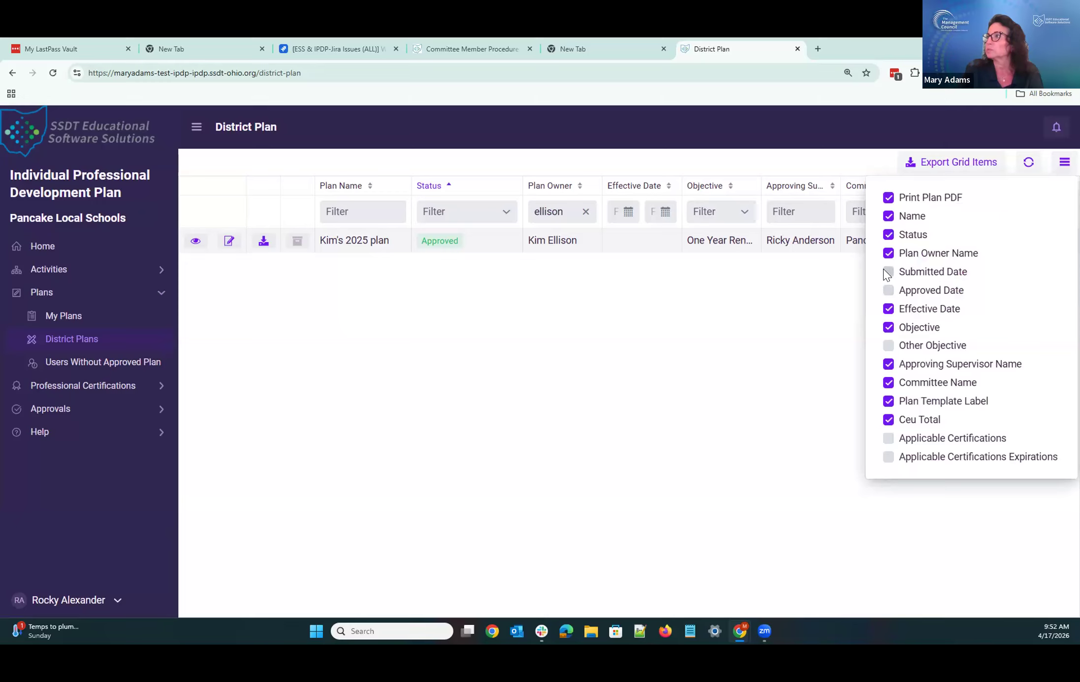
left_click(888, 290)
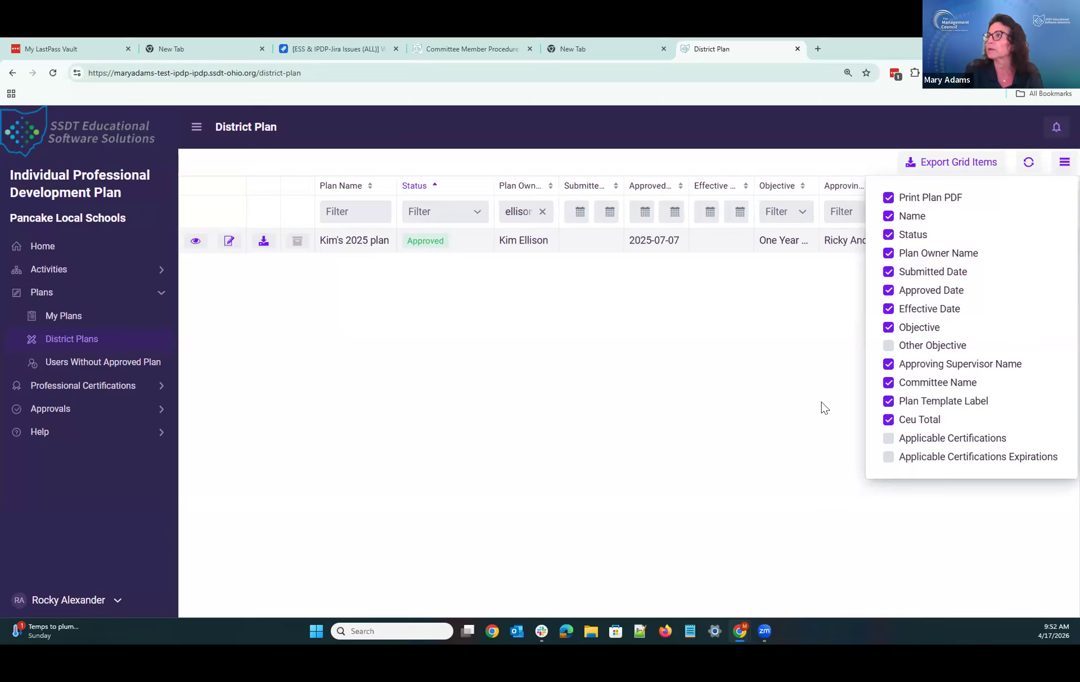
left_click(889, 401)
left_click(889, 383)
left_click(887, 364)
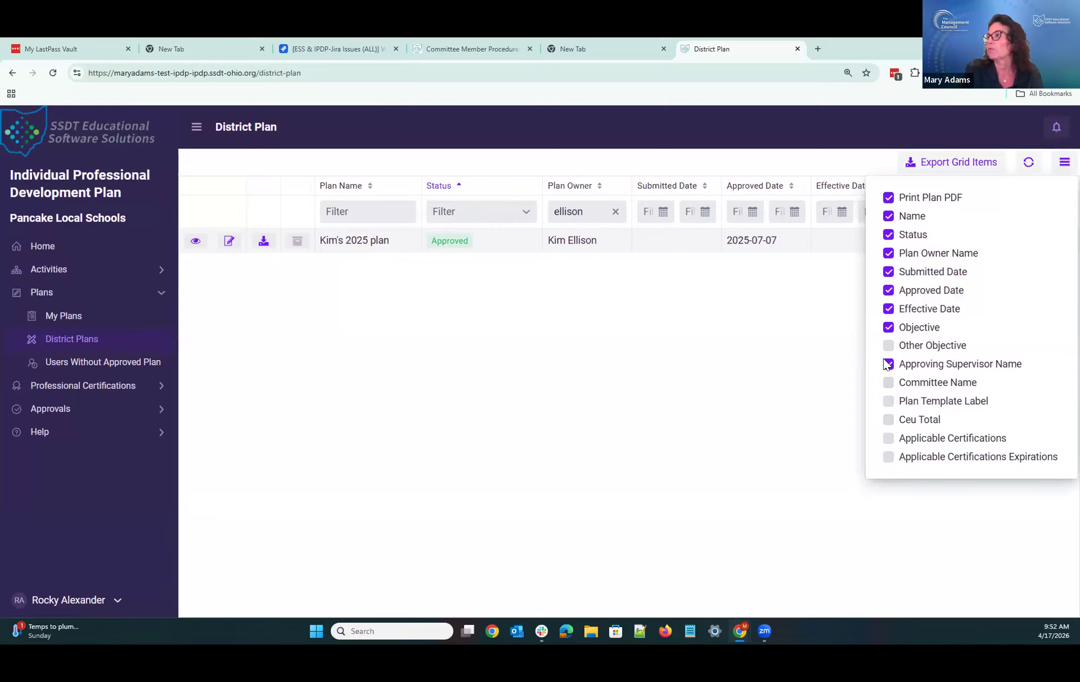
left_click(669, 476)
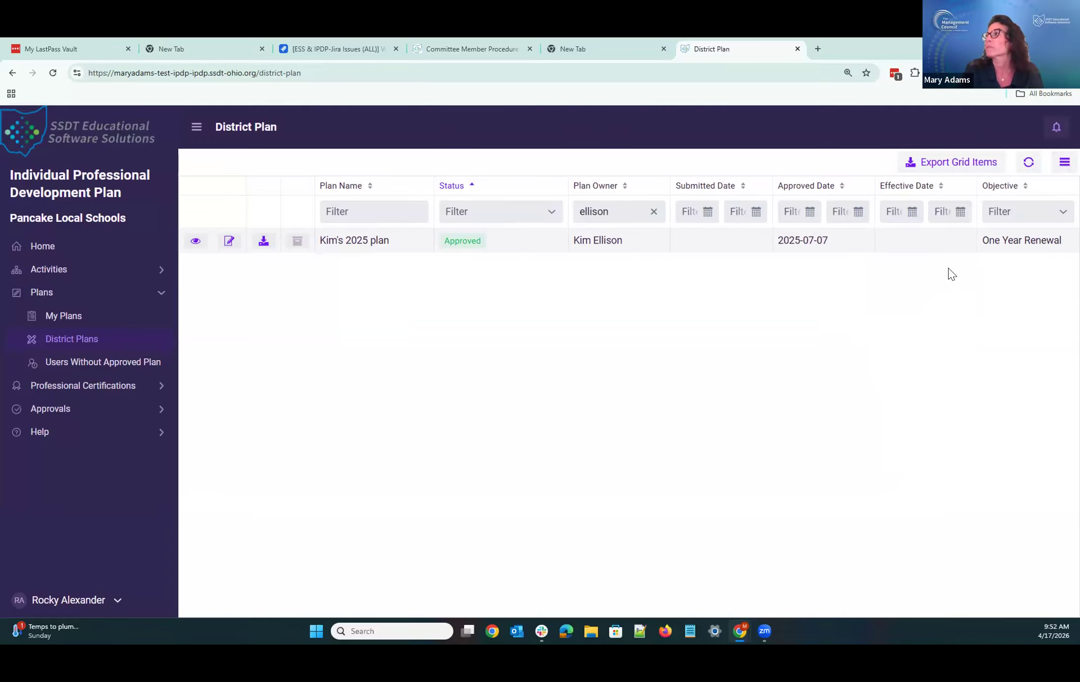
Export the filtered district plans as a CSV file, and view the users without an approved plan
left_click(946, 163)
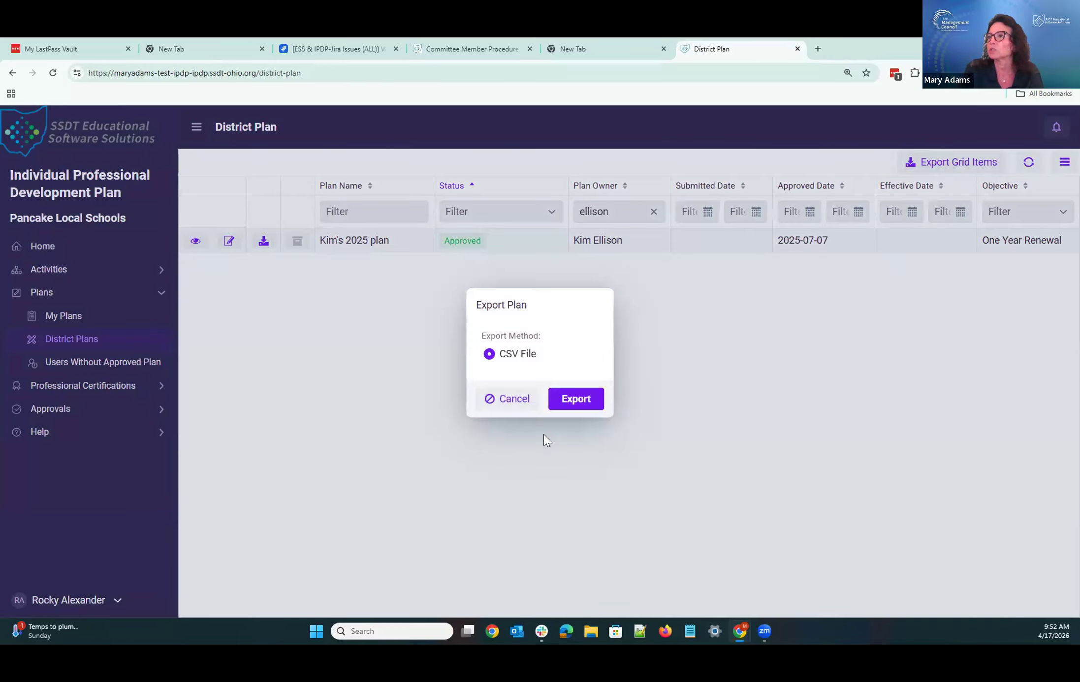
left_click(567, 400)
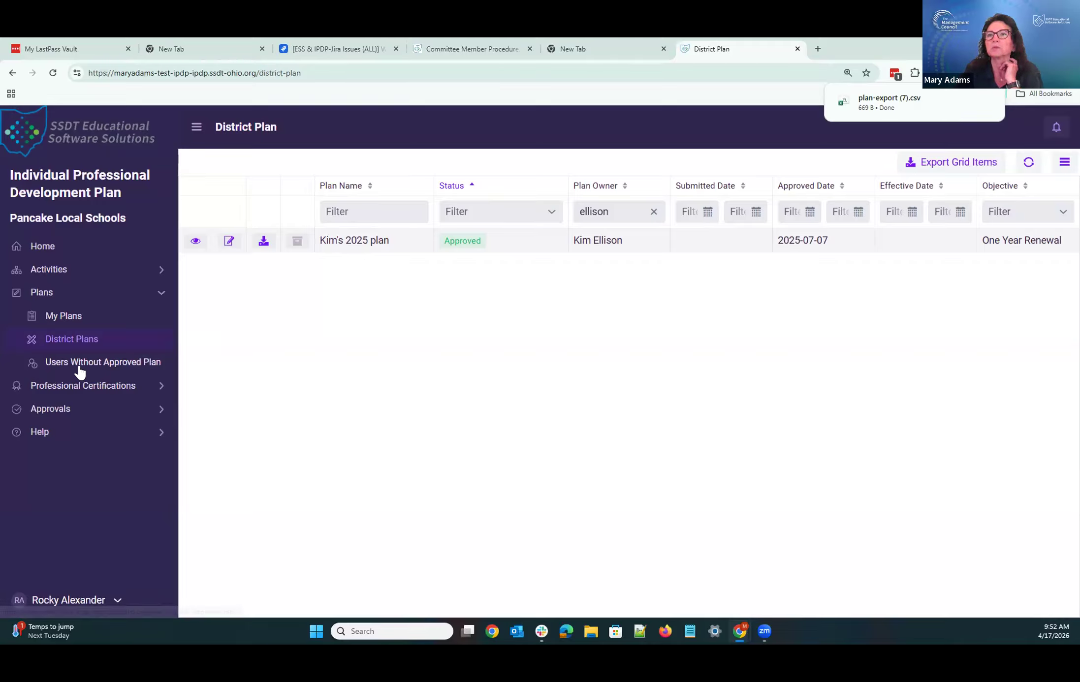
left_click(117, 369)
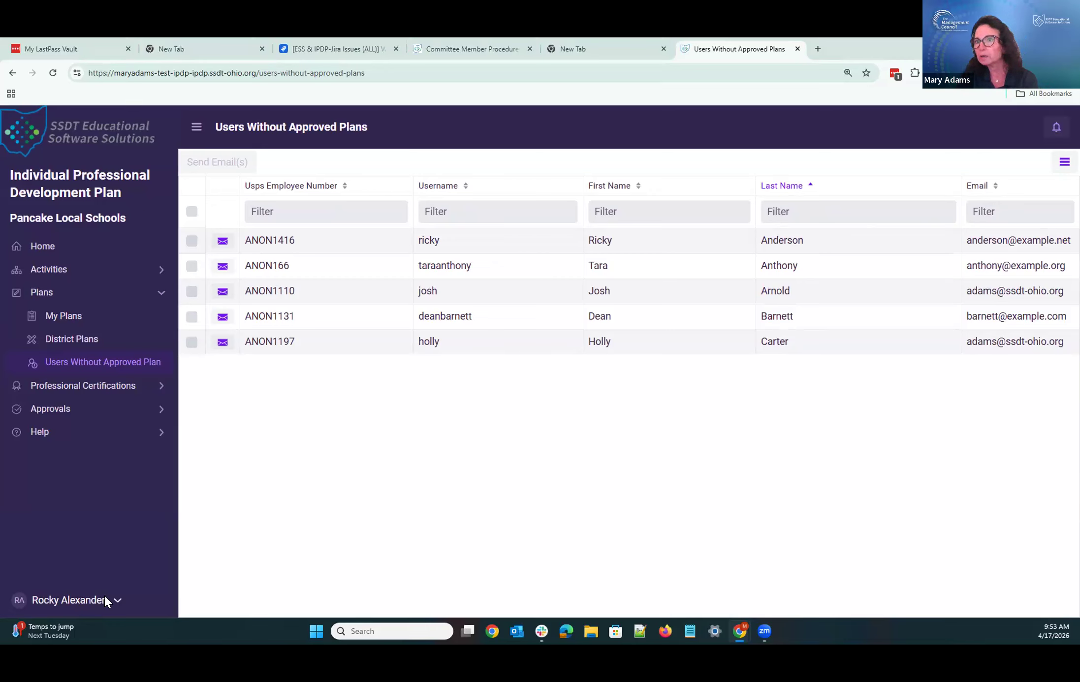
Sign out of the committee member's account, and log in with the admin username and the account password
left_click(84, 600)
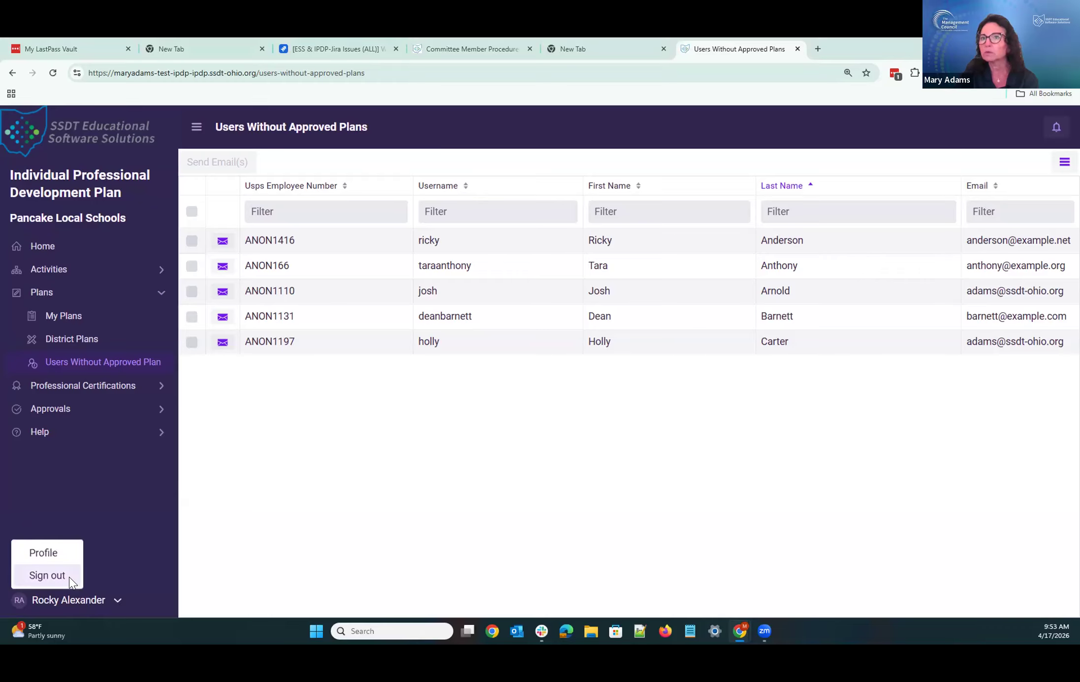
left_click(70, 577)
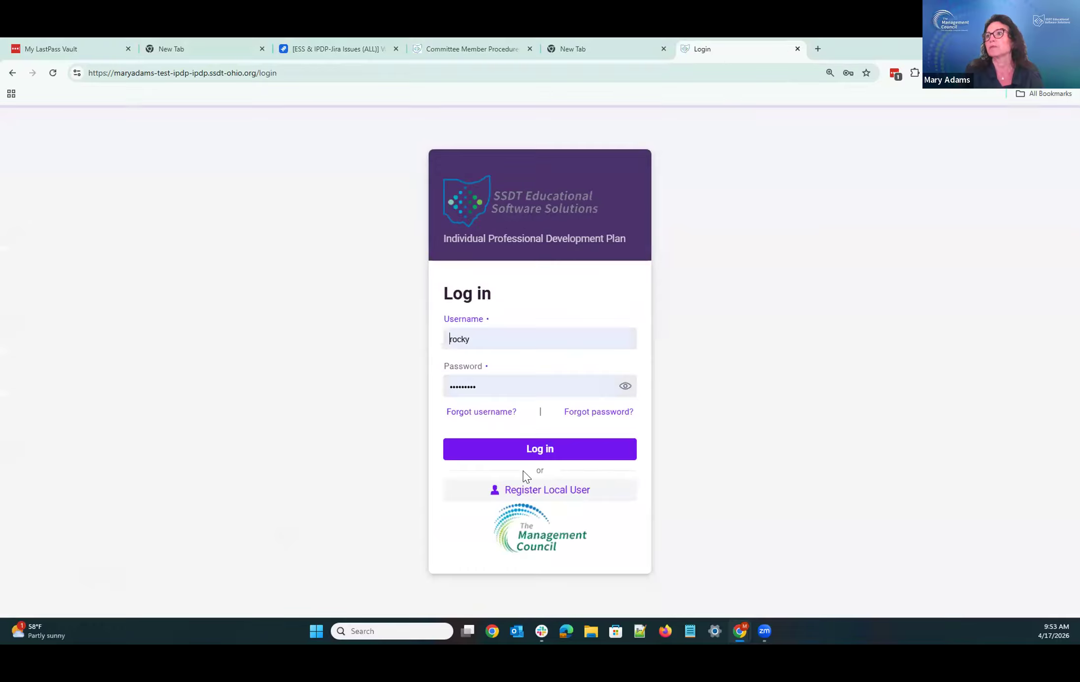
left_click(506, 340)
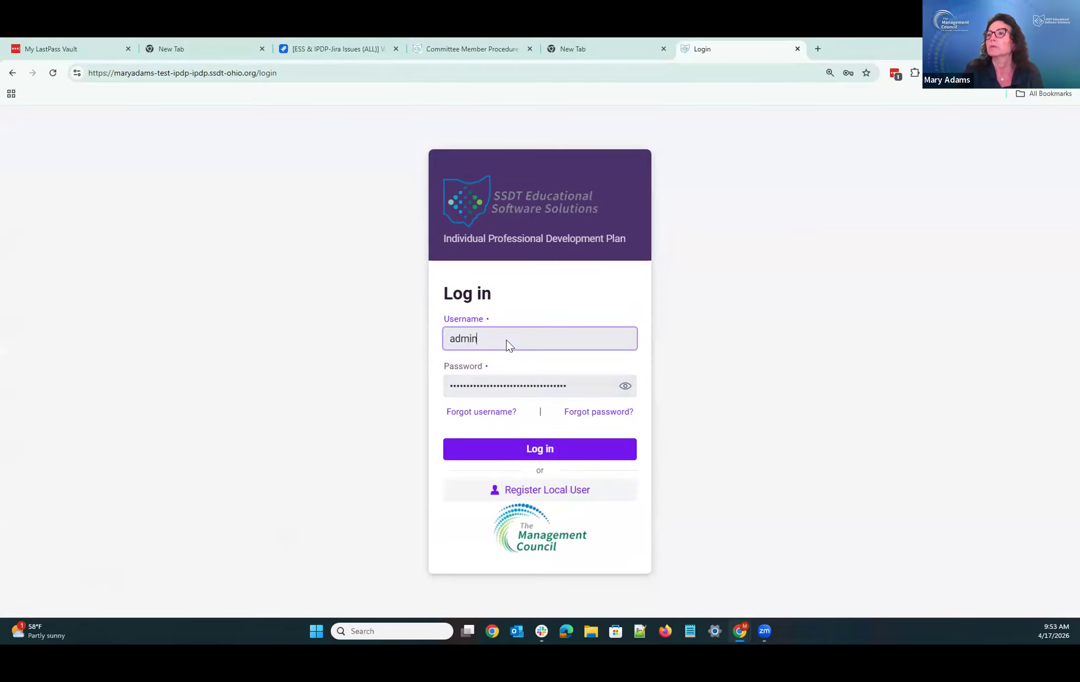
left_click(579, 448)
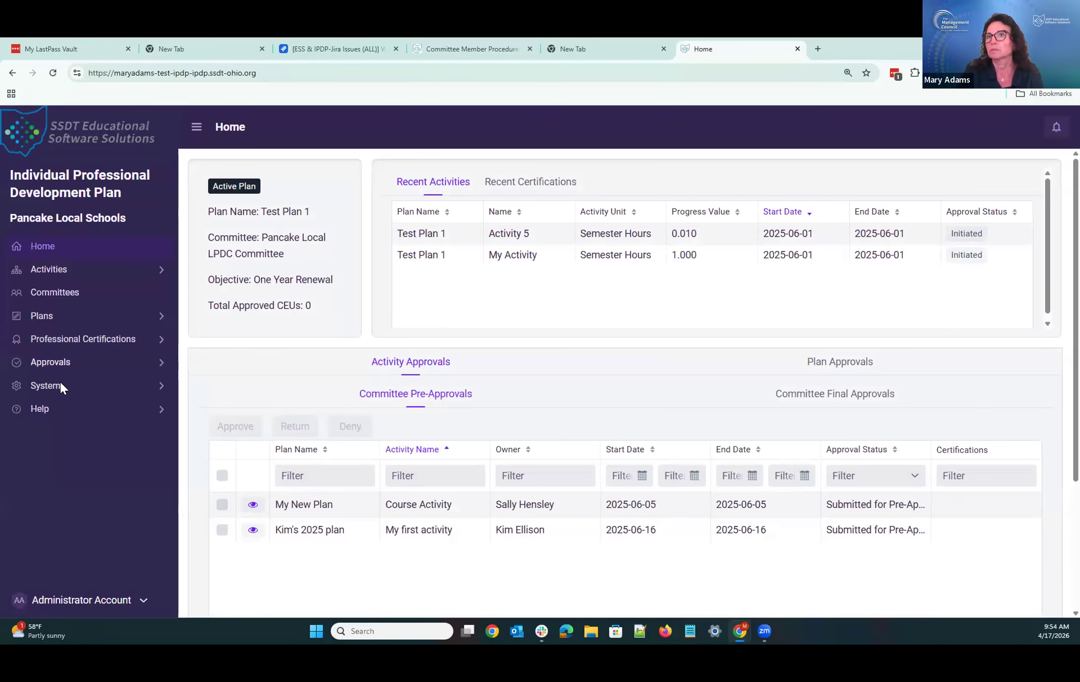
Open the system's Users grid, and review the fifth listed user's record, including the Plan Required setting, without editing it
left_click(60, 386)
scroll(72, 512, "down", 3)
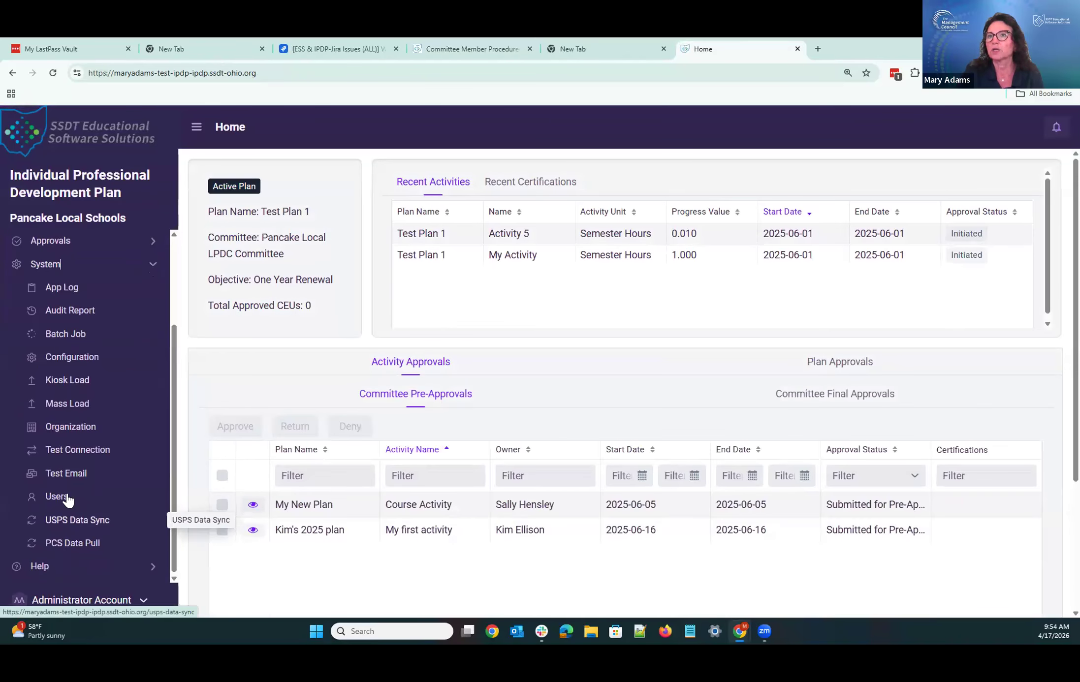
left_click(60, 497)
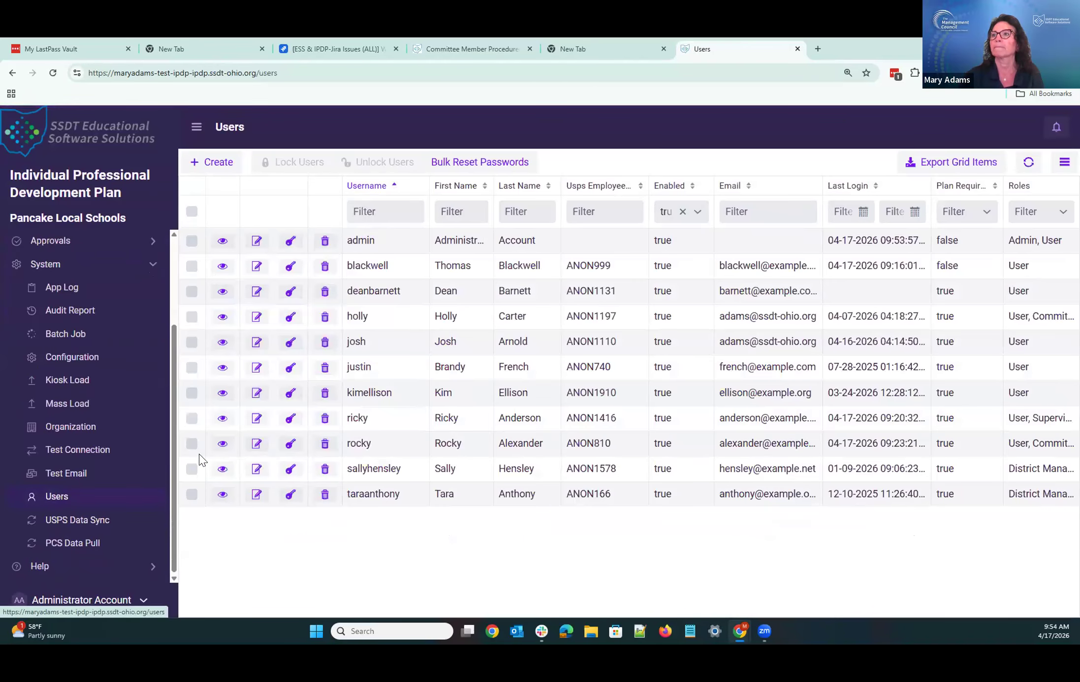
left_click(222, 342)
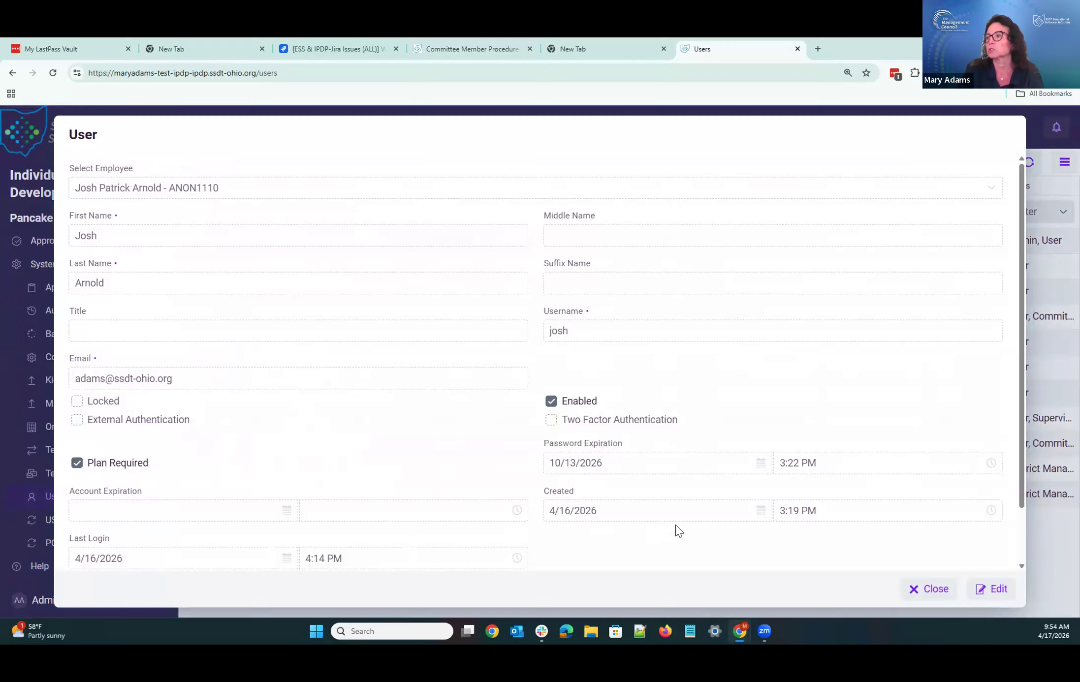
left_click(911, 587)
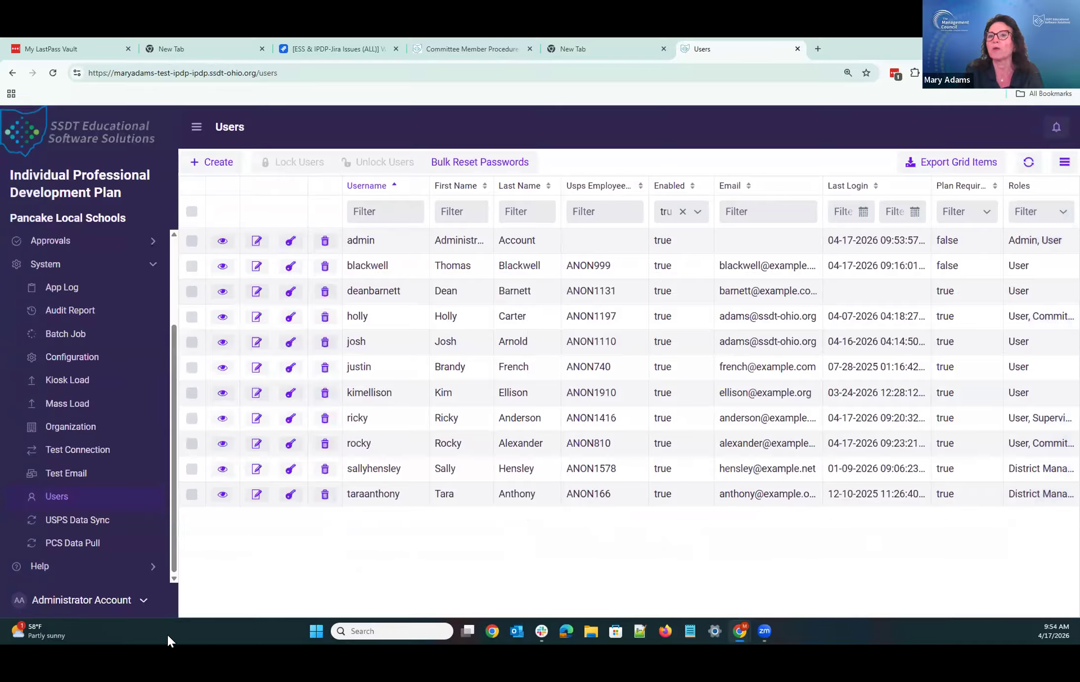
Sign out of the administrator account, and log back in with the committee member's username and password
left_click(113, 600)
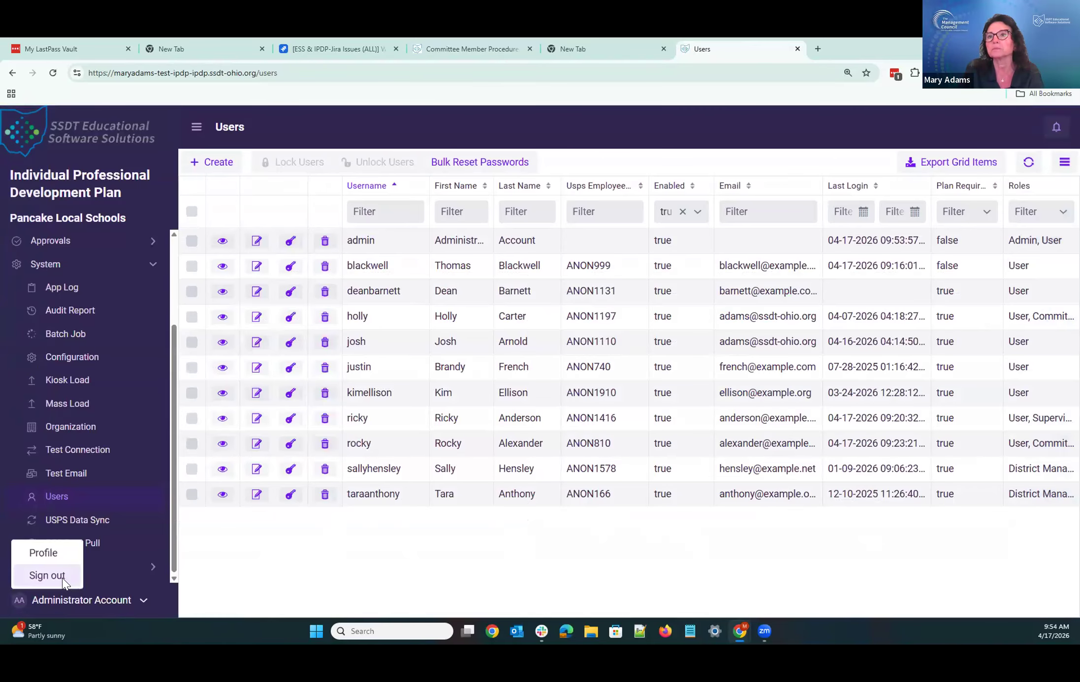
left_click(63, 577)
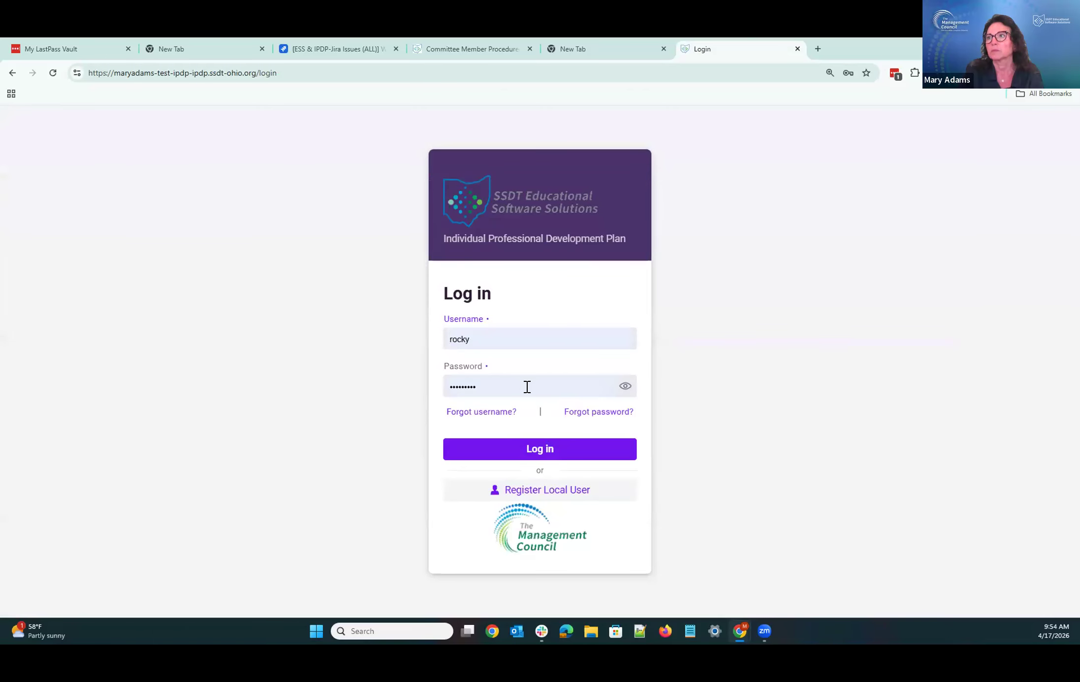
double_click(506, 340)
type("rocky")
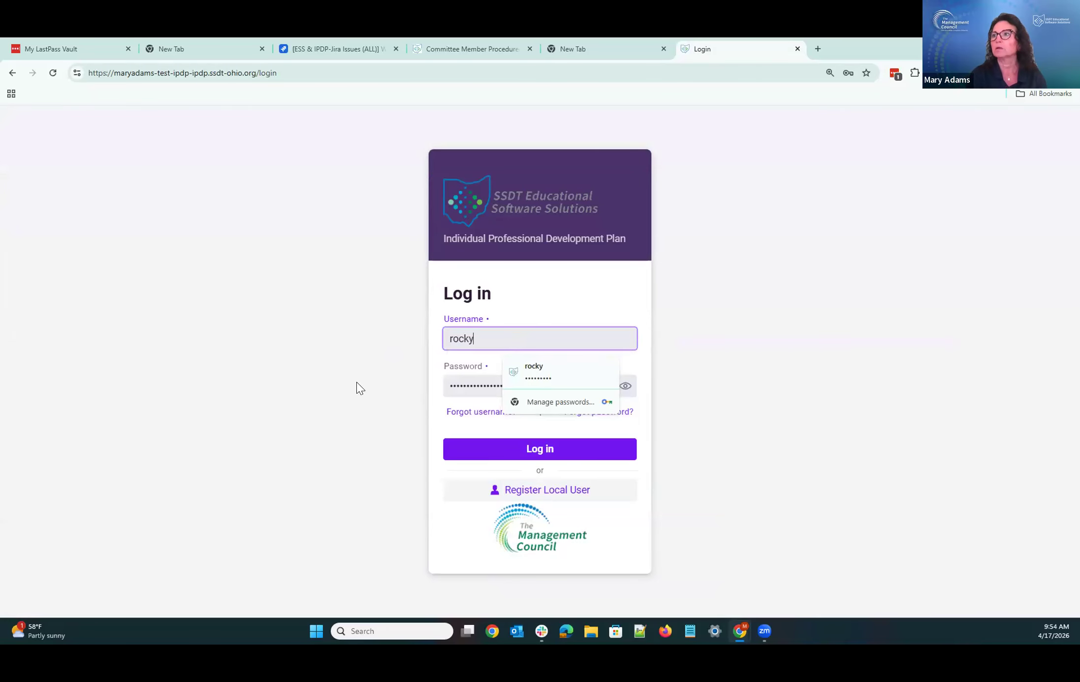
key("Tab")
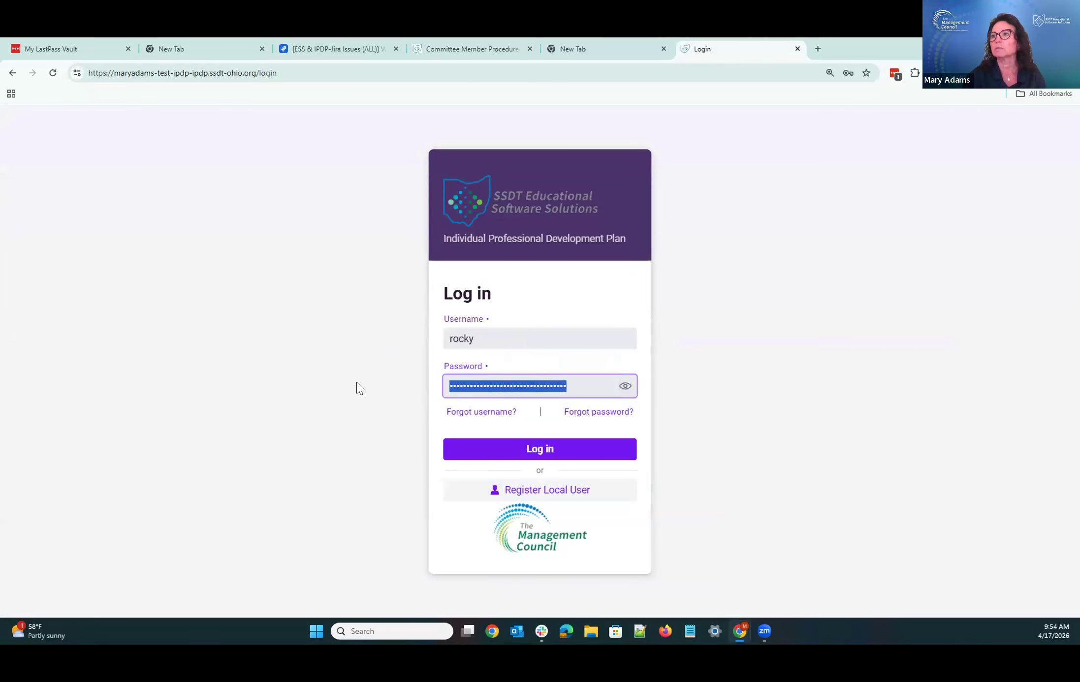
type("•••••••••")
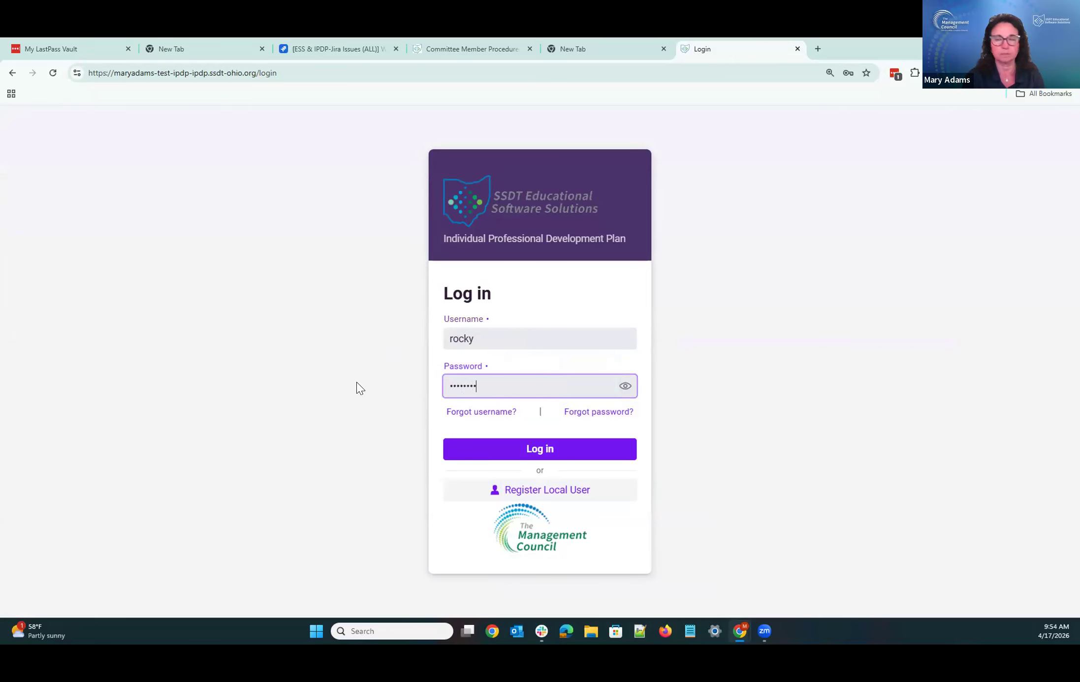
key("Return")
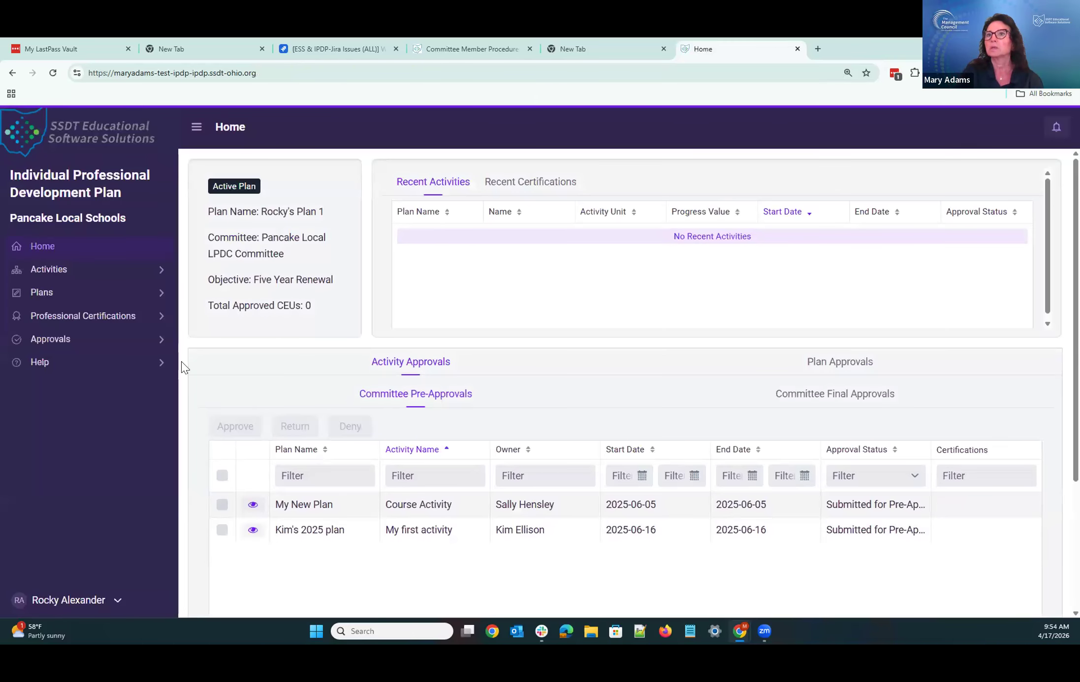
Send a reminder email to the last user listed in Users Without Approved Plans
left_click(41, 293)
left_click(63, 362)
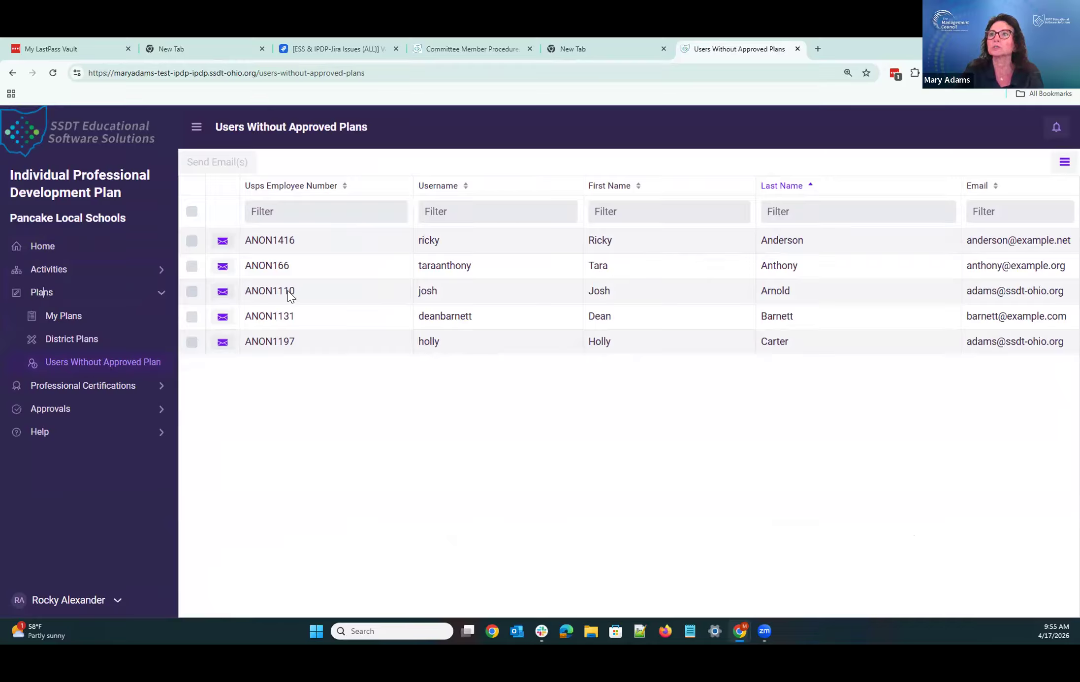
left_click(222, 343)
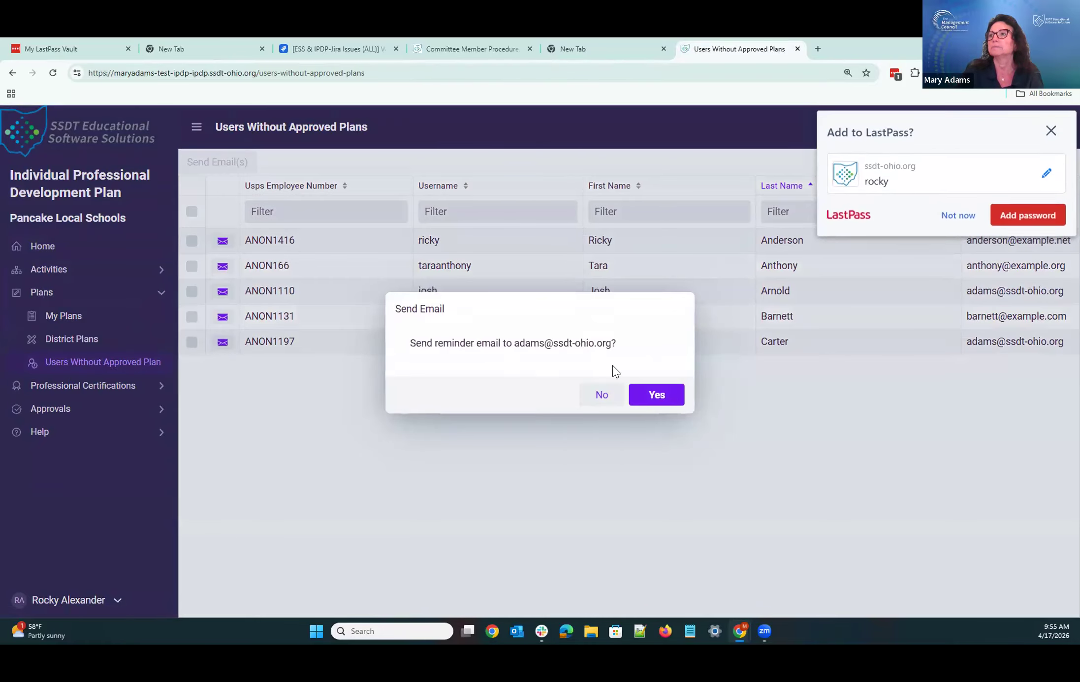
left_click(653, 394)
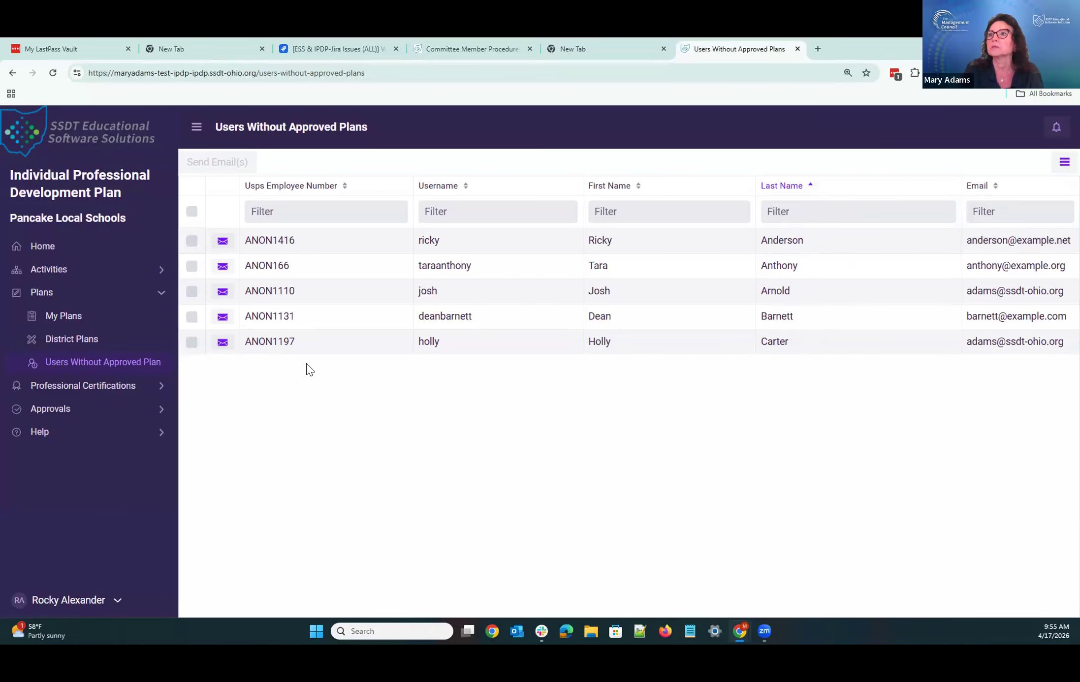
Send a reminder email to the fifth listed user, and try selecting all listed users for a bulk email, clearing the selection without sending
left_click(223, 343)
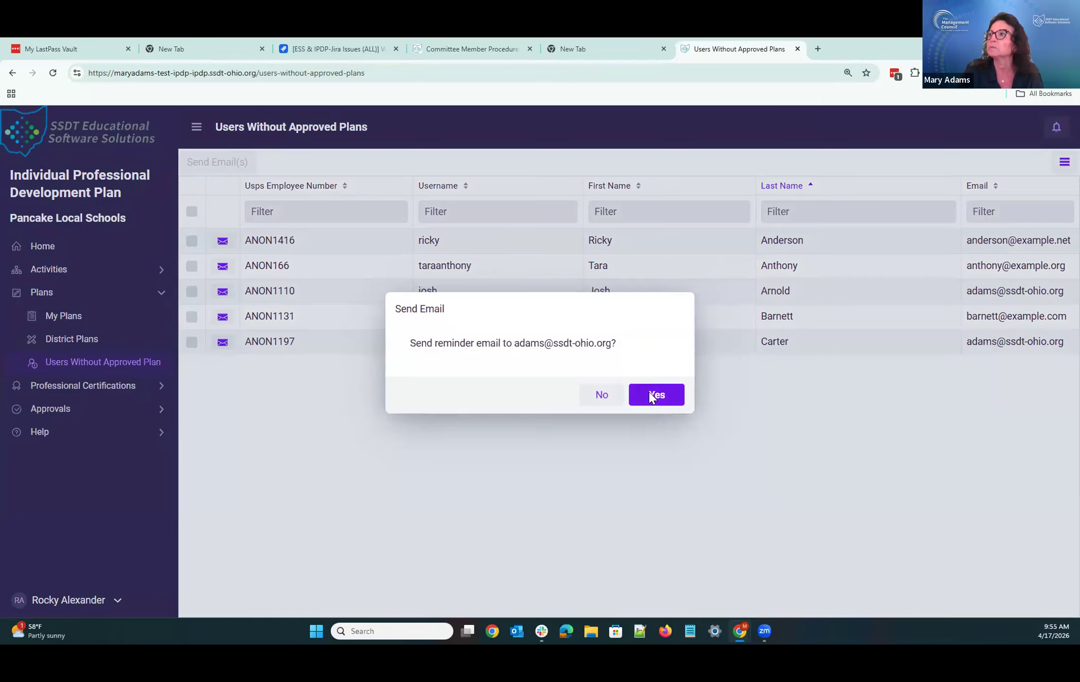
left_click(651, 396)
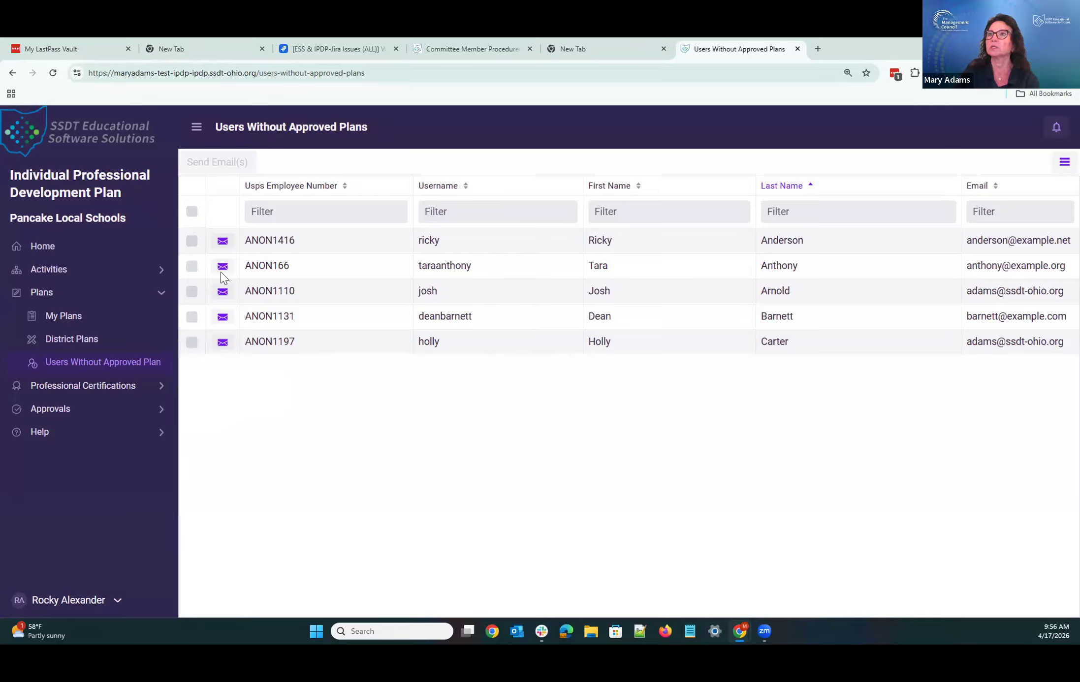
left_click(186, 212)
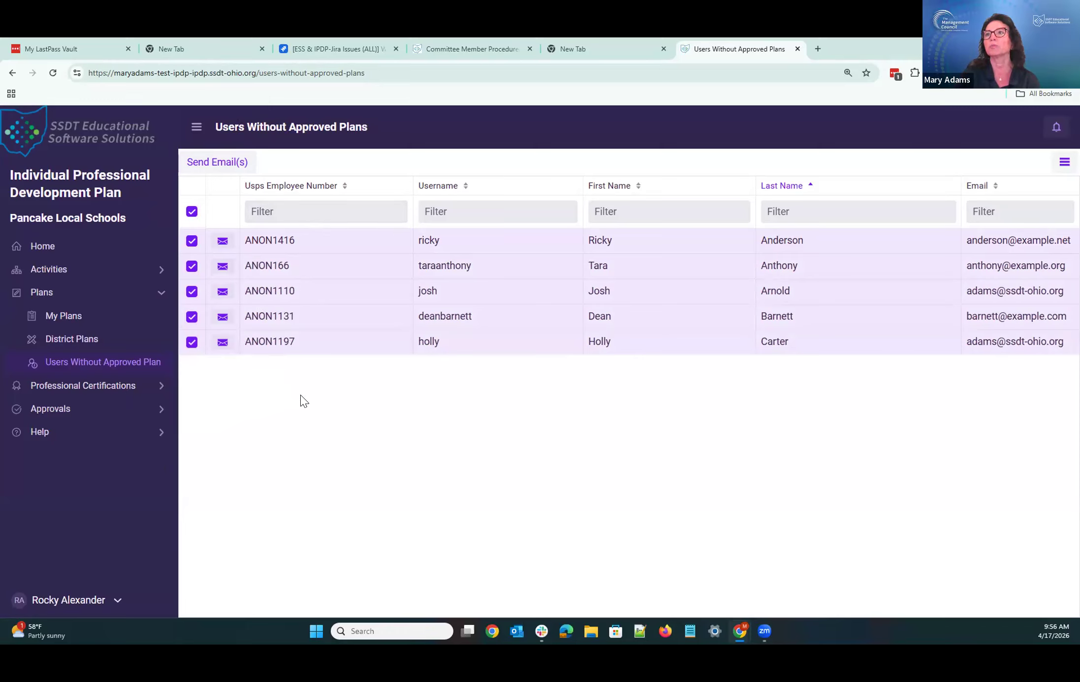
left_click(191, 212)
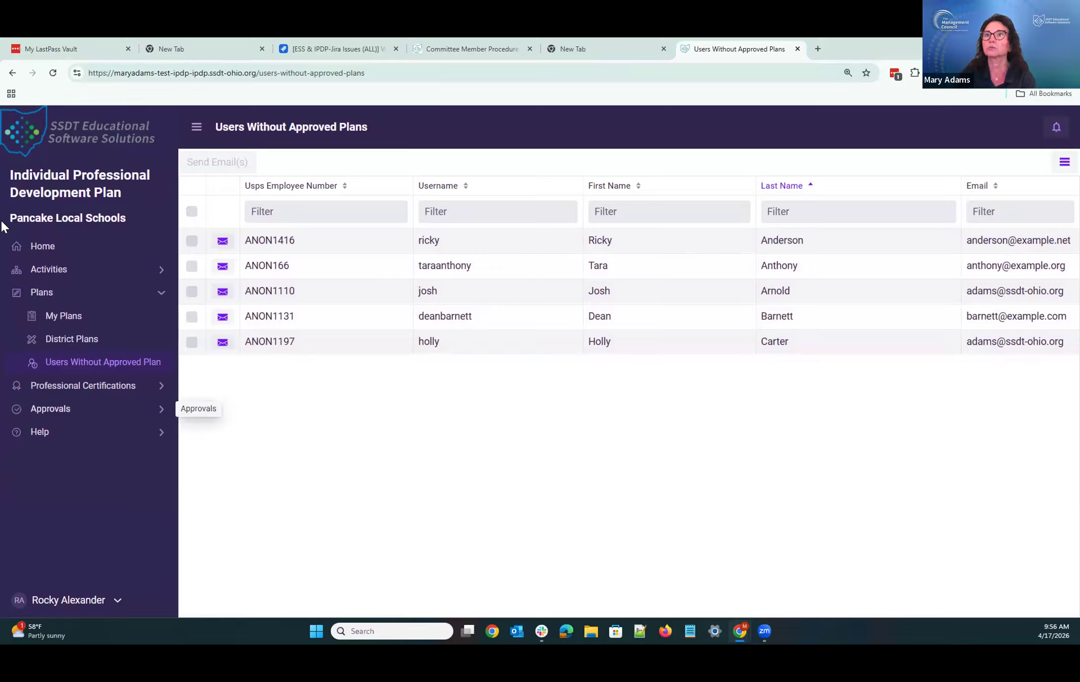
View the My Professional Certifications page and the District Professional Certifications grid
left_click(48, 291)
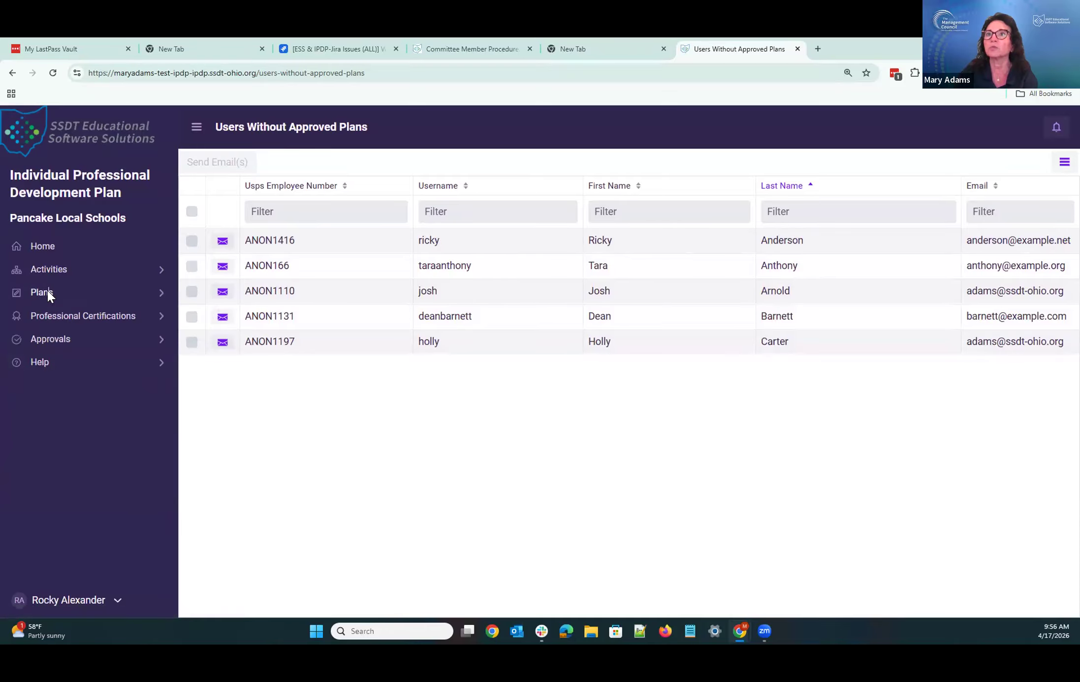
left_click(129, 317)
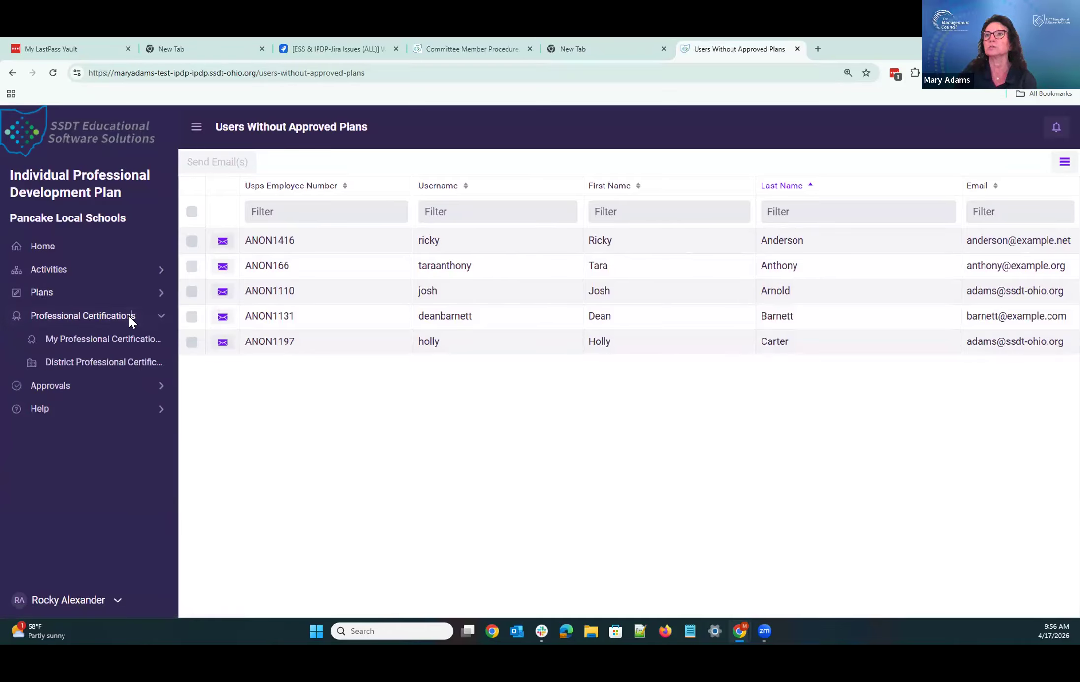
left_click(92, 344)
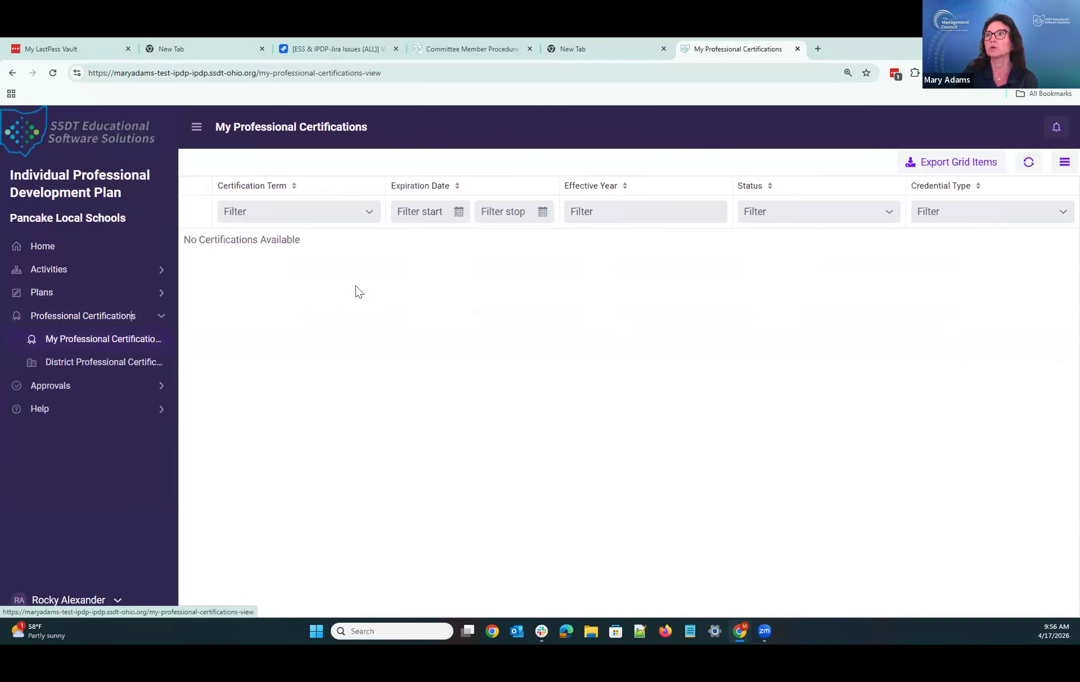
left_click(144, 366)
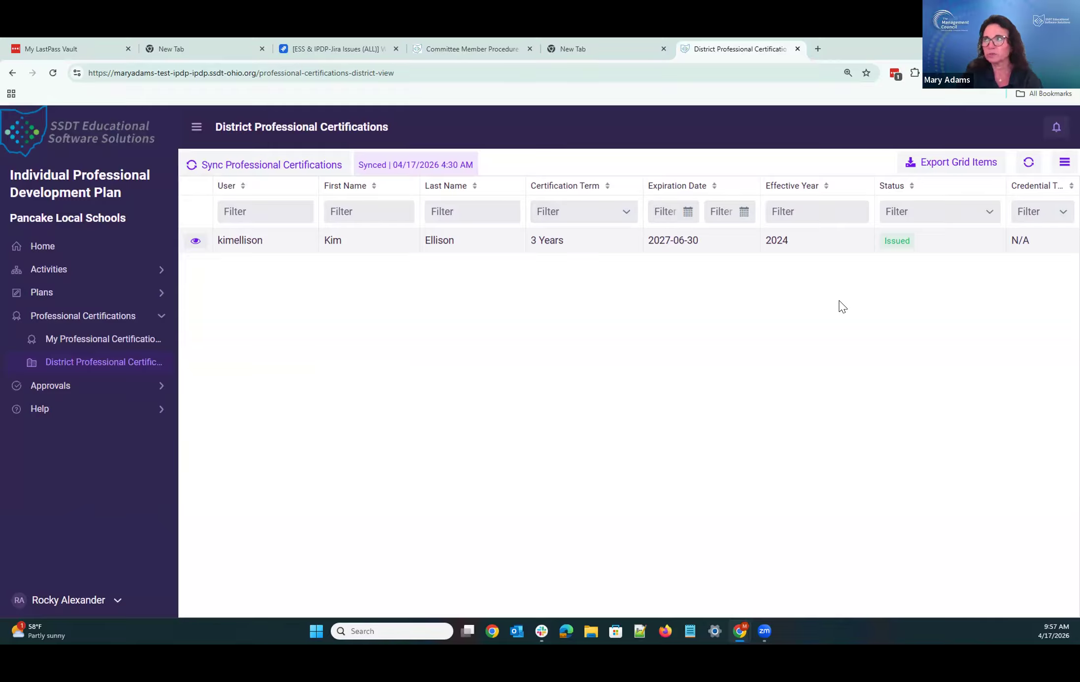
Export the district professional certifications as a CSV file, and review the columns available for the grid
left_click(938, 164)
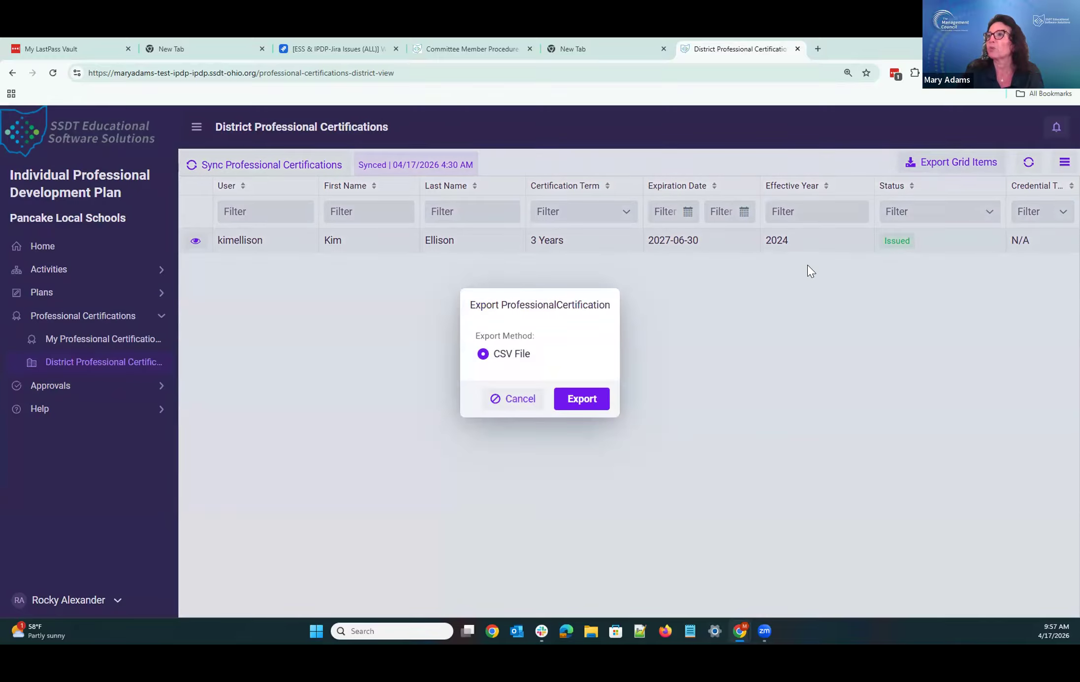
left_click(603, 401)
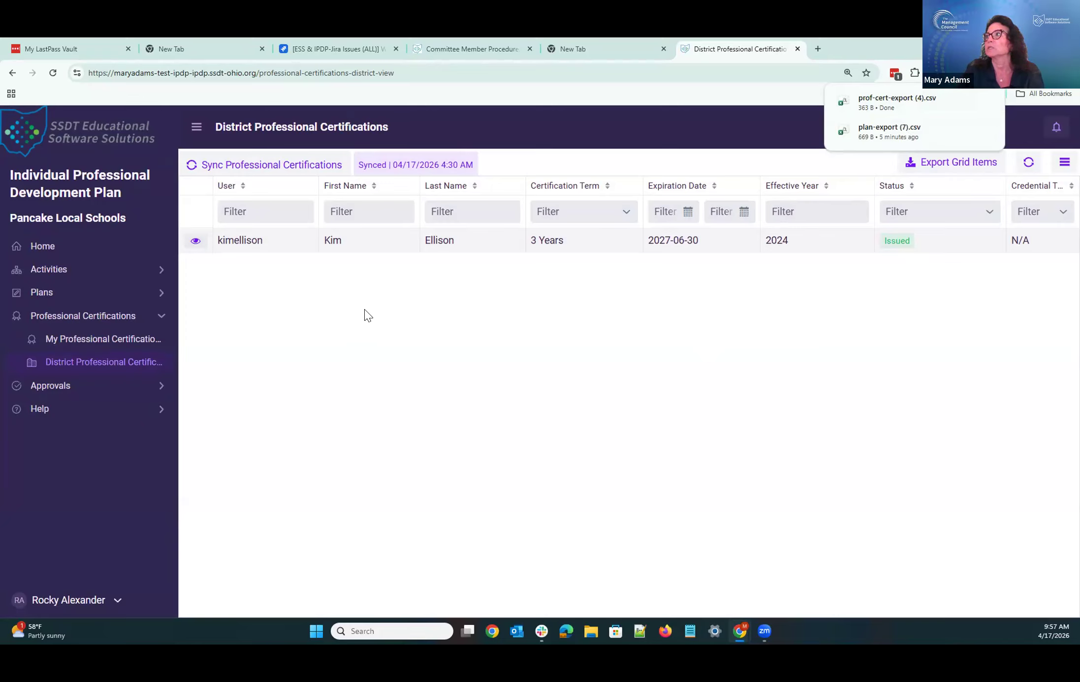
left_click(1064, 162)
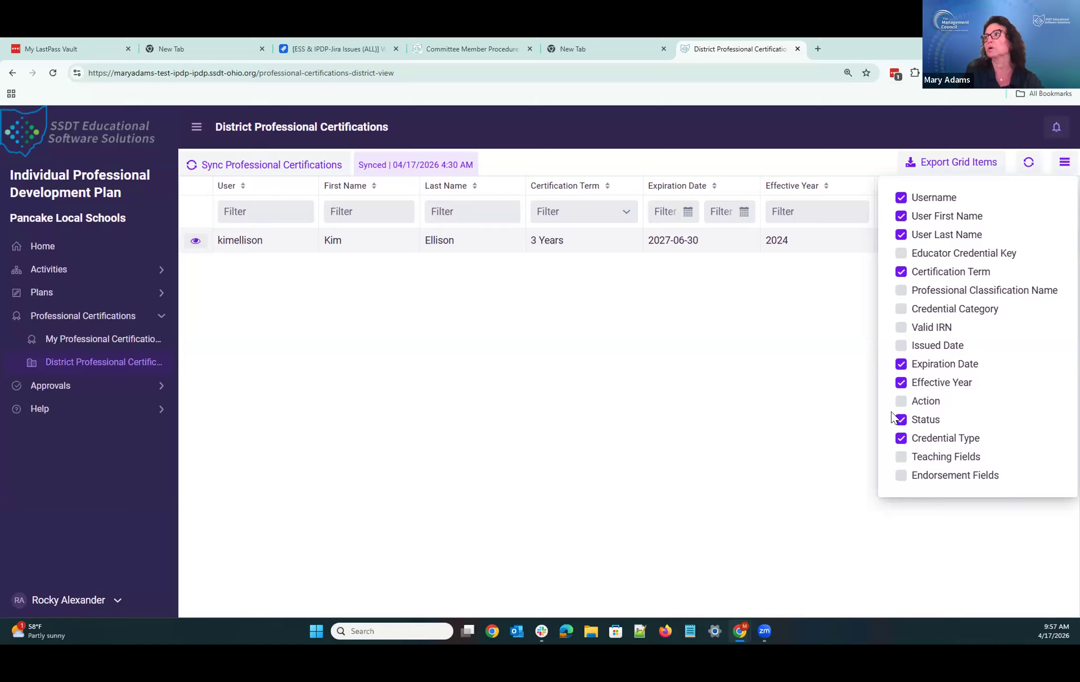
left_click(438, 305)
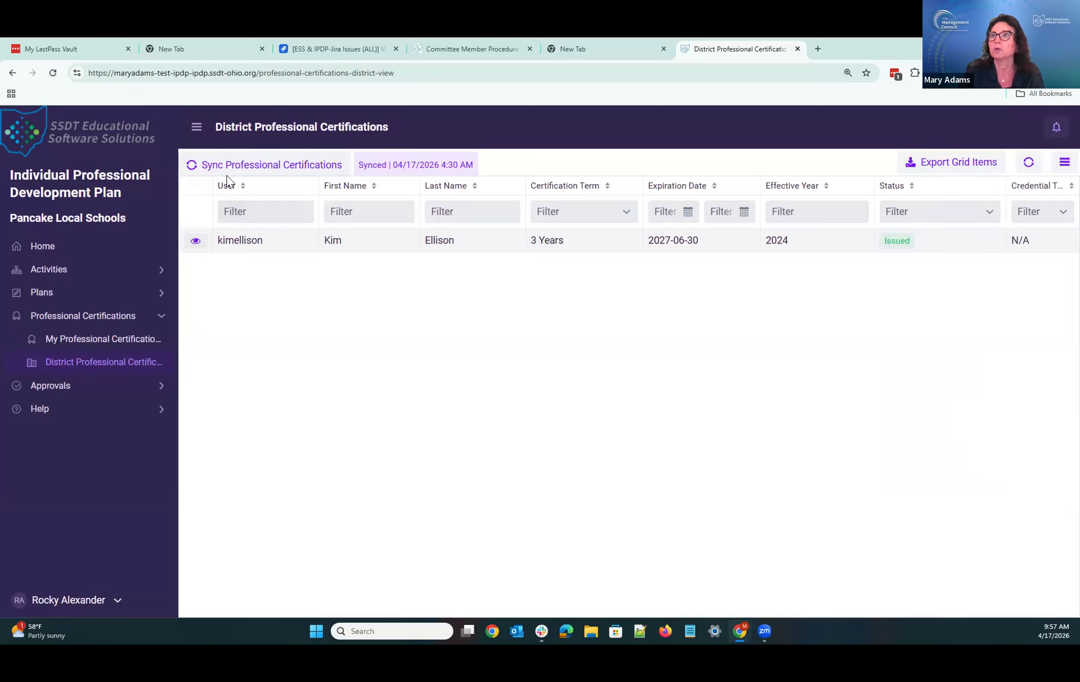
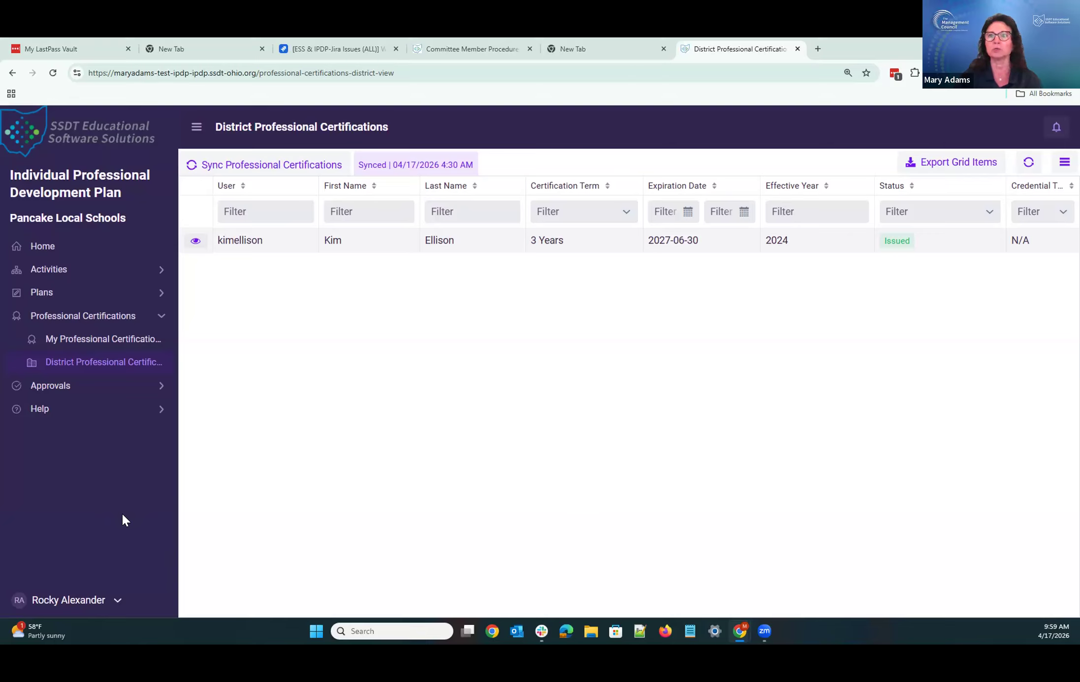
Review the activities awaiting committee pre-approval and final approval, checking Activity 3's basic info, approval trail and attachments without acting on it
left_click(75, 388)
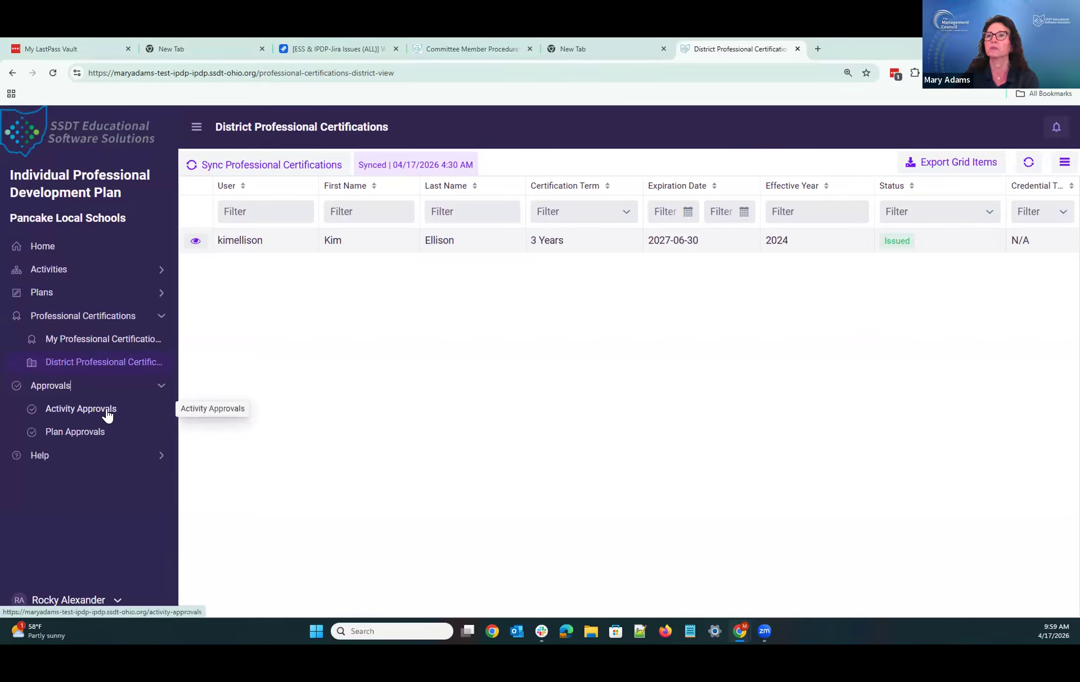
left_click(107, 415)
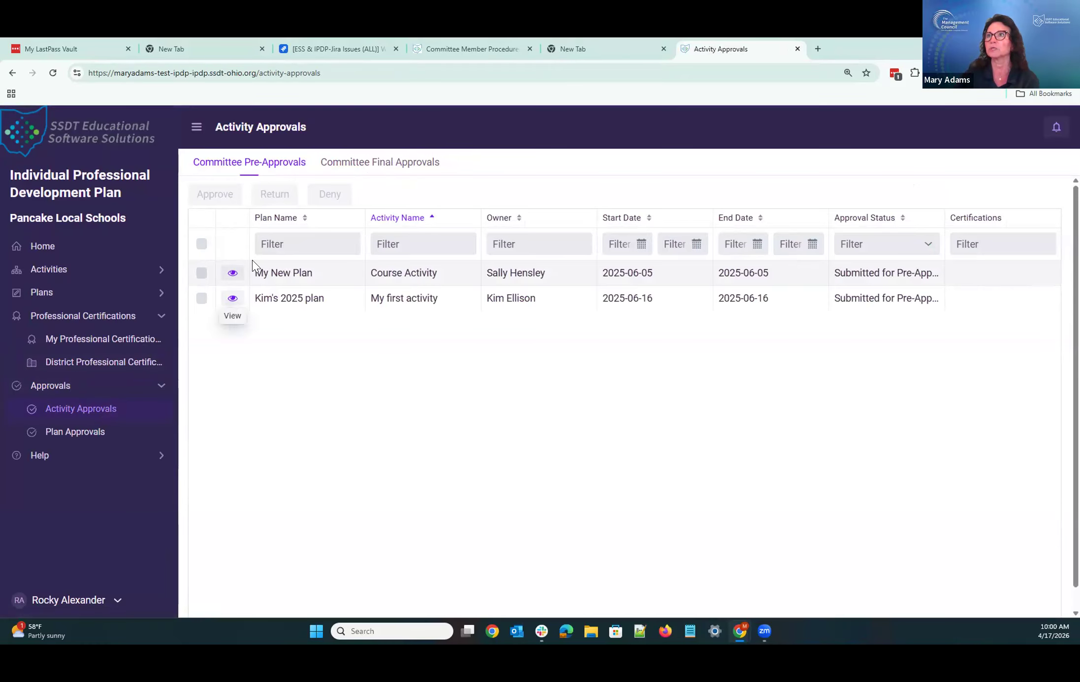
left_click(374, 165)
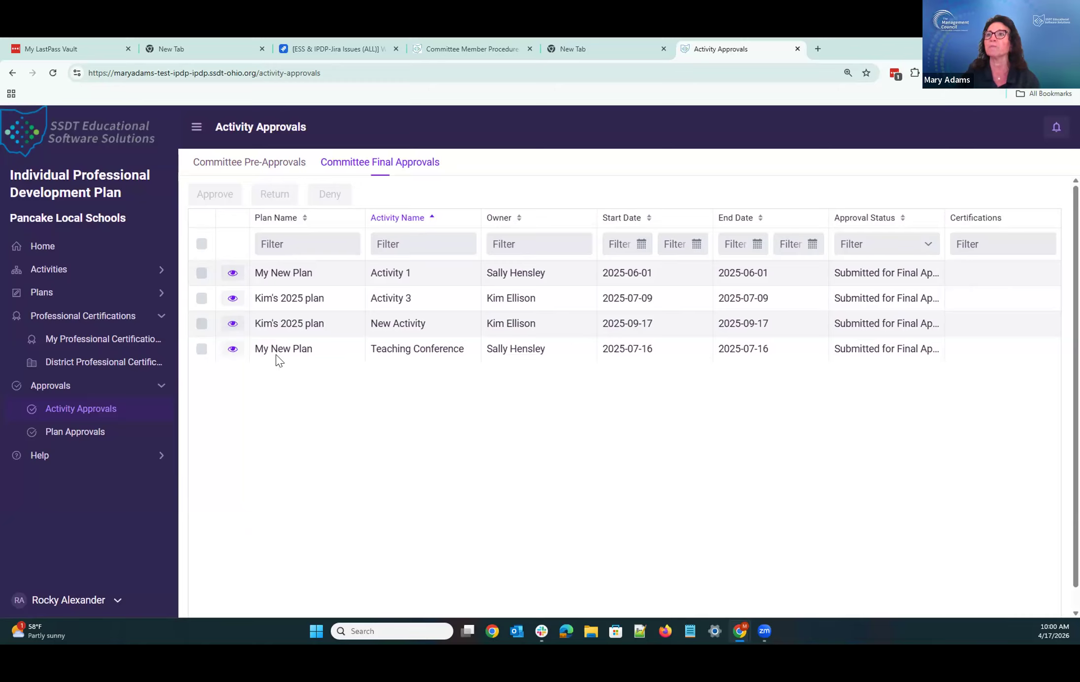
left_click(232, 298)
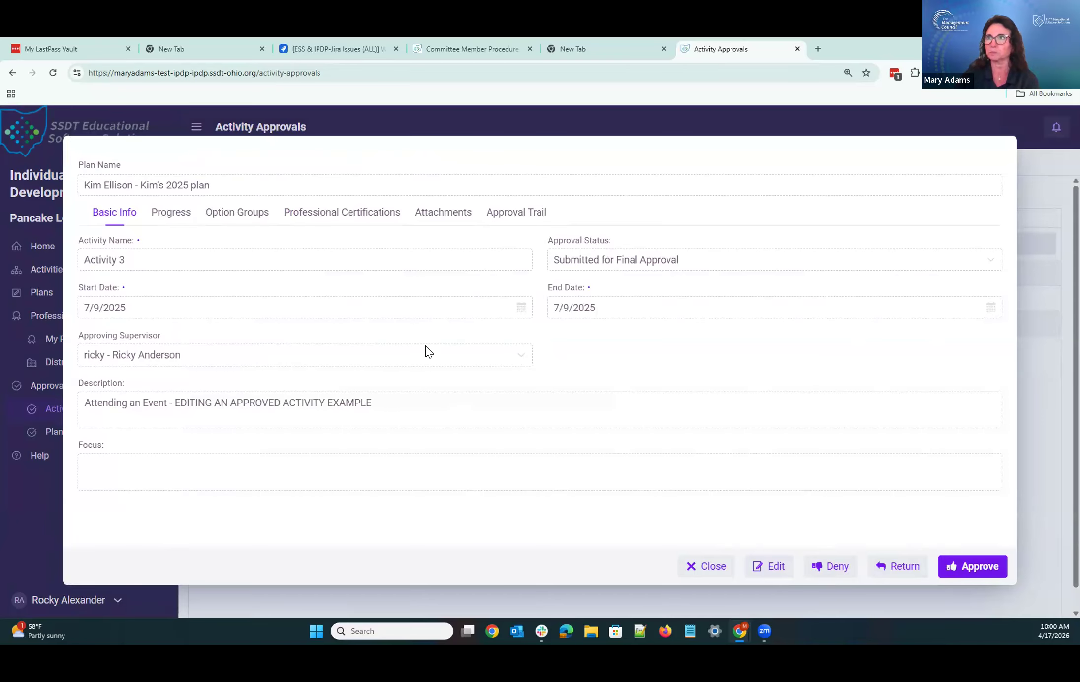
left_click(509, 217)
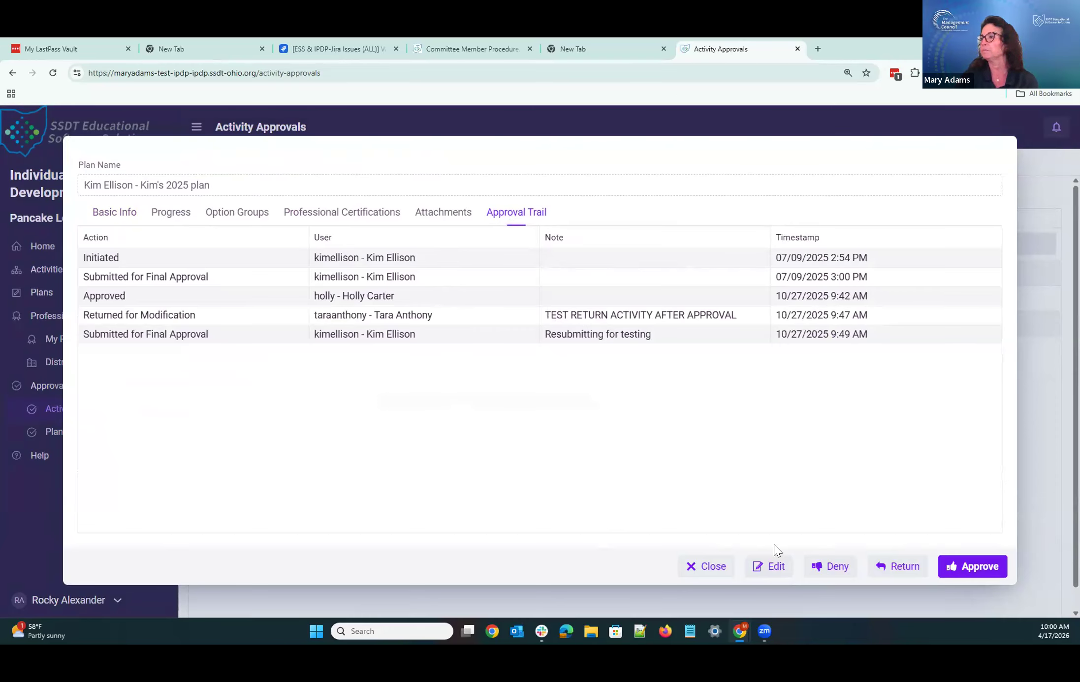
left_click(445, 209)
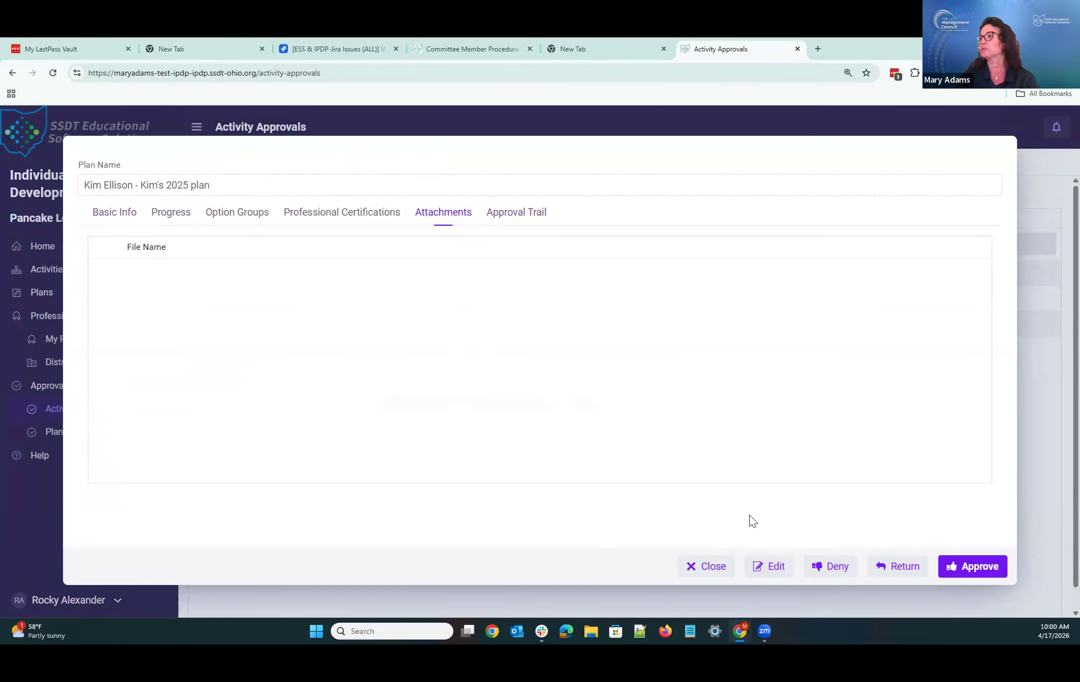
left_click(688, 563)
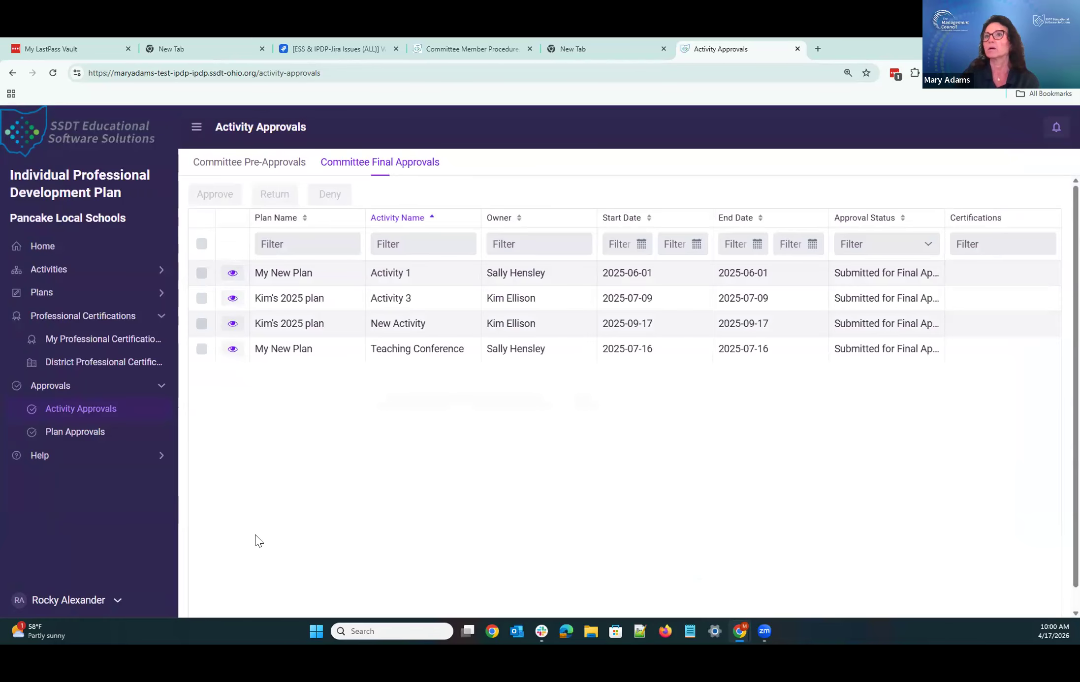
Approve the 2026-2028 Two Year Renewal plan awaiting committee pre-approval in Plan Approvals, leaving the note empty
left_click(96, 433)
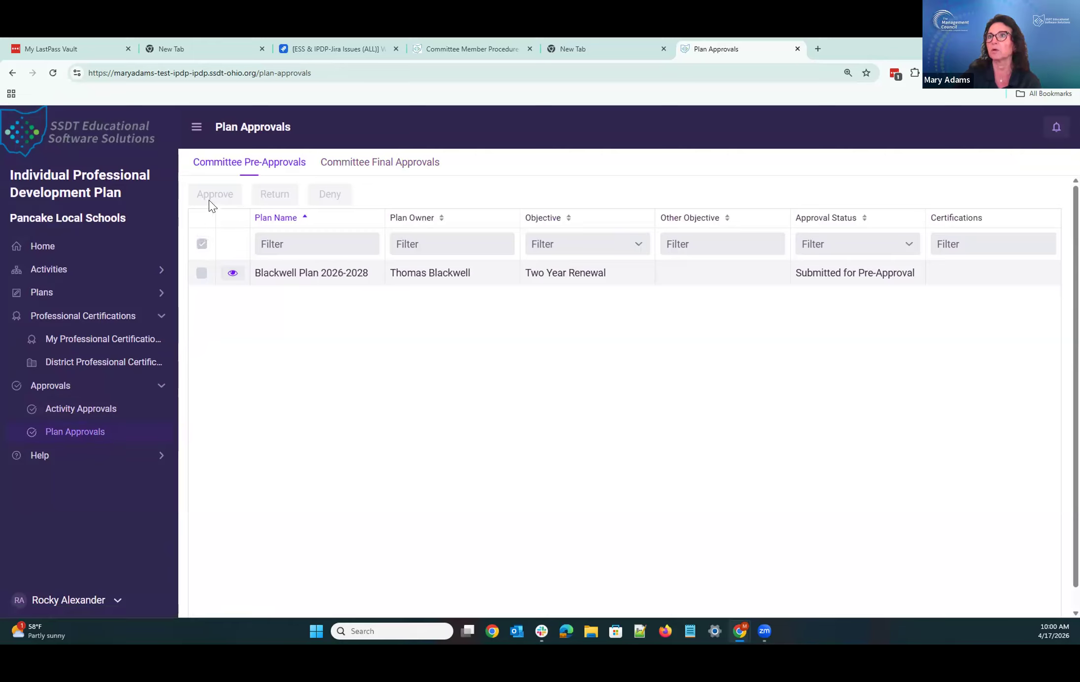
left_click(202, 244)
left_click(201, 244)
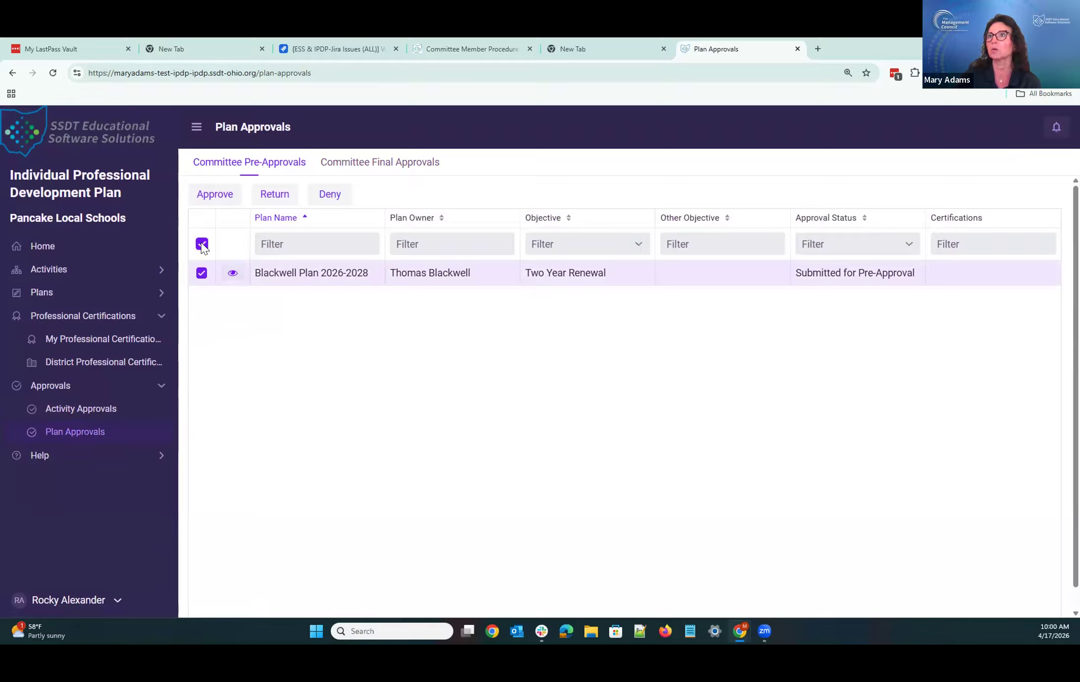
left_click(201, 274)
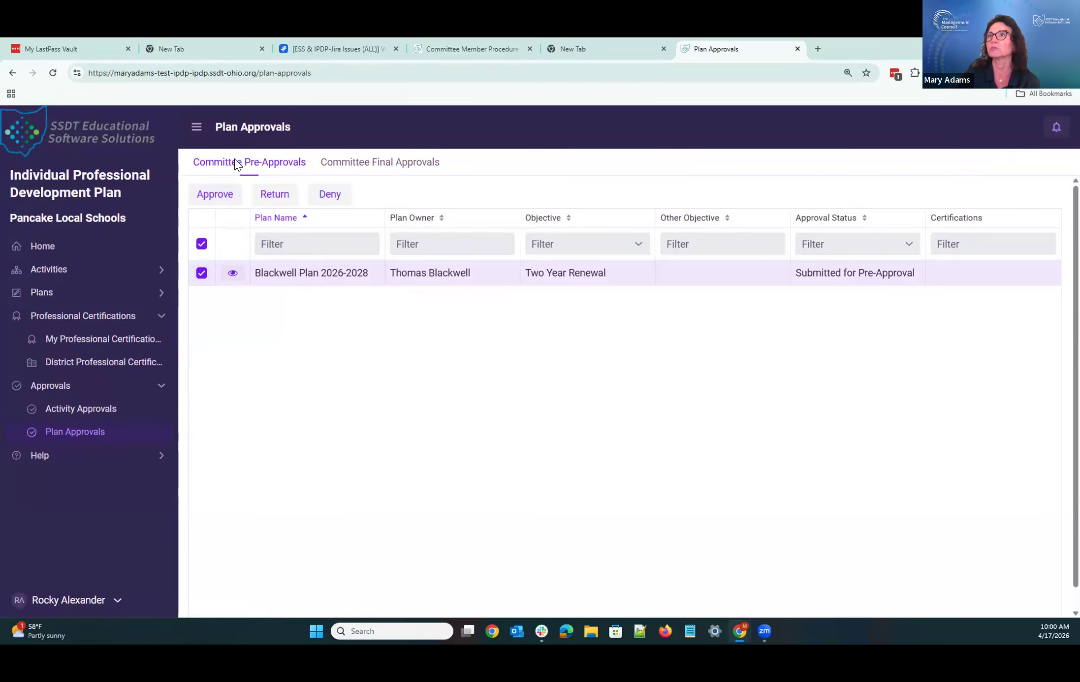
left_click(230, 197)
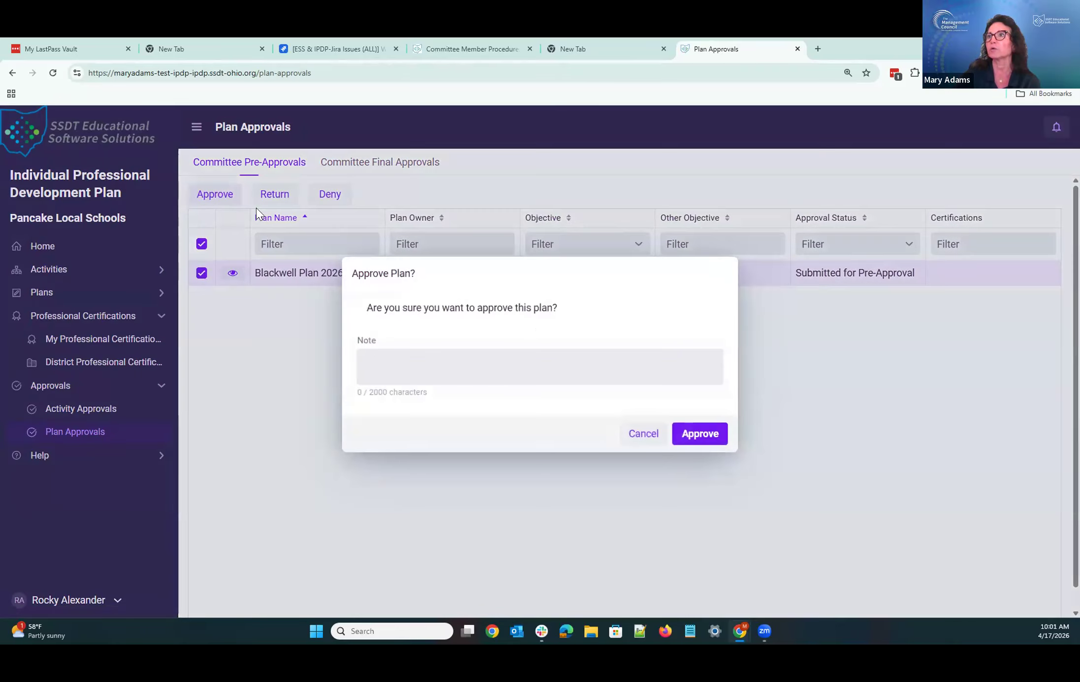
left_click(677, 438)
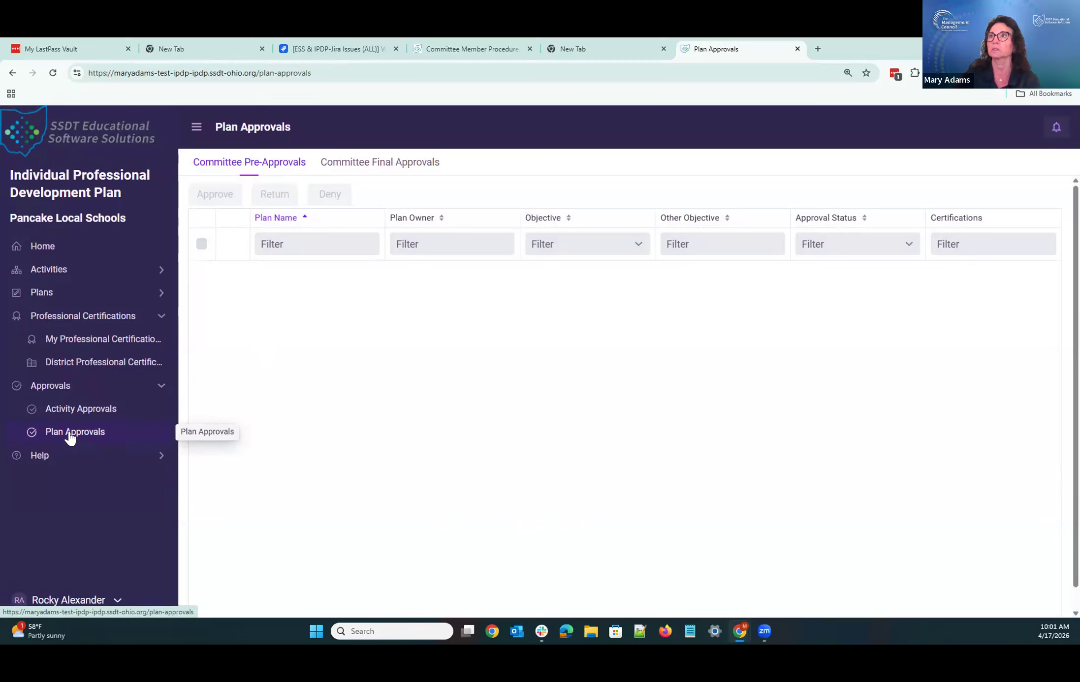
Open the Five Year Renewal plan awaiting committee final approval and approve it without a note
left_click(377, 162)
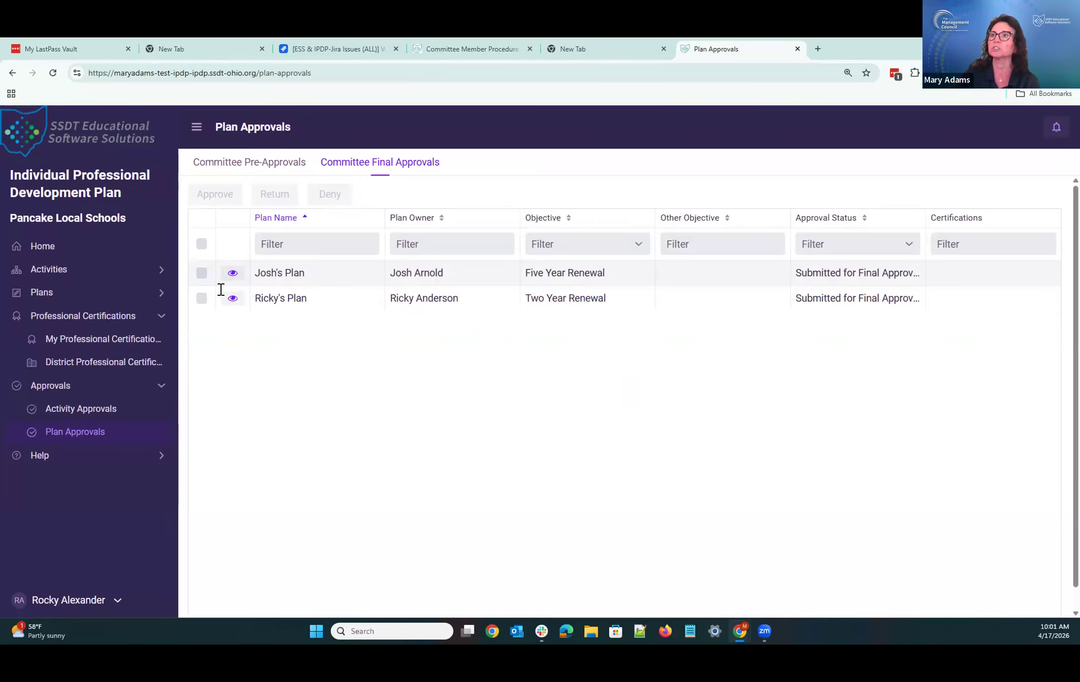
left_click(232, 273)
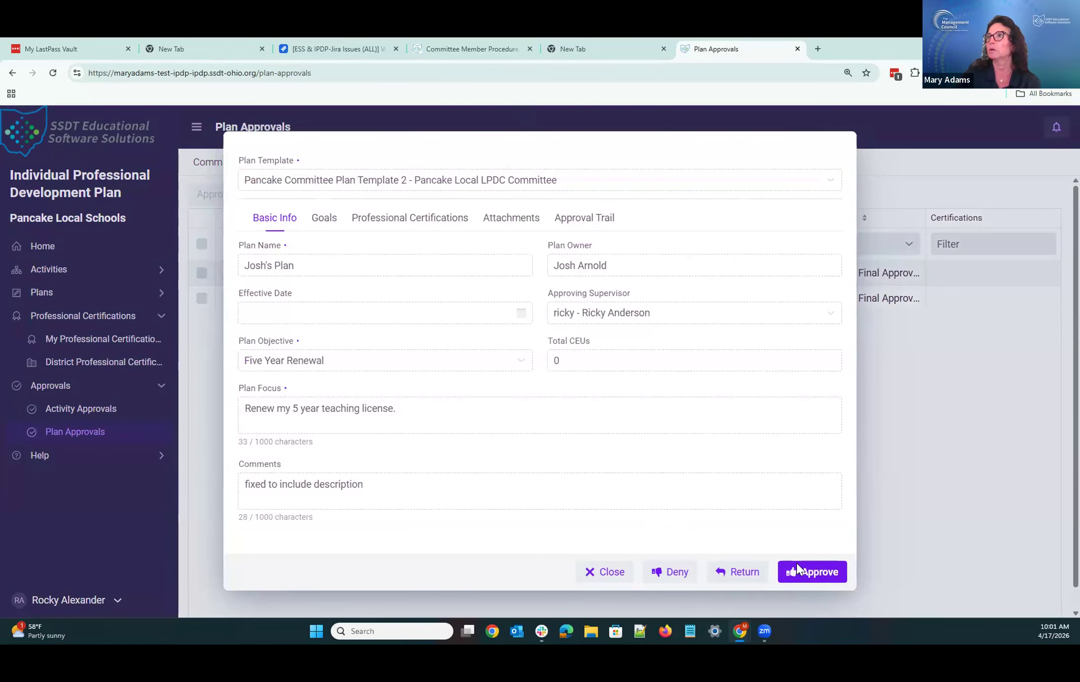
left_click(816, 563)
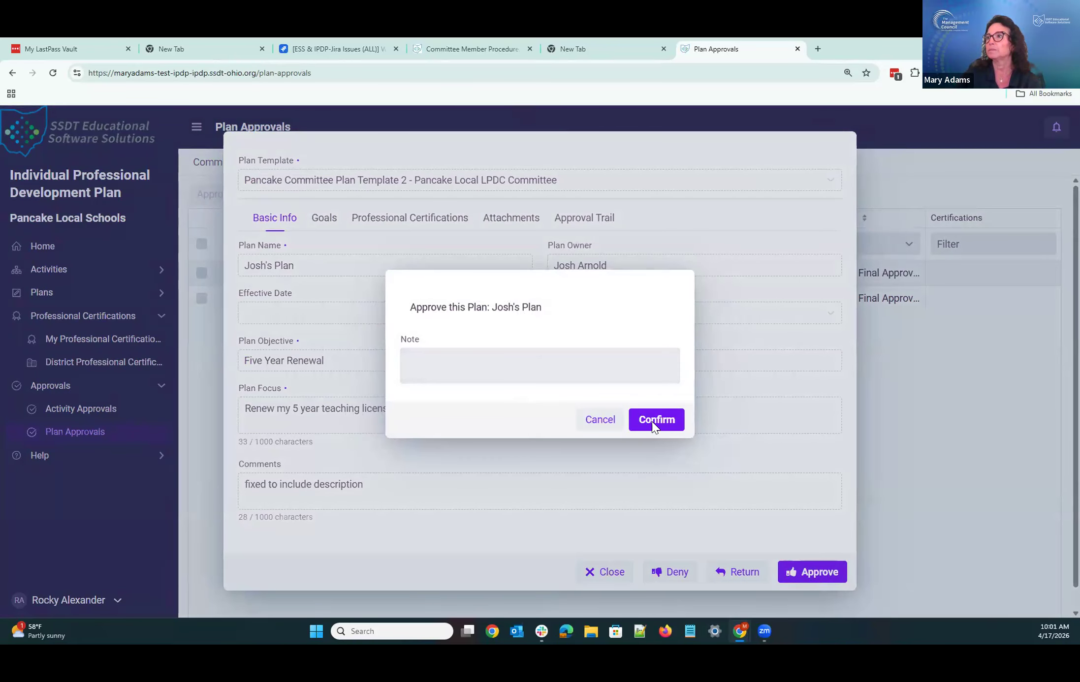
left_click(653, 421)
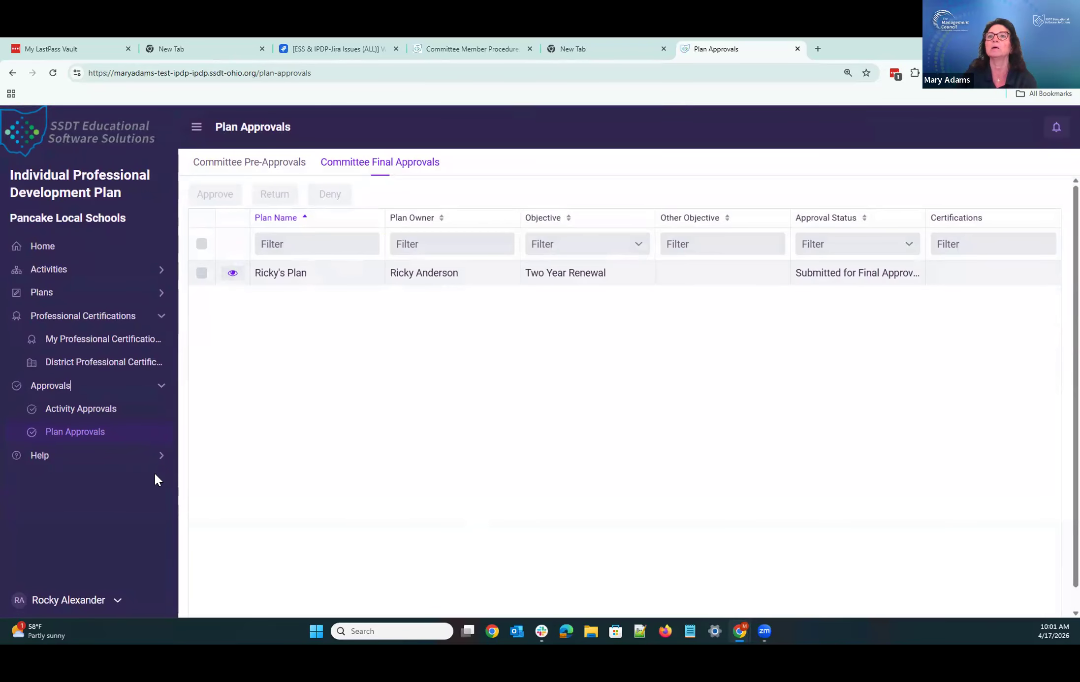
From the district plans, open the approved 2025 One Year Renewal plan for editing, check its attachments and approval trail, and save it
left_click(41, 452)
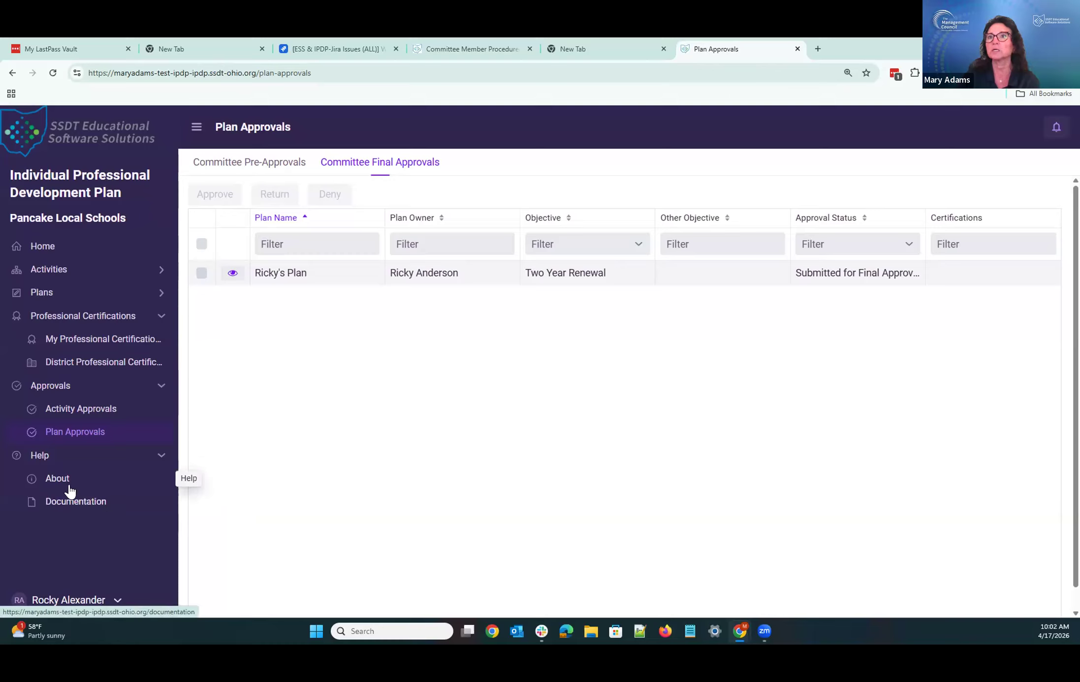
left_click(46, 292)
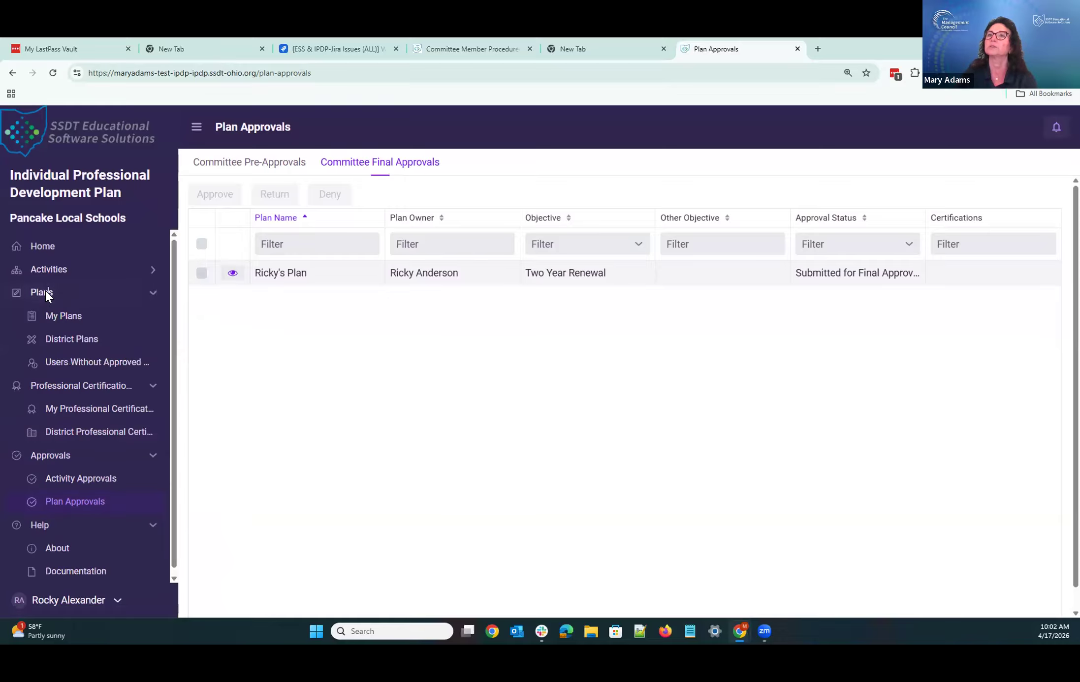
left_click(57, 346)
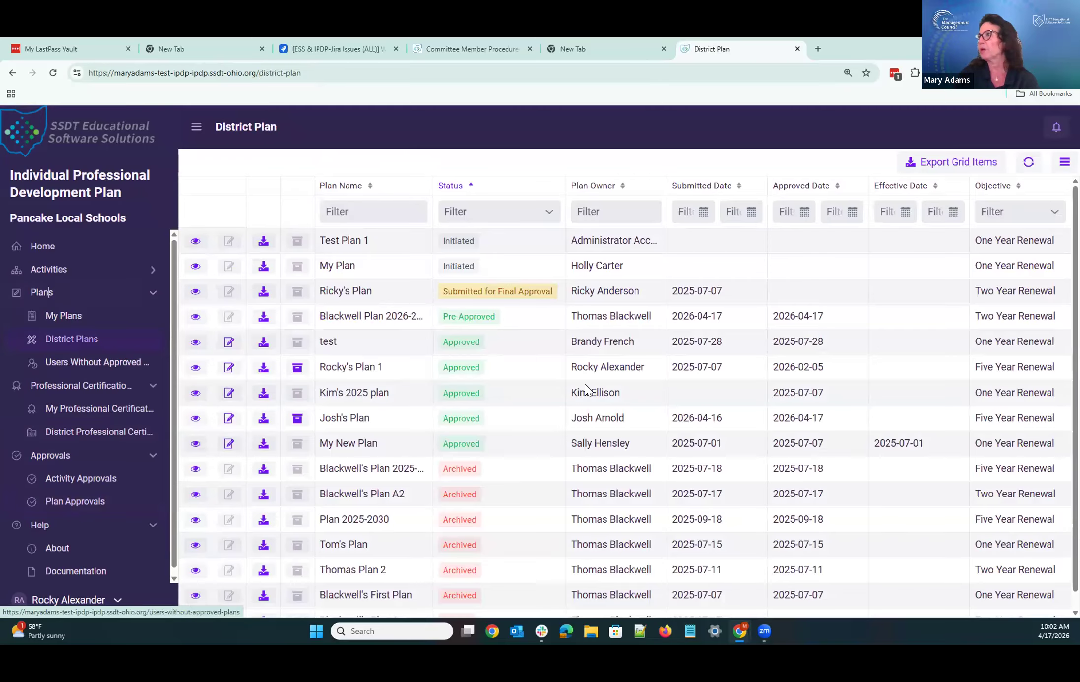
left_click(229, 393)
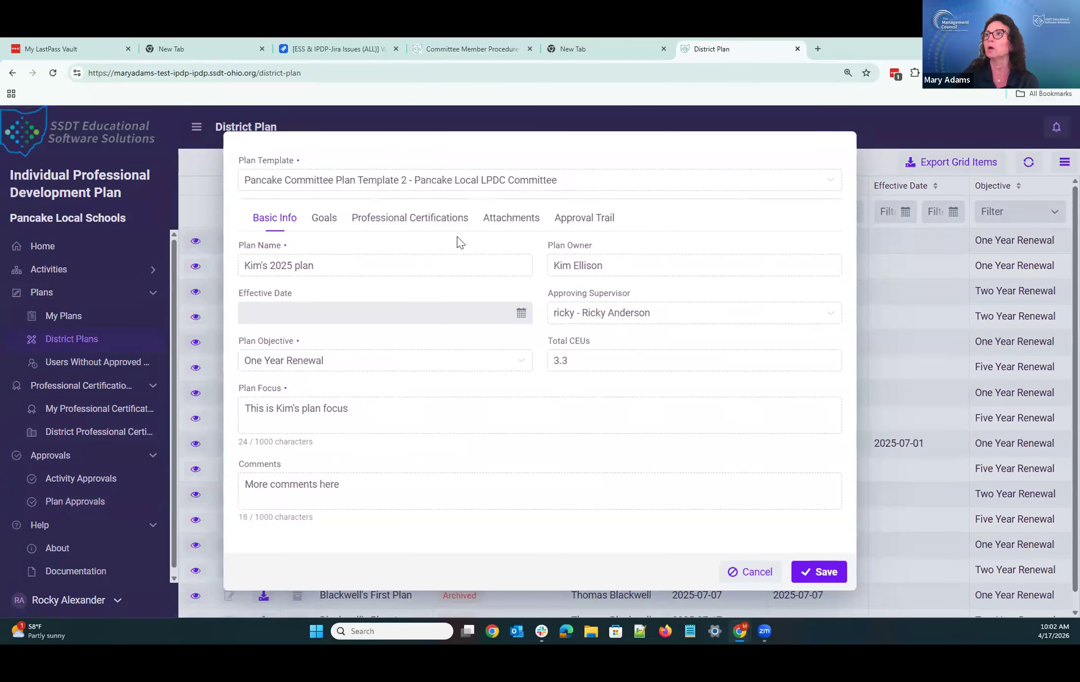
left_click(507, 218)
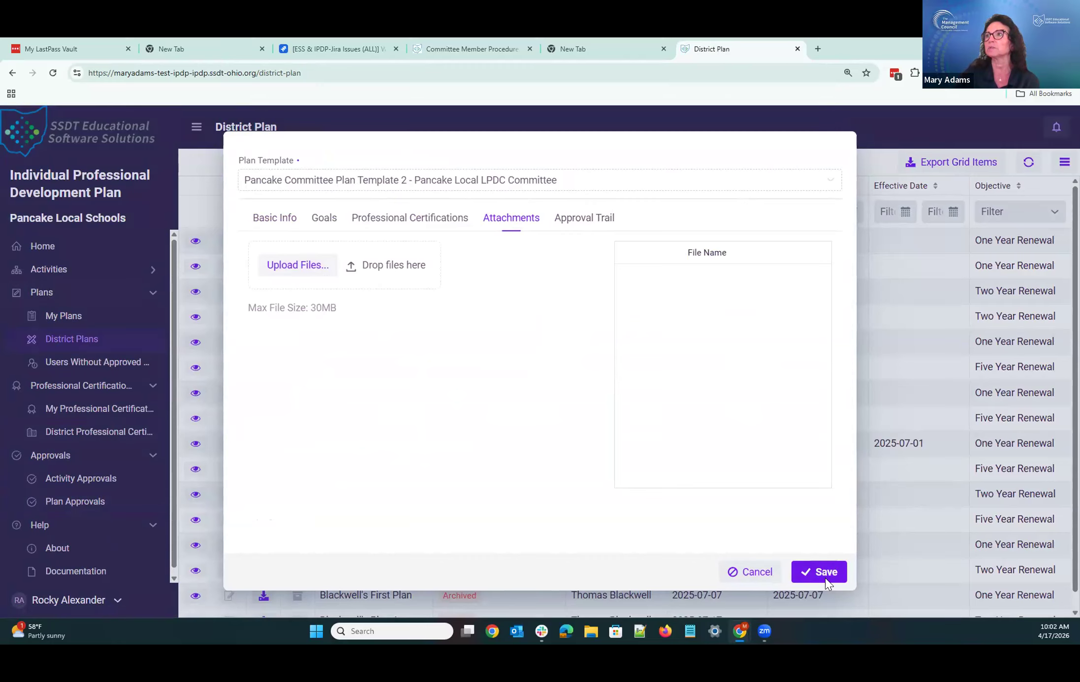
left_click(591, 218)
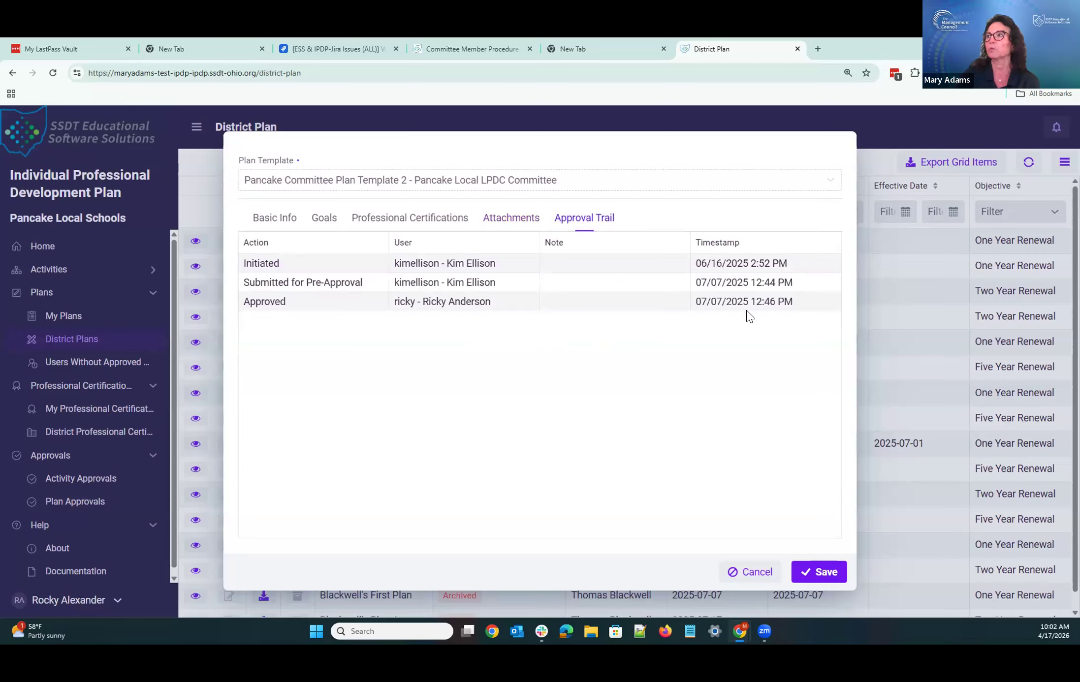
left_click(829, 572)
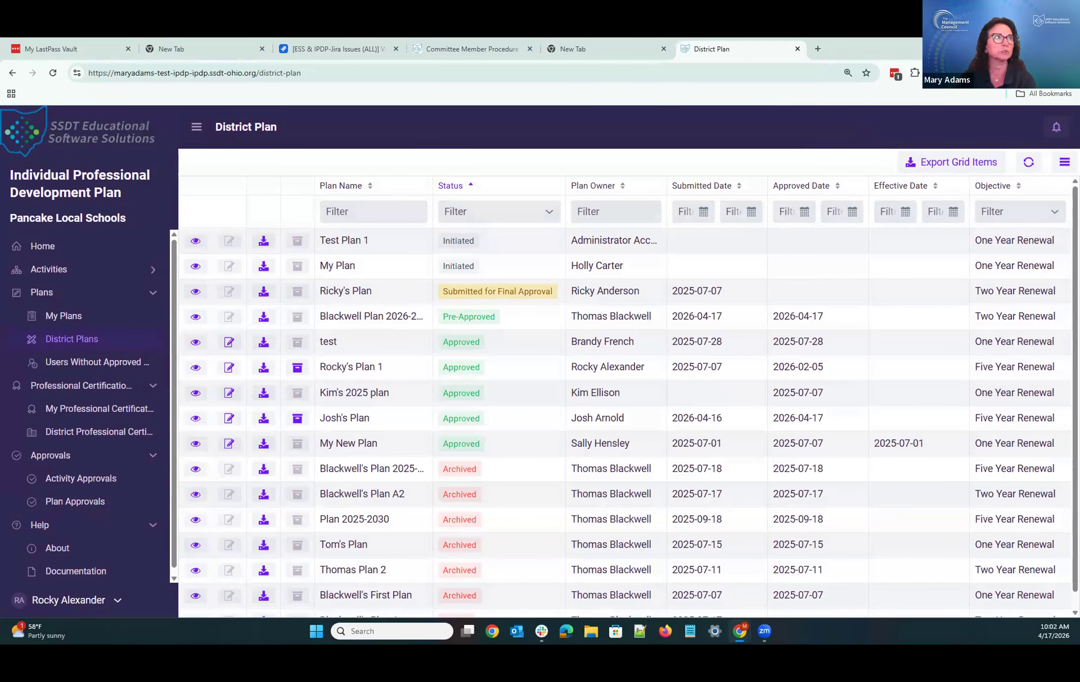
Switch to the IPDP Overview presentation in Google Slides and review the committee member email notification examples on slides 22 to 24
left_click_drag(0, 44, 689, 168)
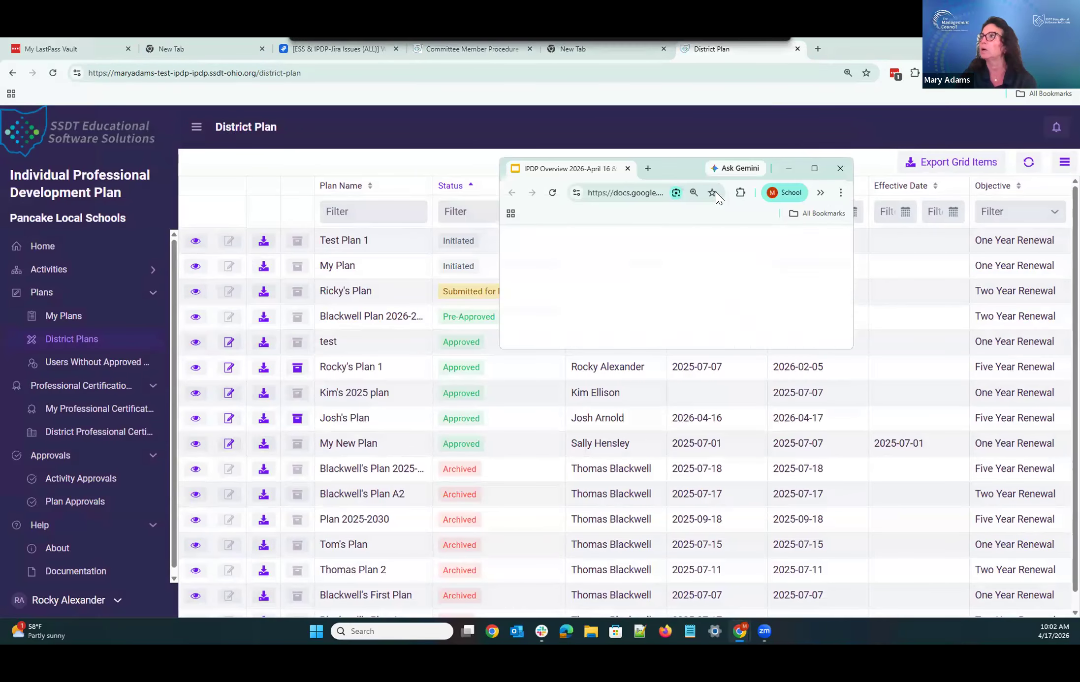
left_click(814, 169)
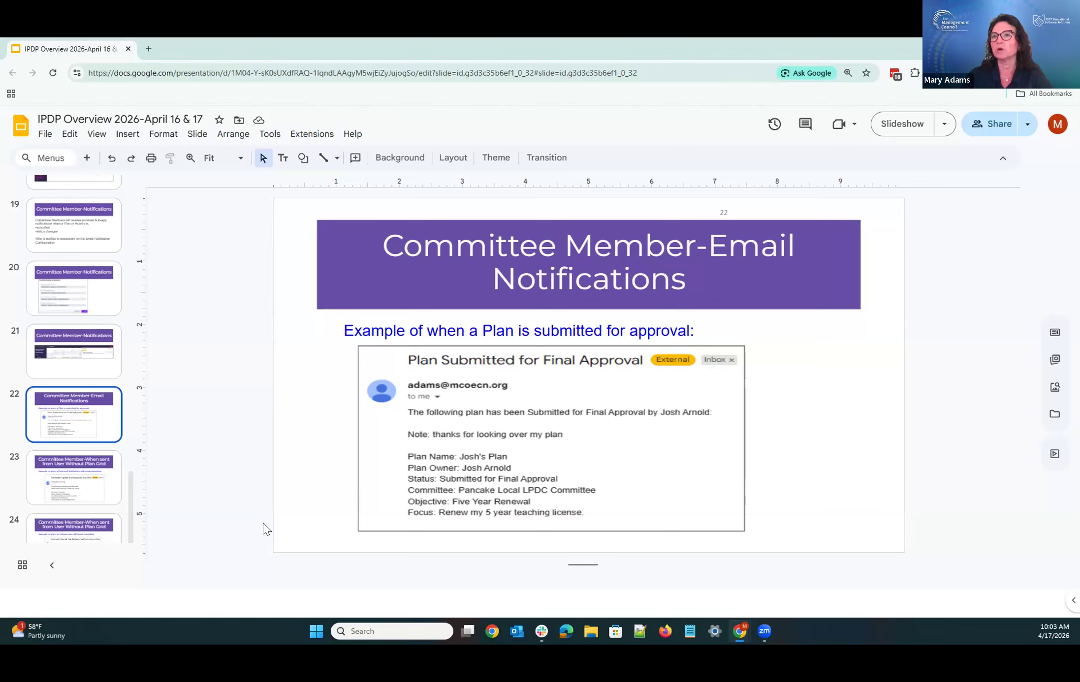
left_click(90, 484)
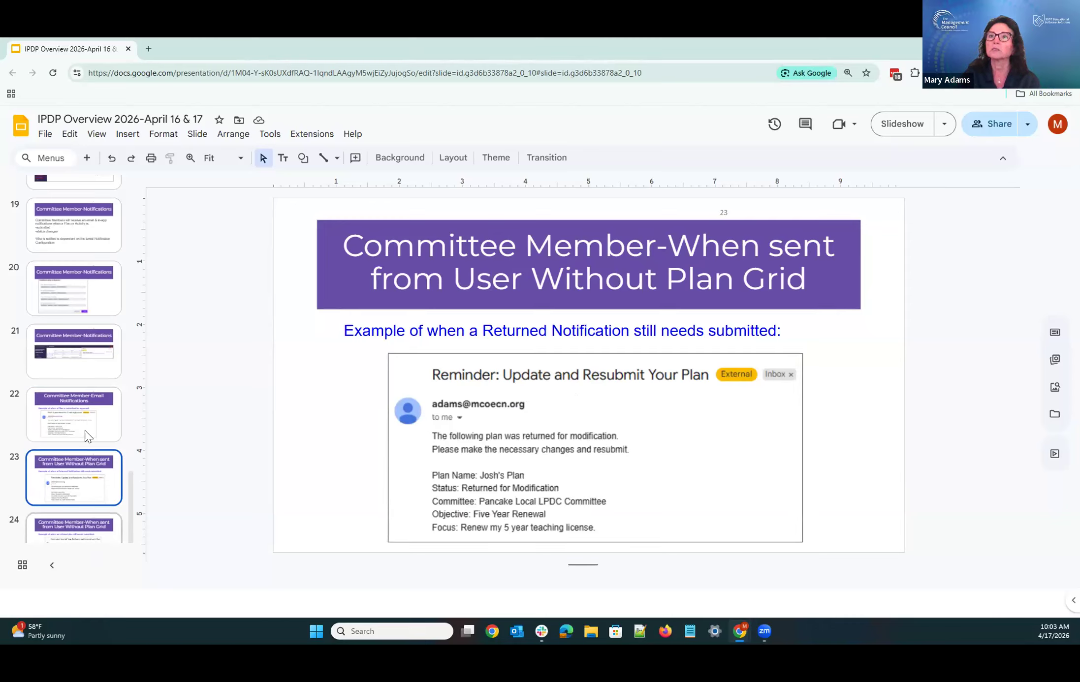
left_click(87, 529)
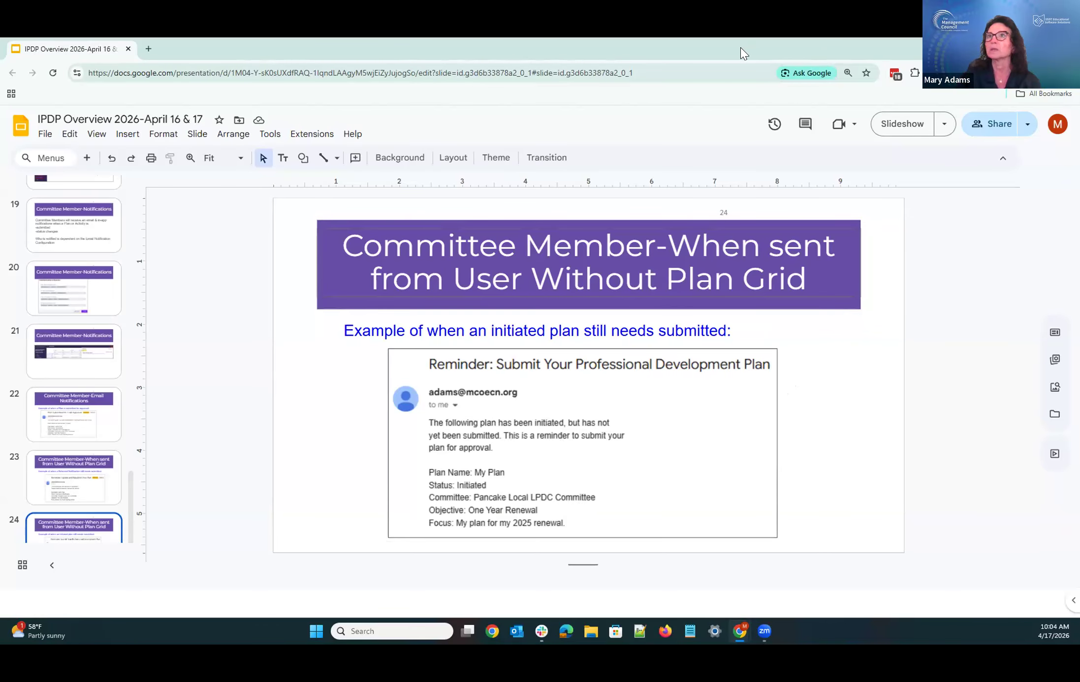
left_click(1014, 45)
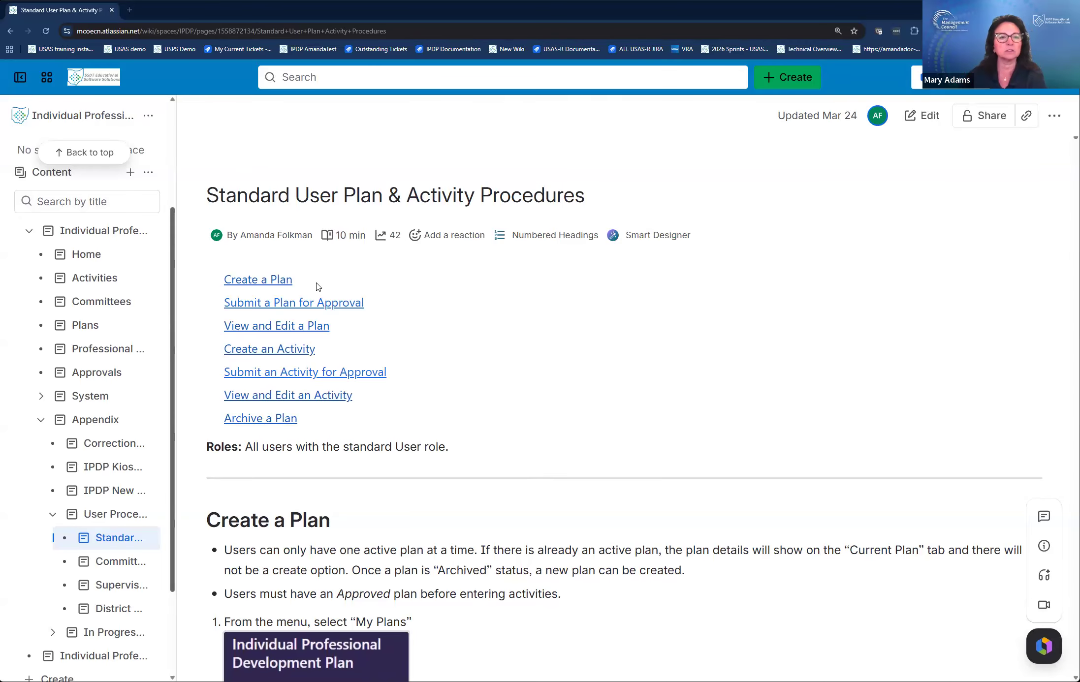
Switch to the IPDP documentation in Confluence and open the Committee Member Procedures from the Appendix's User Procedures, going through the space's home page
left_click(289, 304)
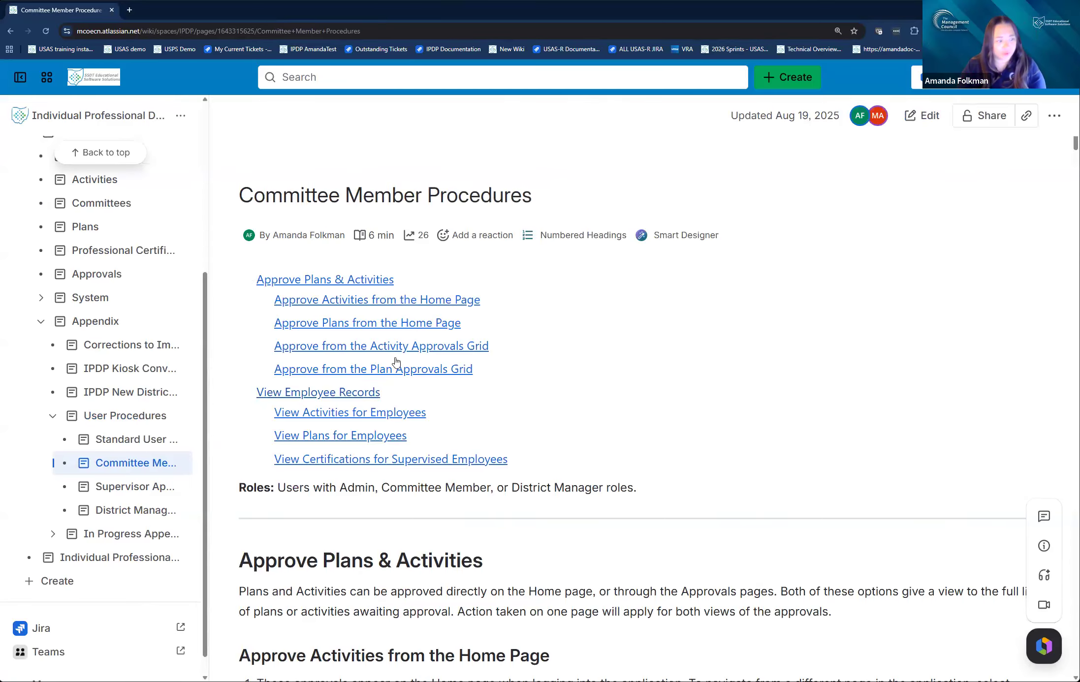
scroll(79, 244, "up", 5)
left_click(84, 242)
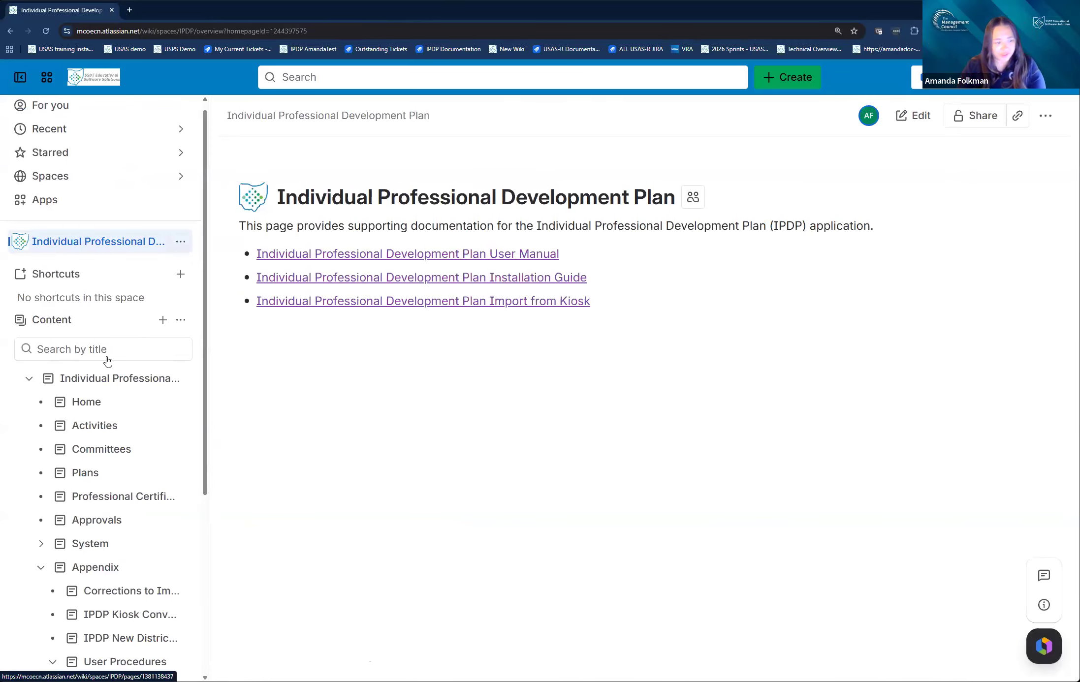
scroll(114, 443, "down", 5)
left_click(113, 443)
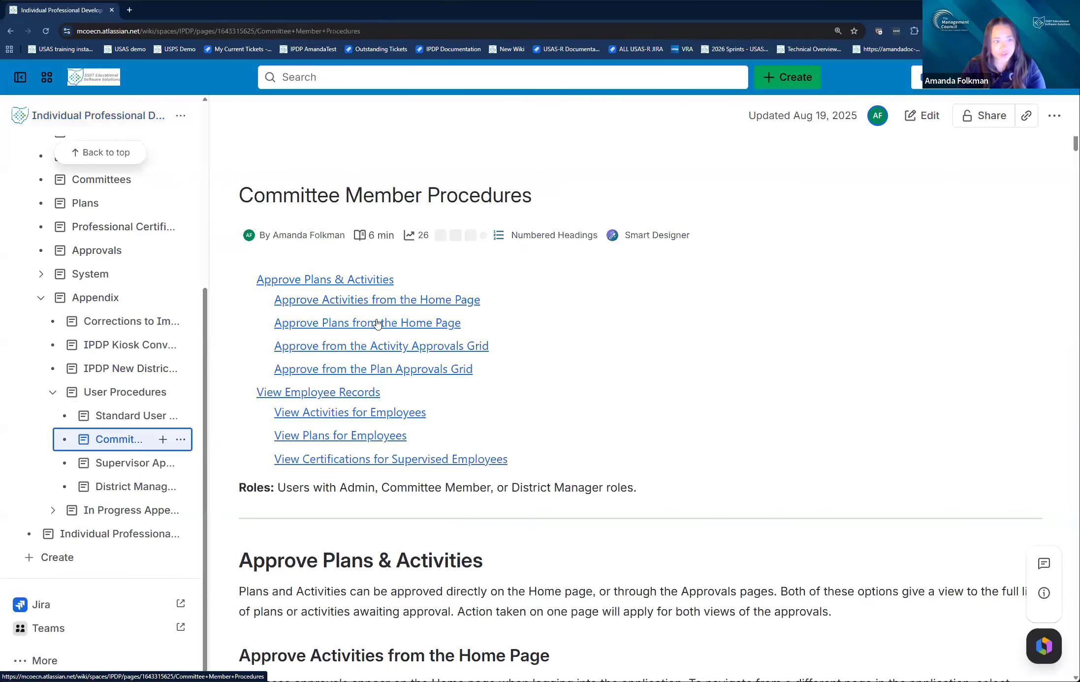
From the SSDT Public Wiki main page, open SSDT Meetings and Trainings and its State Software Applications Overview Training & Materials page
left_click(510, 51)
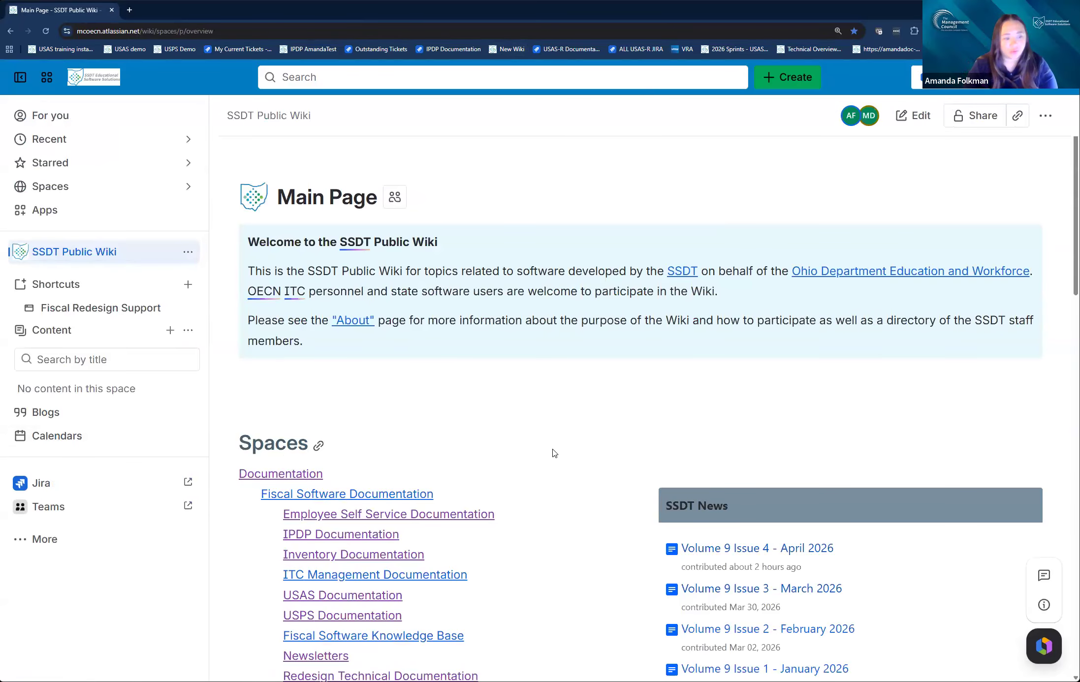
scroll(552, 451, "down", 15)
scroll(552, 452, "down", 1)
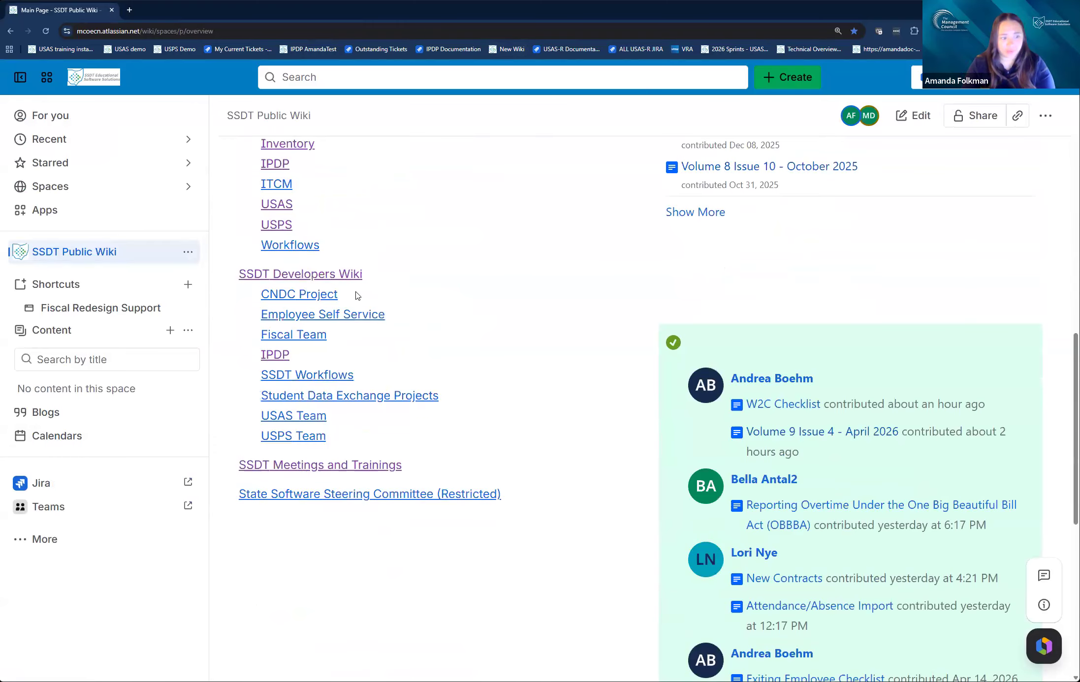
scroll(441, 442, "down", 1)
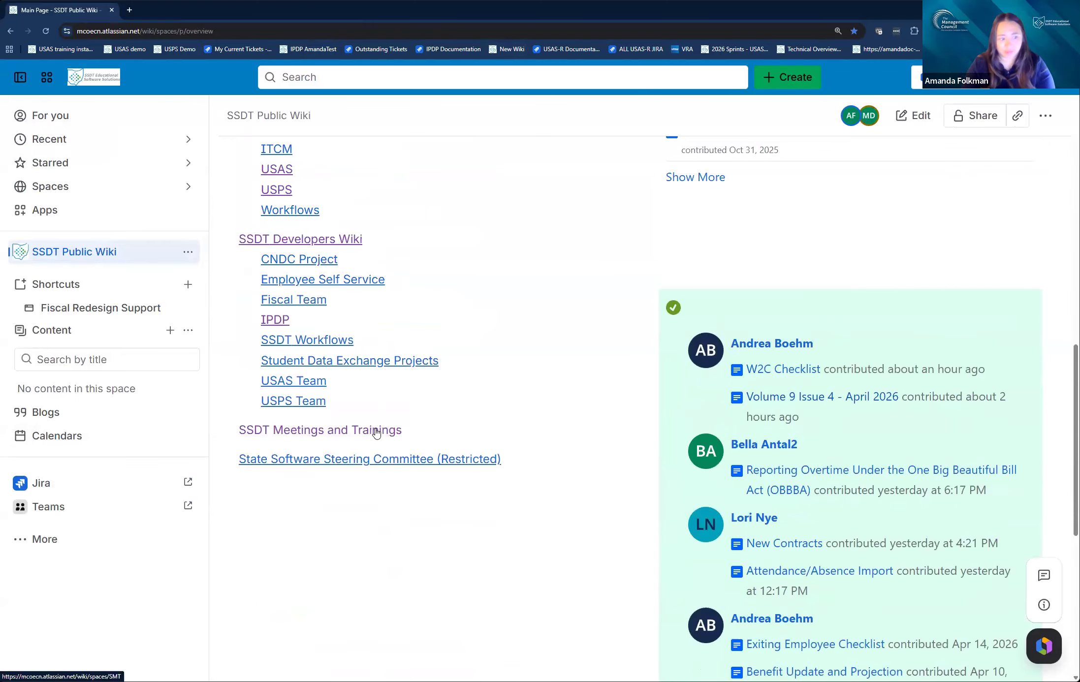
left_click(387, 433)
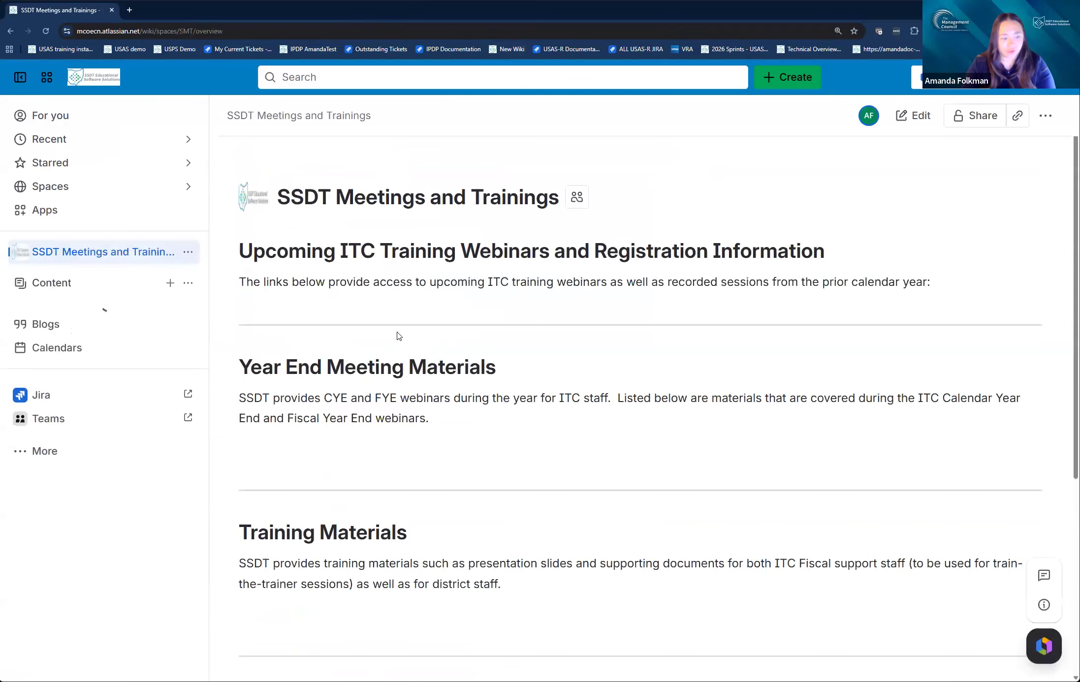
scroll(374, 443, "down", 3)
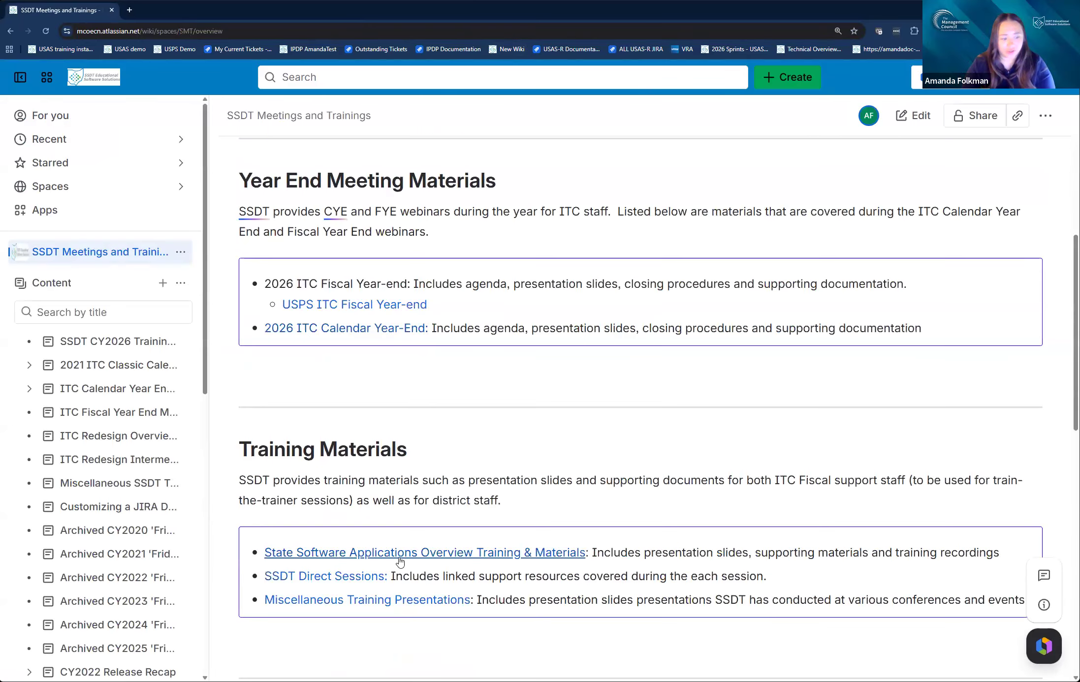
left_click(374, 554)
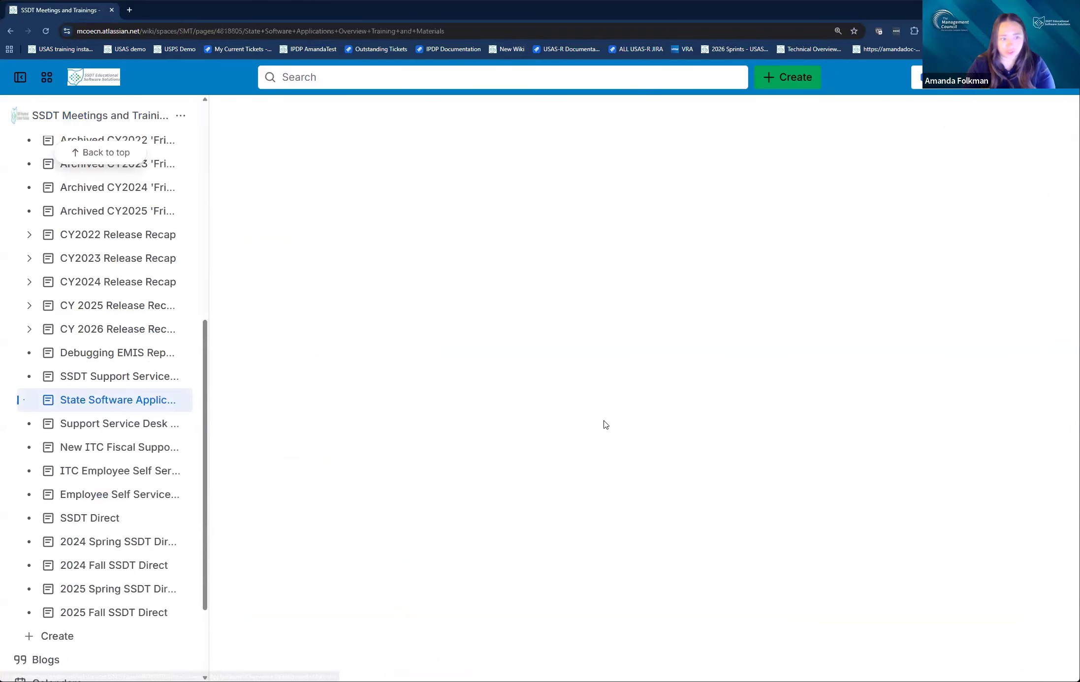